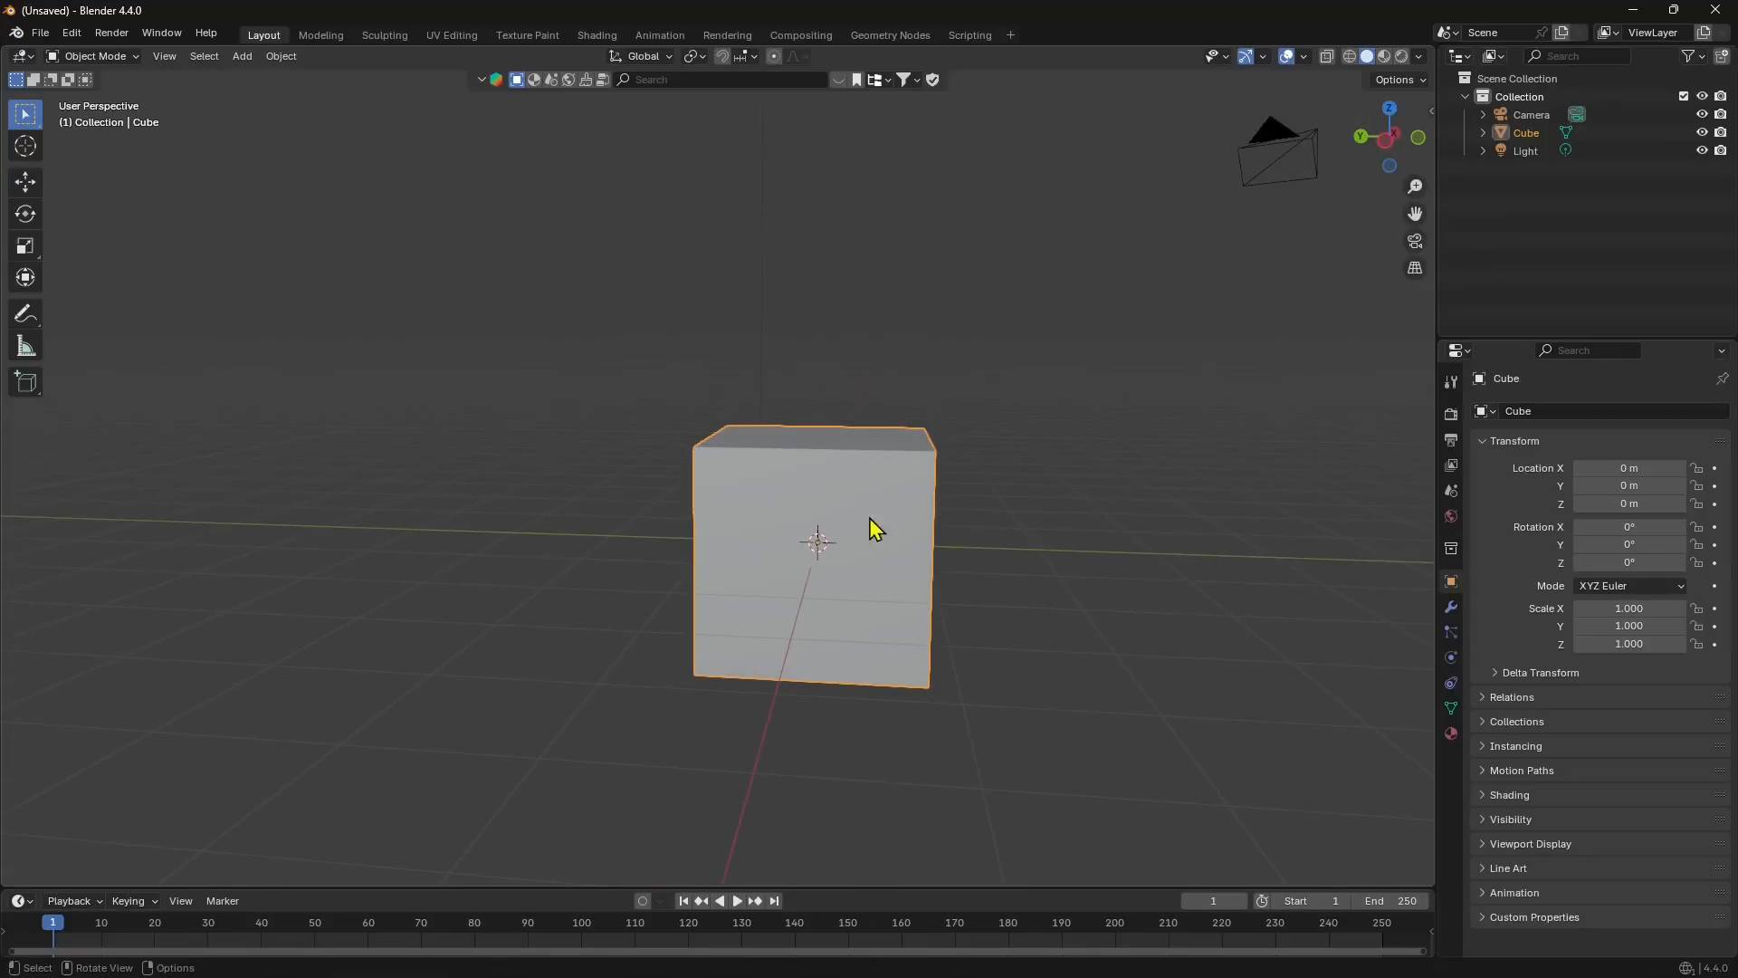
Switch the default cube to Edit Mode.
middle_click_drag(872, 528, 848, 405)
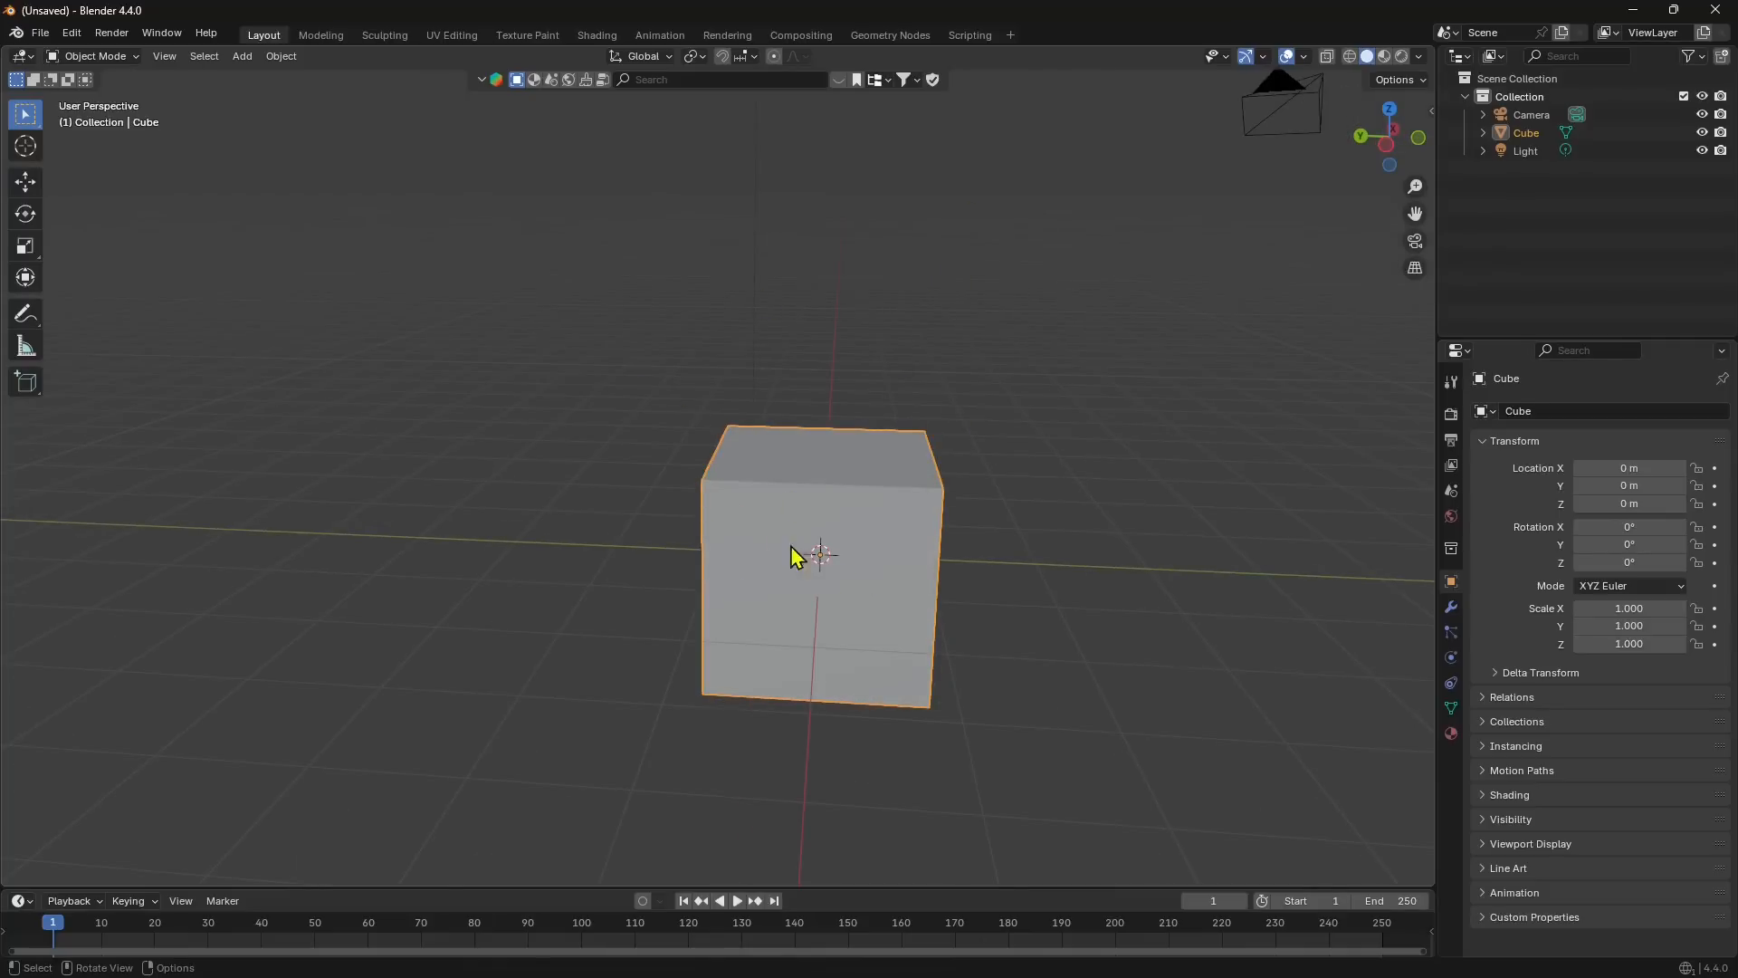
middle_click_drag(864, 574, 793, 549)
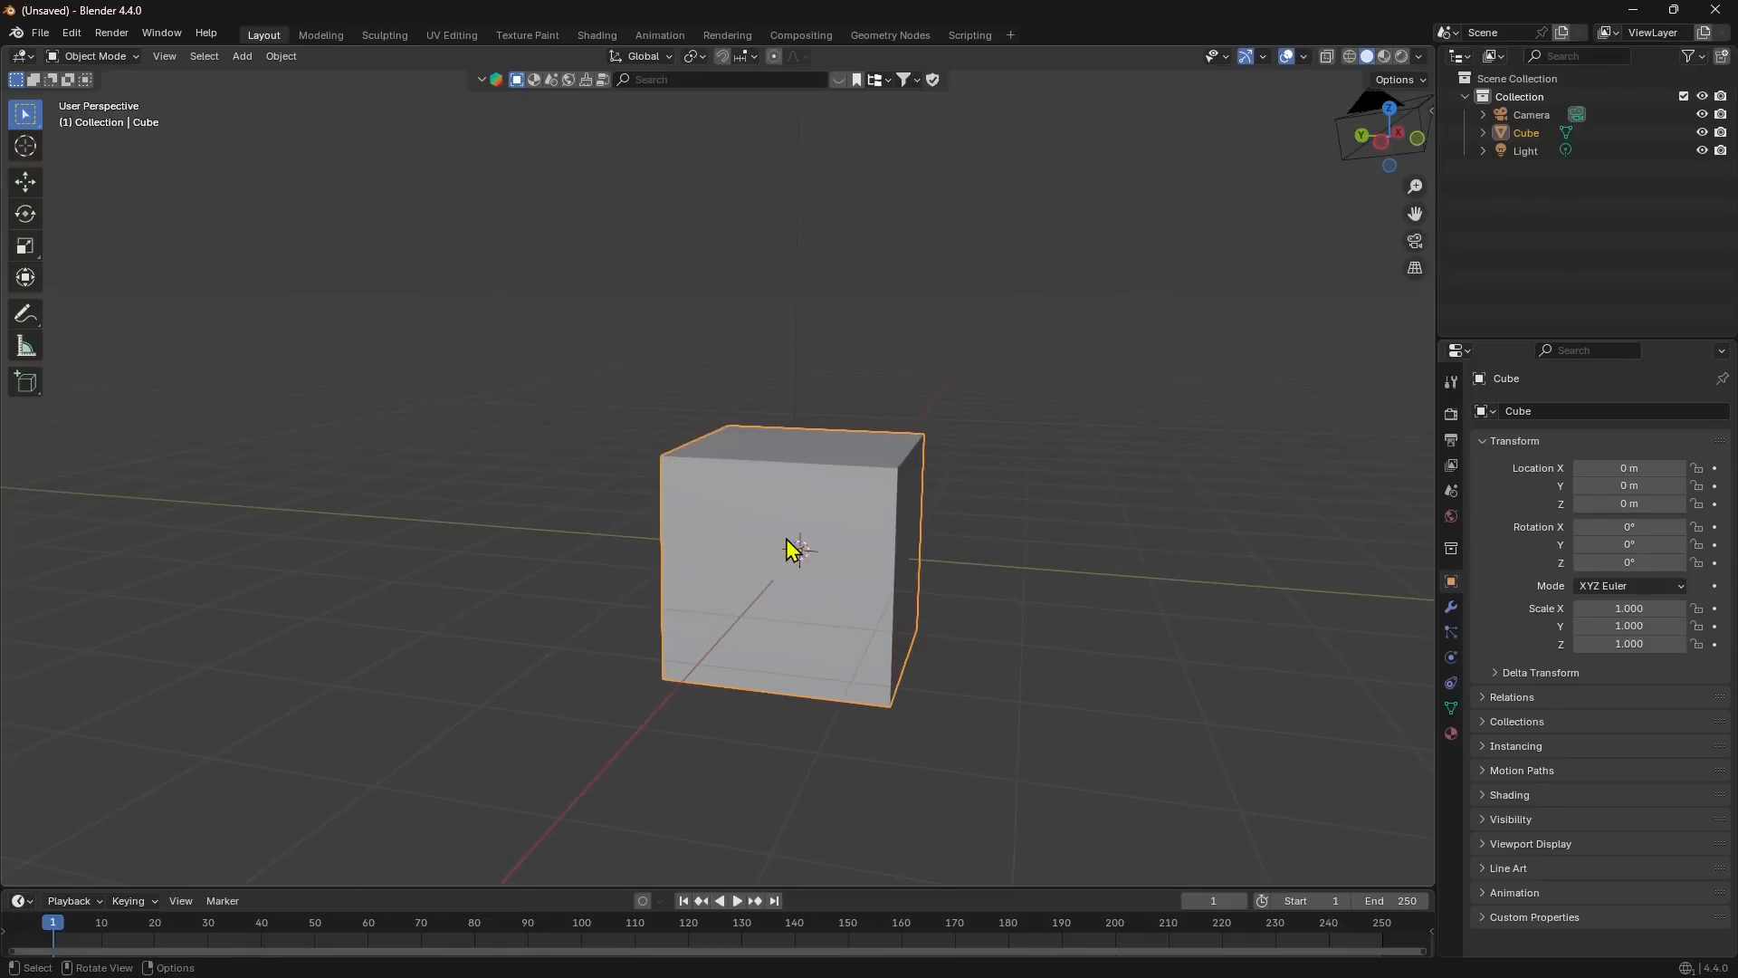
middle_click_drag(896, 567, 873, 594)
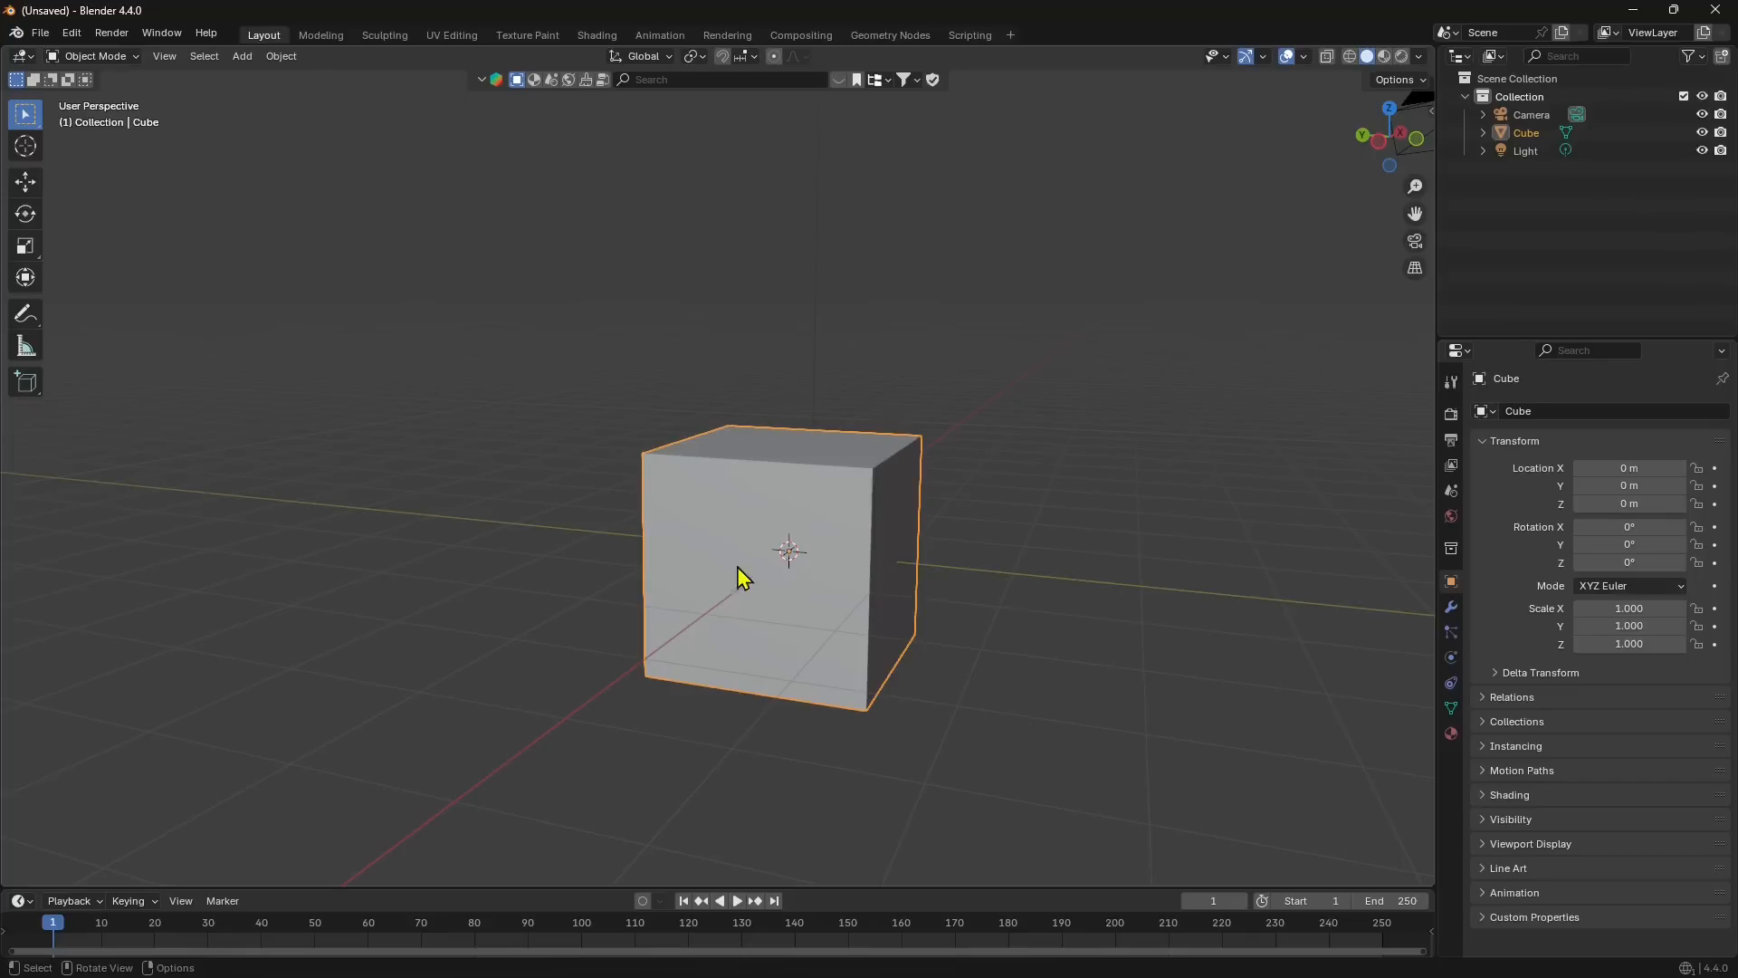
mouse_move(737, 578)
middle_mouse_down()
mouse_move(791, 598)
mouse_move(745, 593)
middle_mouse_up()
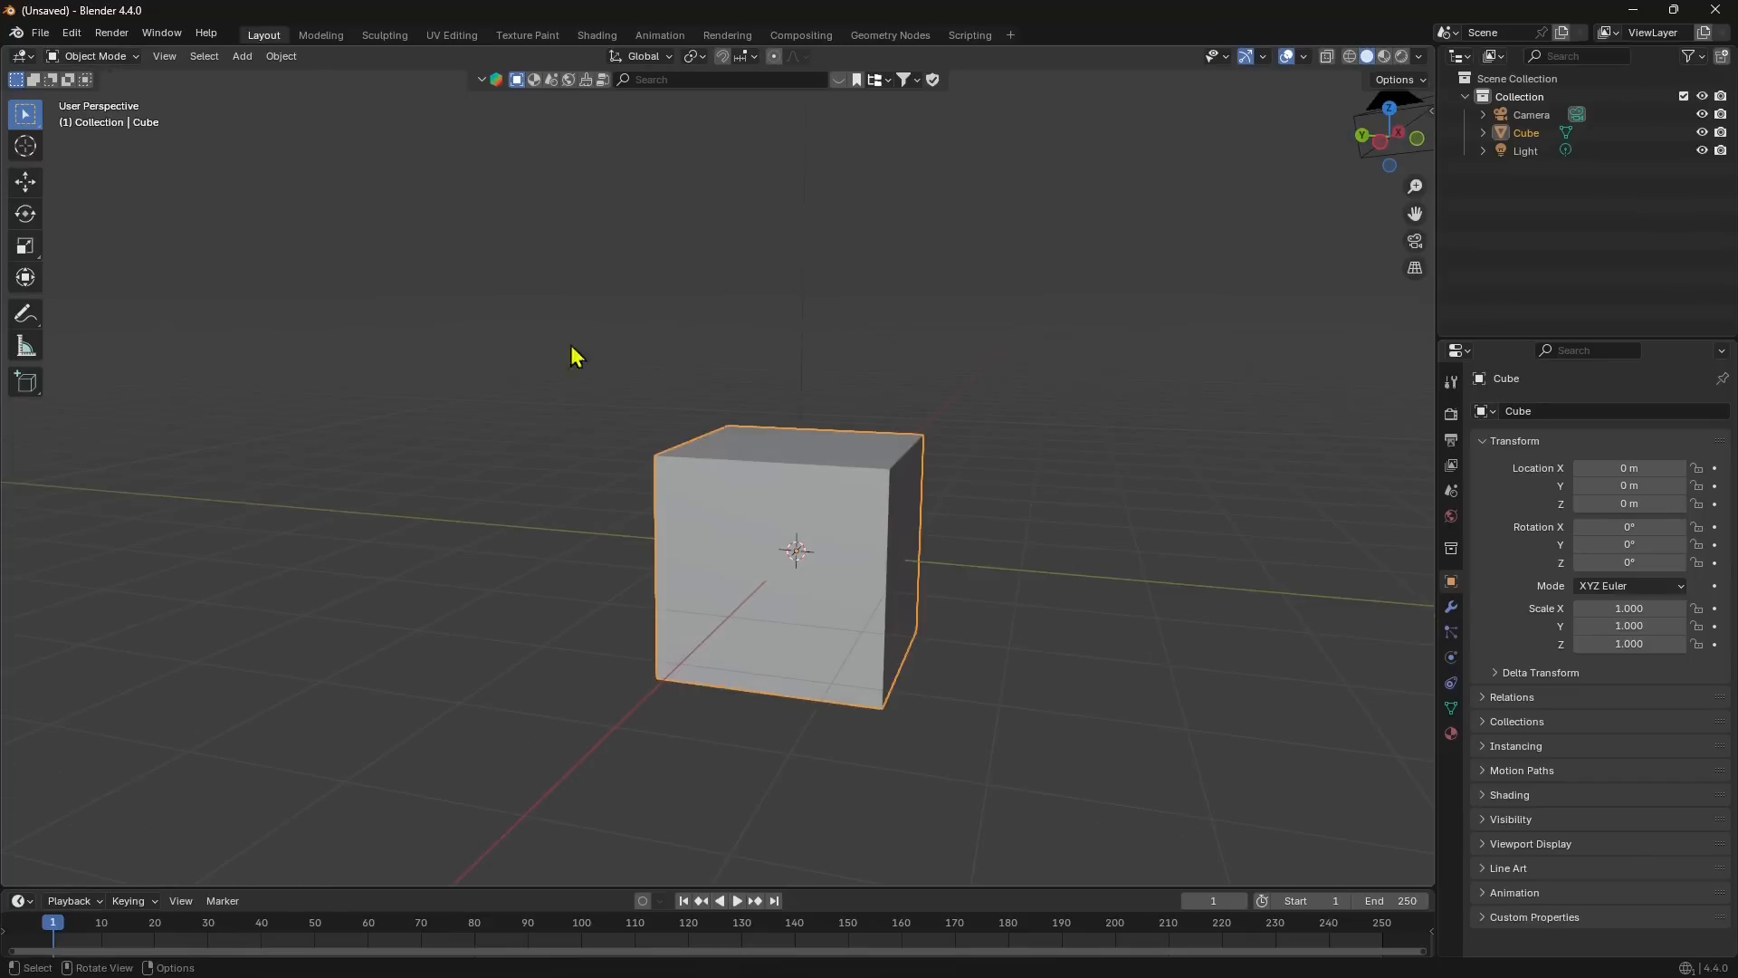
left_click(94, 57)
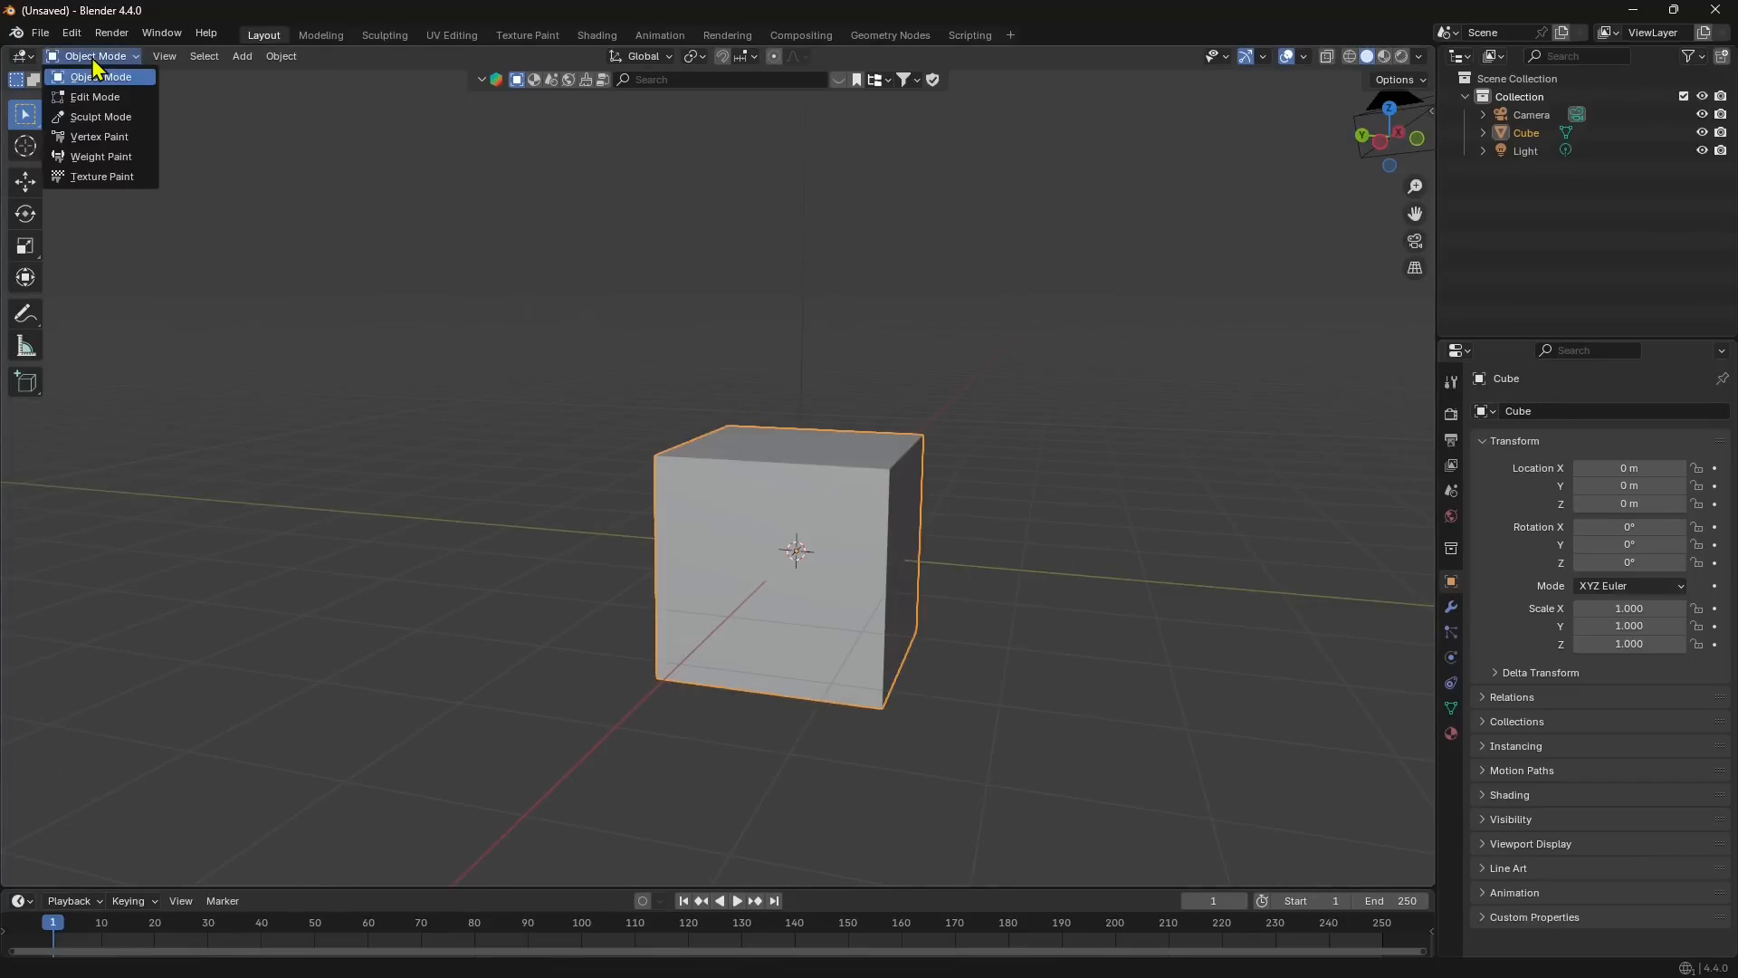
left_click(98, 96)
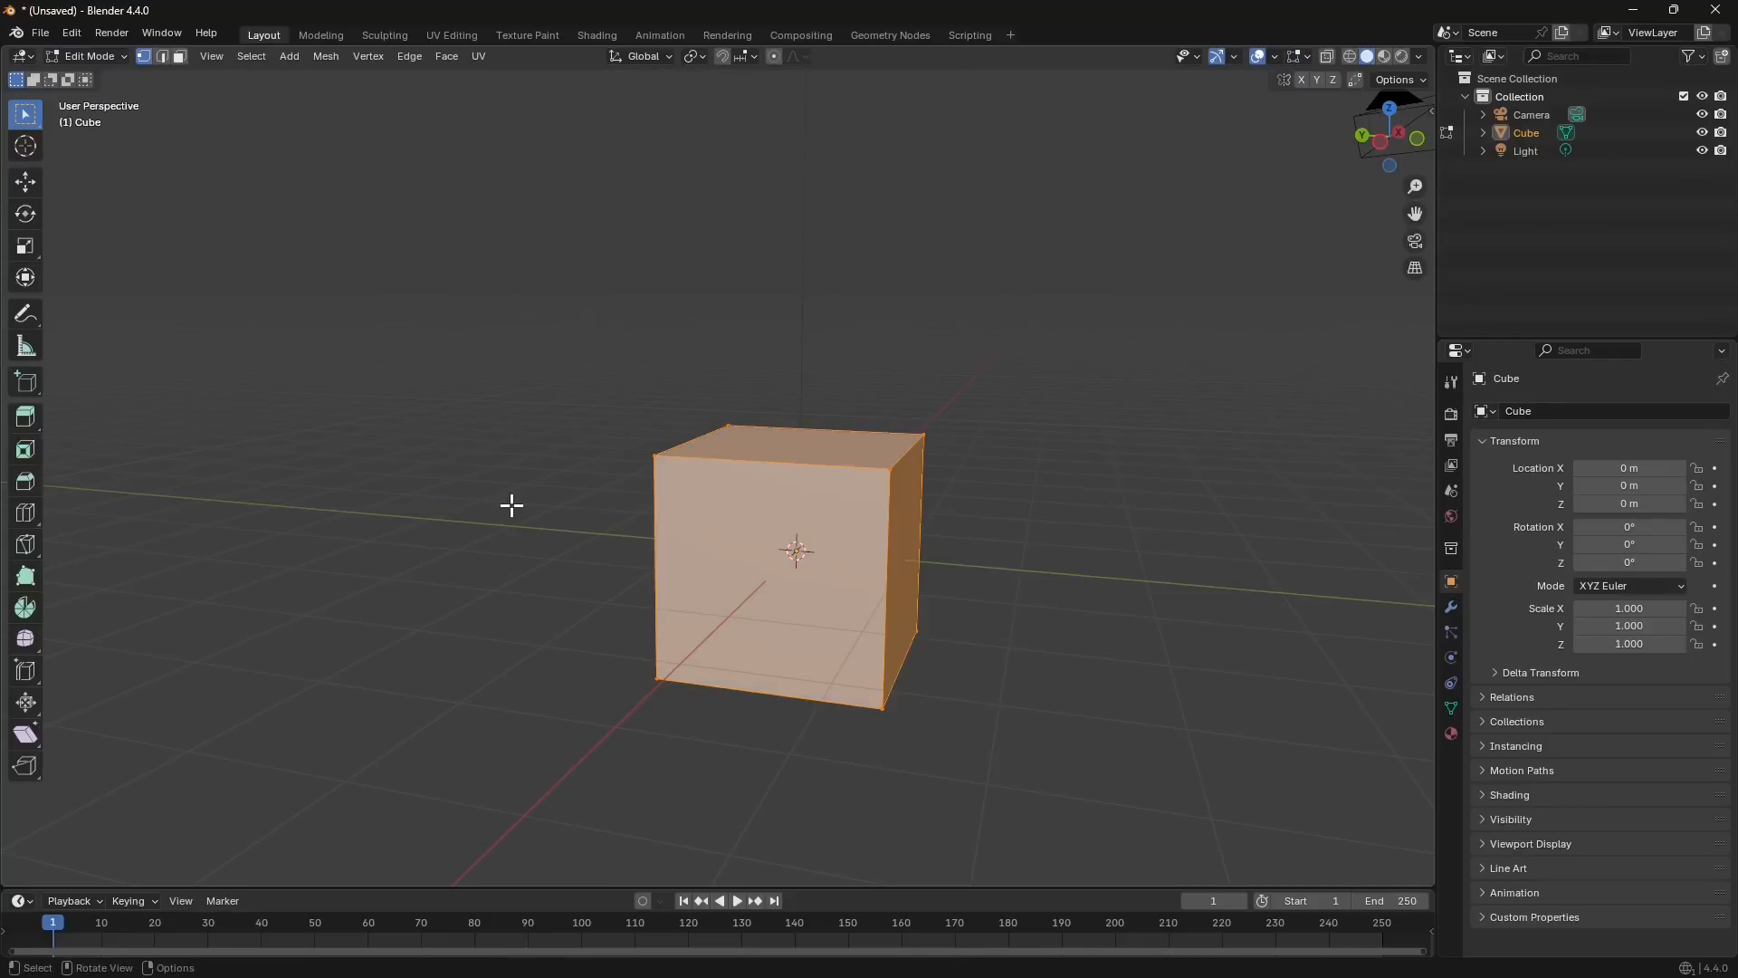
Select the four corner vertices of the cube's −Y side face.
middle_click_drag(513, 504, 541, 496)
left_click_drag(1003, 359, 924, 684)
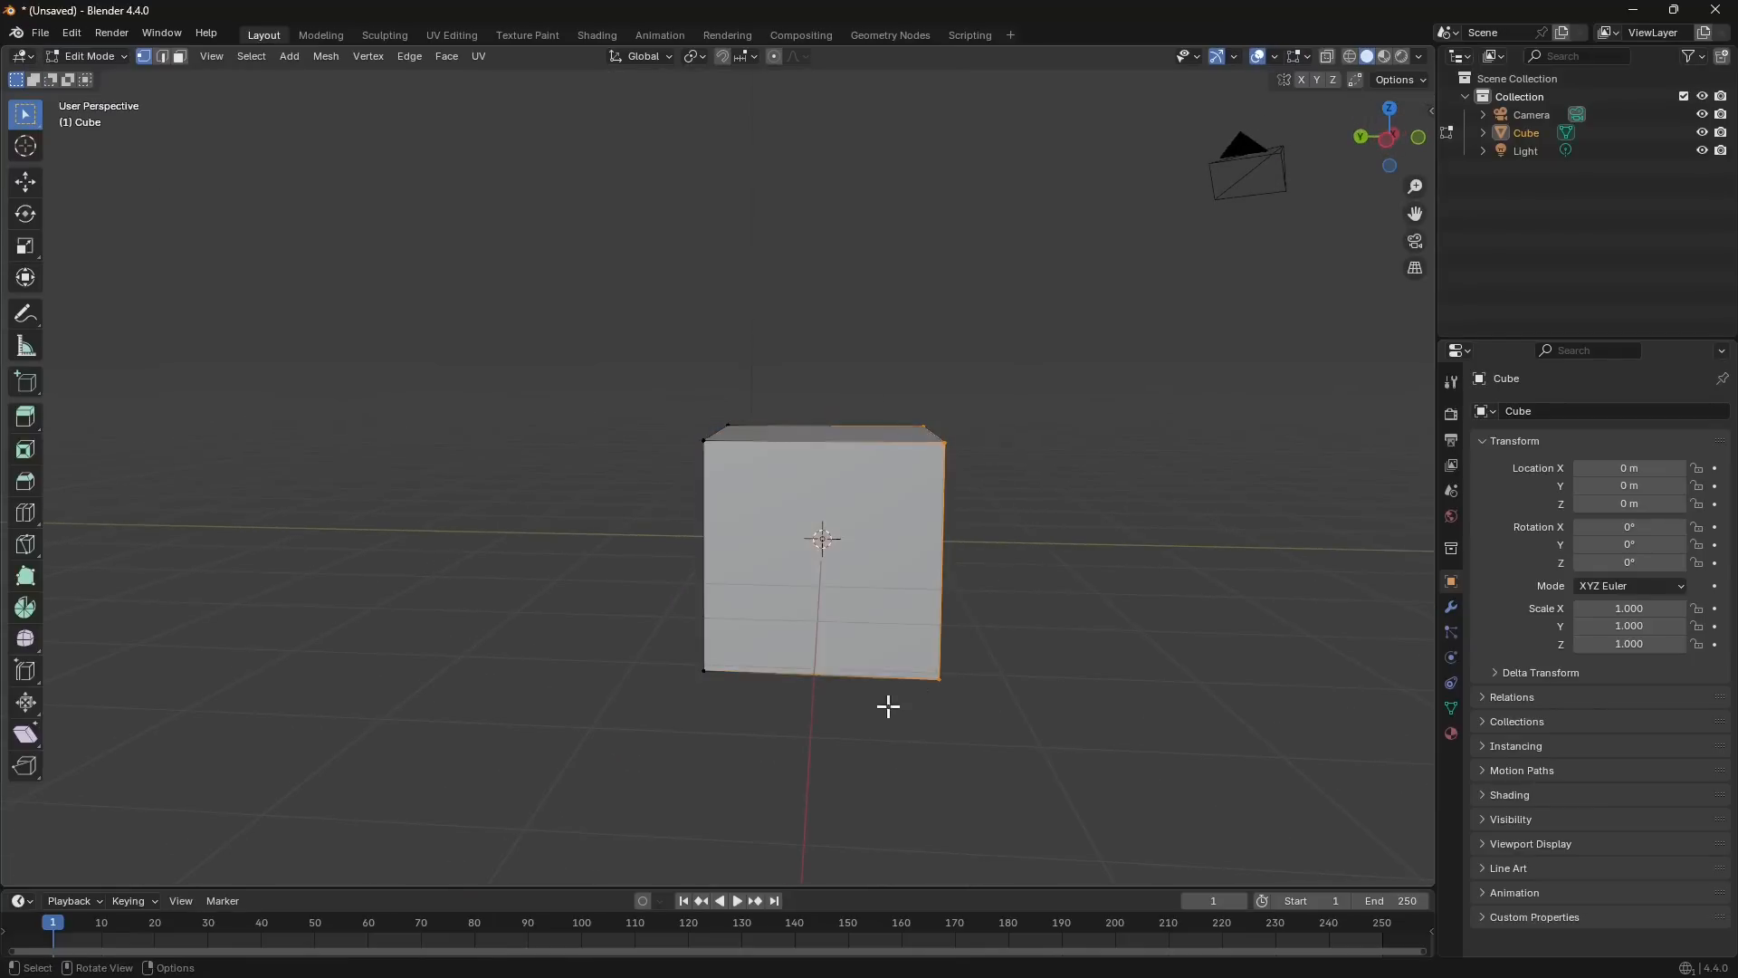
mouse_move(888, 706)
middle_mouse_down()
mouse_move(961, 682)
mouse_move(776, 590)
middle_mouse_up()
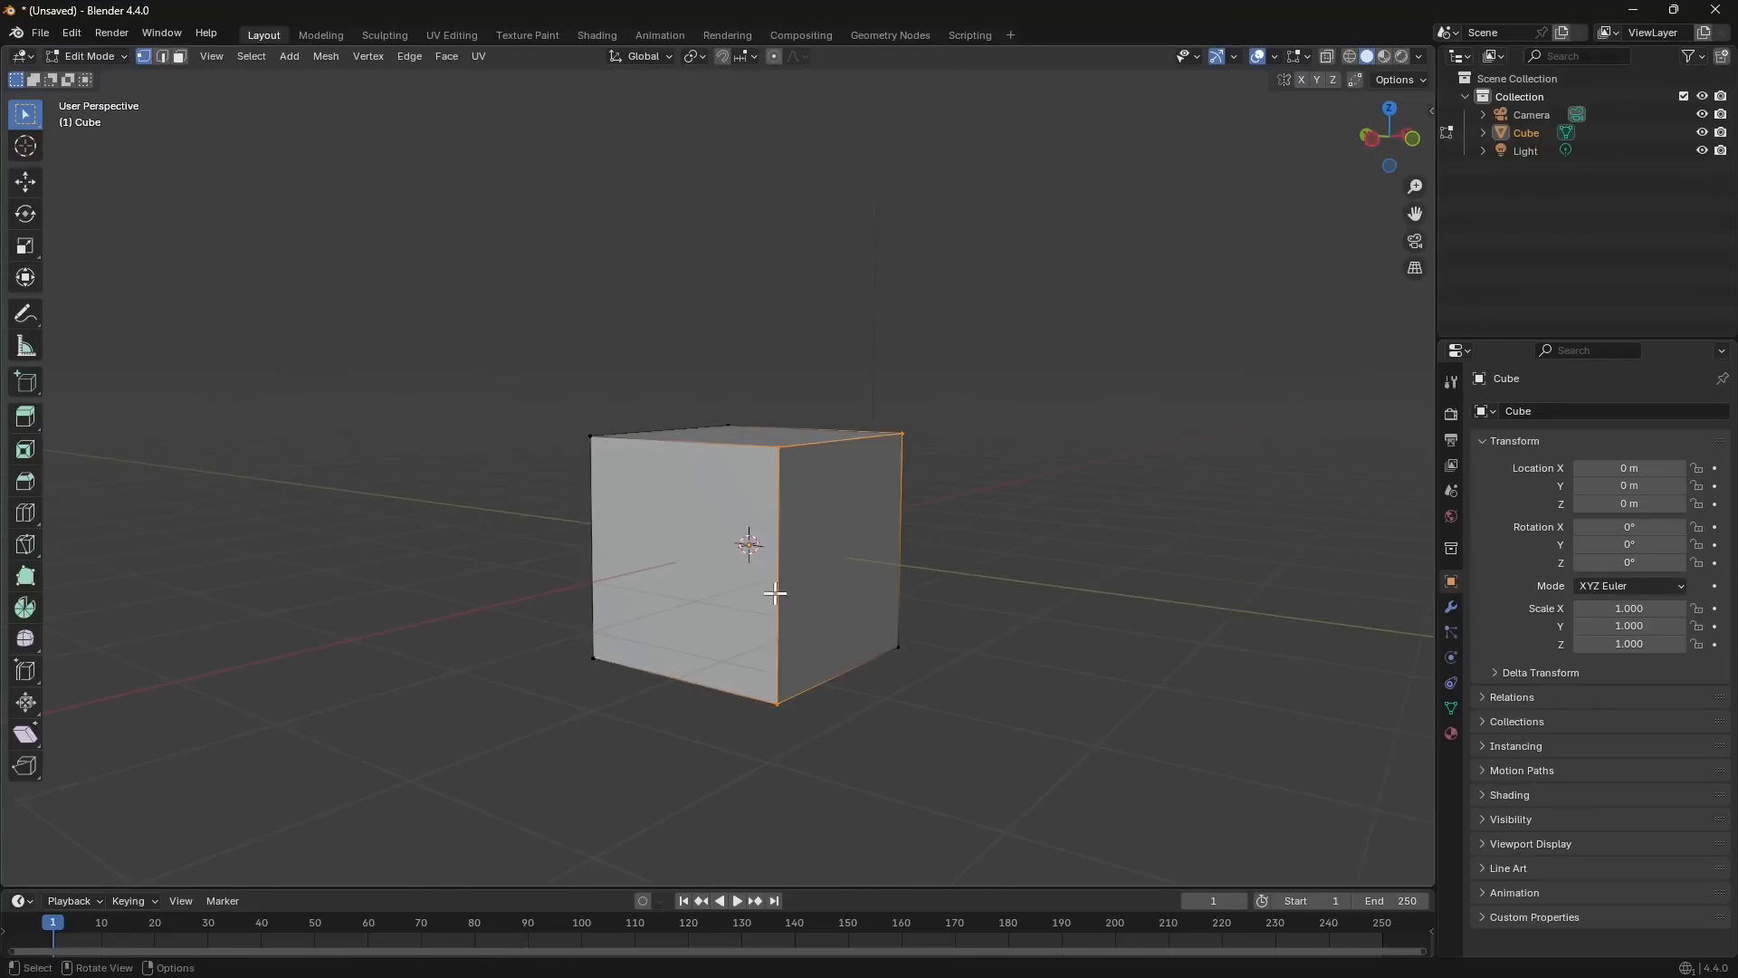
left_click(898, 650)
left_click(779, 448)
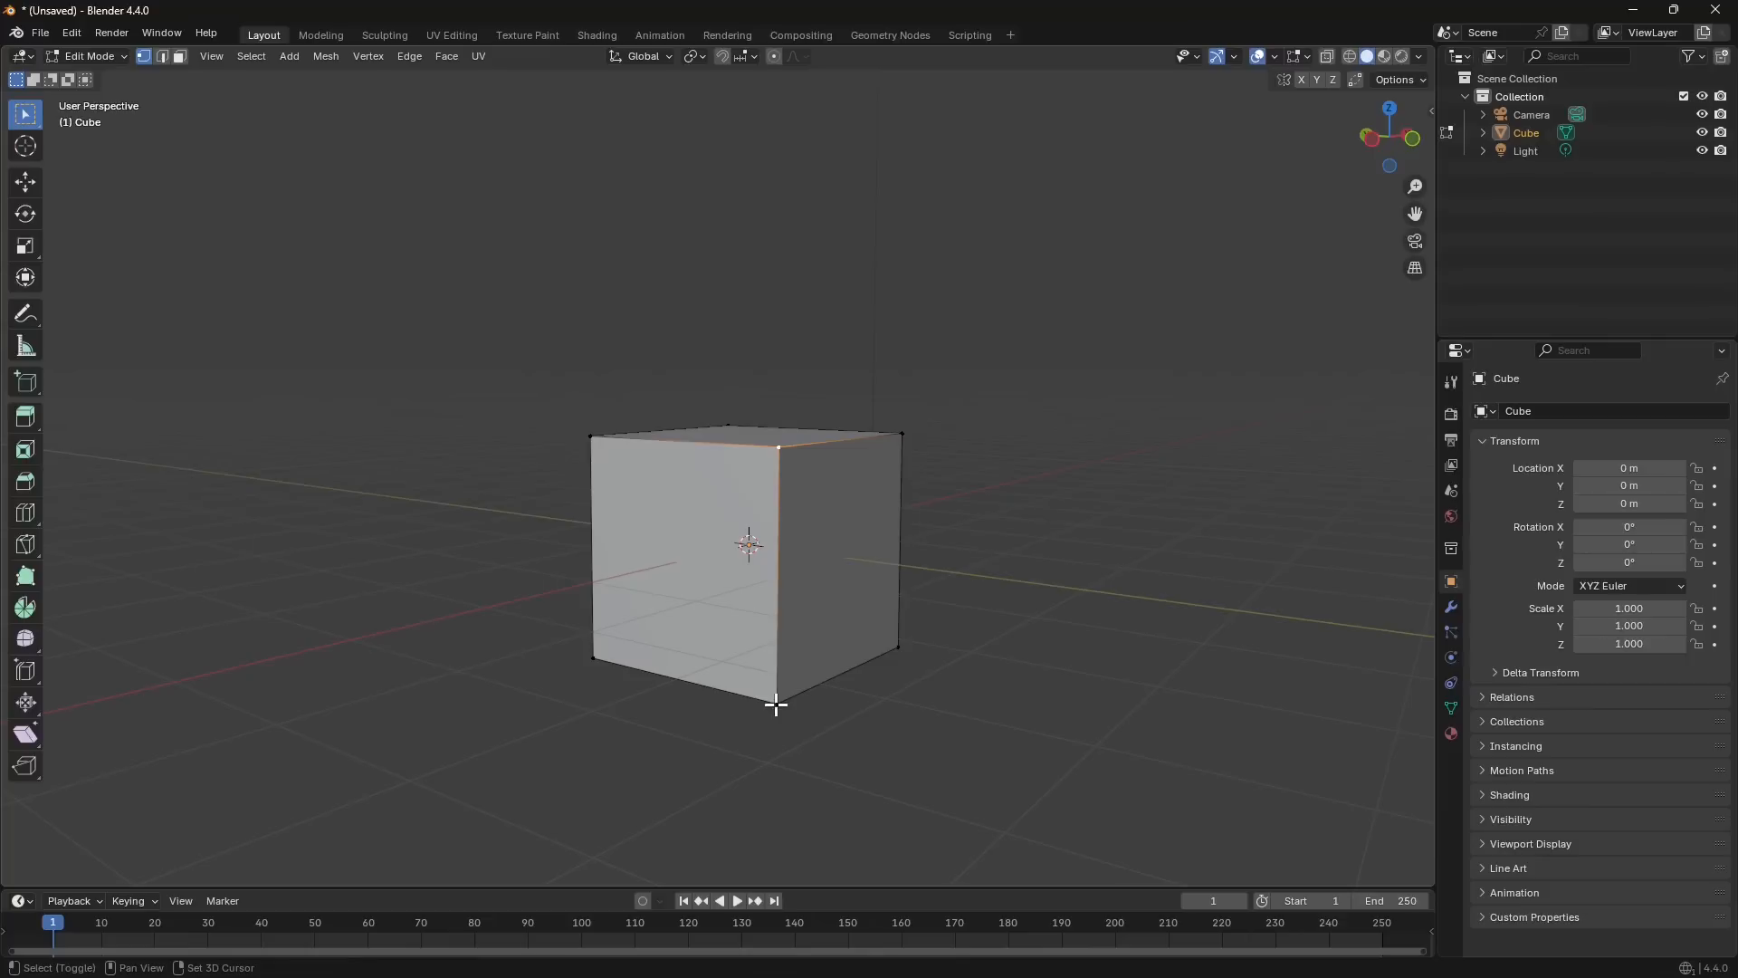
left_click(777, 703, "shift")
left_click(899, 648, "shift")
left_click(902, 434, "shift")
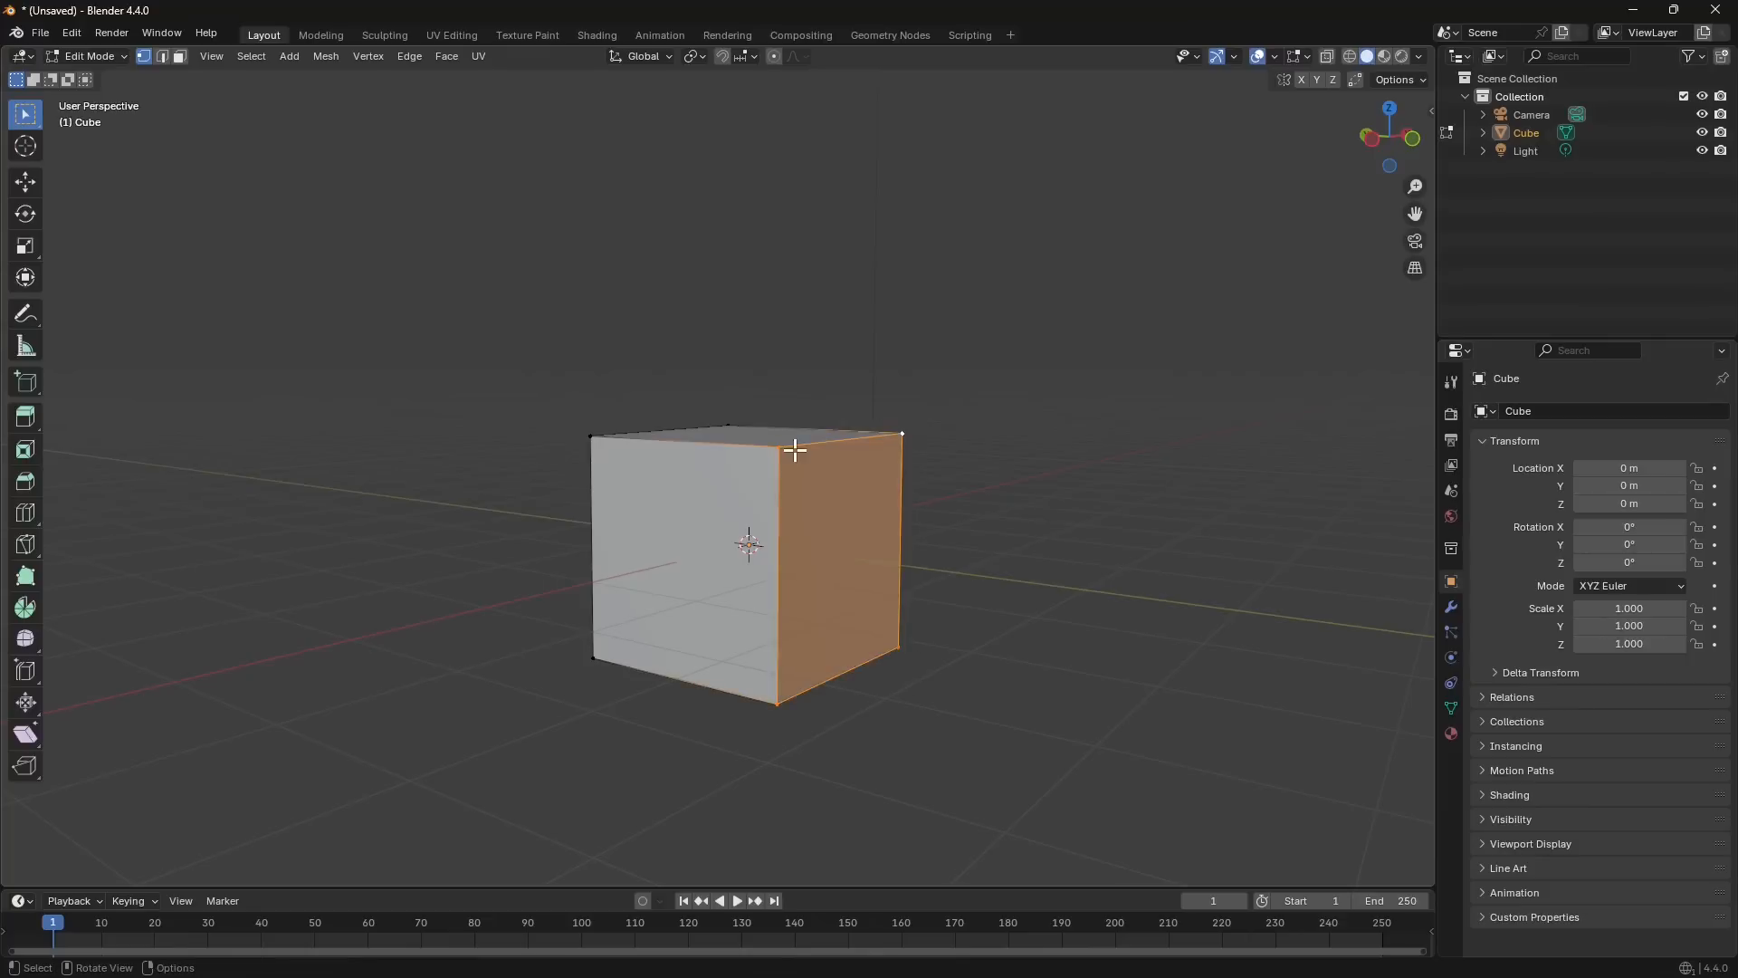
Switch to edge selection and select the four edges bordering the cube's −Y side face.
left_click(162, 56)
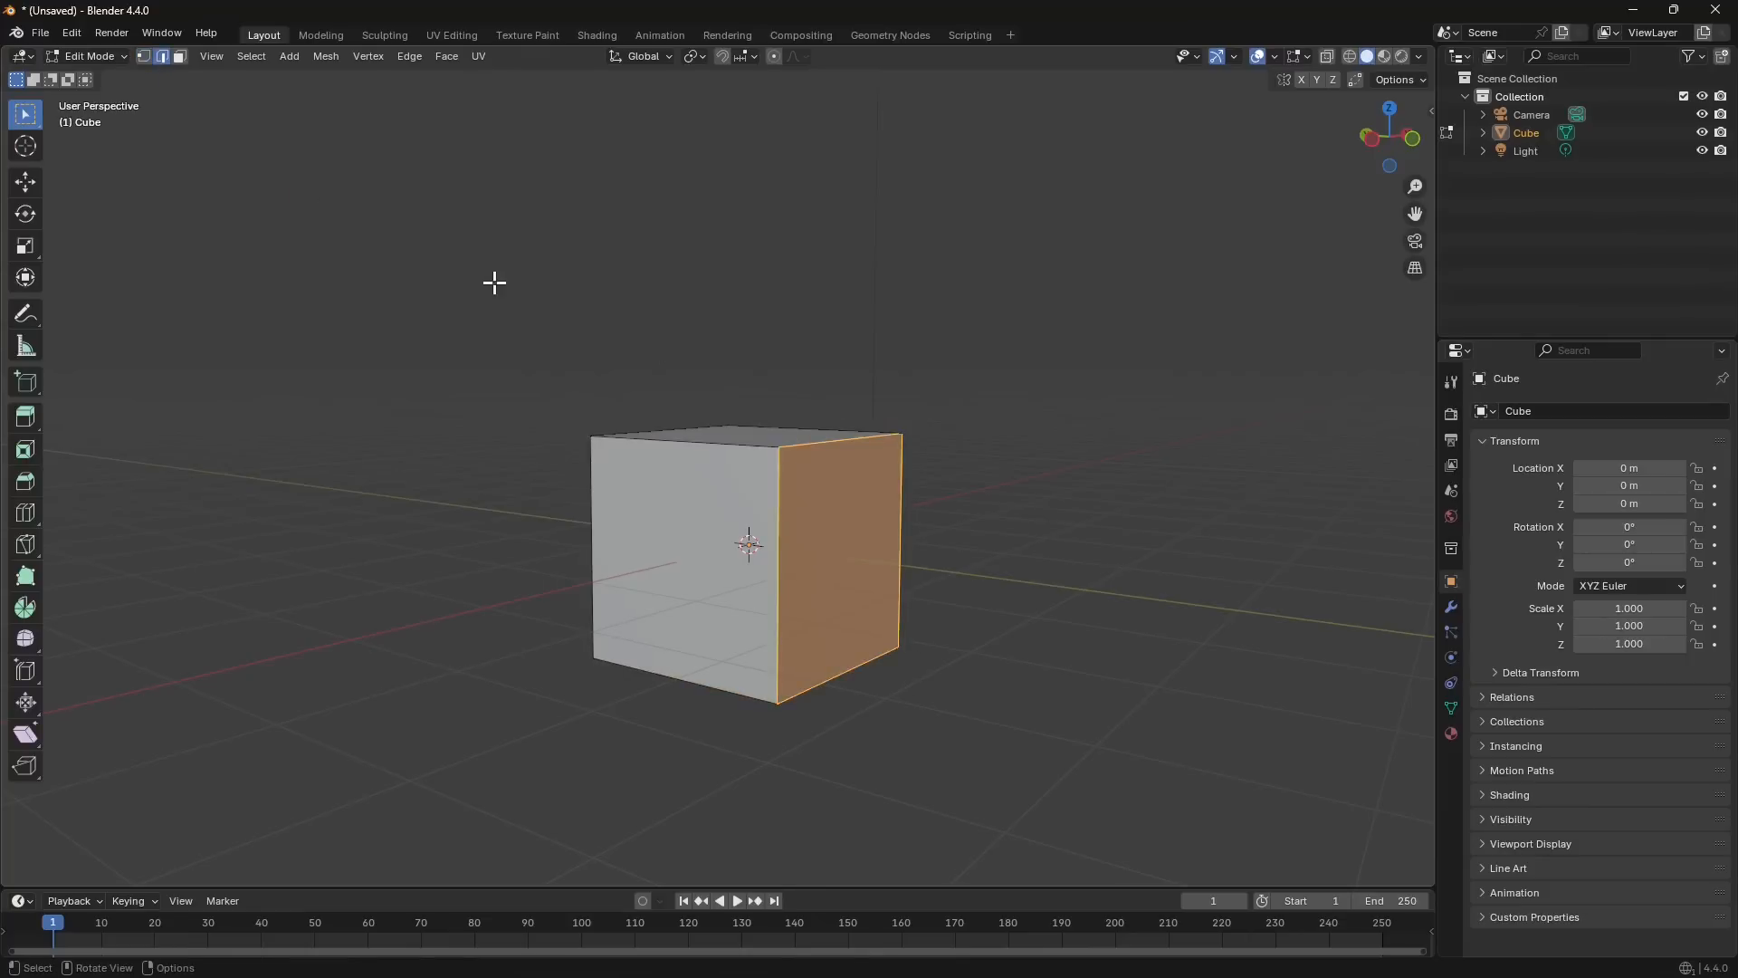
left_click(492, 280)
left_click(806, 447)
left_click(771, 496, "shift")
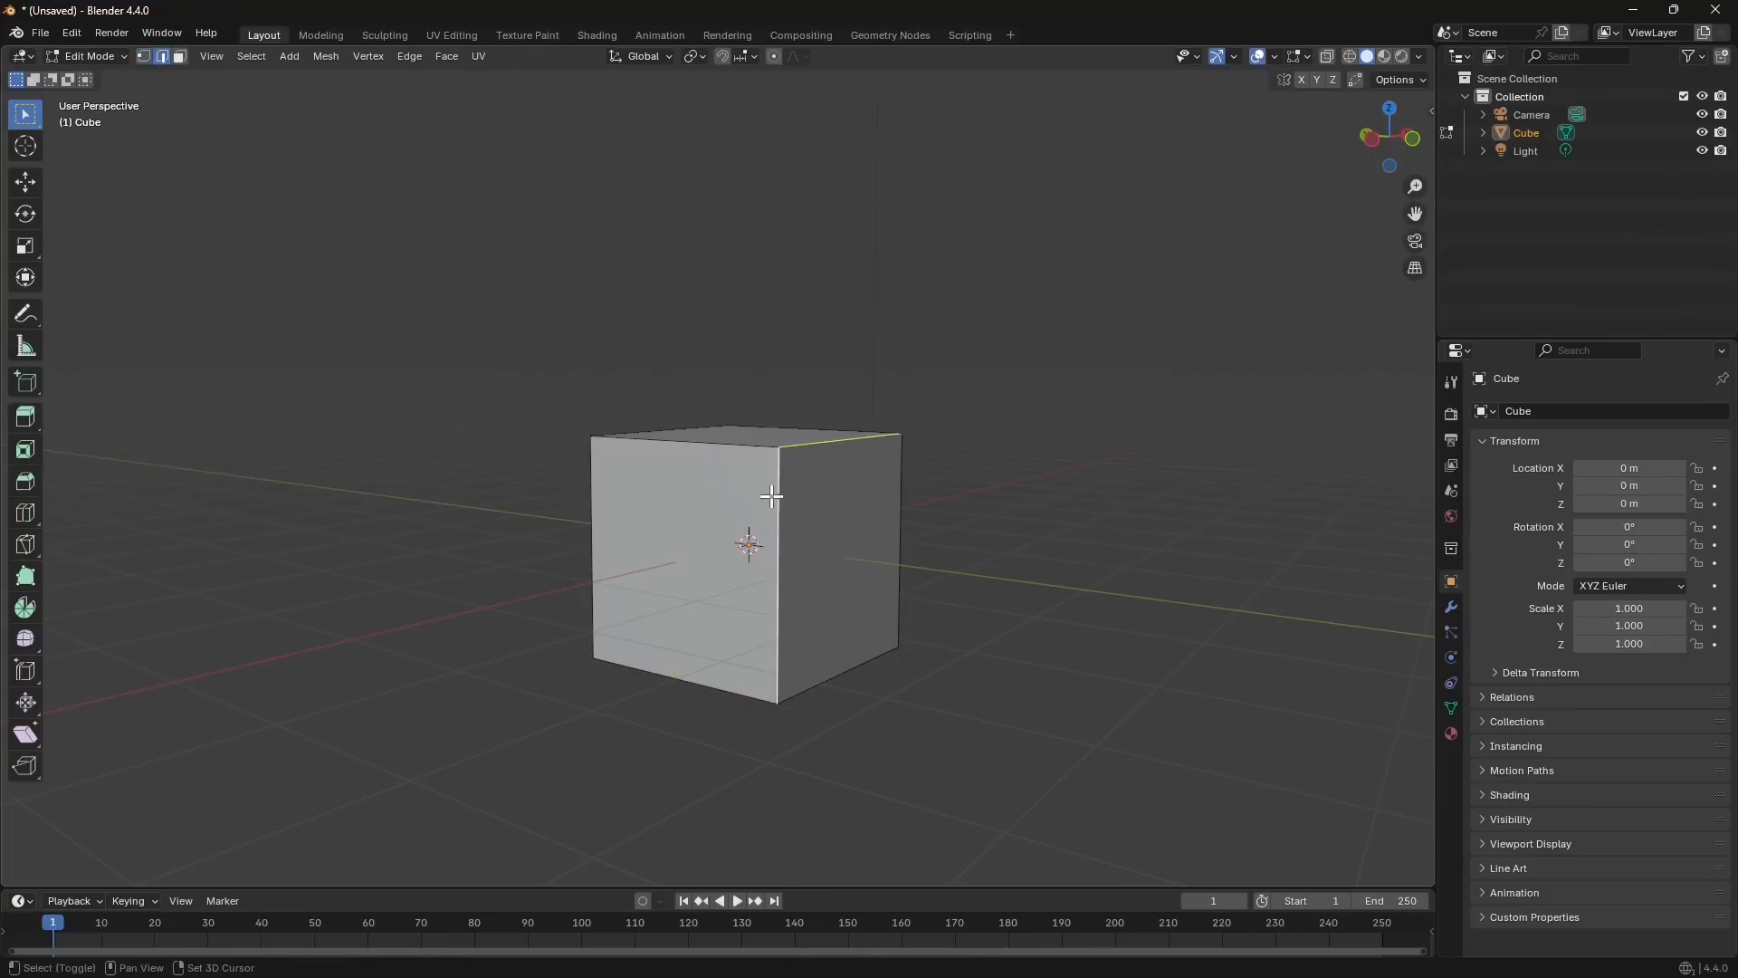
left_click(834, 675, "shift")
left_click(901, 509, "shift")
Switch to face selection, select the cube's −Y side face and move it slightly inward along Y.
left_click(179, 56)
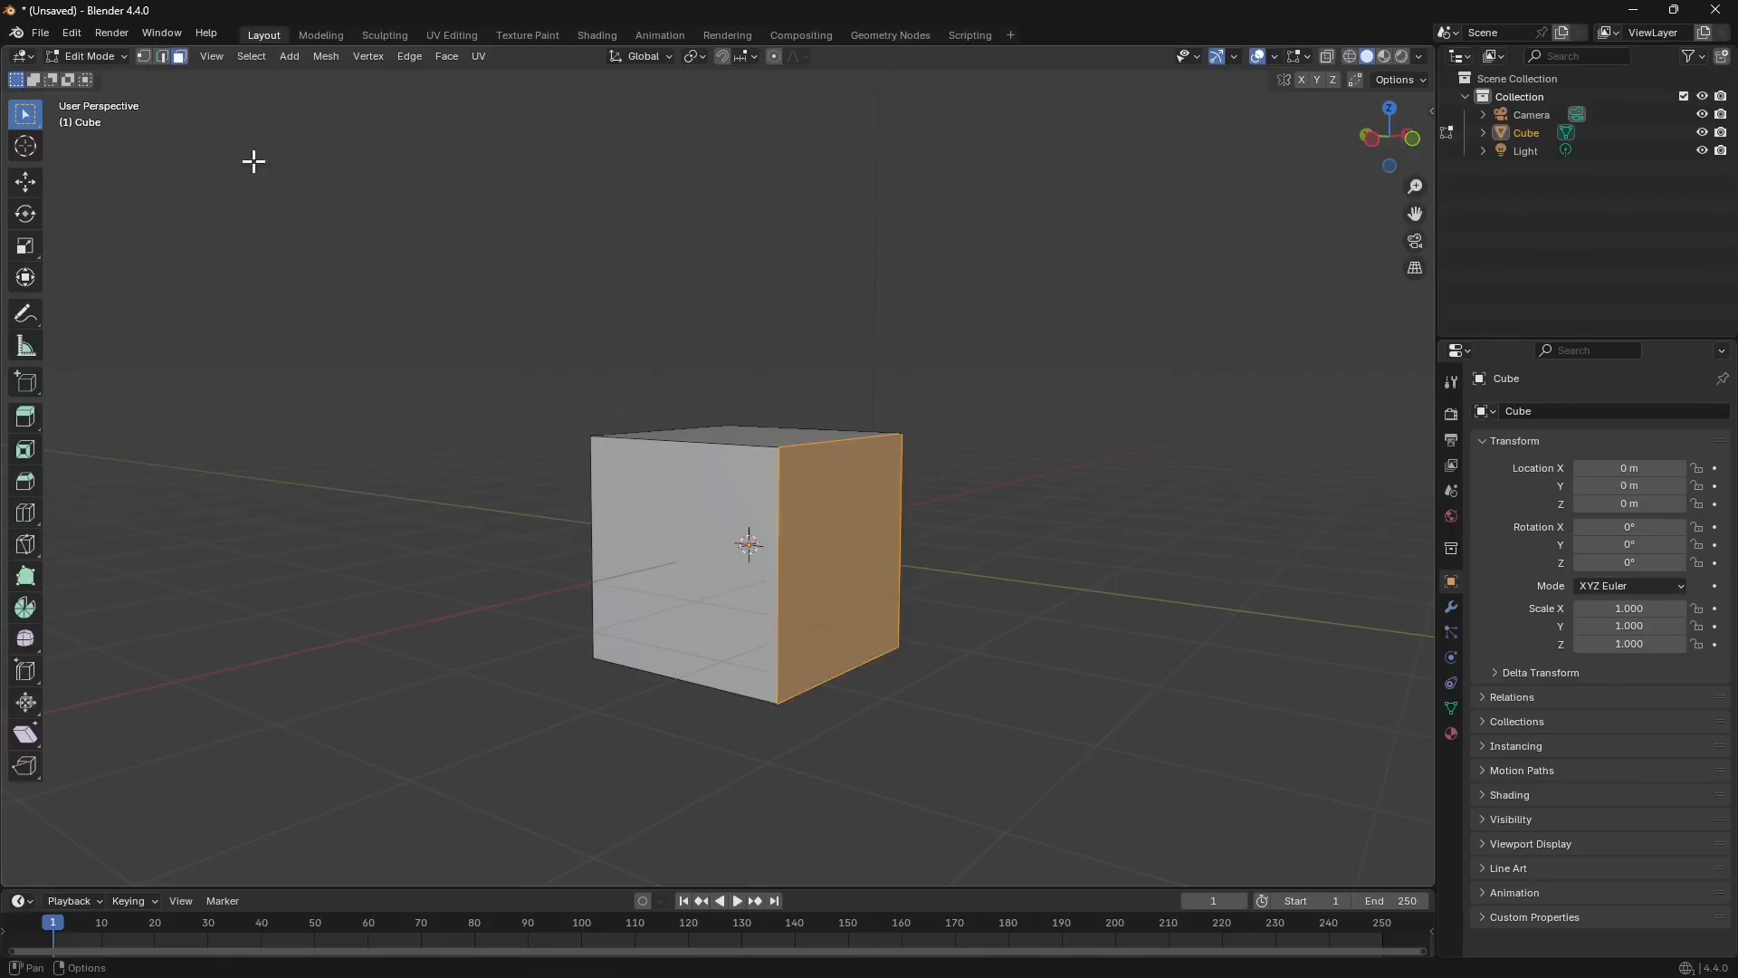
left_click(845, 535, "shift")
middle_click_drag(787, 551, 23, 246)
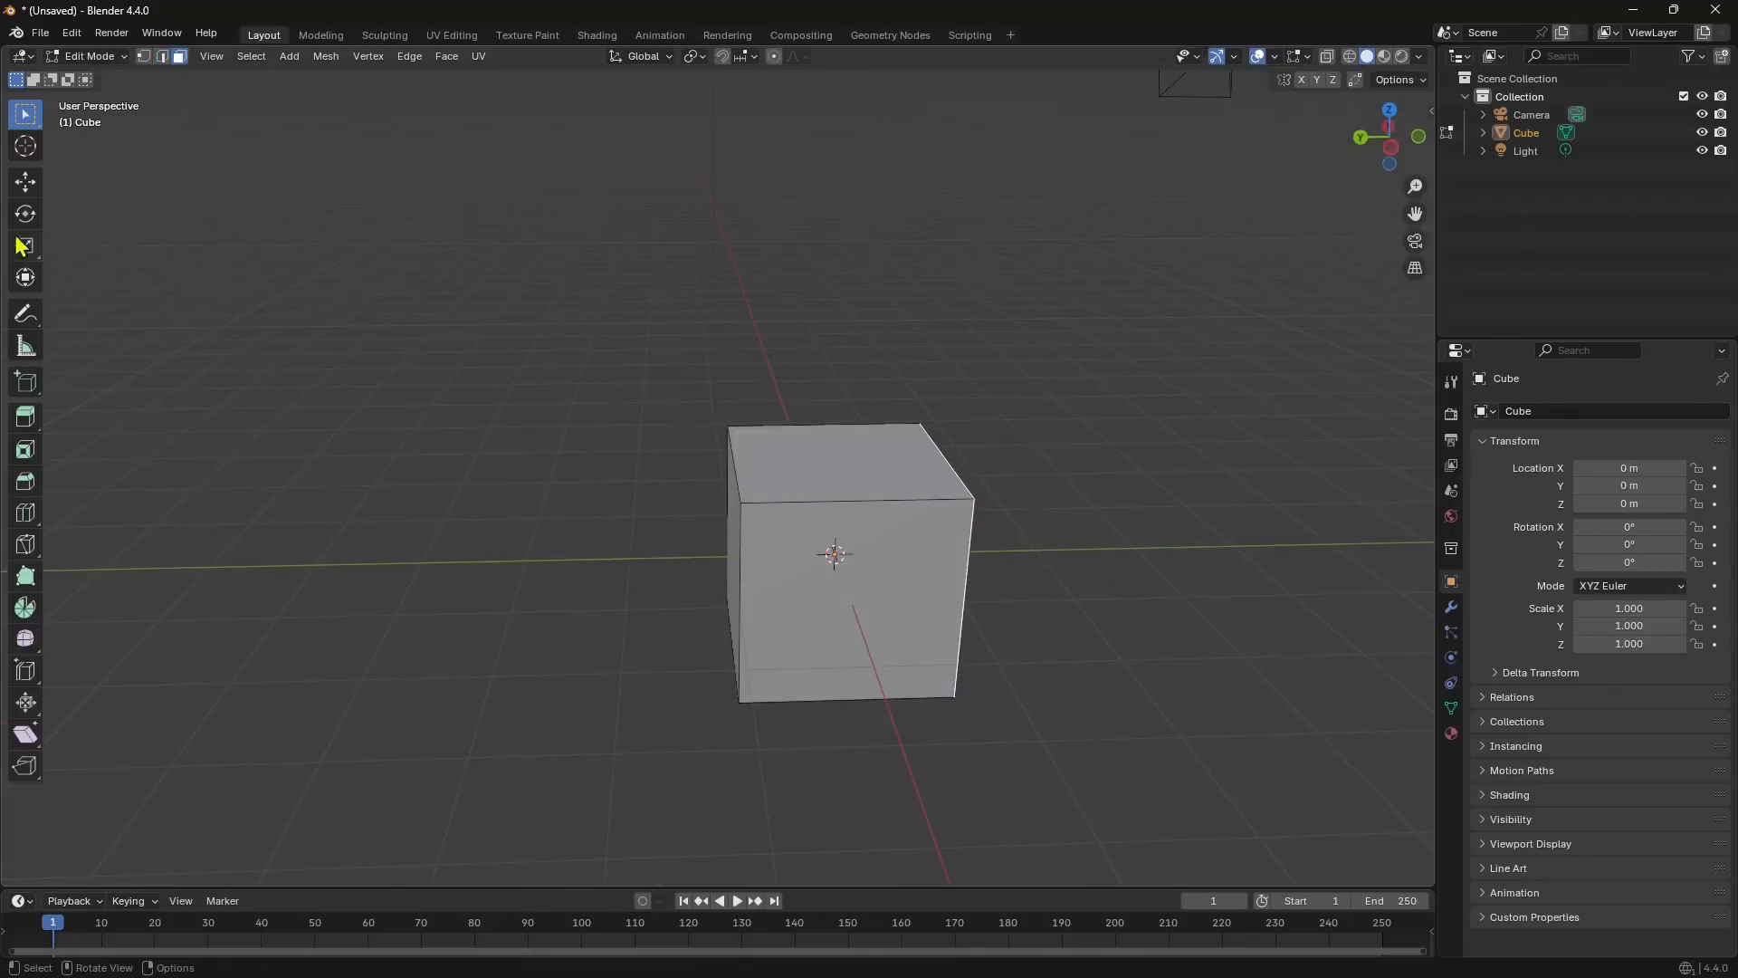
left_click(25, 181)
middle_click_drag(369, 427, 881, 531)
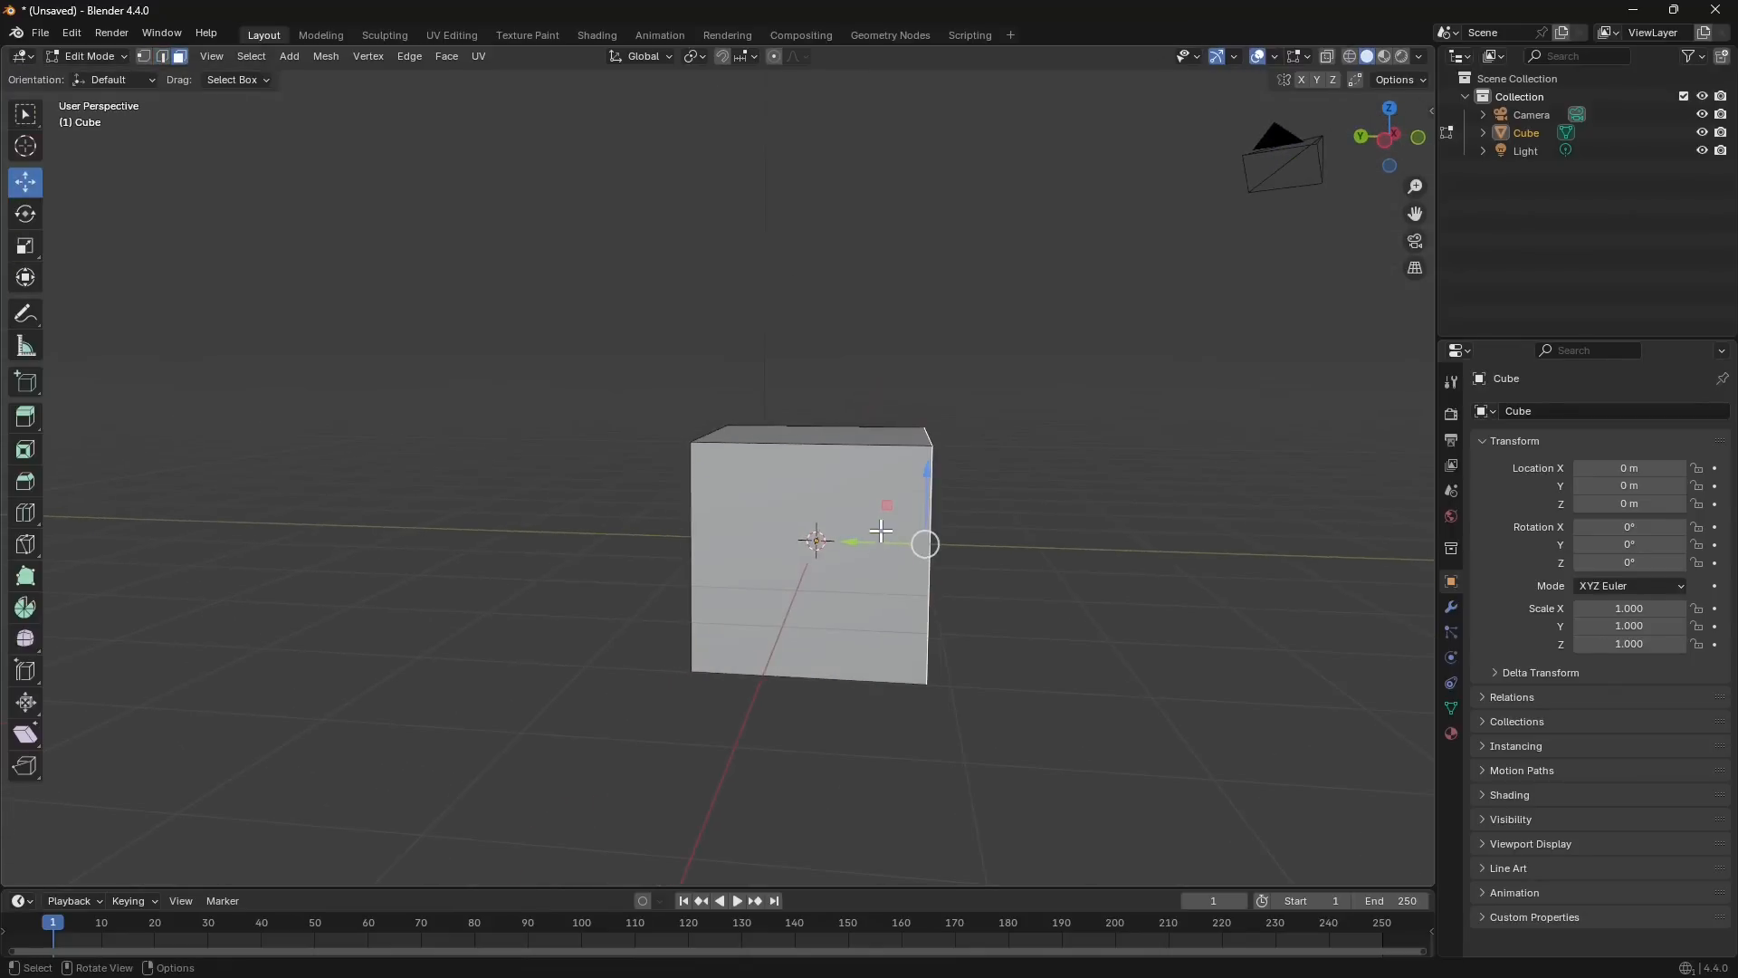
left_click_drag(881, 531, 815, 512)
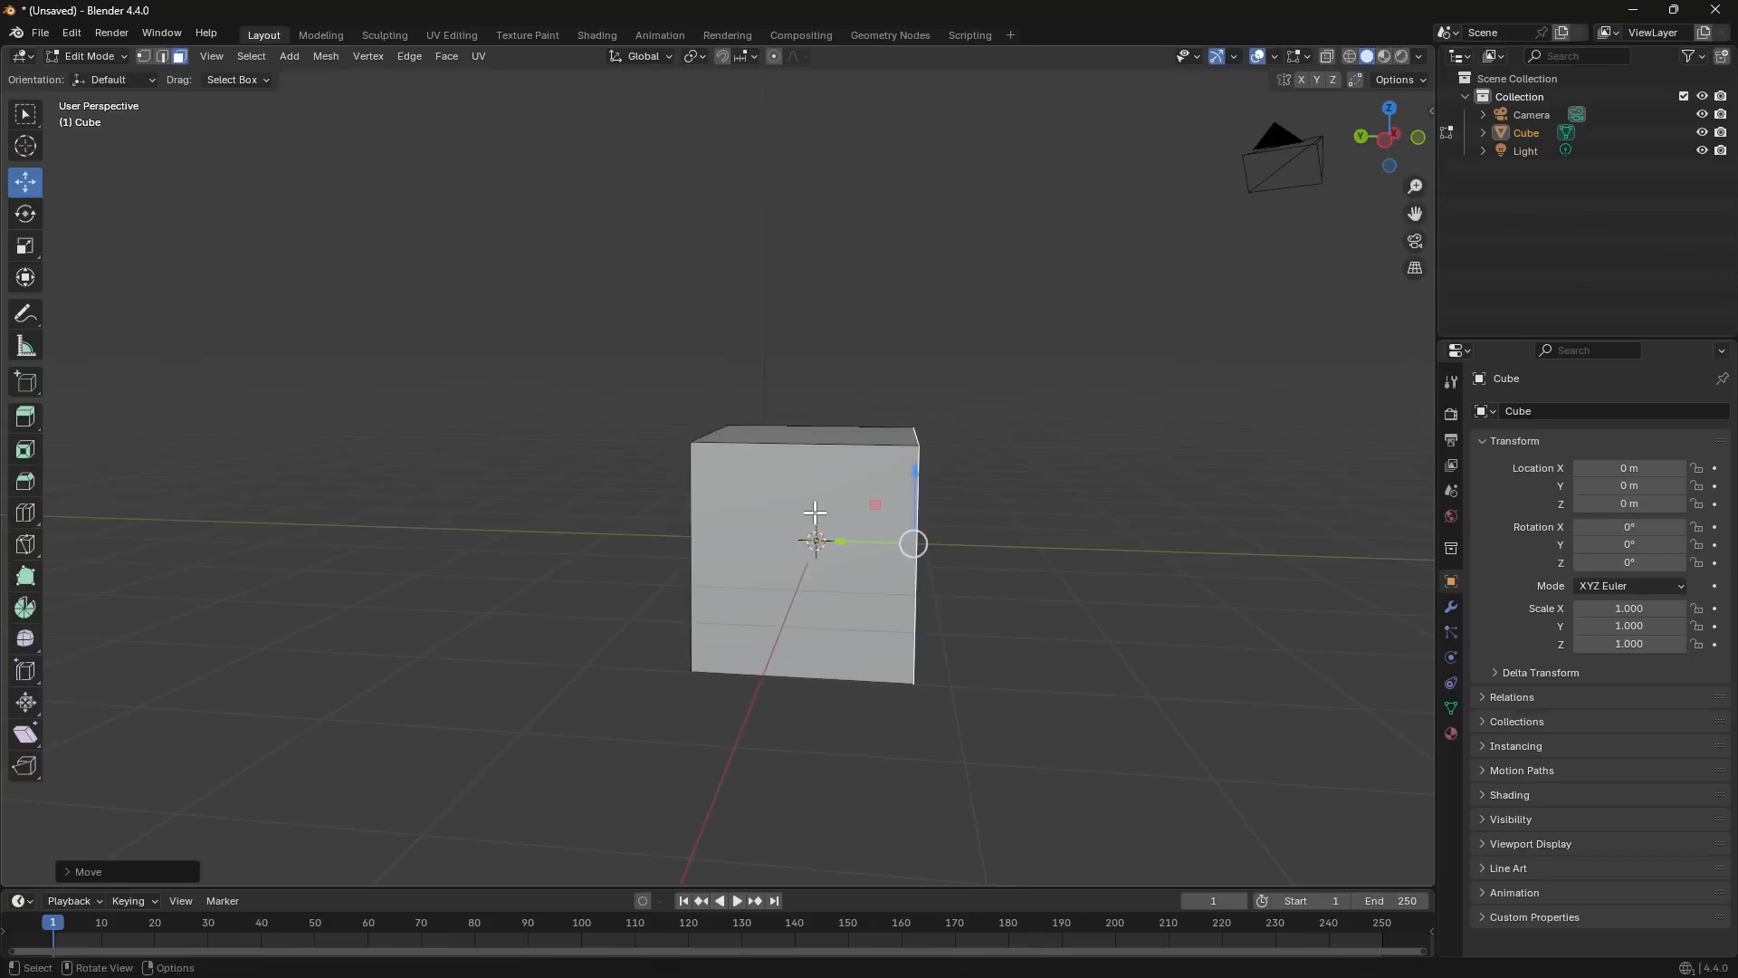
middle_click_drag(812, 559, 825, 568)
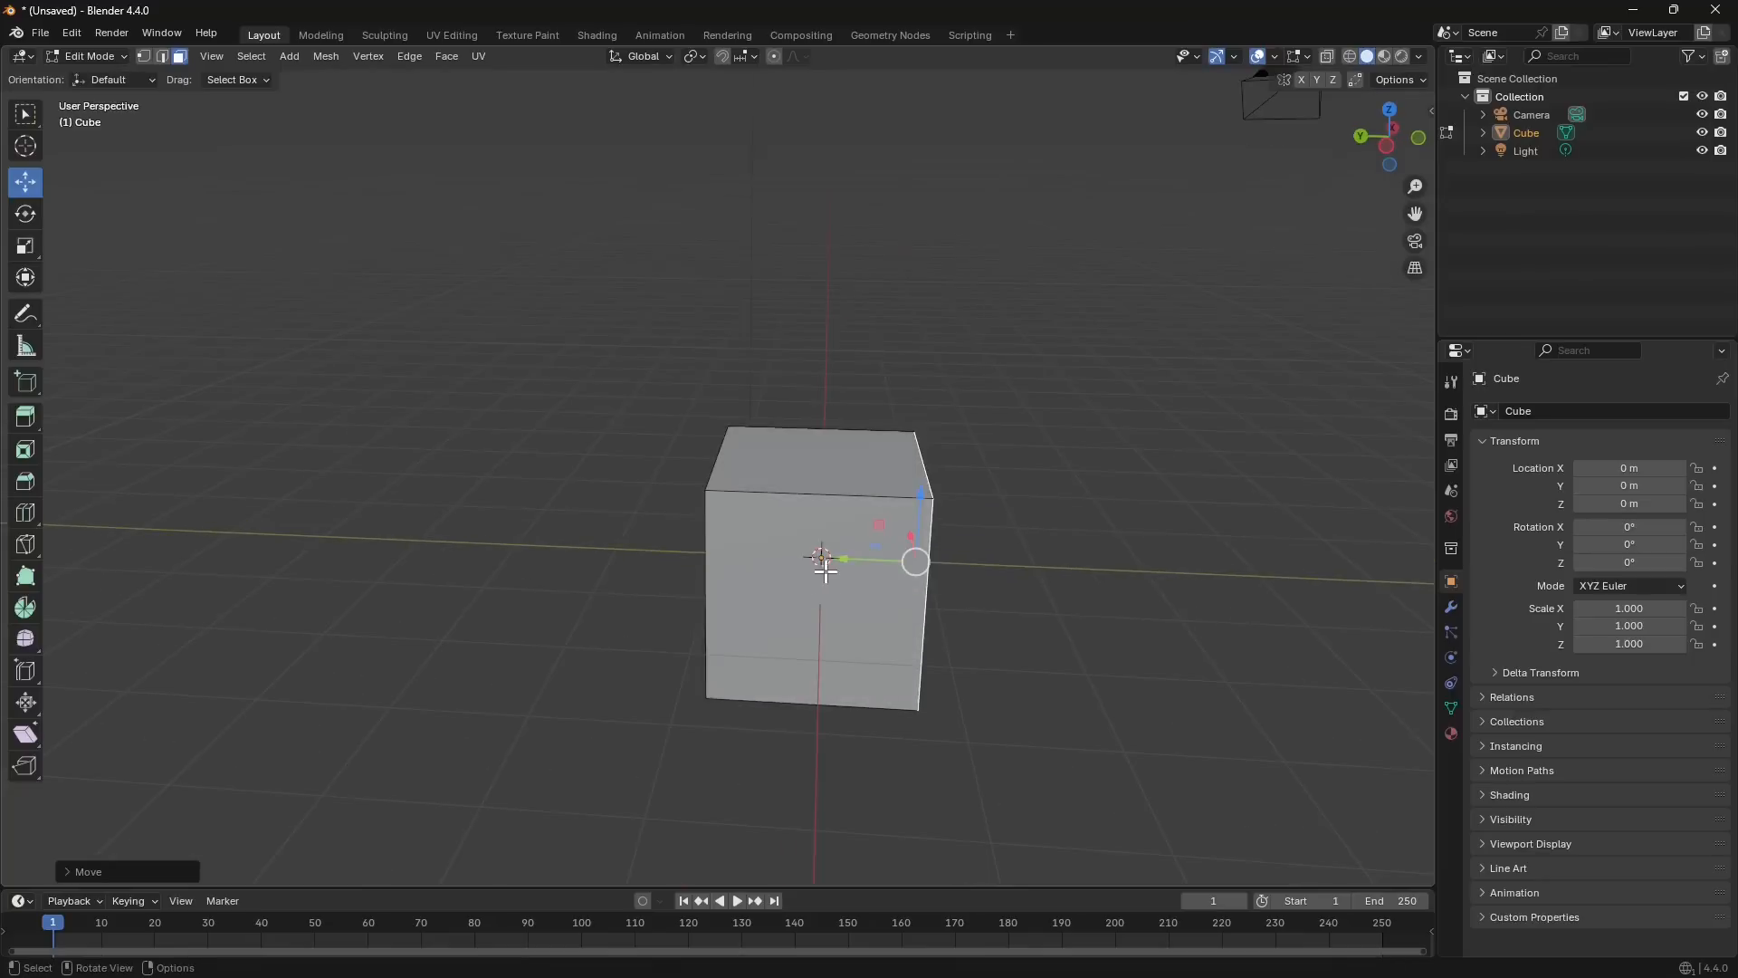
Turn on snapping and set the snap target to Grid.
left_click(721, 56)
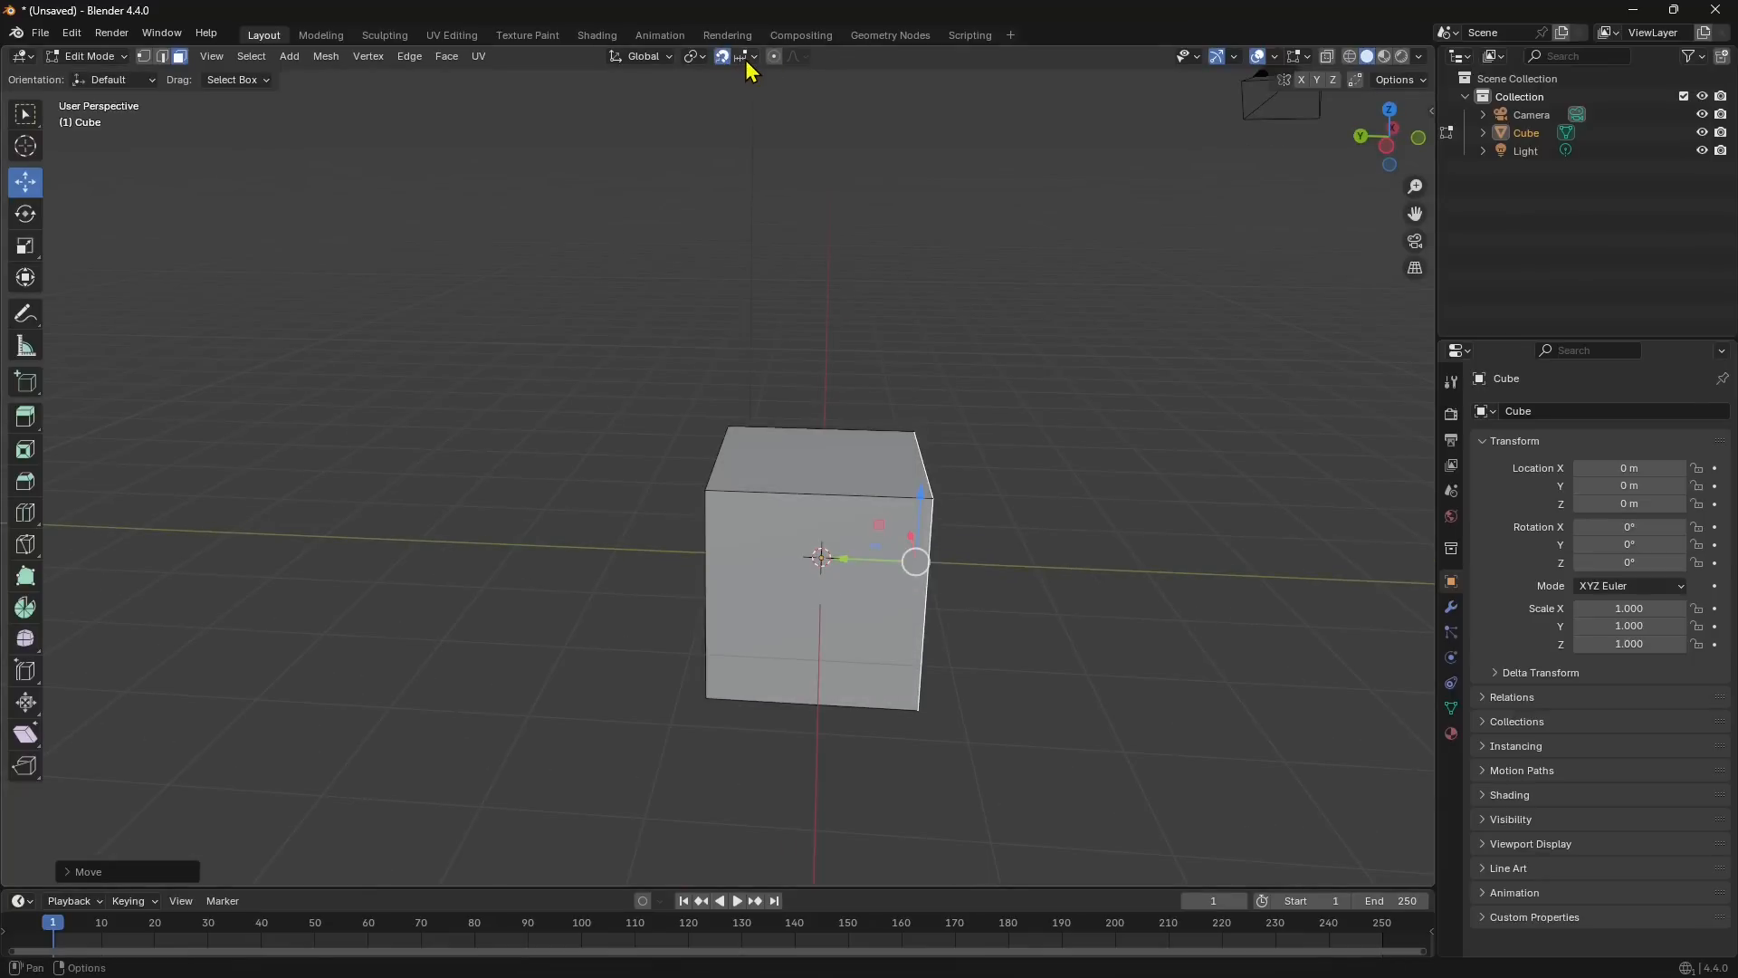
left_click(754, 60)
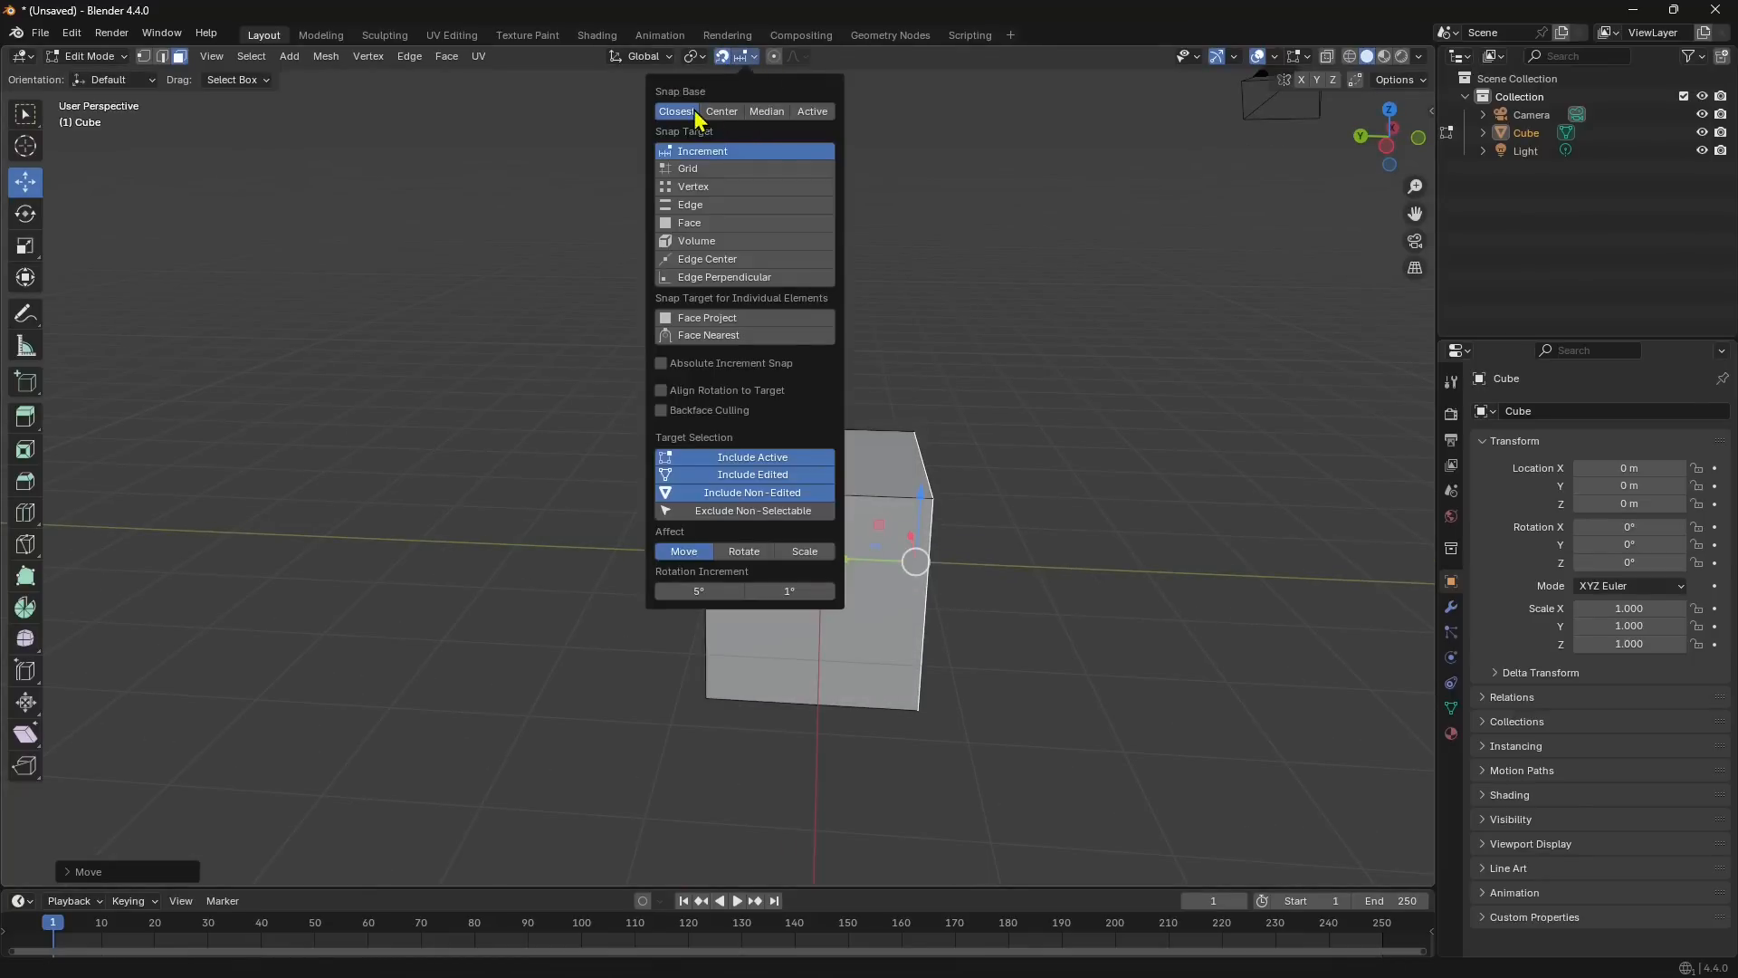
left_click(692, 170)
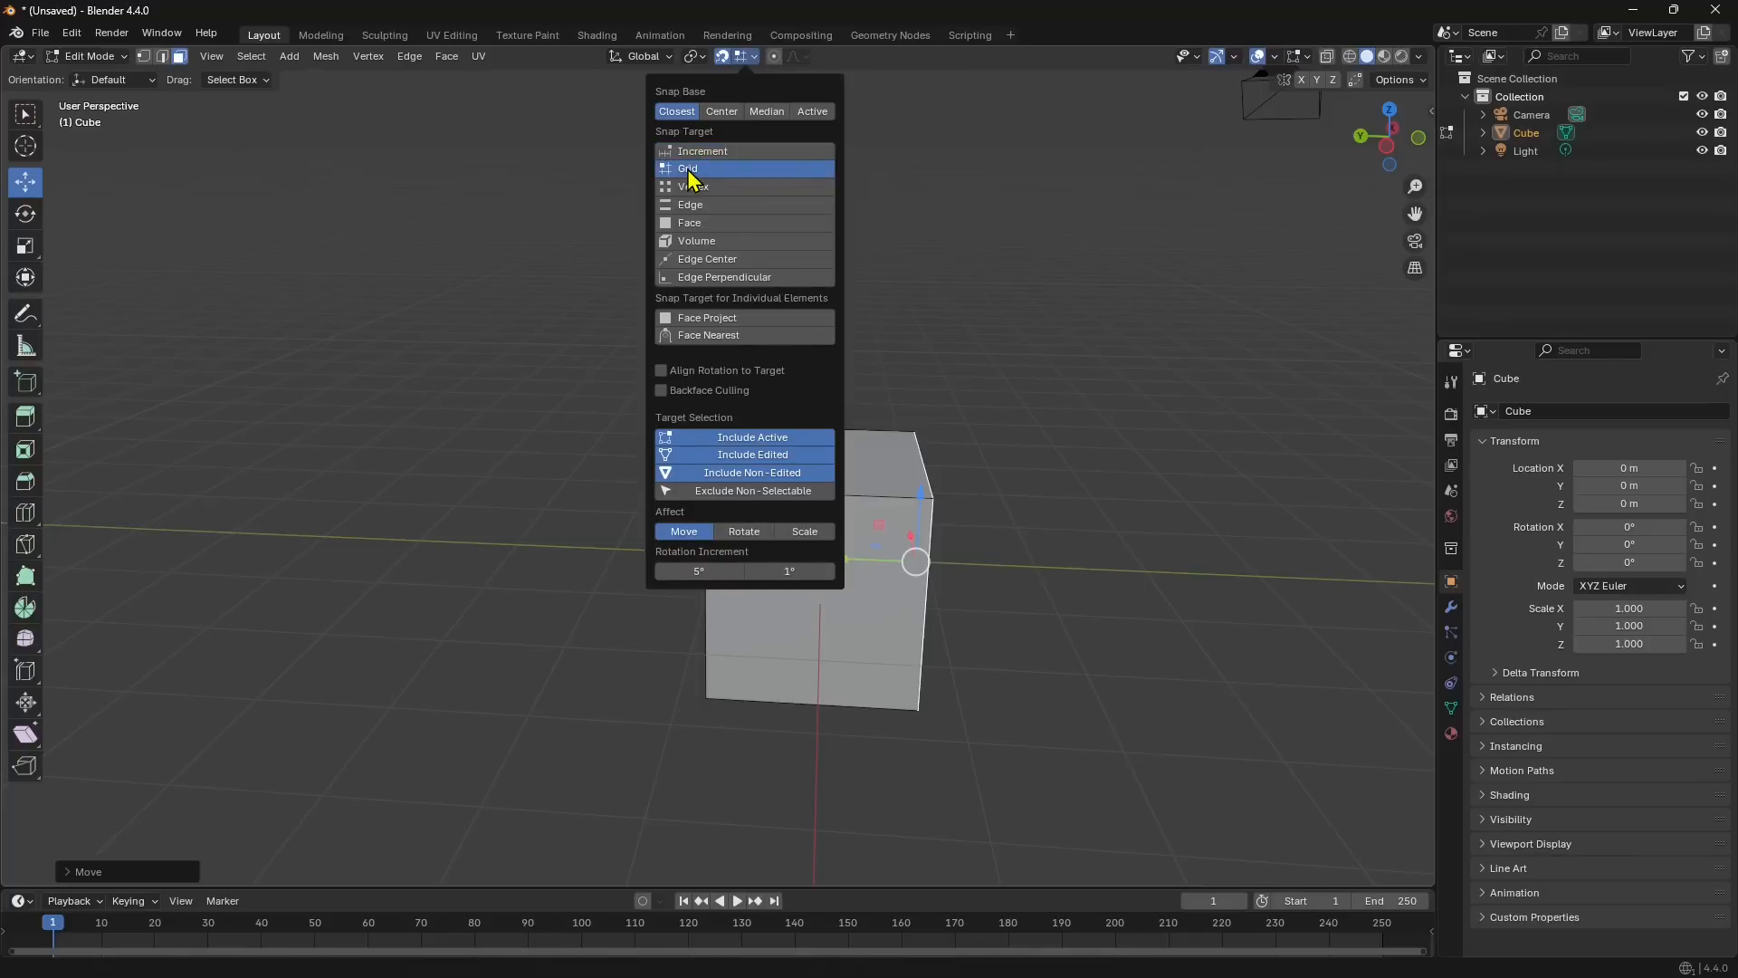
Try snapping the −Y side face along Y to the centre of the cube, and undo the move.
mouse_move(863, 561)
middle_mouse_down()
mouse_move(796, 551)
mouse_move(896, 601)
mouse_move(769, 582)
mouse_move(888, 594)
mouse_move(876, 586)
middle_mouse_up()
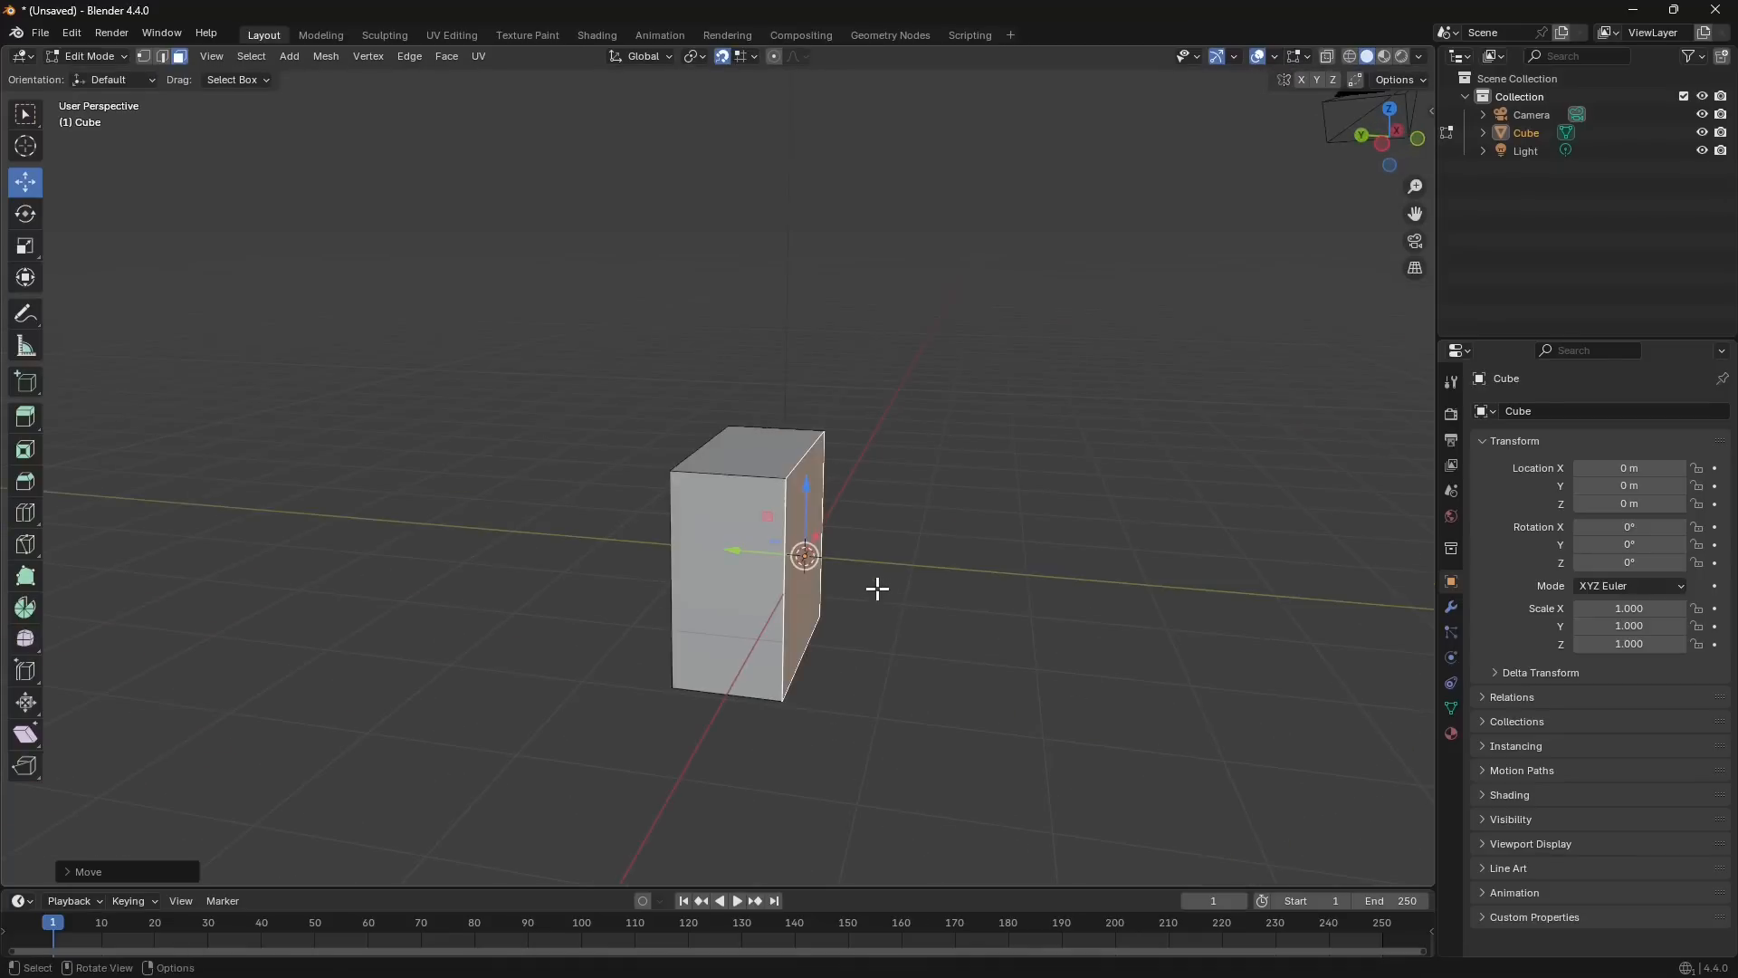
key("z")
left_click(911, 553)
middle_click_drag(905, 489, 823, 496)
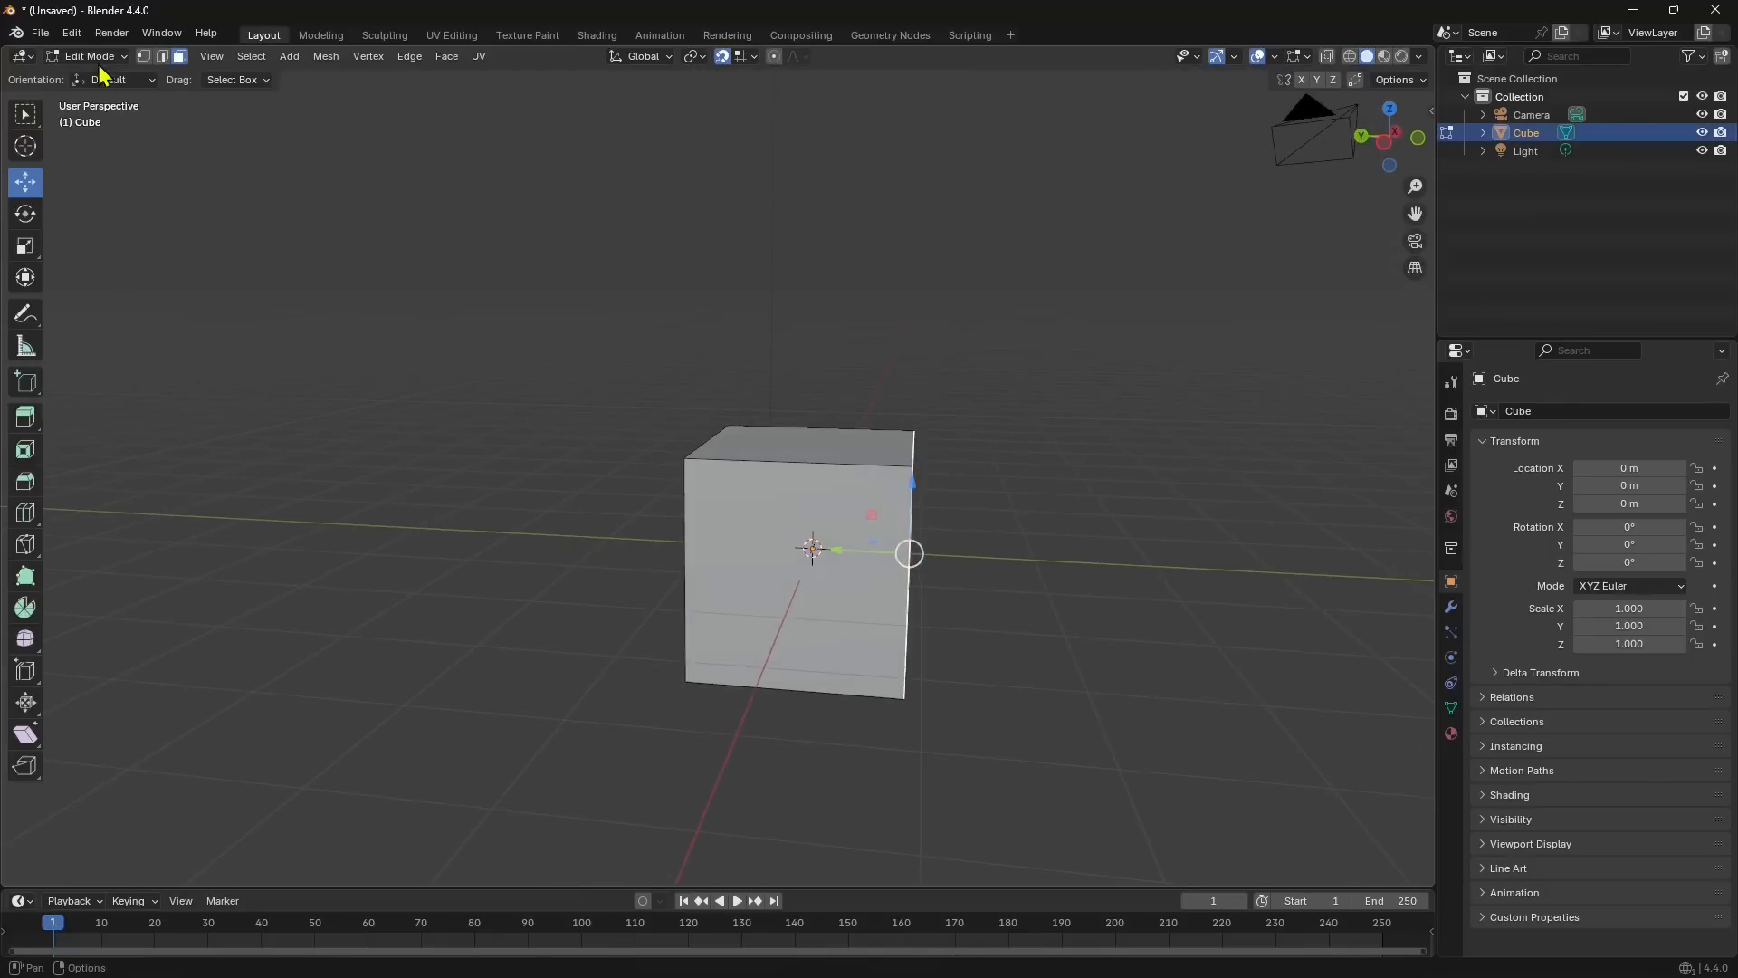
Try a loop cut across the top of the cube with snapping on, and undo it.
left_click(27, 516)
left_click_drag(773, 461, 773, 461)
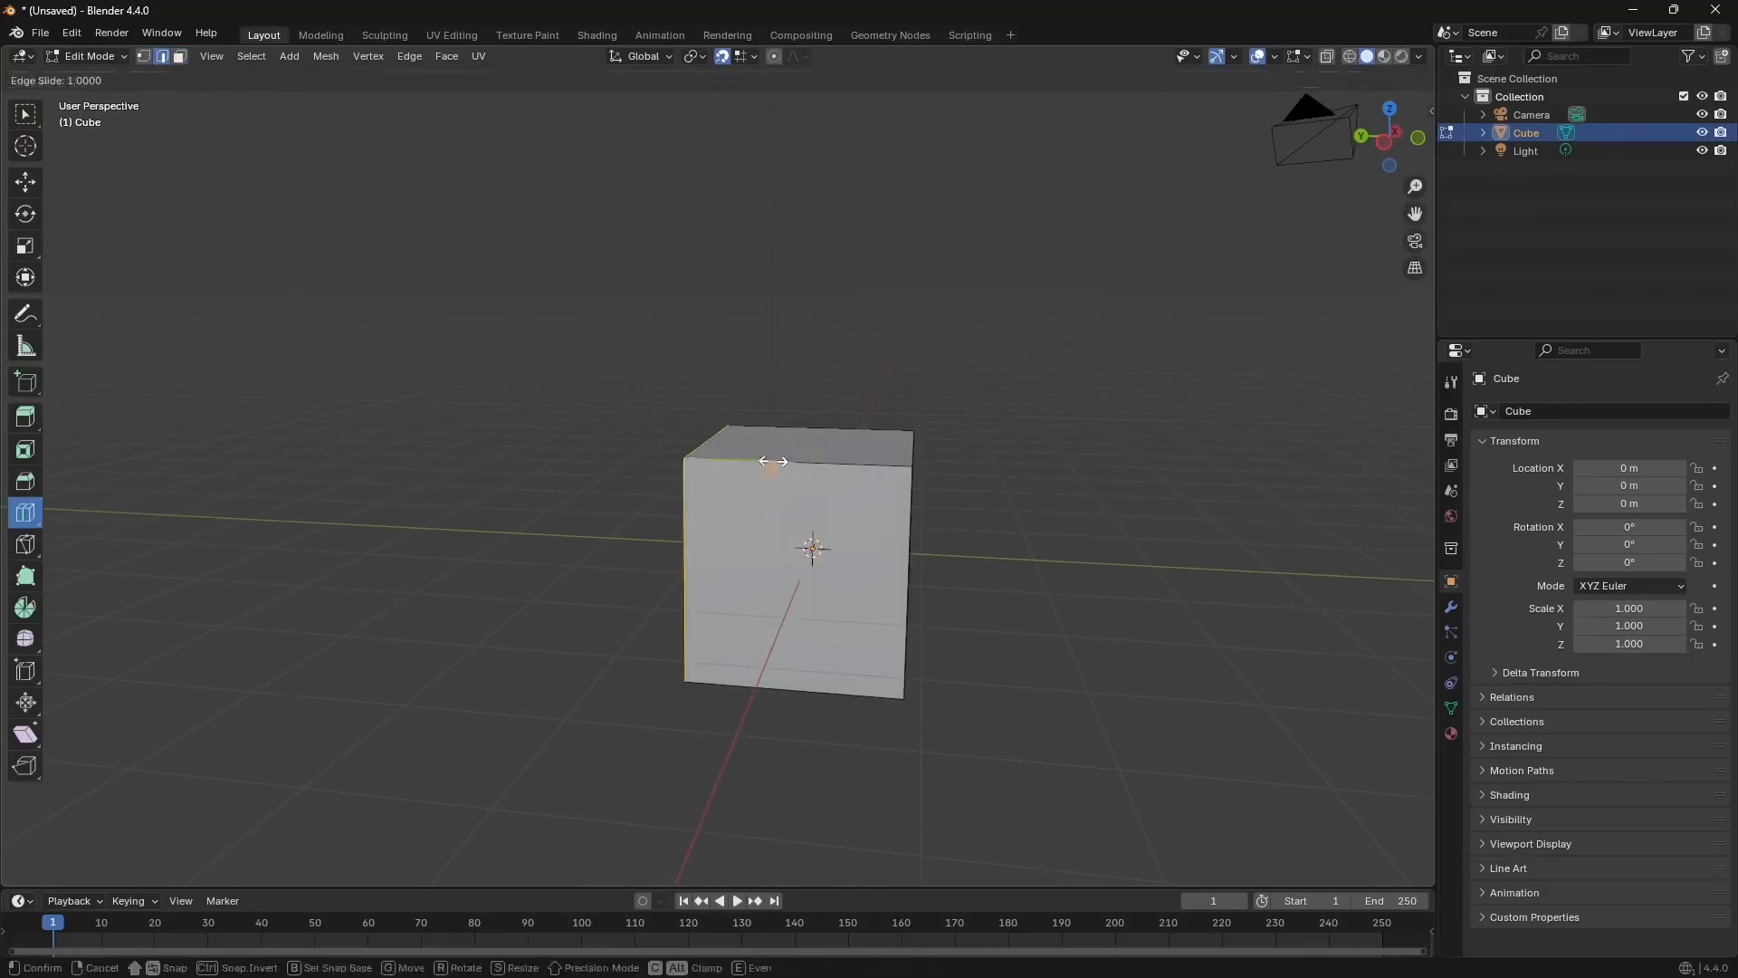
left_click(772, 461)
mouse_move(652, 571)
middle_mouse_down()
mouse_move(649, 555)
mouse_move(681, 576)
middle_mouse_up()
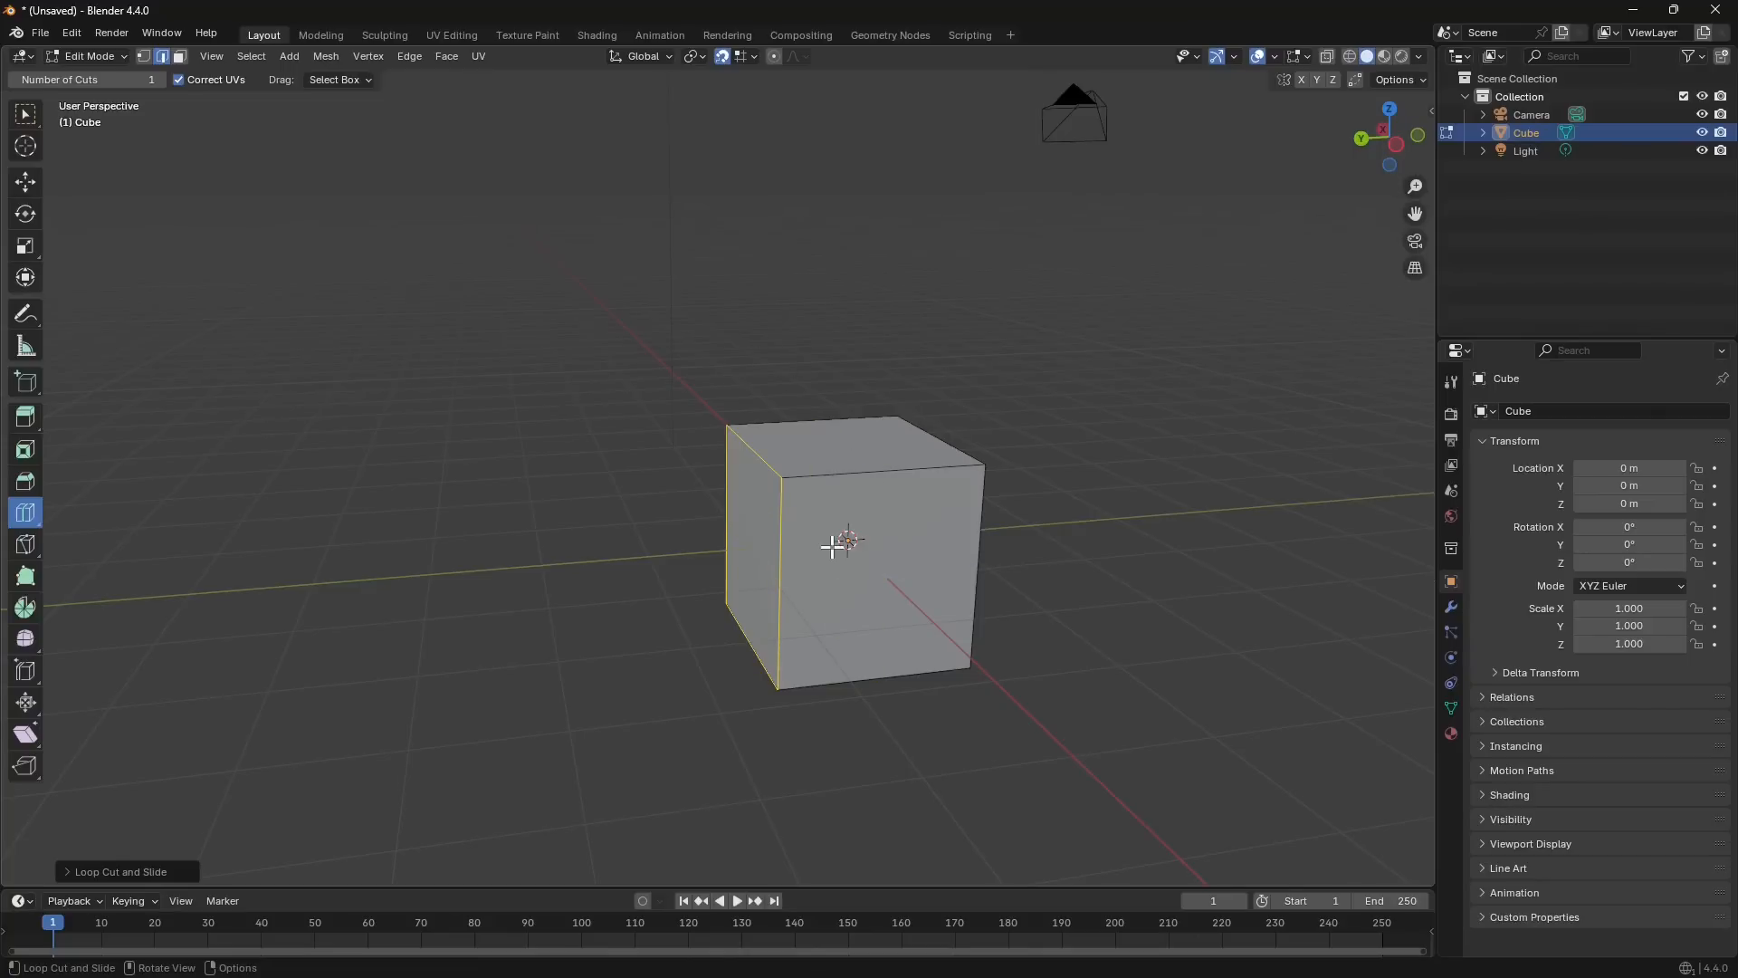
key("ctrl+z")
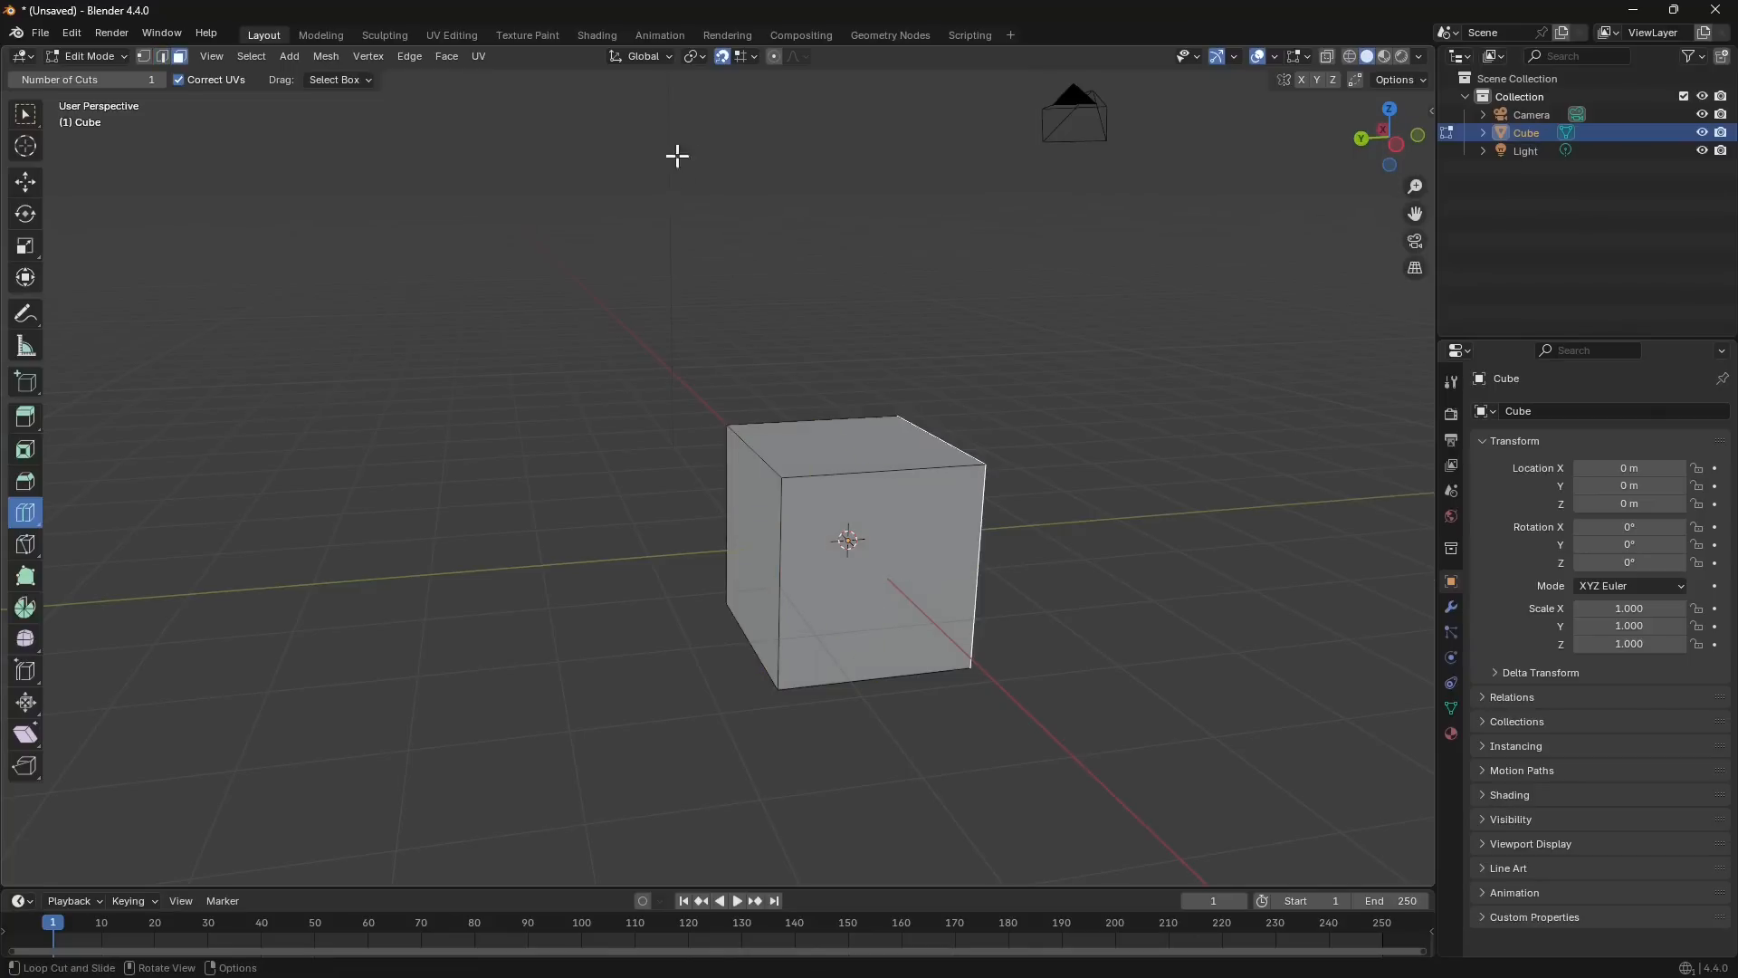
Turn off snapping and add a vertical loop cut through the middle of the cube, perpendicular to the Y axis.
left_click(730, 64)
middle_click_drag(803, 325, 788, 549)
left_click(824, 490)
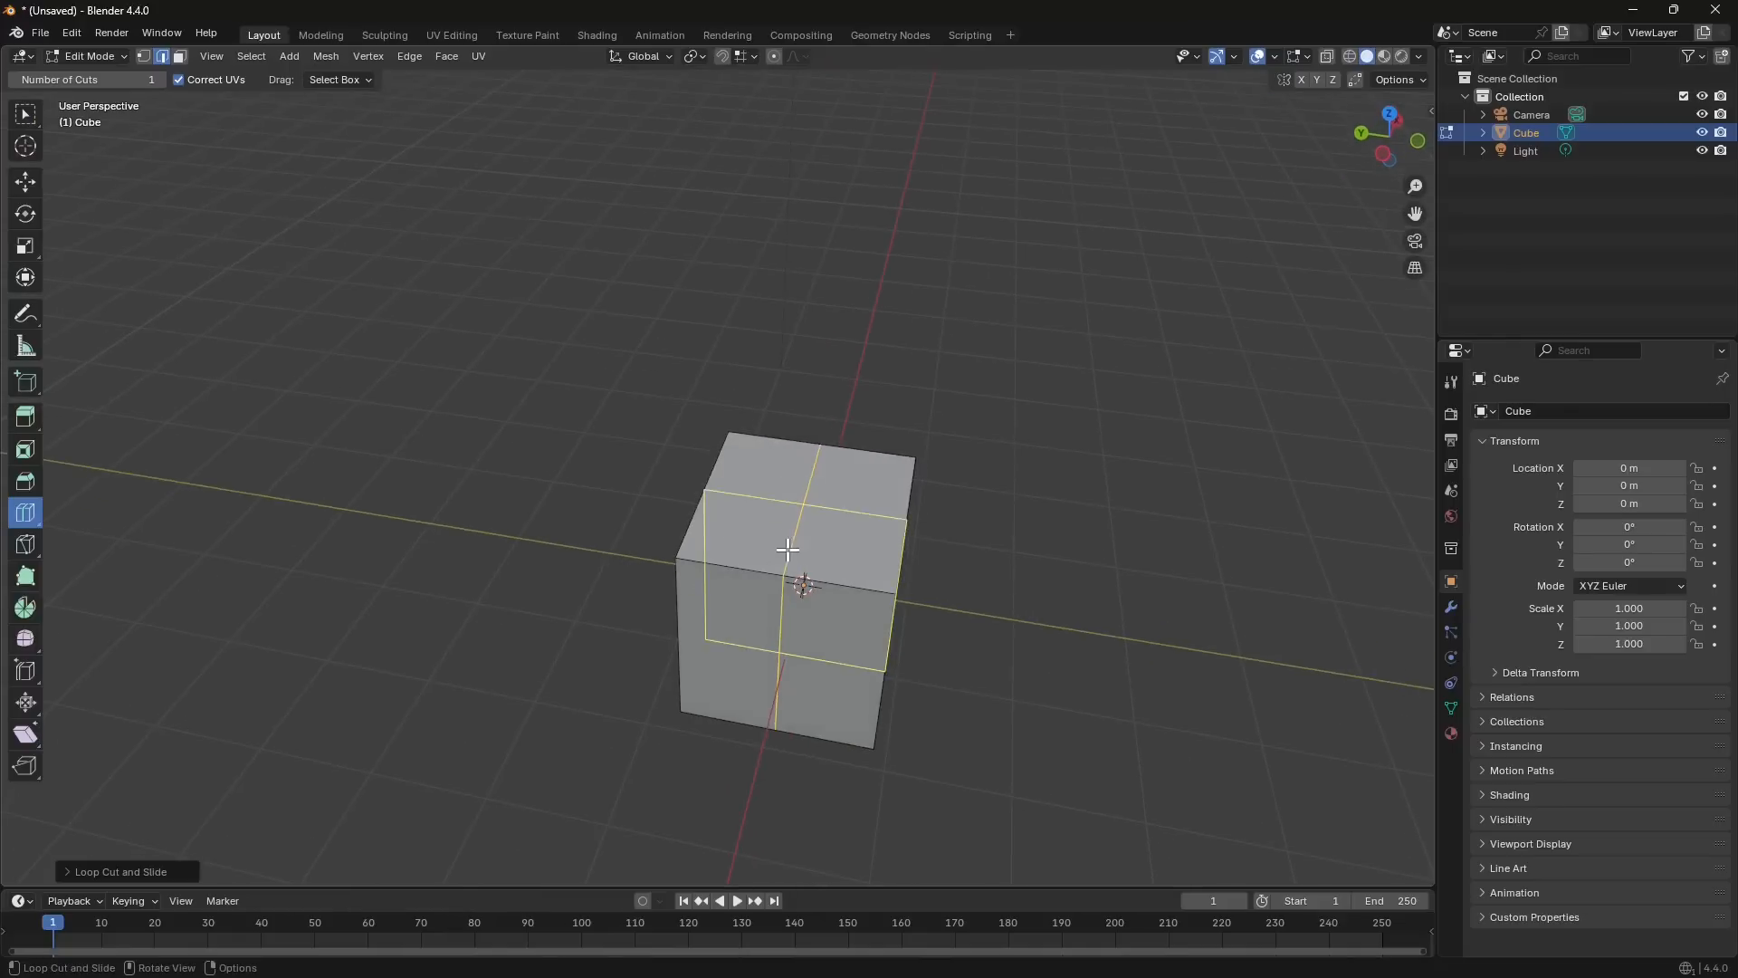
Move the new edge loop off centre along Y, then turn snapping on and snap it to the world origin.
left_click(36, 192)
mouse_move(747, 576)
left_mouse_down()
mouse_move(724, 588)
mouse_move(733, 570)
left_mouse_up()
left_click(722, 57)
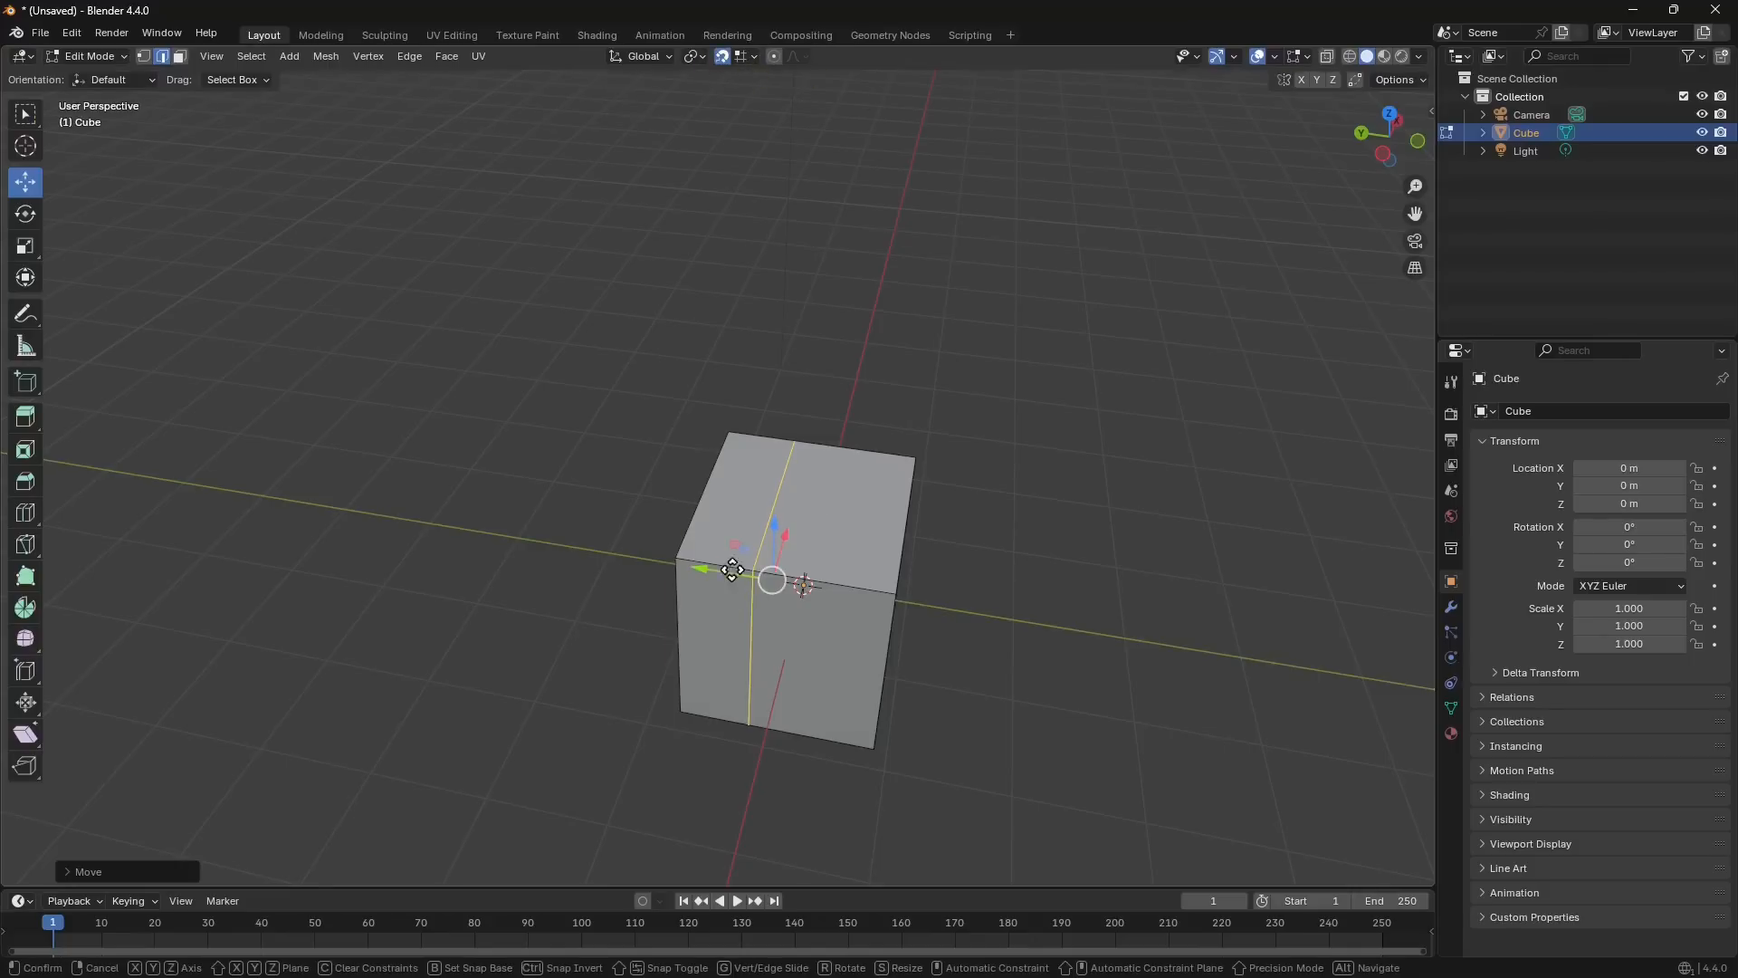
middle_click_drag(733, 570, 776, 621)
scroll(900, 717, "up", 4)
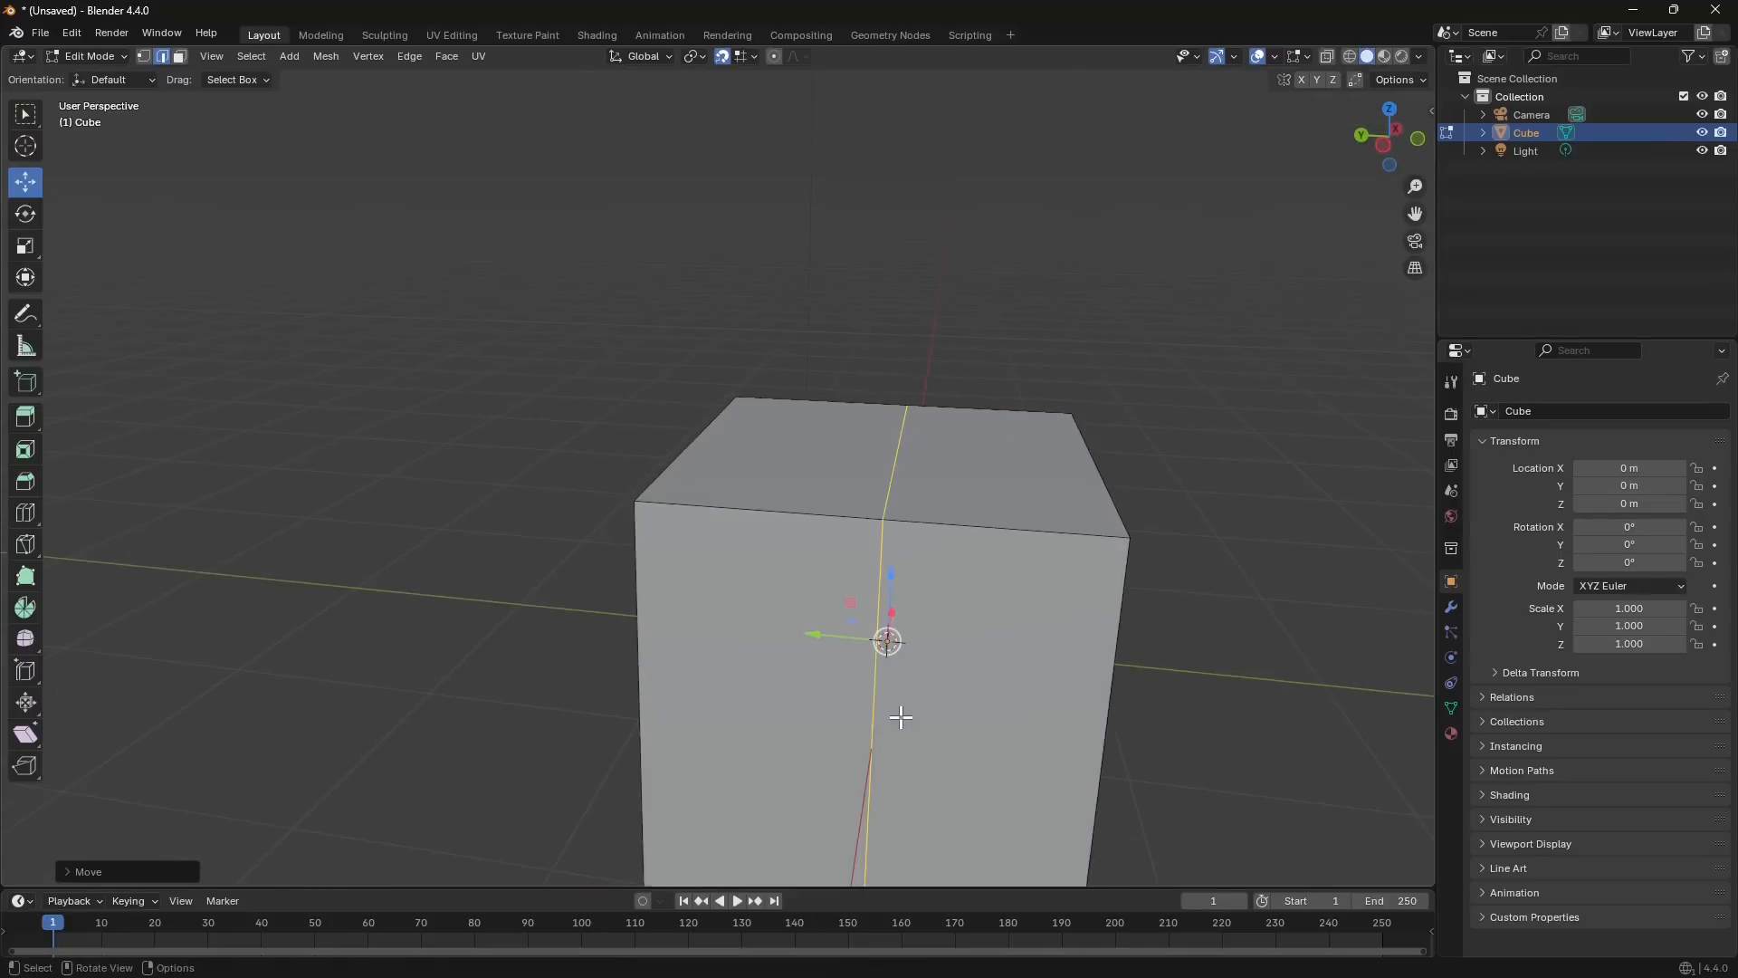
Undo the edge loop moves, the loop cut and the earlier inward shift of the −Y side face.
middle_click_drag(901, 717, 883, 650)
scroll(844, 621, "down", 4)
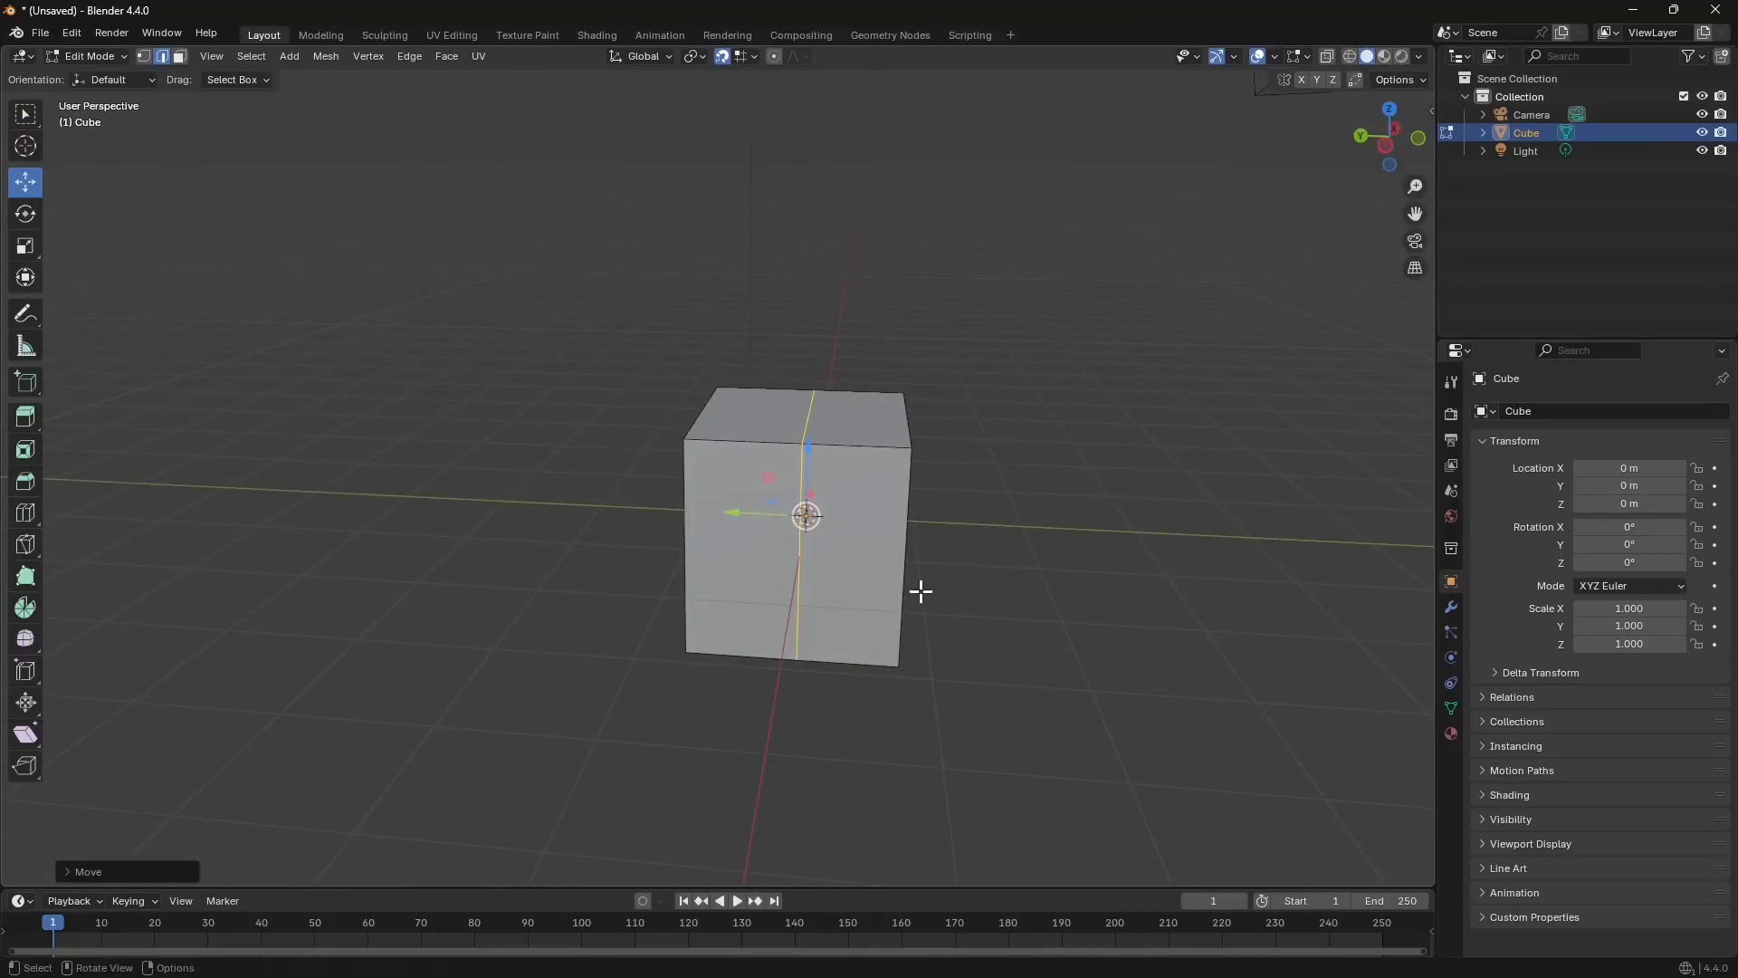
middle_click_drag(864, 414, 781, 450)
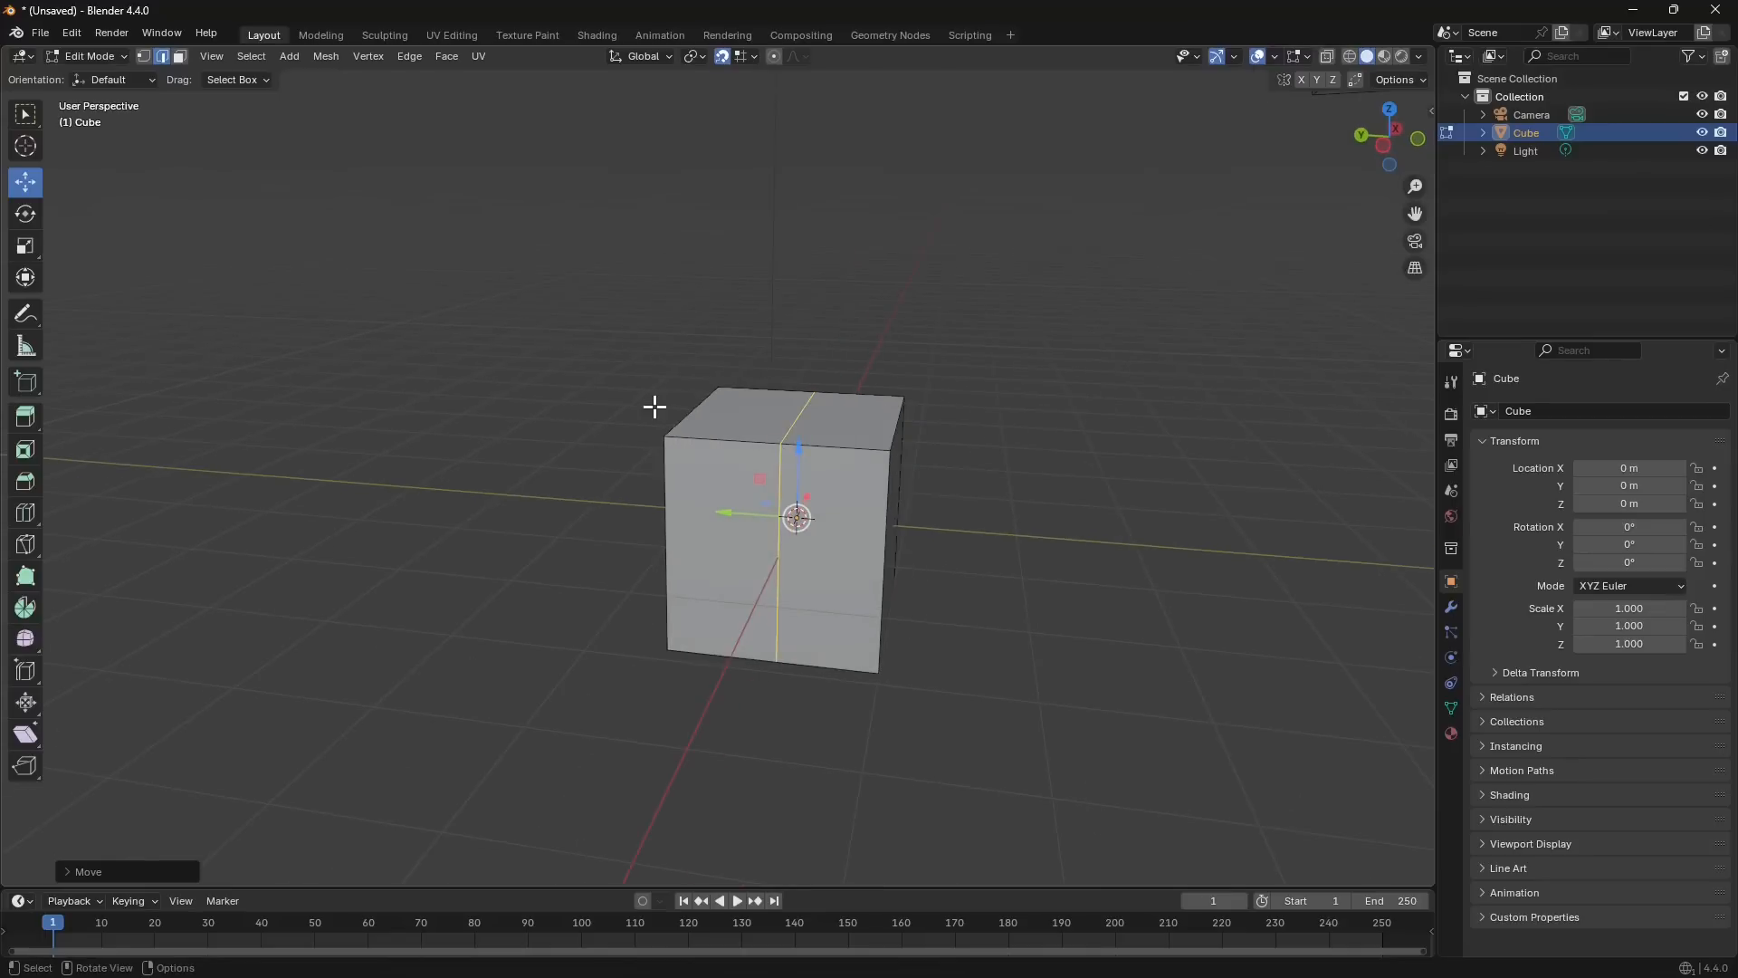
key("ctrl+z")
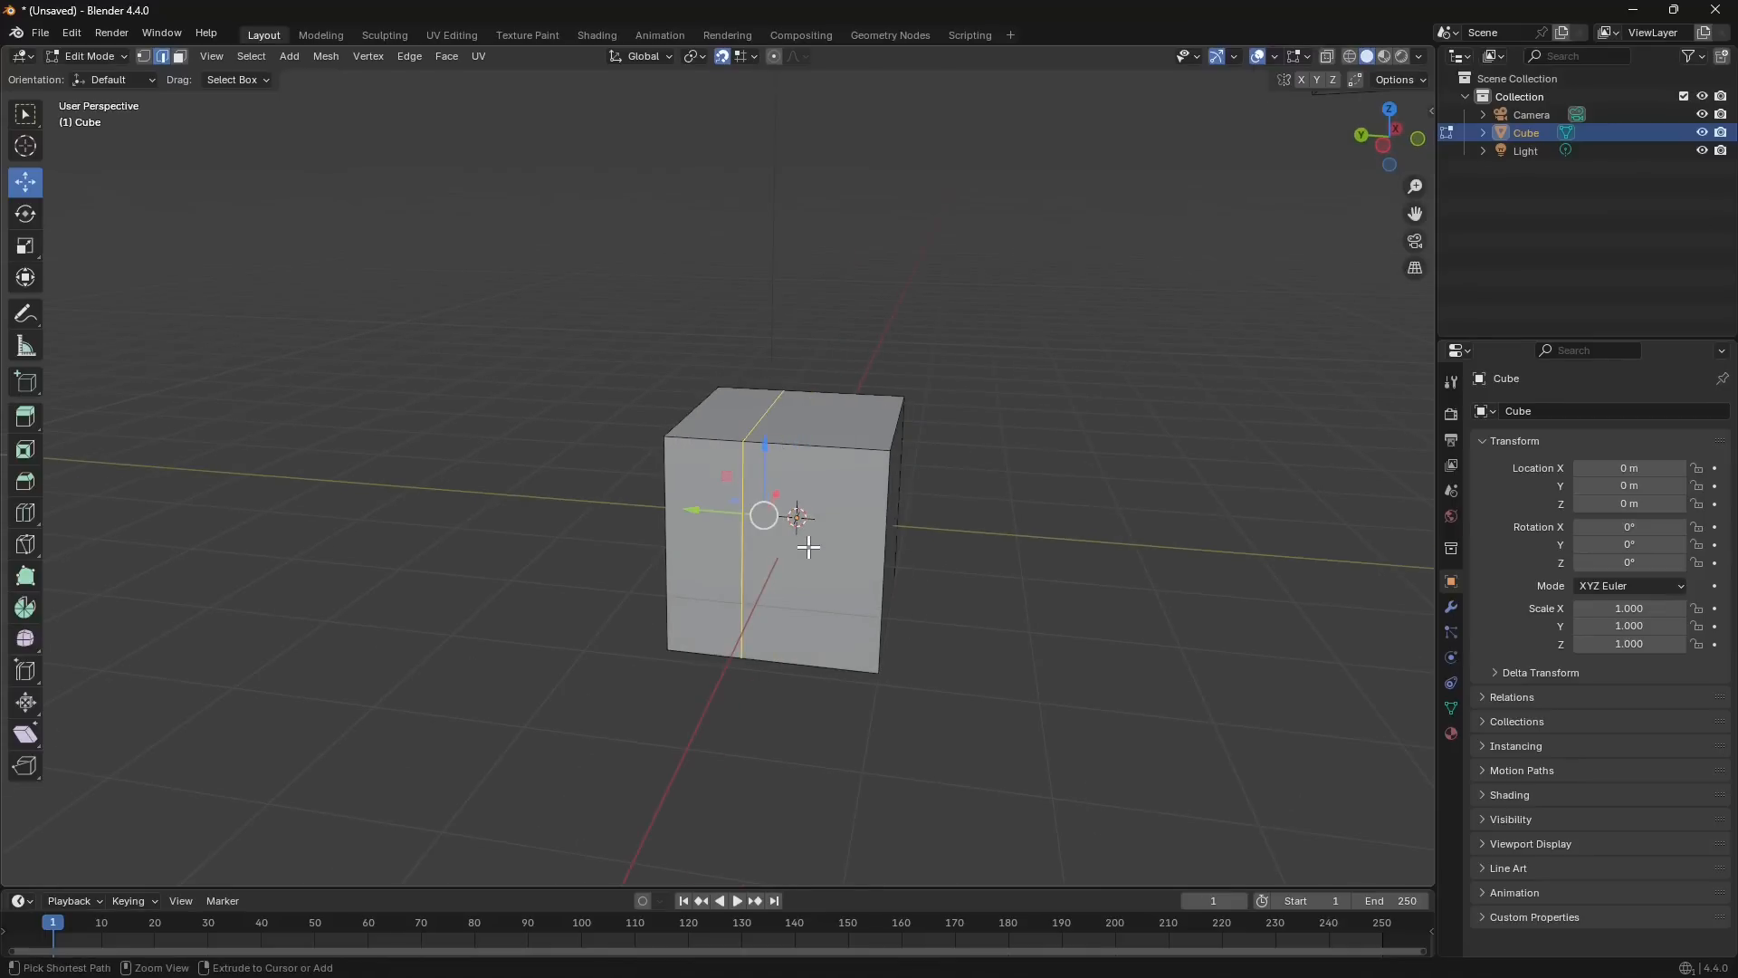
key("ctrl+shift+z")
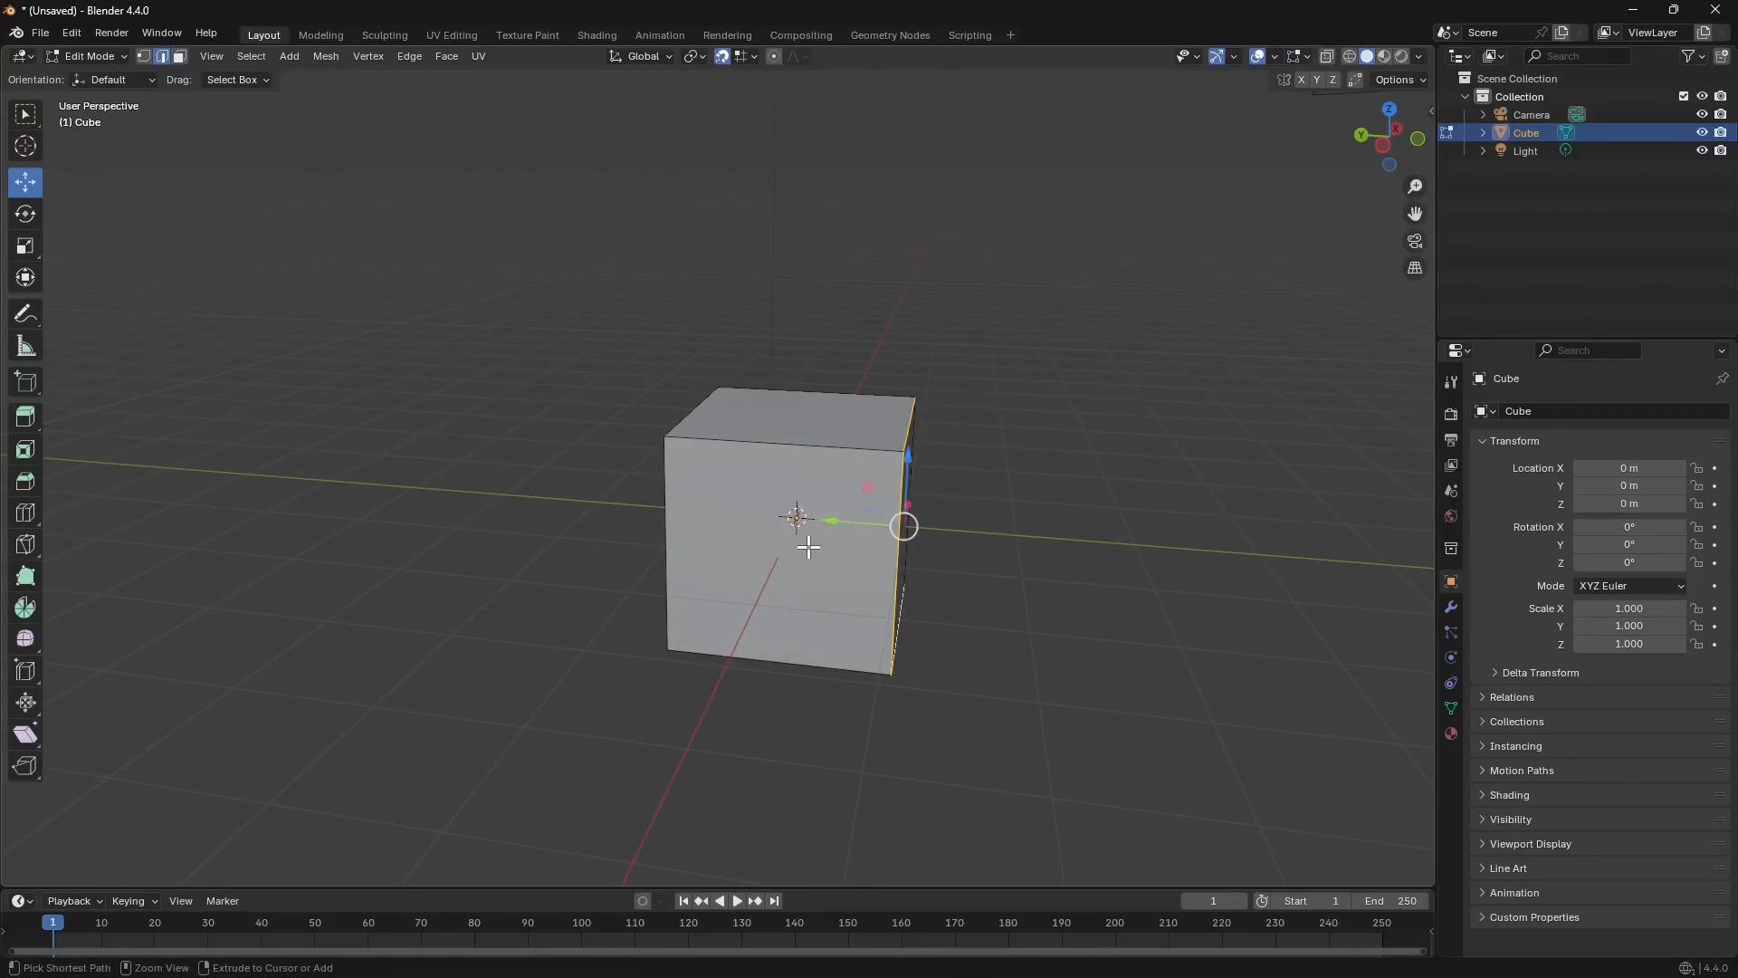
Select the cube's −Y side face and move it along Y to the world origin with grid snapping, halving the cube.
middle_click_drag(807, 538, 826, 557)
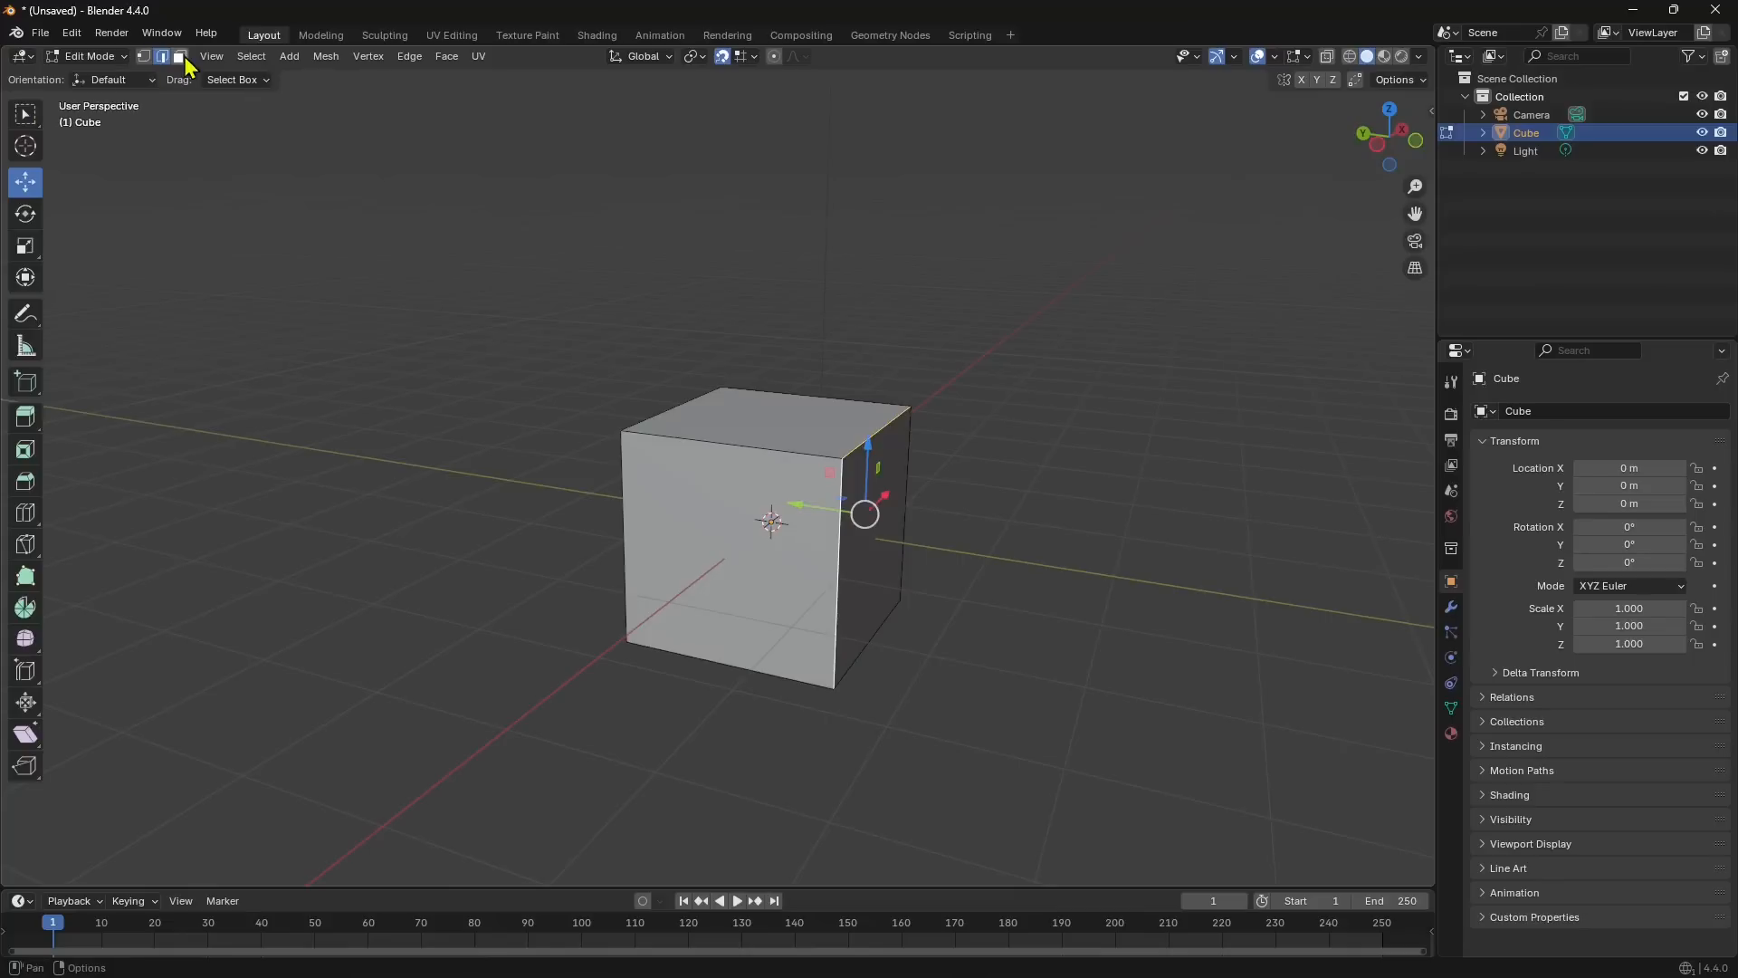
left_click(180, 56)
left_click(876, 539)
key("g")
key("y")
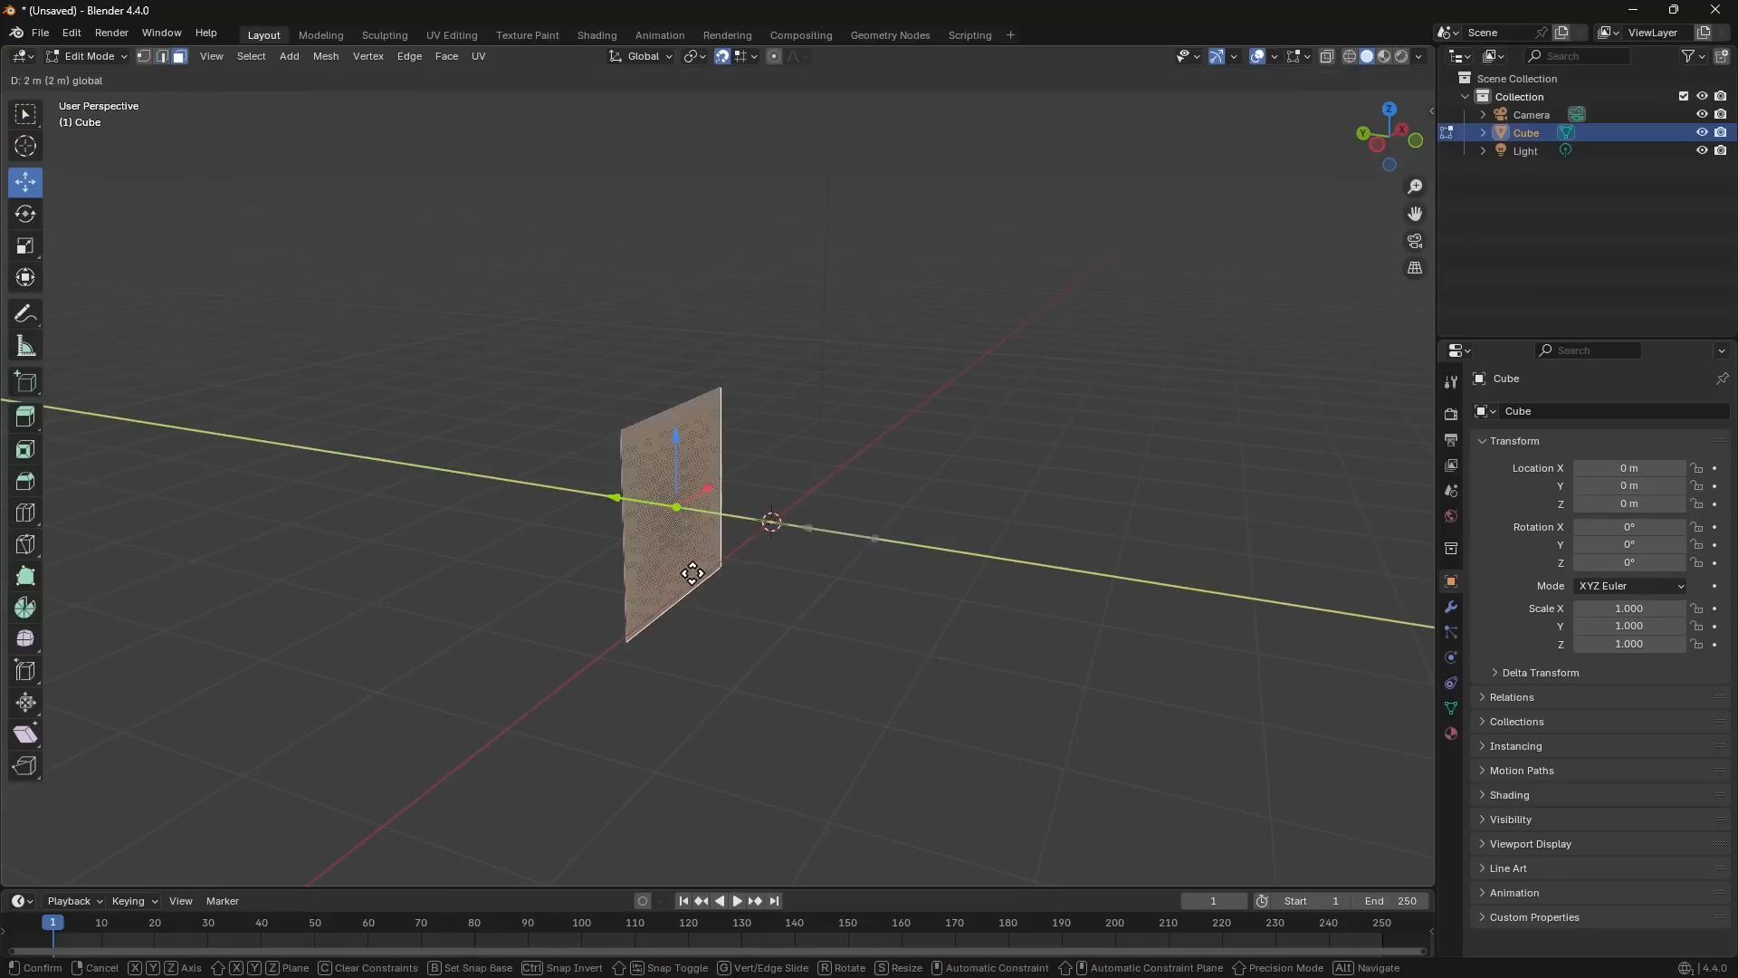
left_click(664, 598)
middle_click_drag(663, 597, 782, 590)
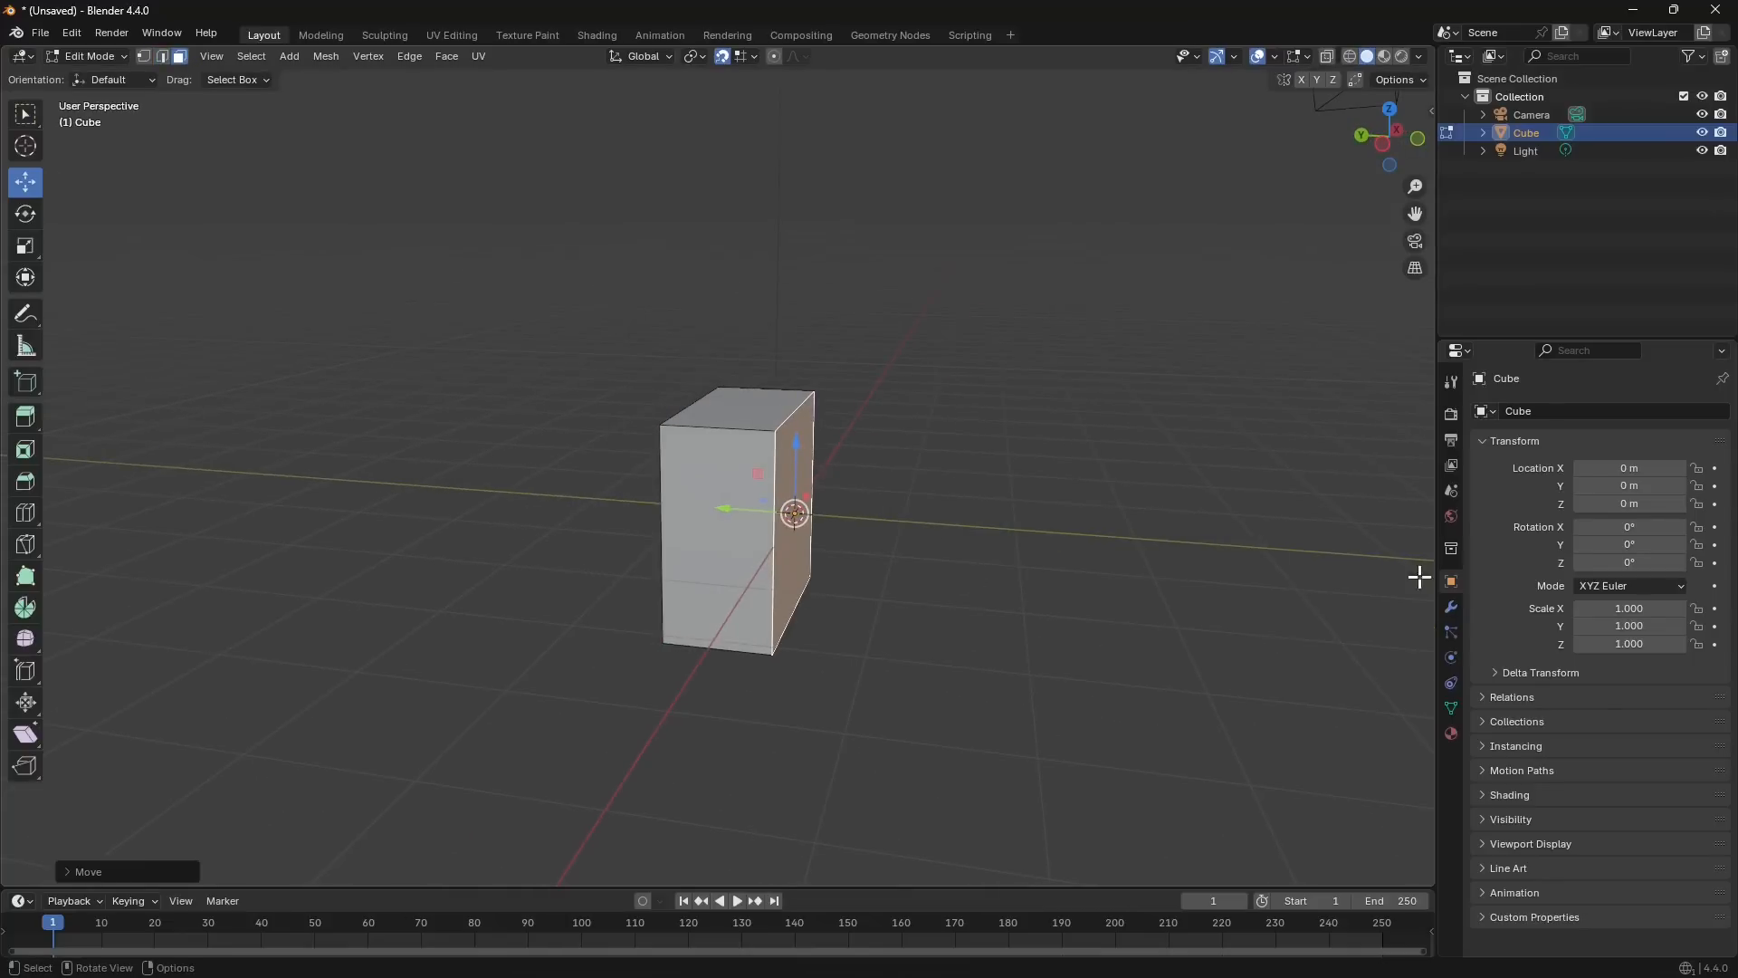
Add a Mirror modifier to the halved cube.
left_click(1451, 609)
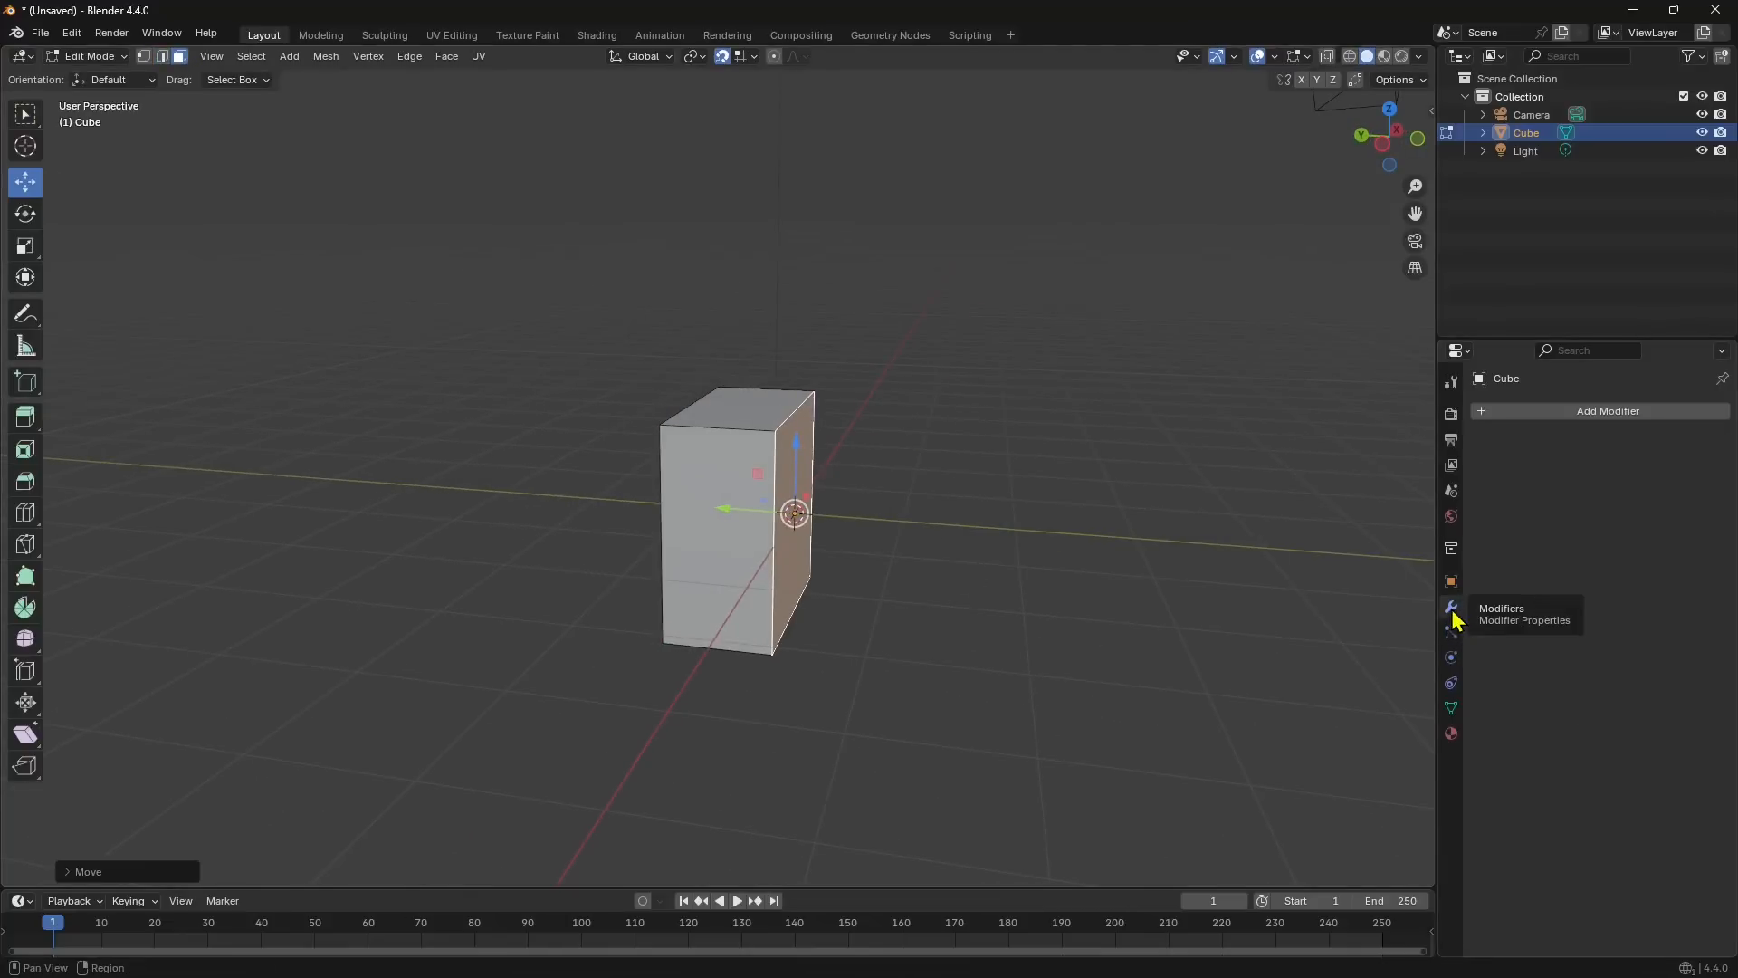
left_click(1528, 419)
left_click(1499, 411)
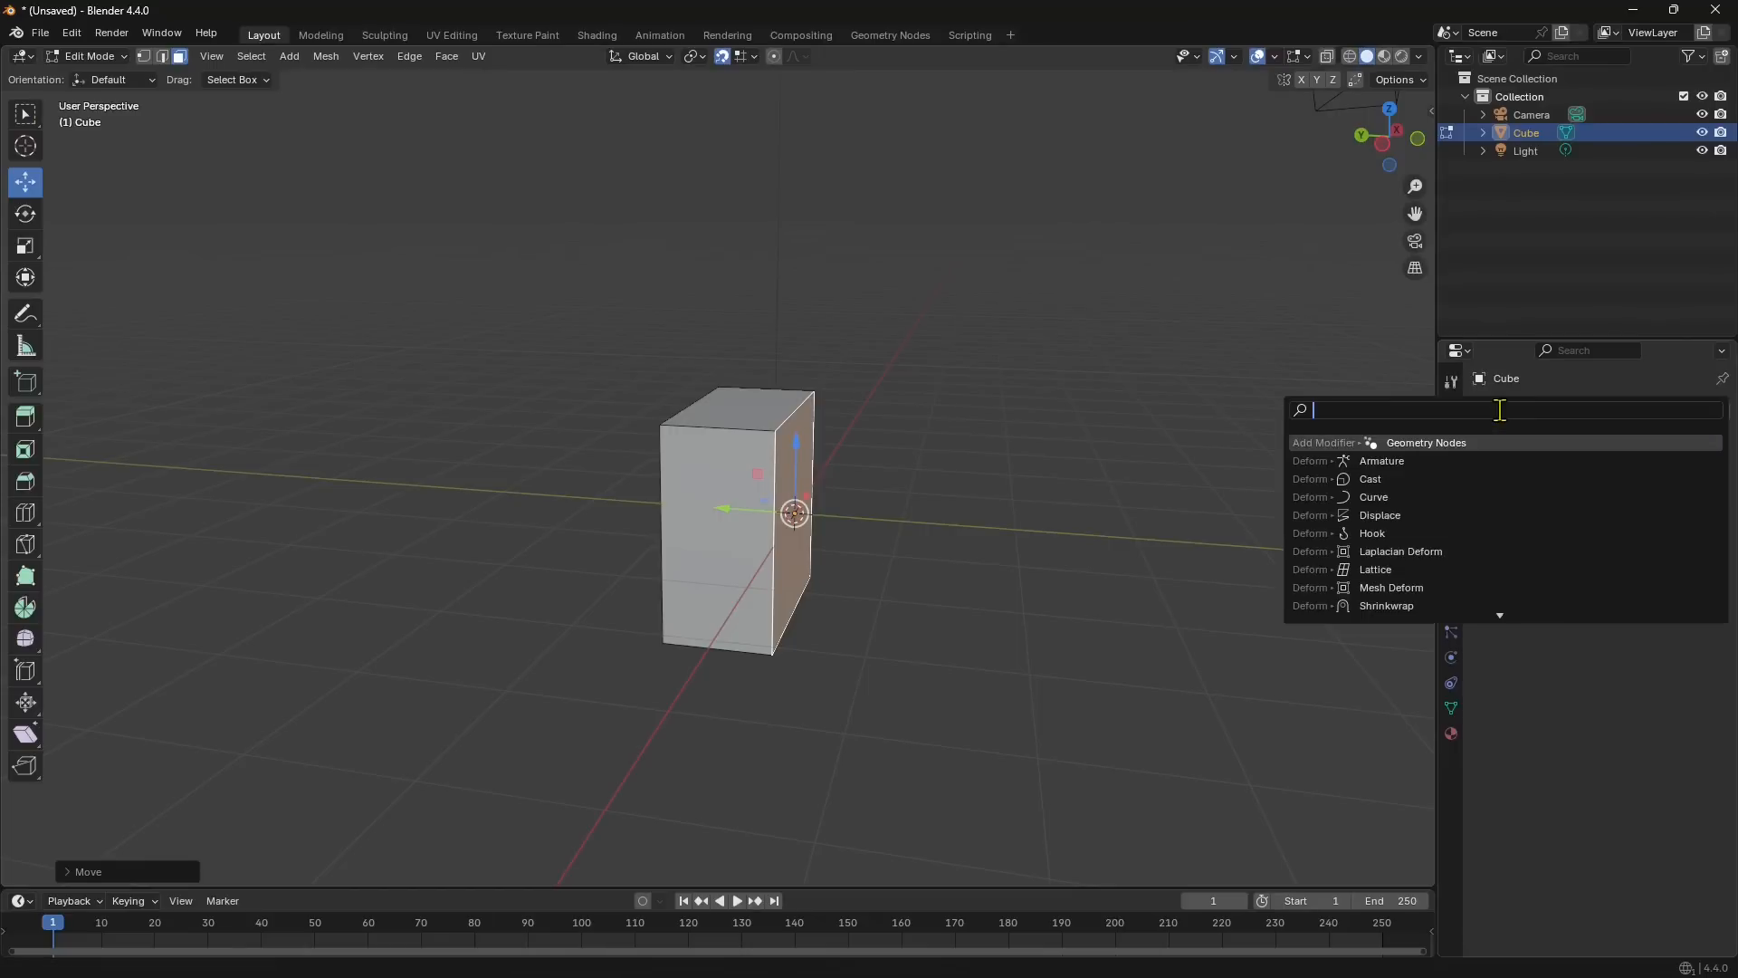
type("mirror")
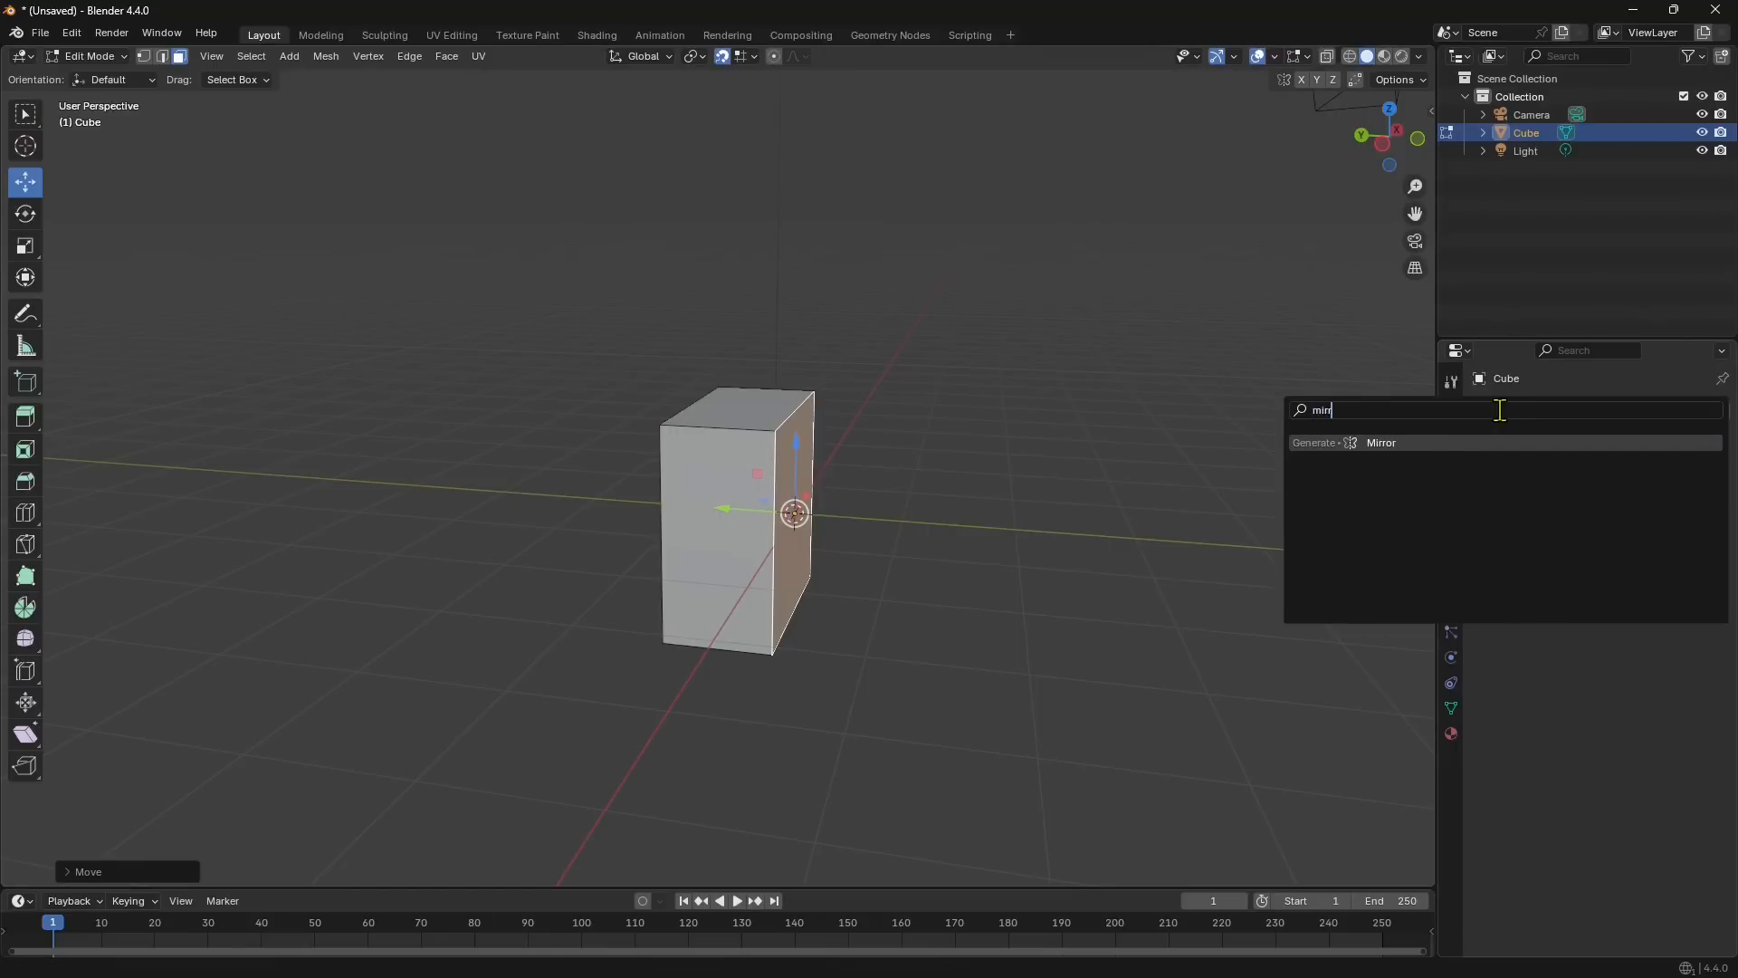
left_click(1324, 442)
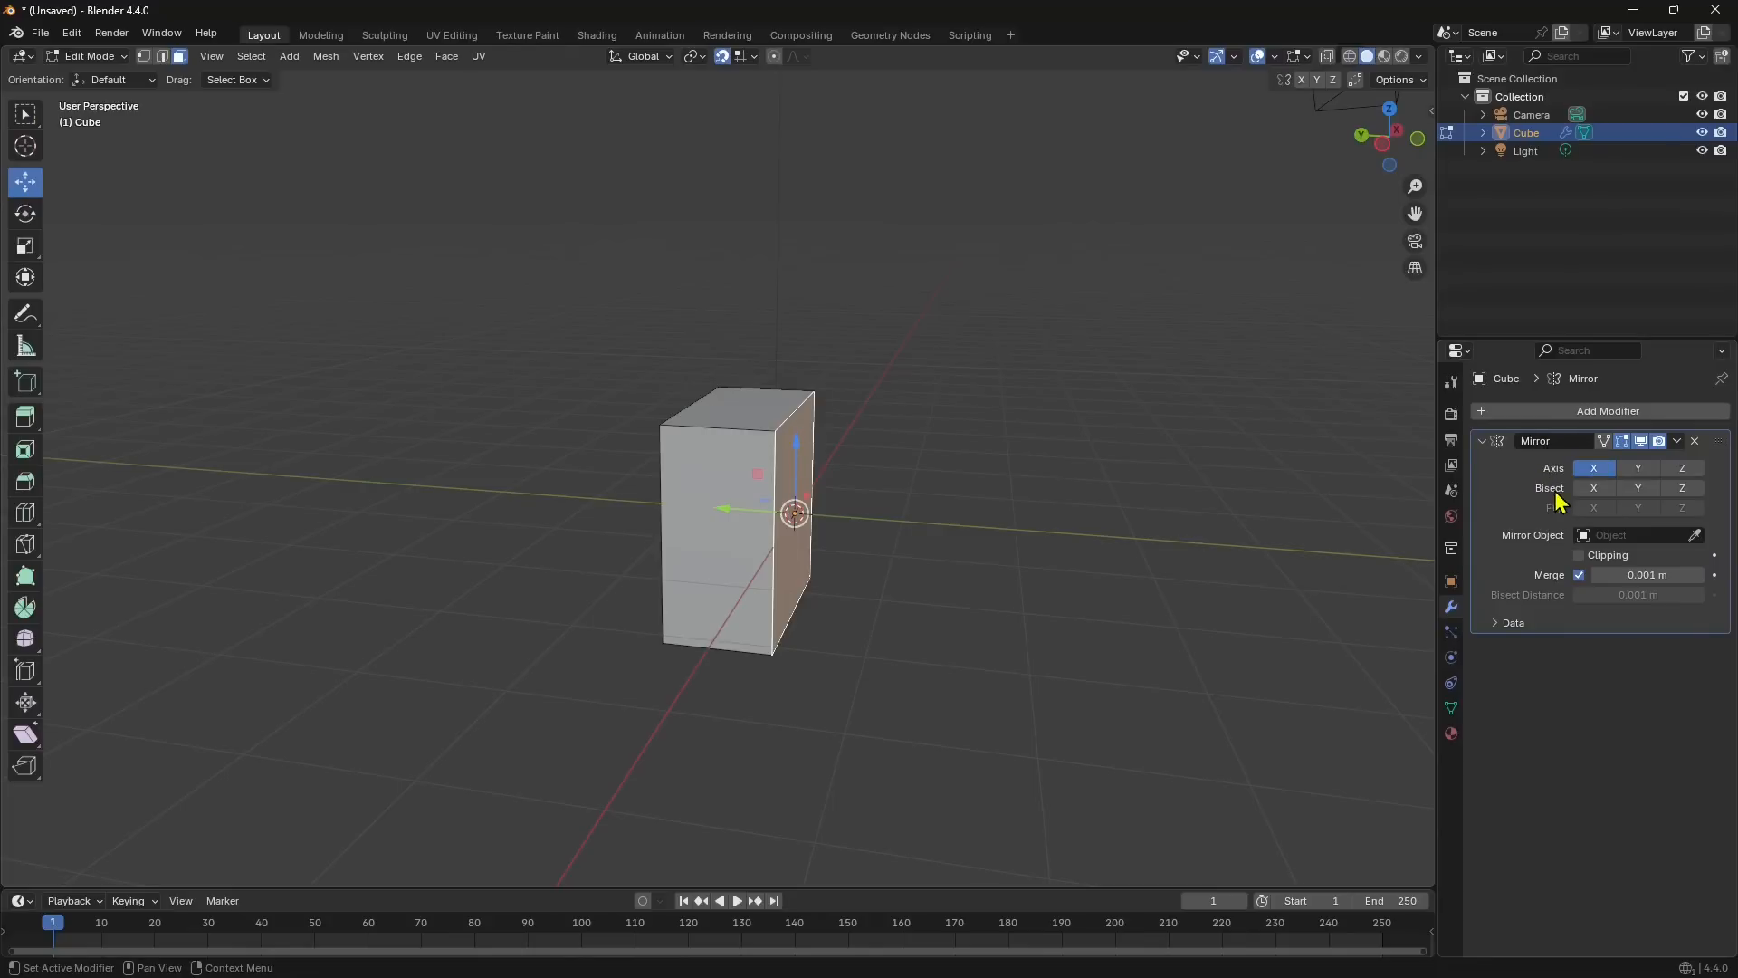
Set the Mirror modifier to mirror along the Y axis only, with the X axis disabled.
middle_click_drag(1086, 532, 997, 543)
left_click(1639, 468)
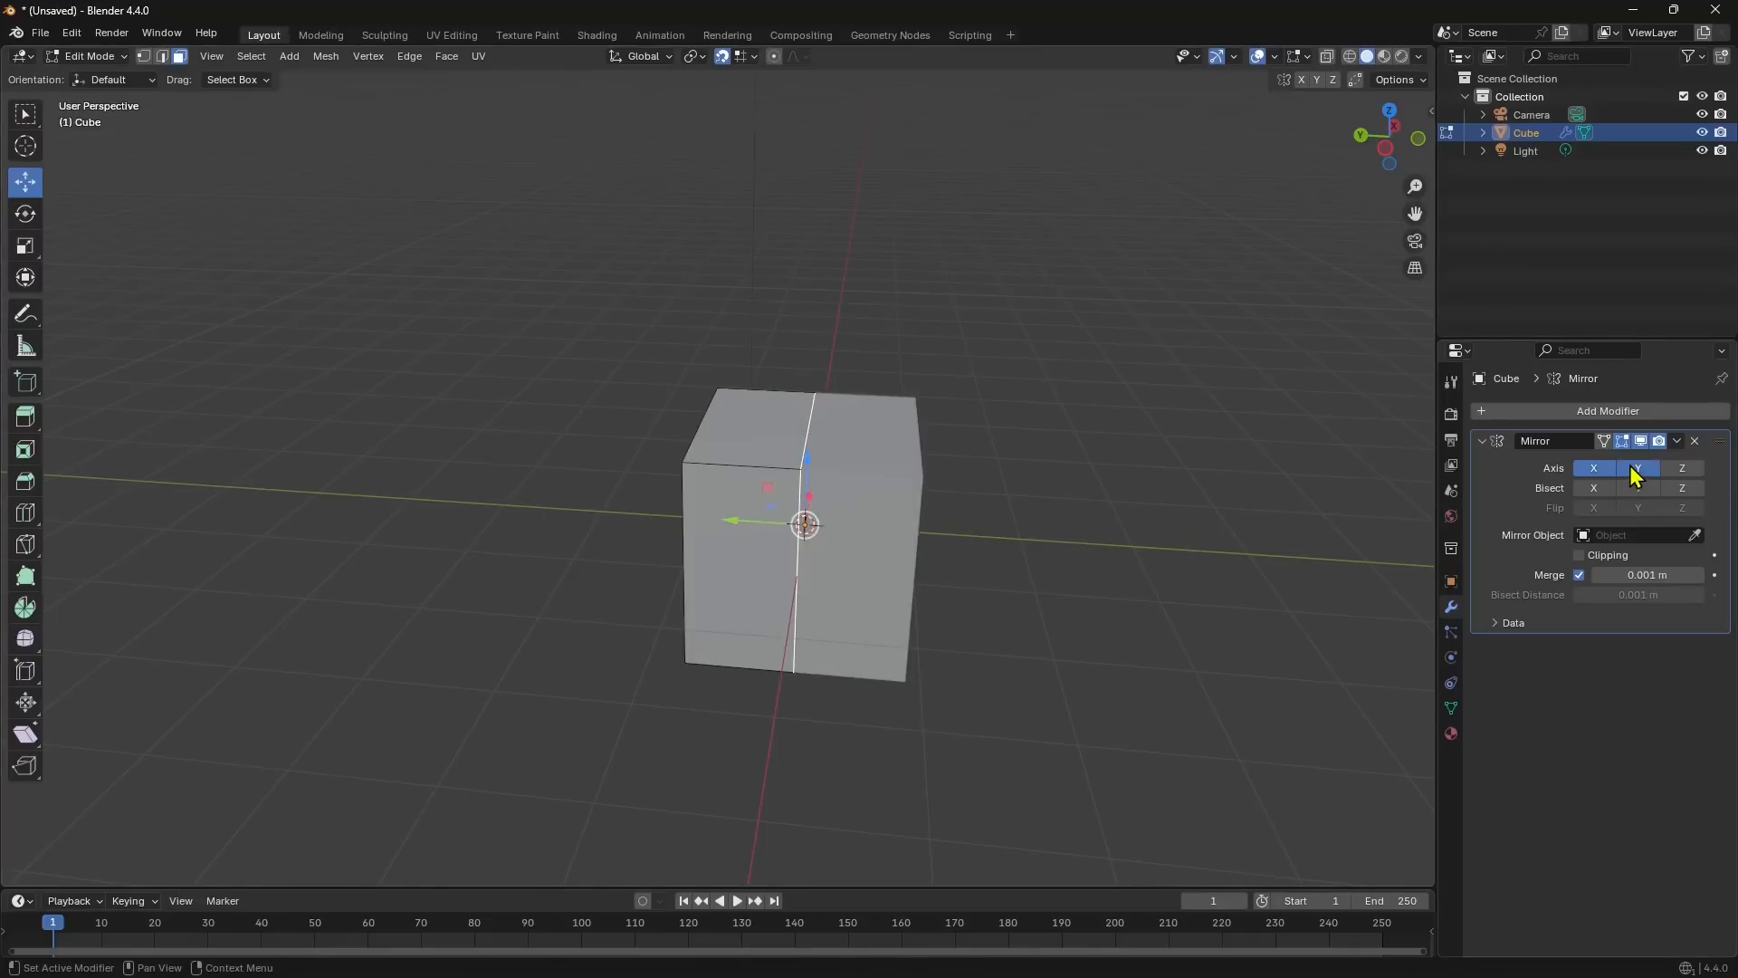
left_click(1588, 471)
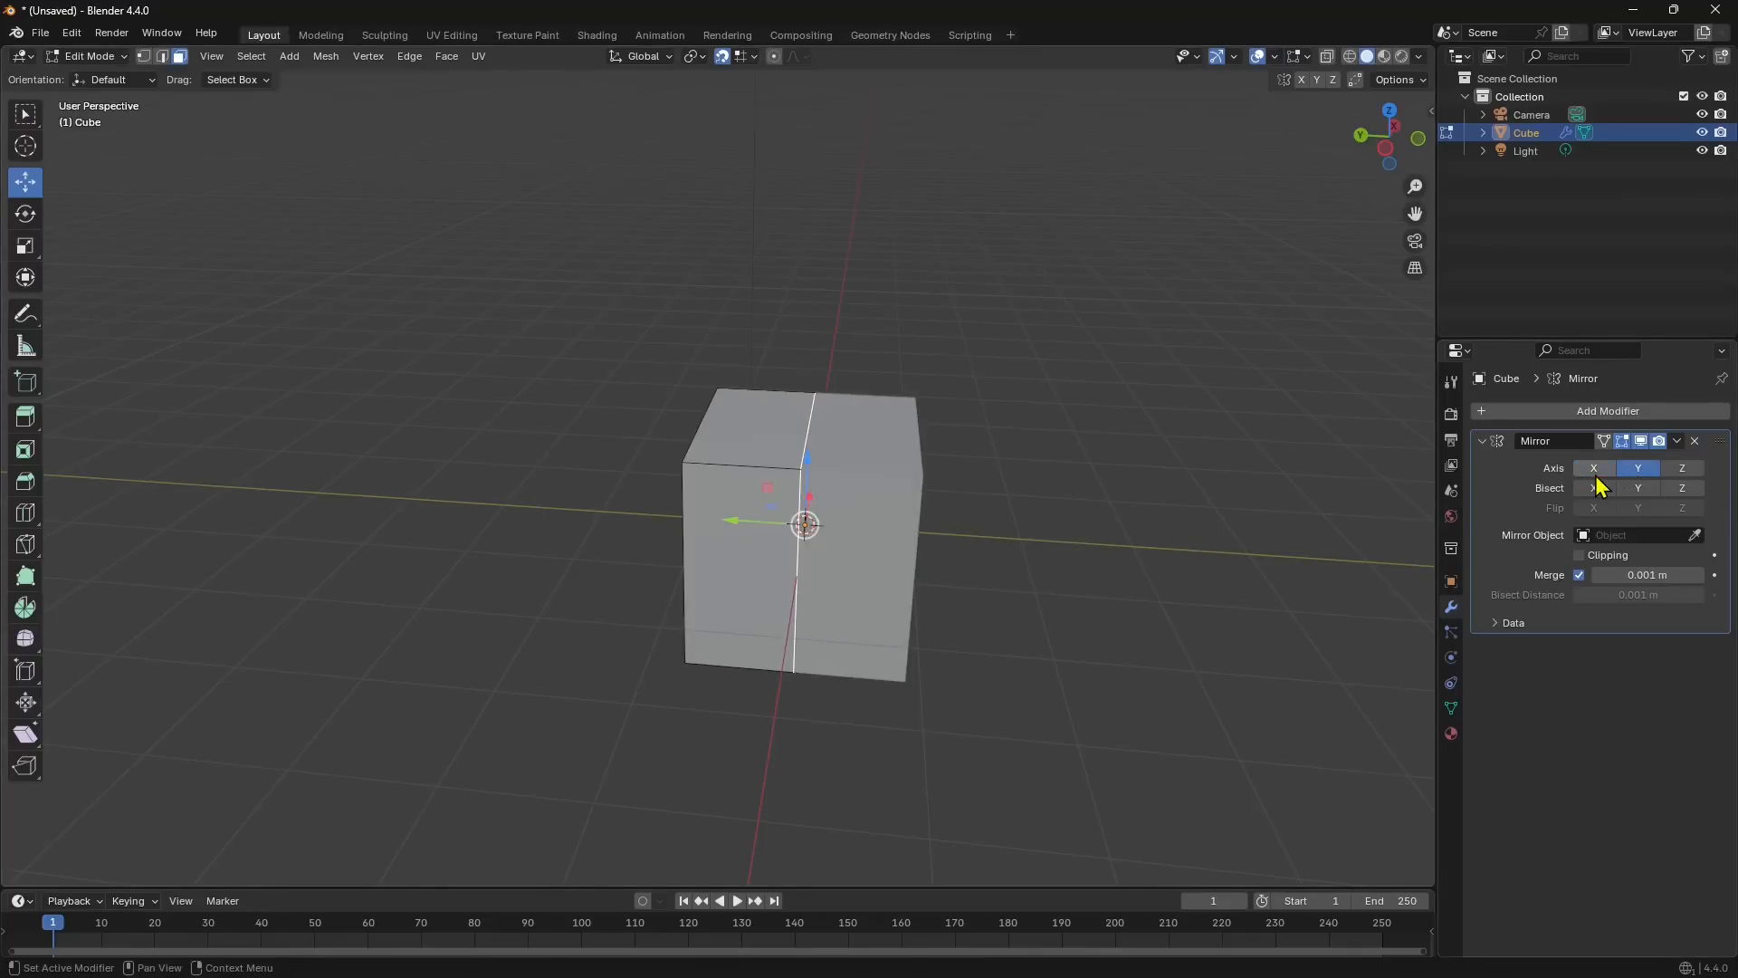
middle_click_drag(1032, 574, 1268, 667)
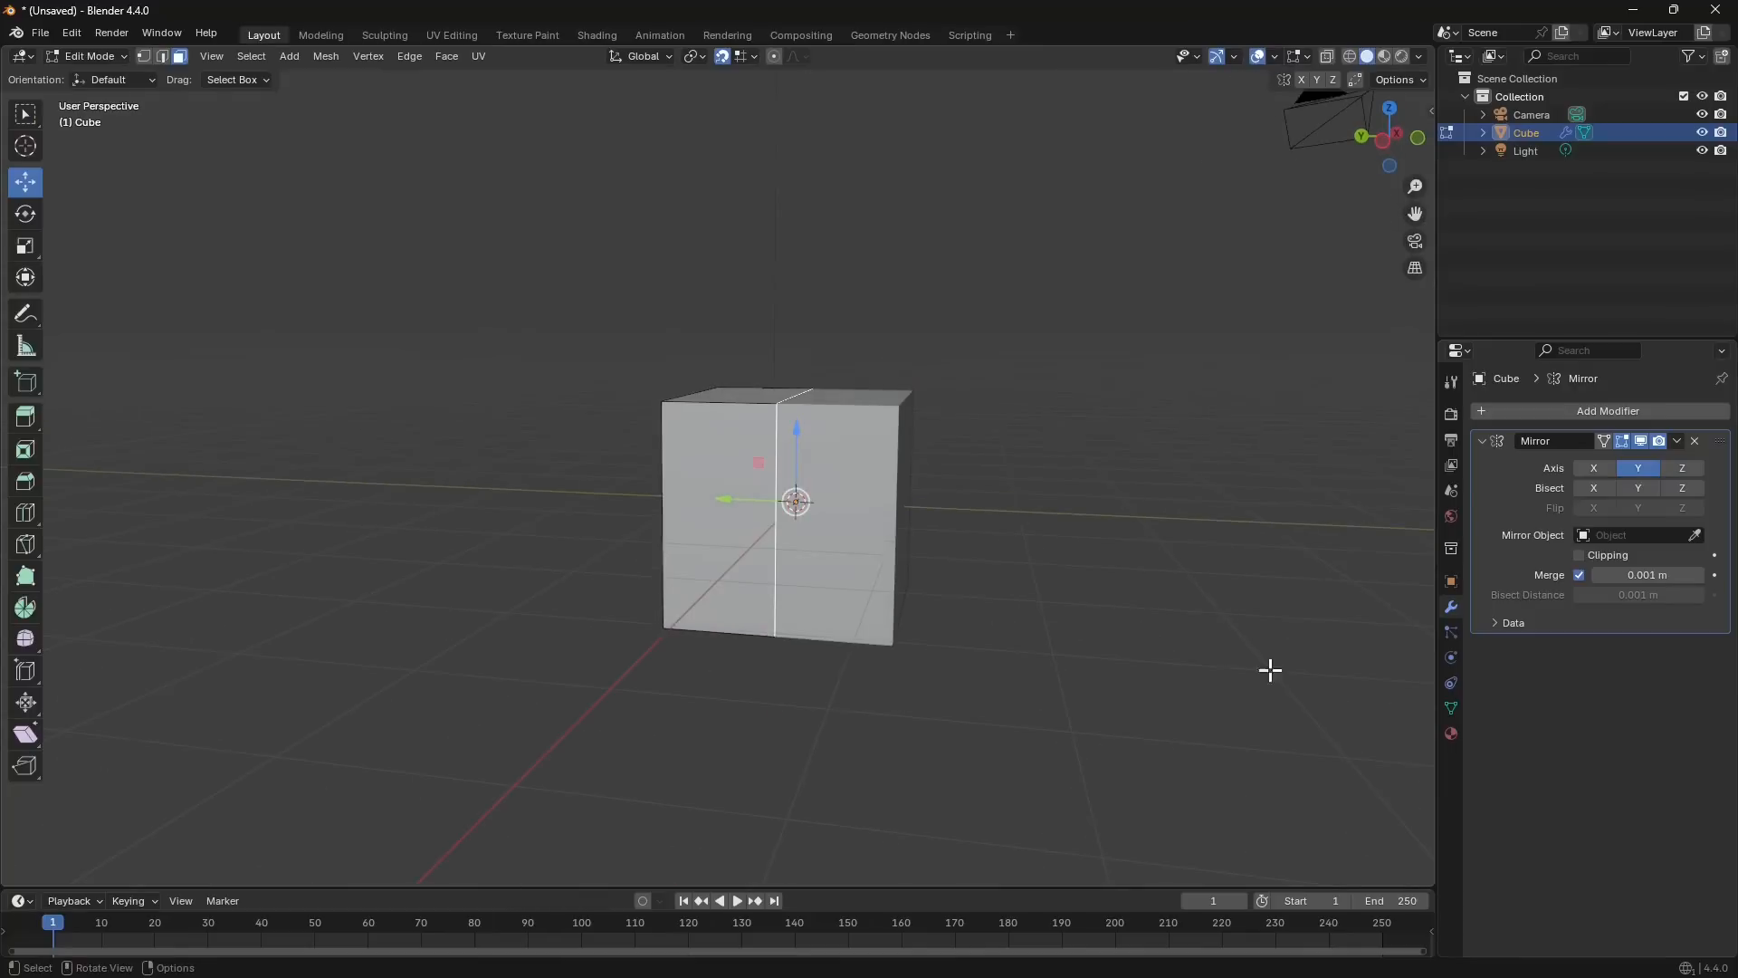
Enable Clipping on the Mirror modifier and turn on X-ray to see the inner face.
left_click(1579, 556)
middle_click_drag(797, 504, 779, 518)
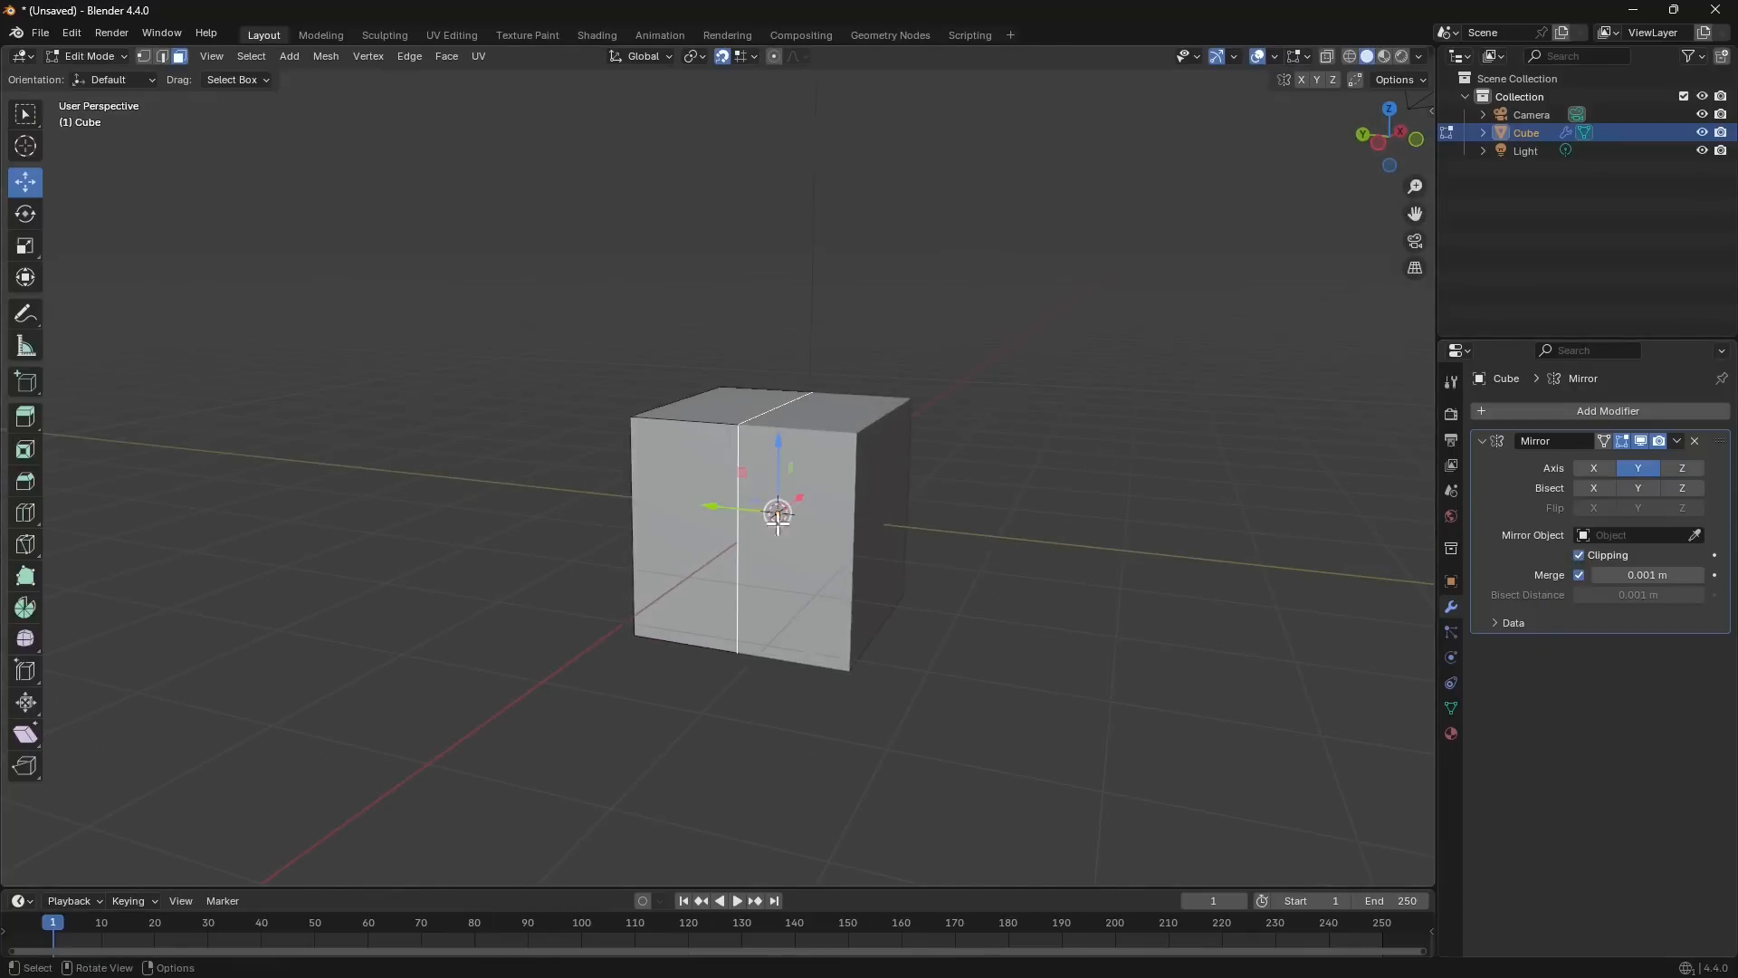
left_click(1327, 56)
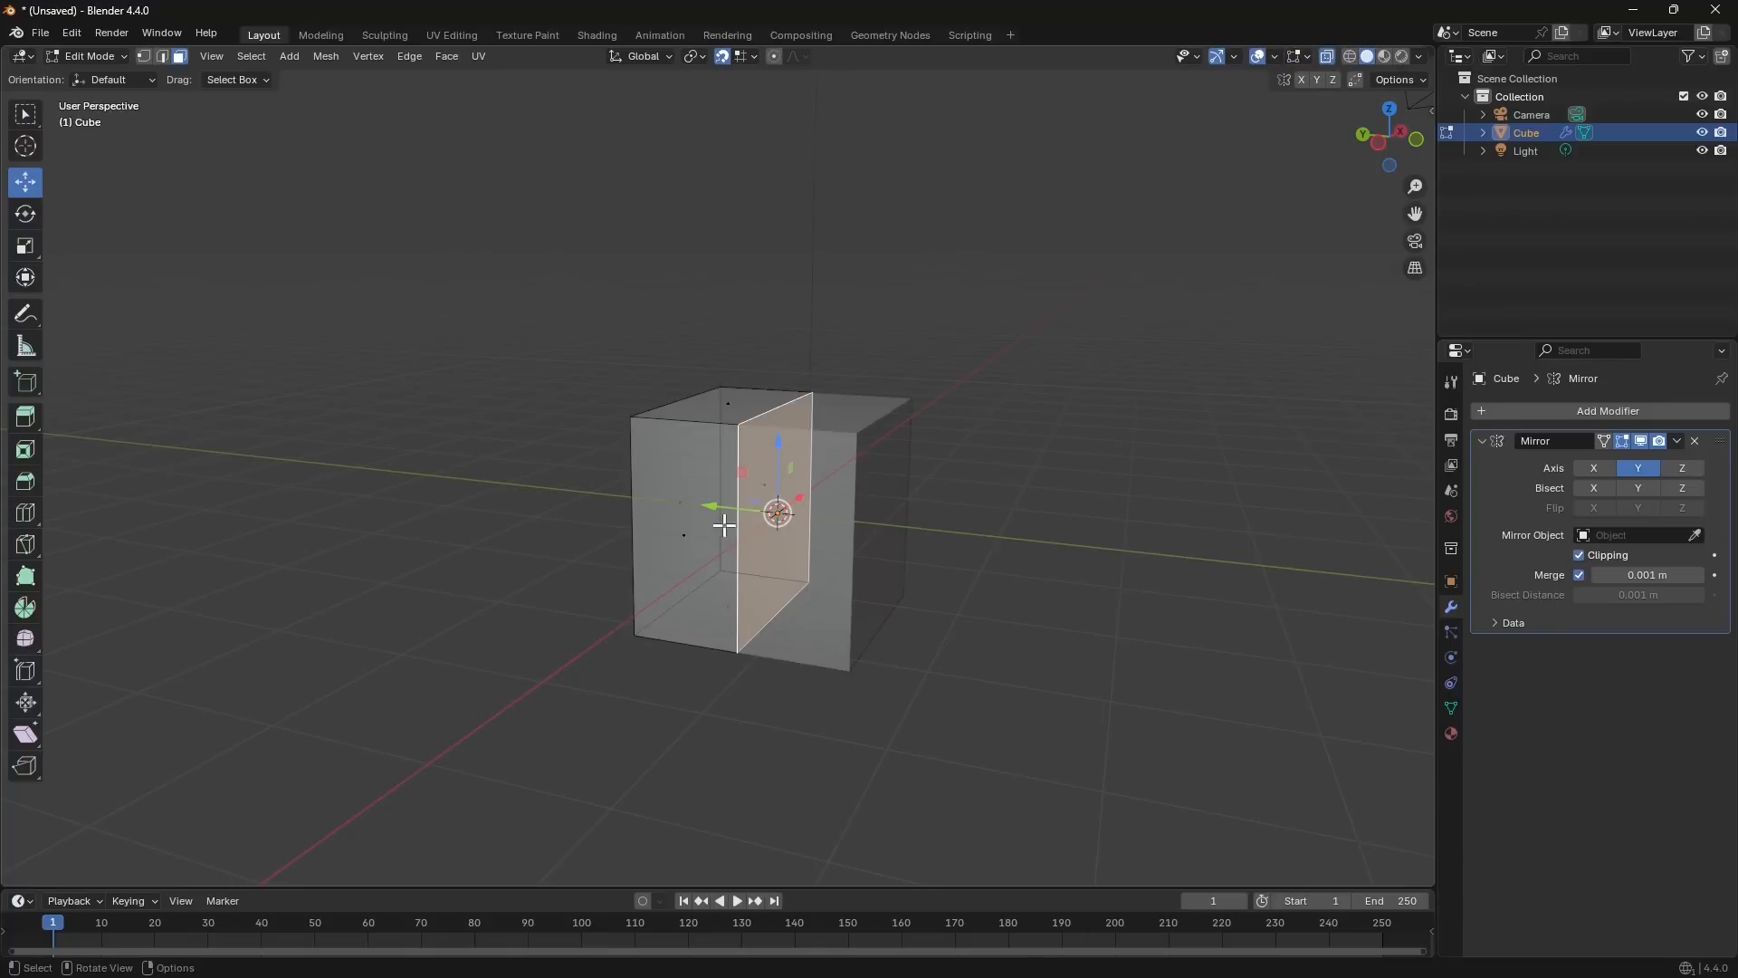
left_click(1581, 556)
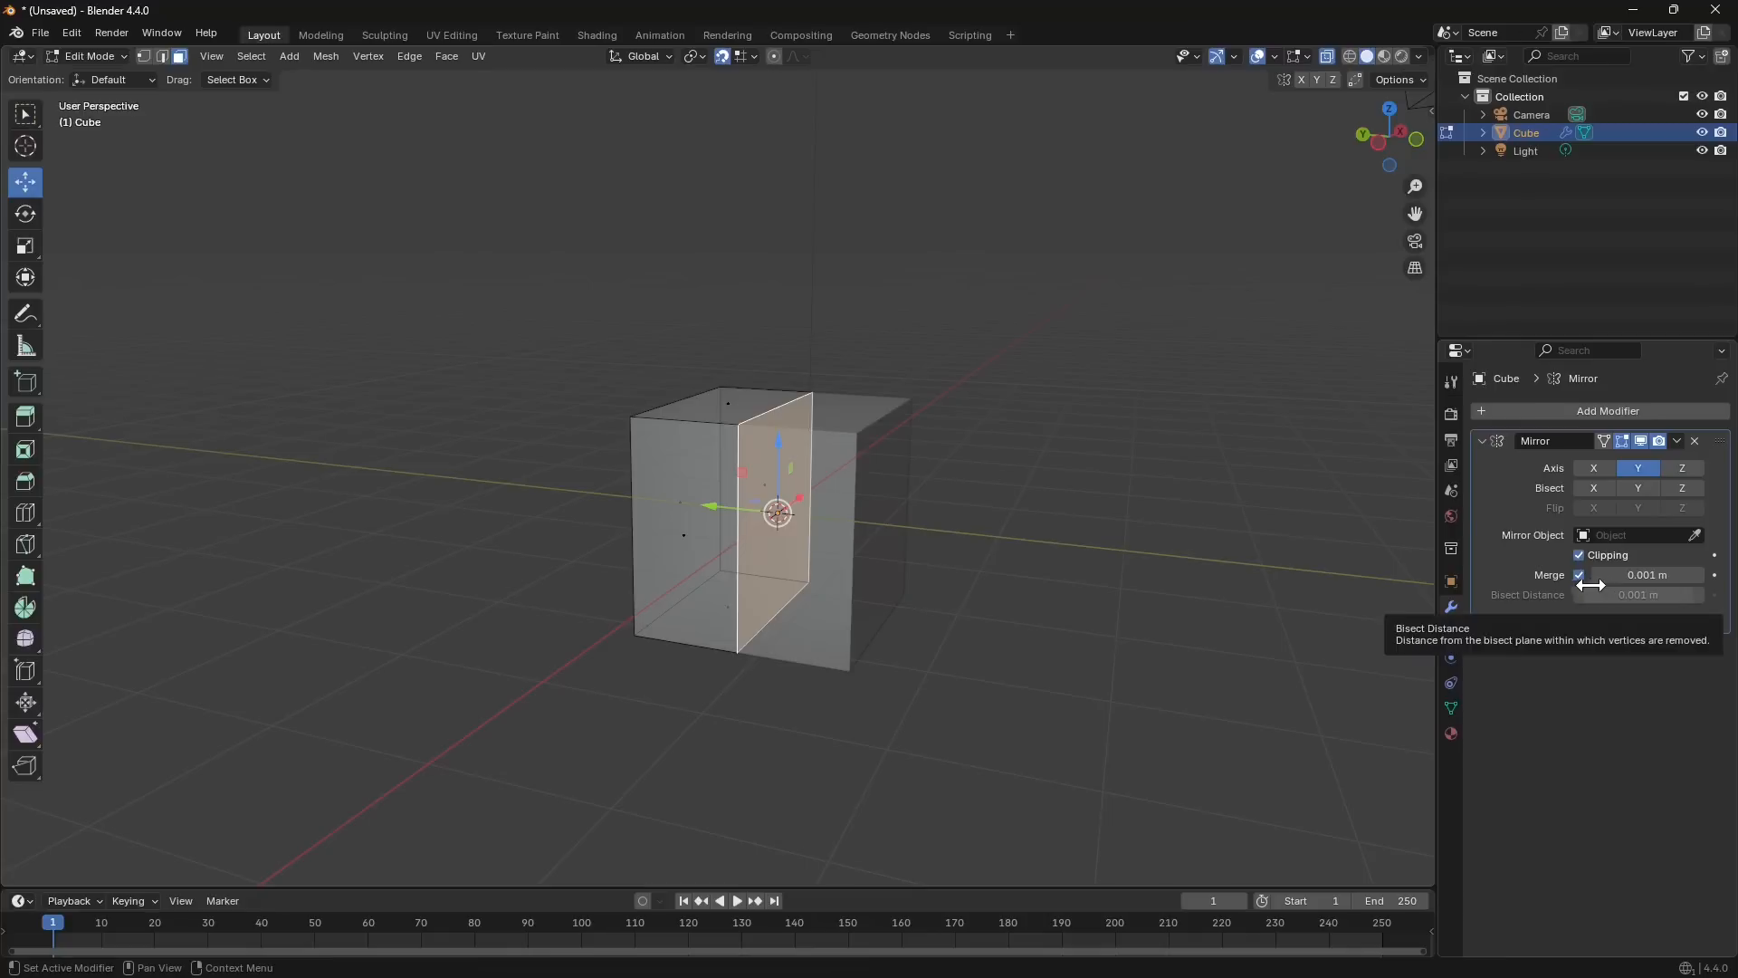
Set the Mirror modifier's merge distance to 0.946 m and turn X-ray off again.
left_click_drag(1641, 575, 1661, 575)
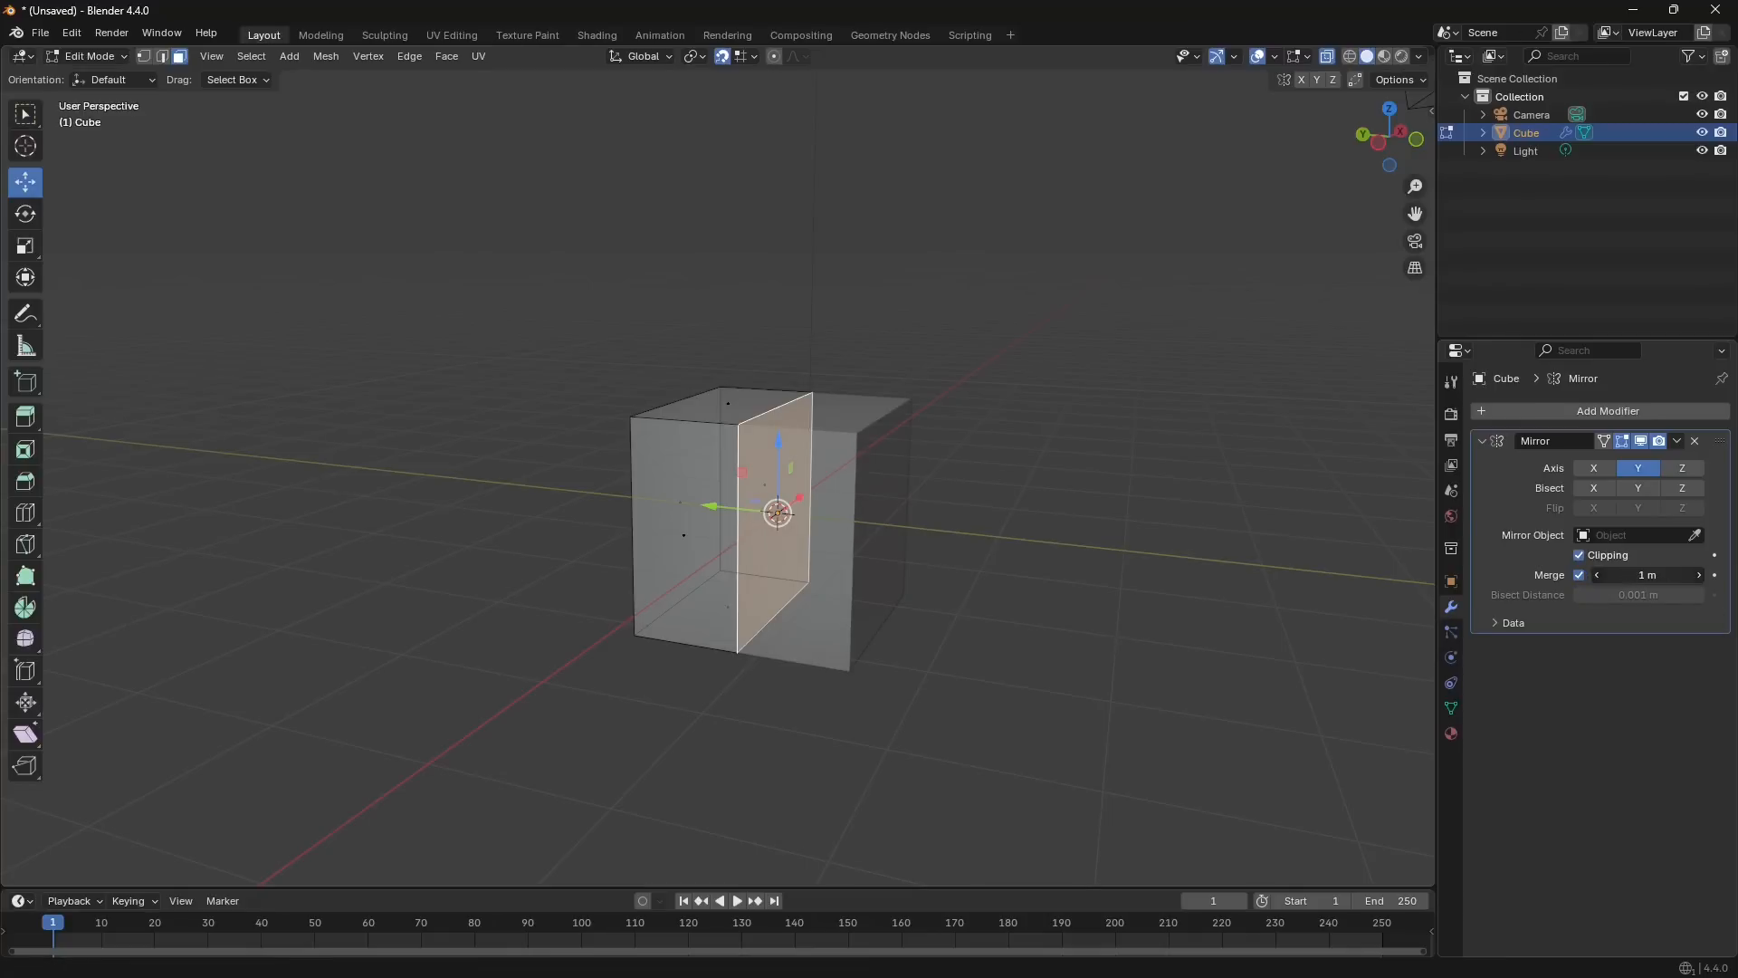
left_click_drag(1648, 575, 1637, 574)
mouse_move(1647, 575)
left_mouse_down()
mouse_move(1665, 576)
mouse_move(1648, 575)
left_mouse_up()
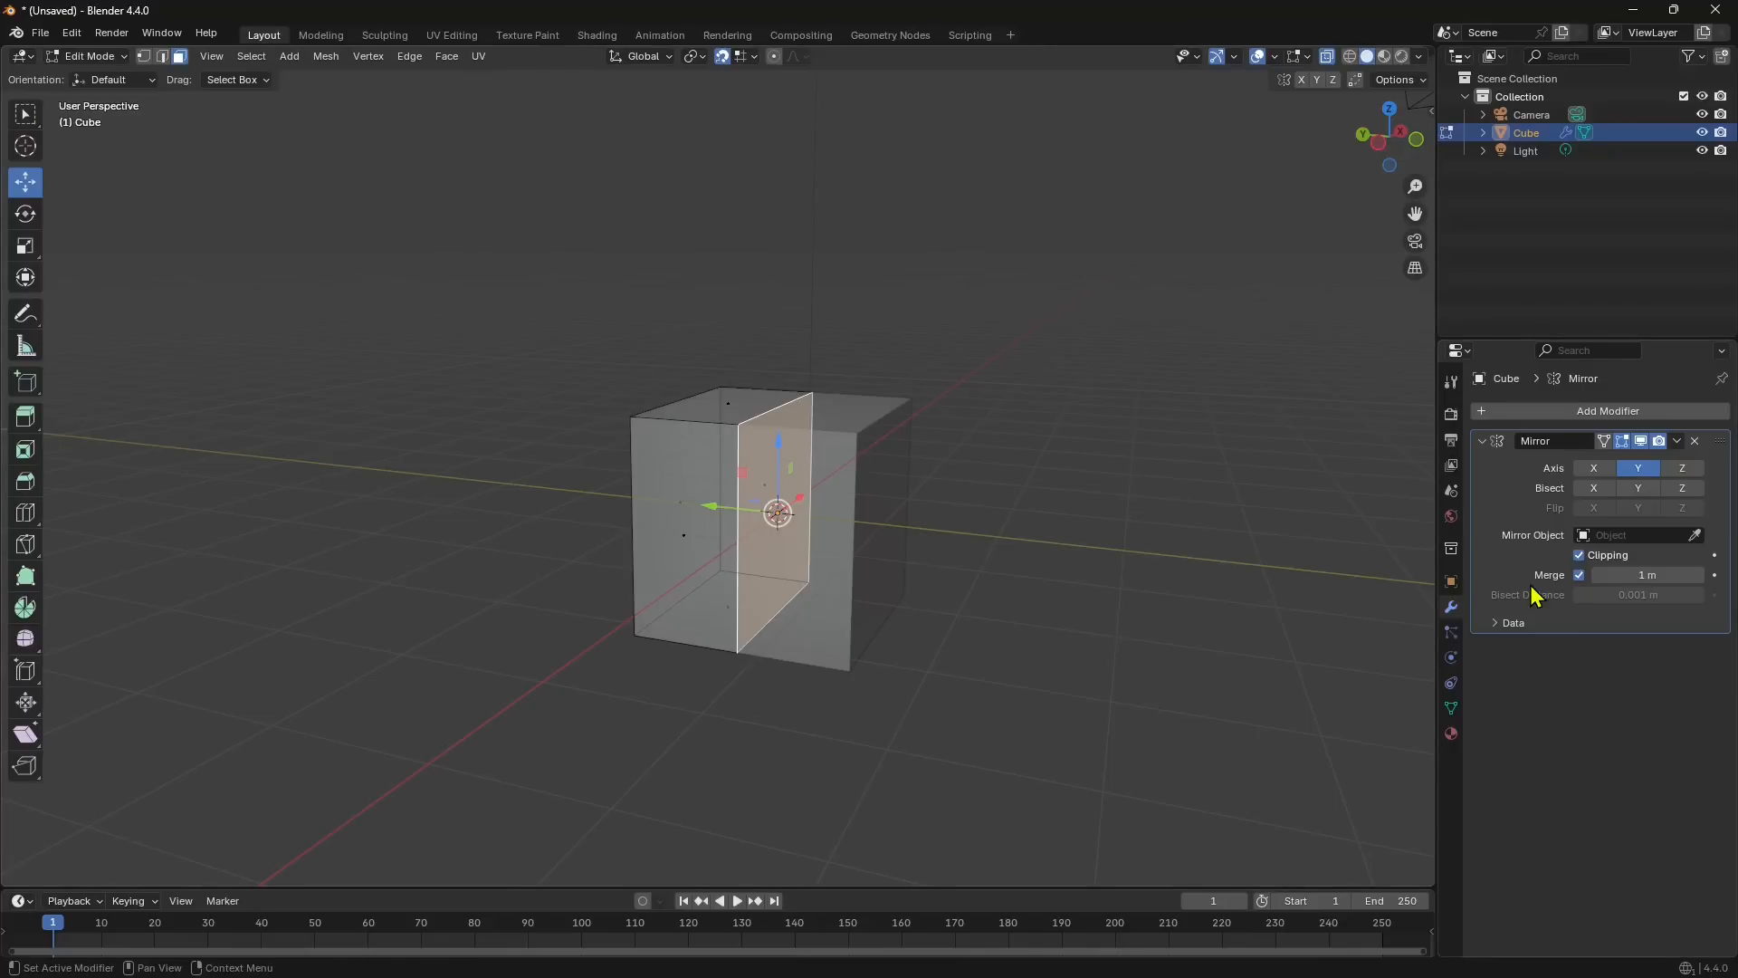
middle_click_drag(793, 579, 806, 573)
left_click_drag(1630, 575, 1668, 570)
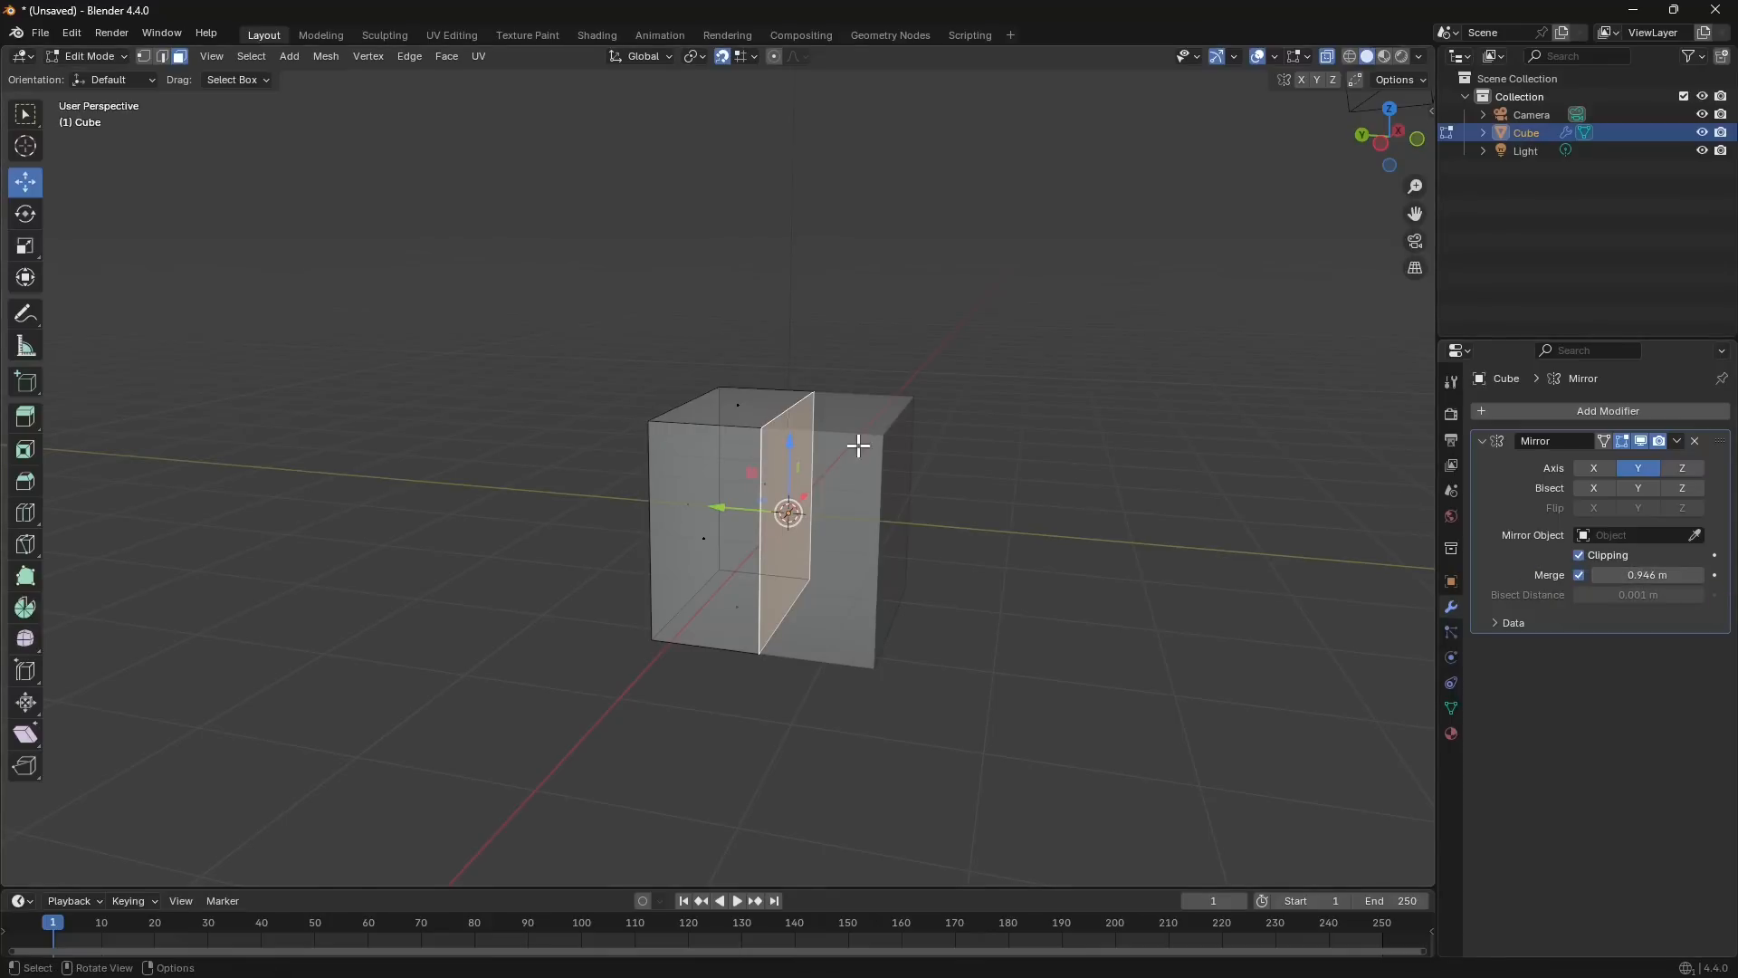
middle_click_drag(858, 445, 754, 393)
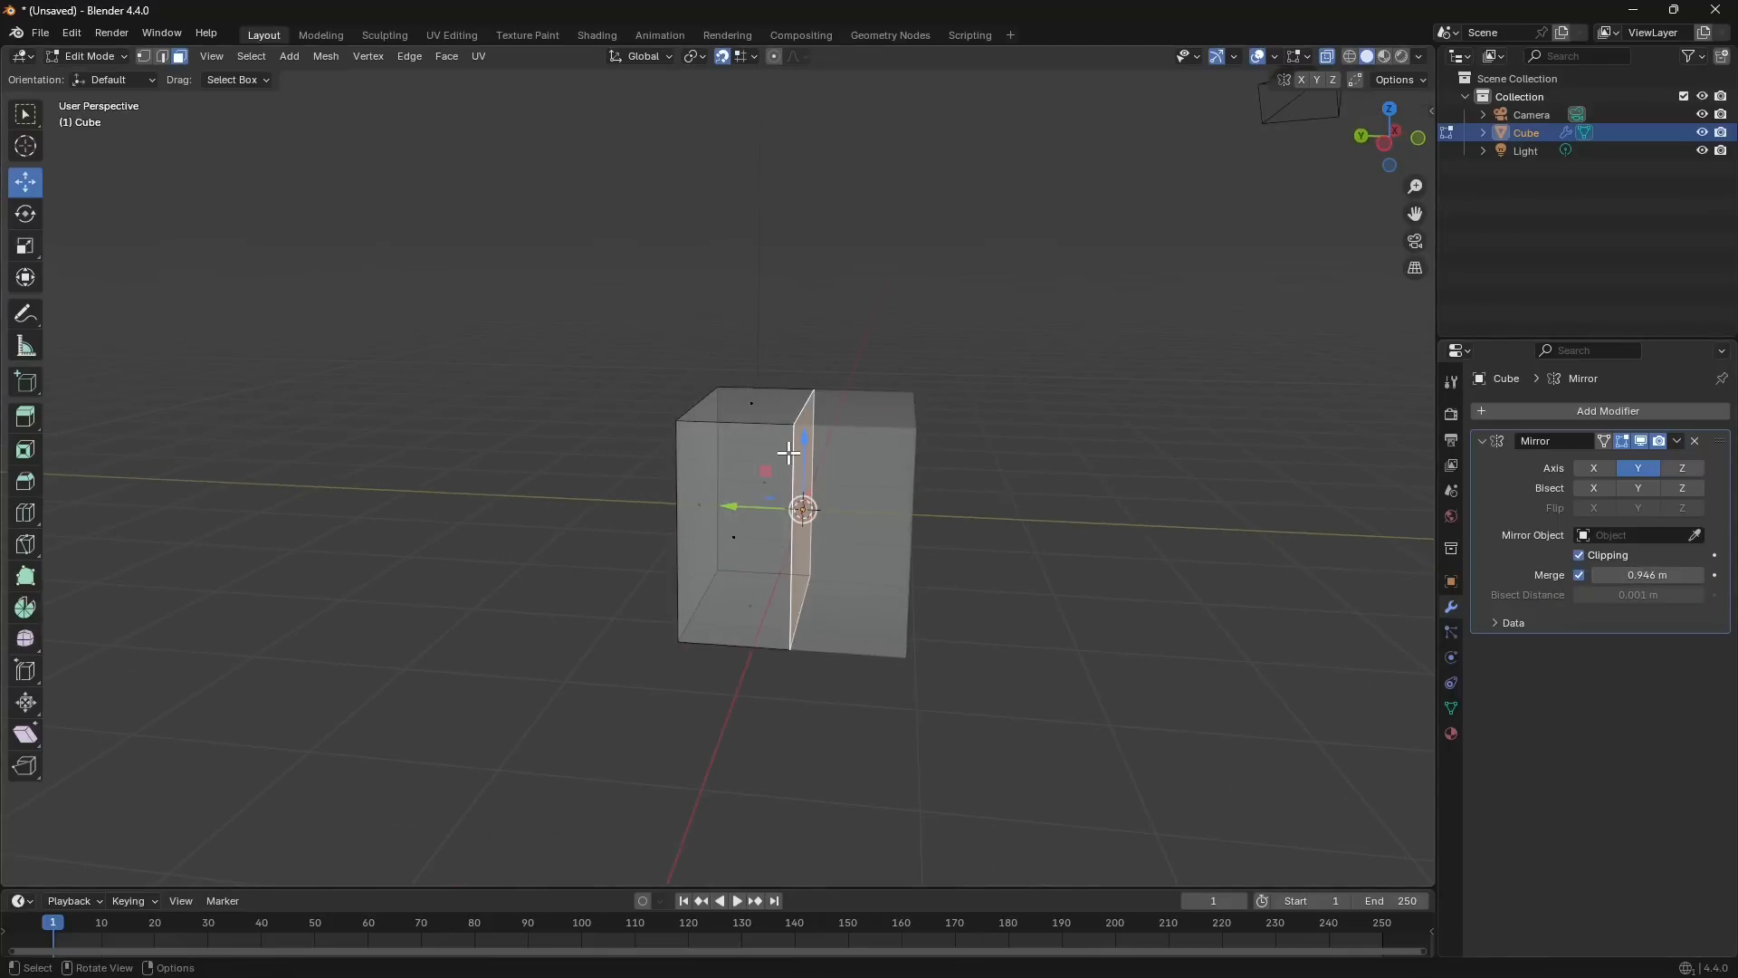
left_click(1328, 60)
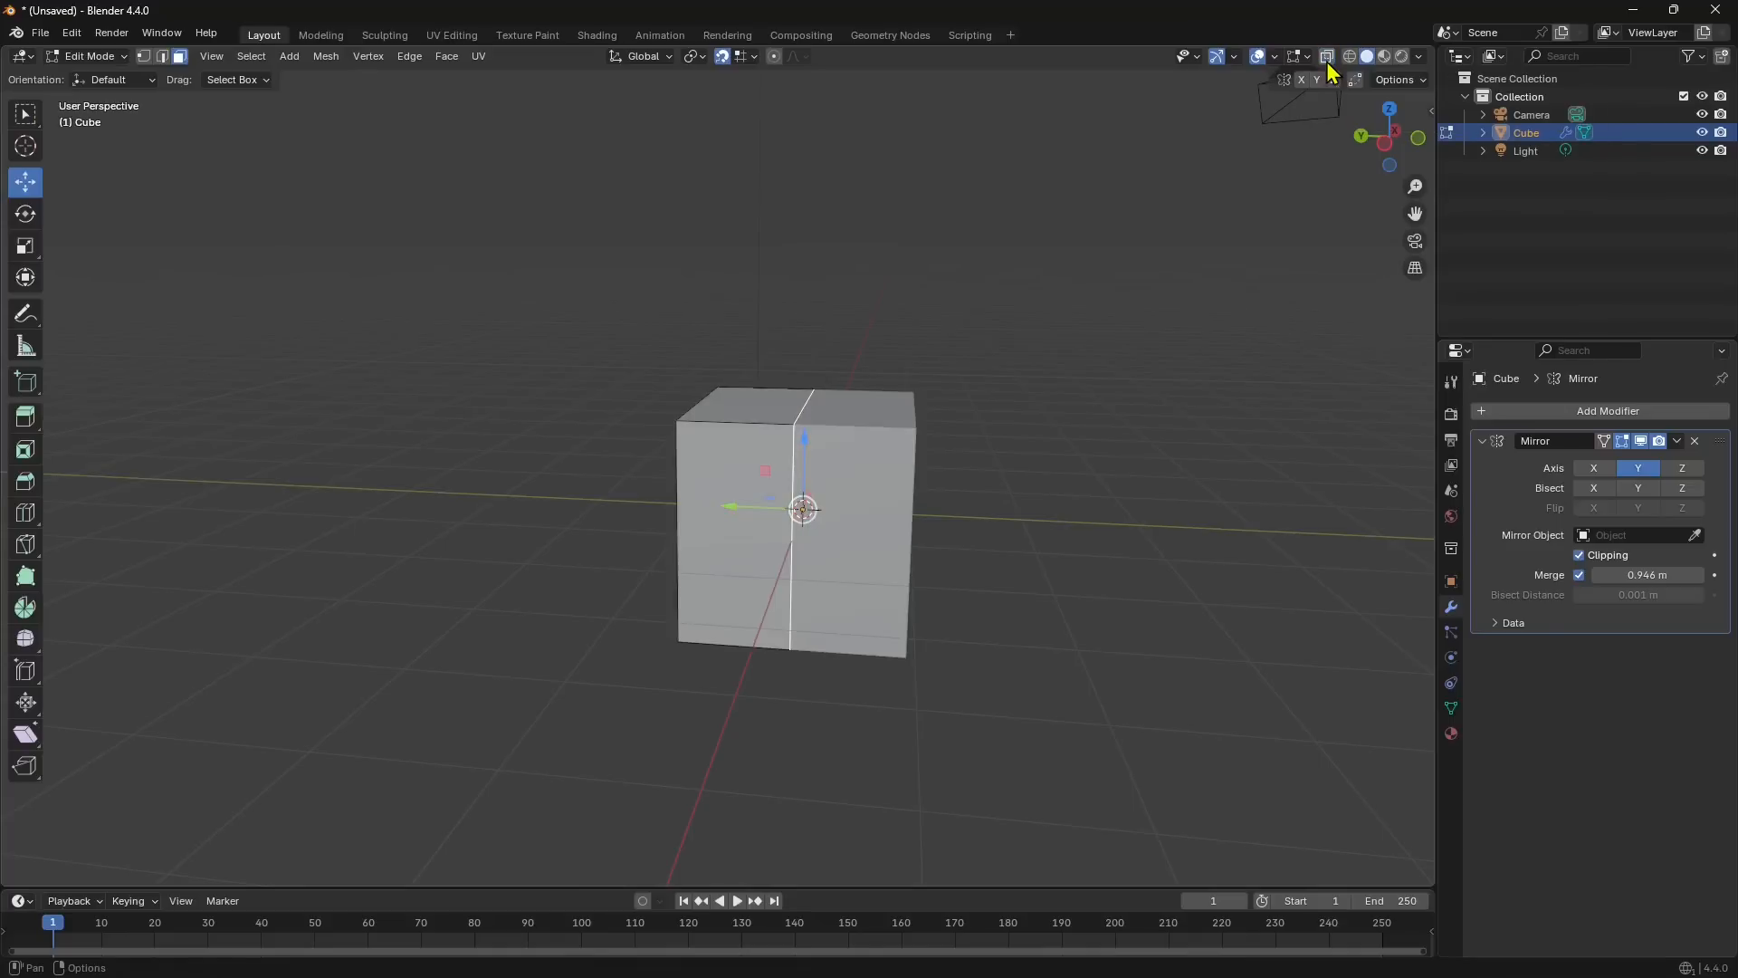
middle_click_drag(973, 509, 797, 507)
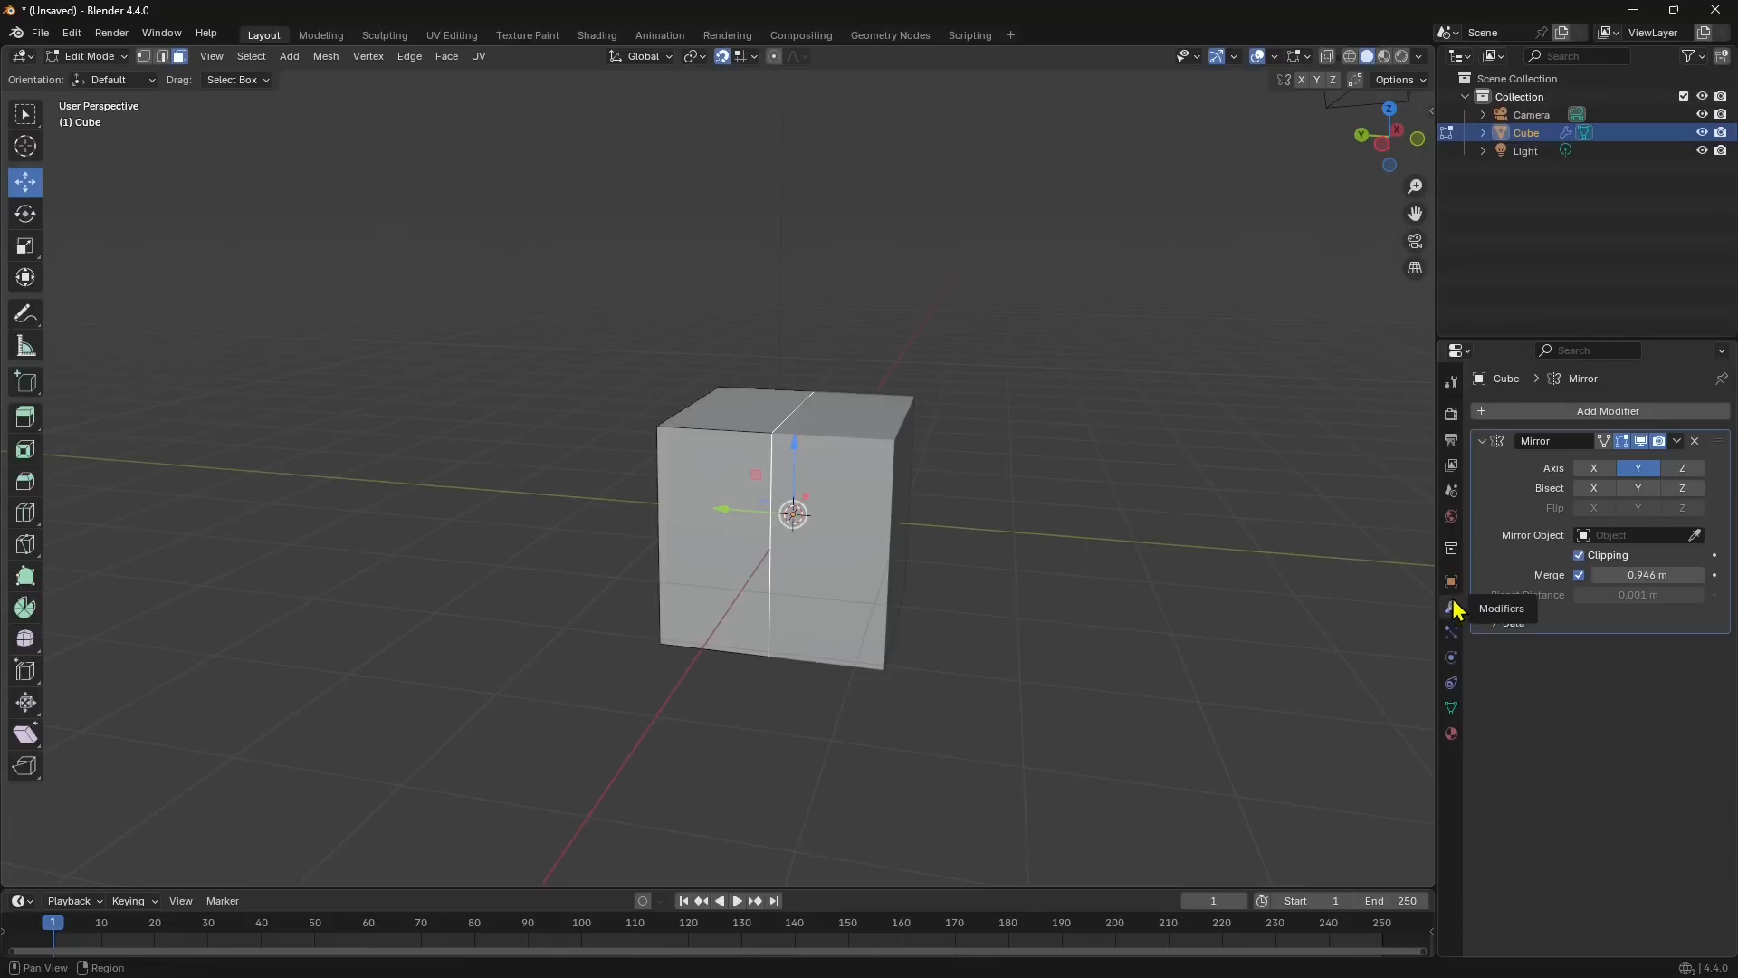
Add a Subdivision Surface modifier below the Mirror modifier.
left_click(1585, 409)
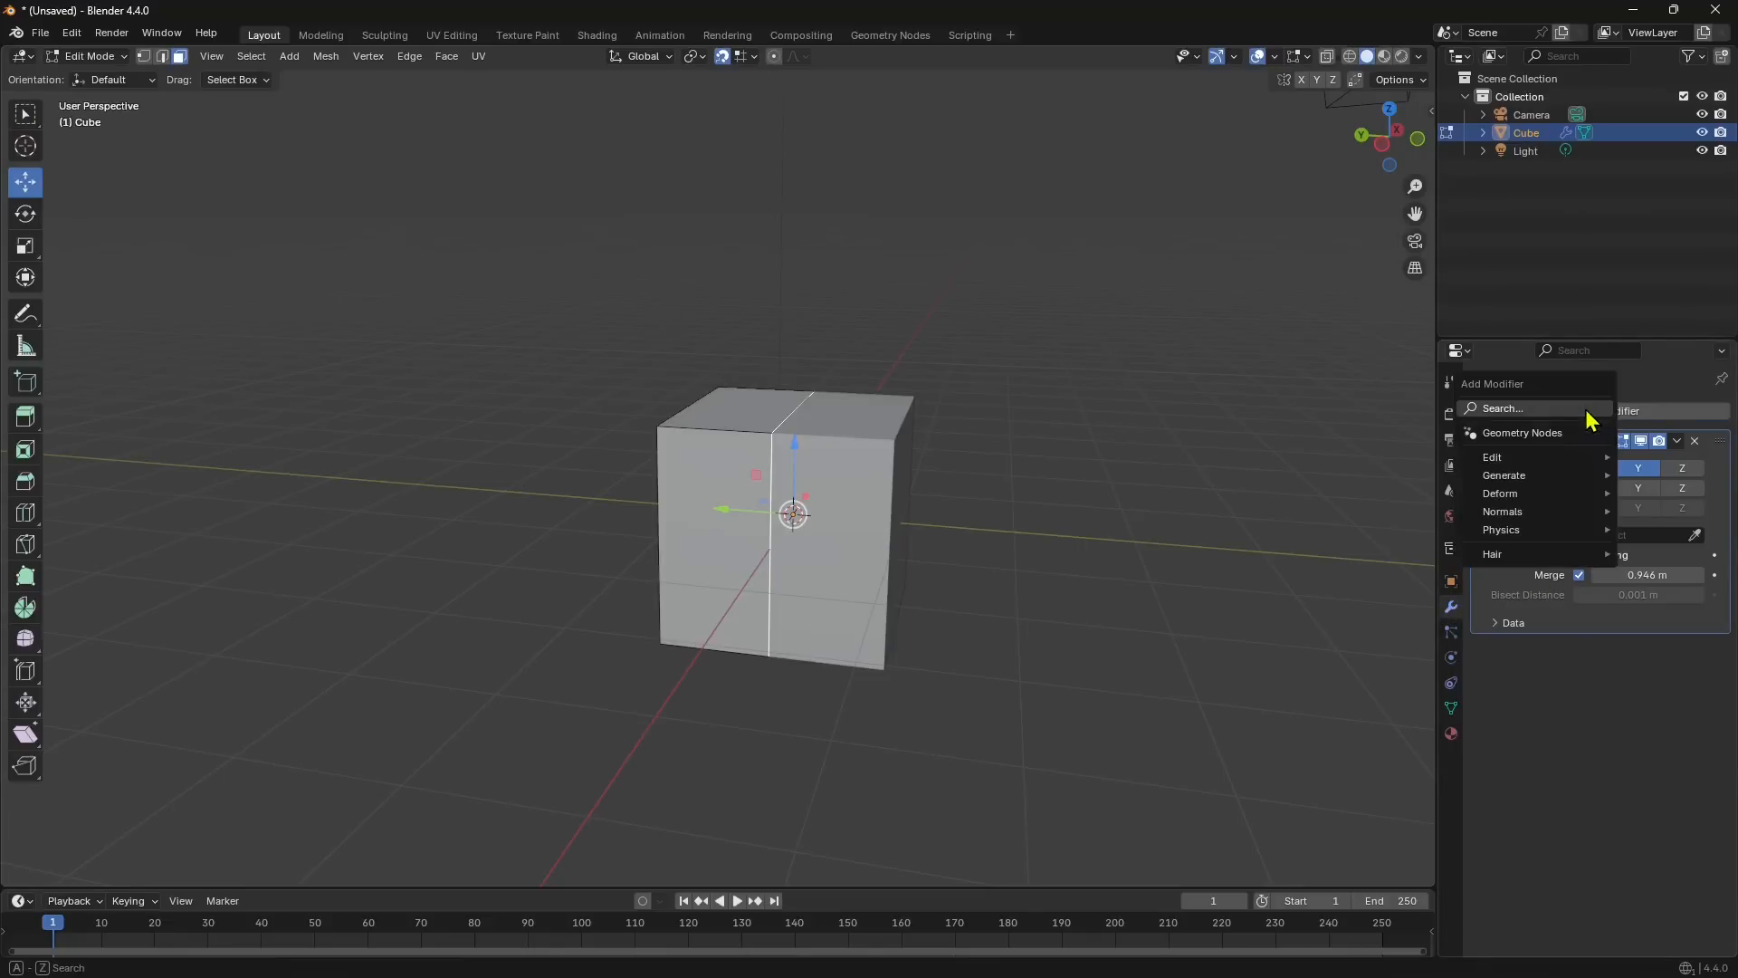
key("space")
type("su")
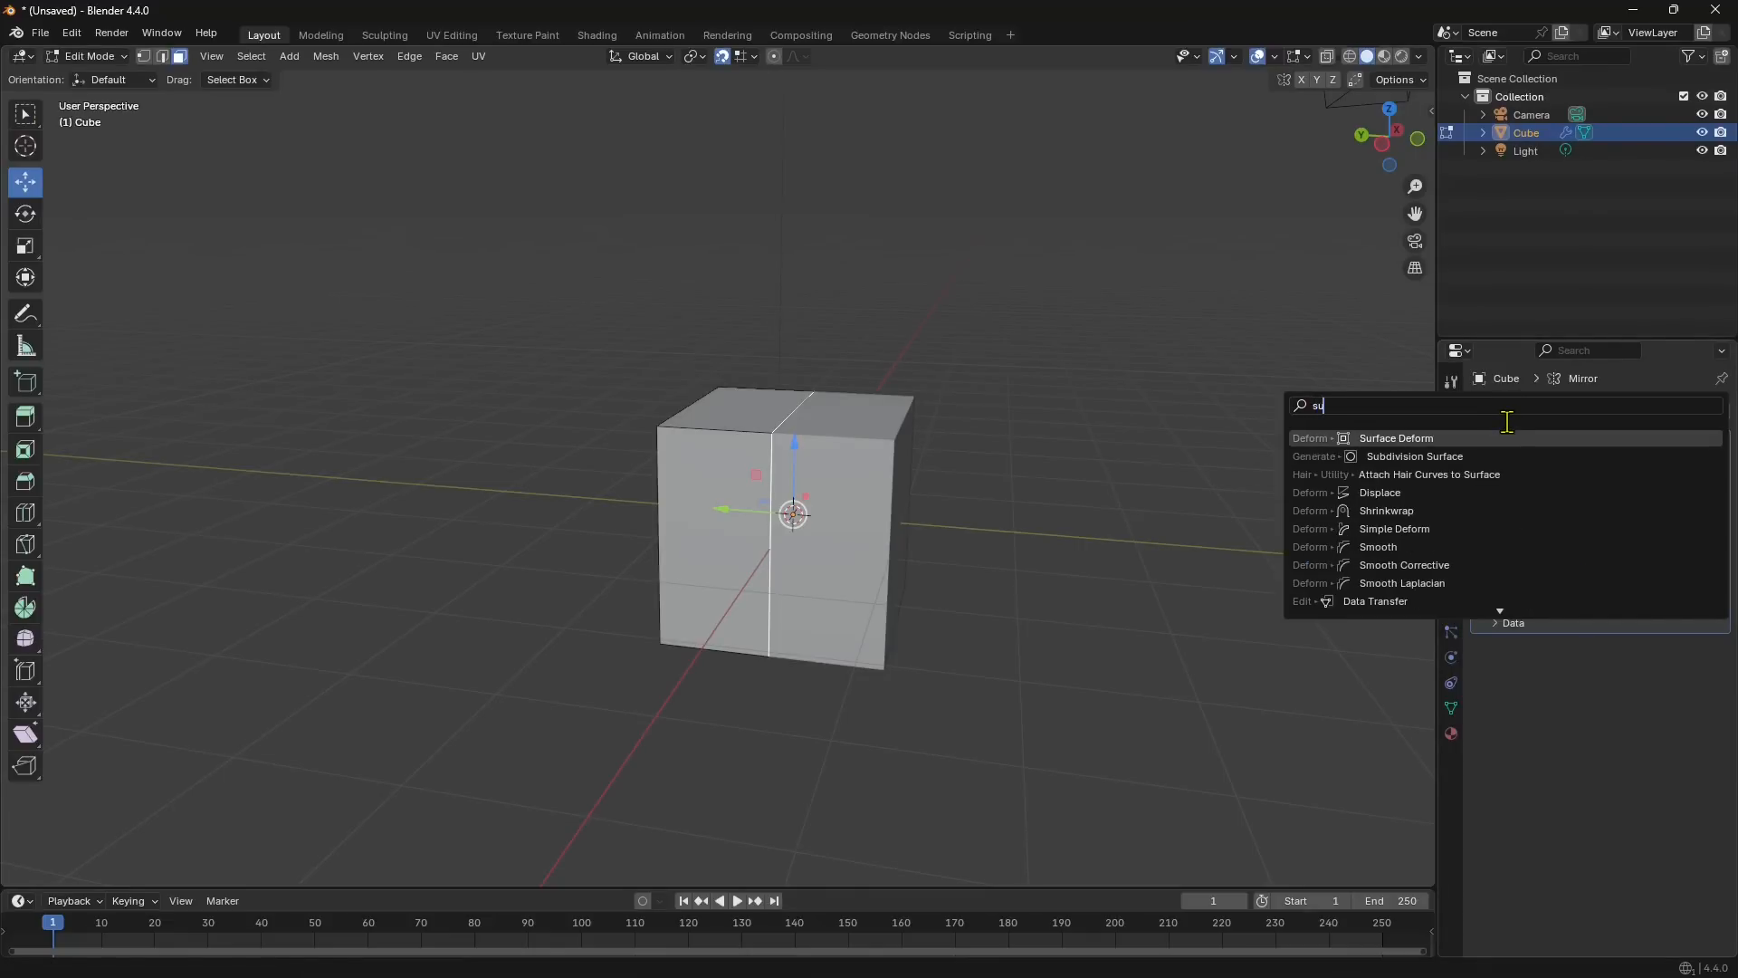
left_click(1392, 458)
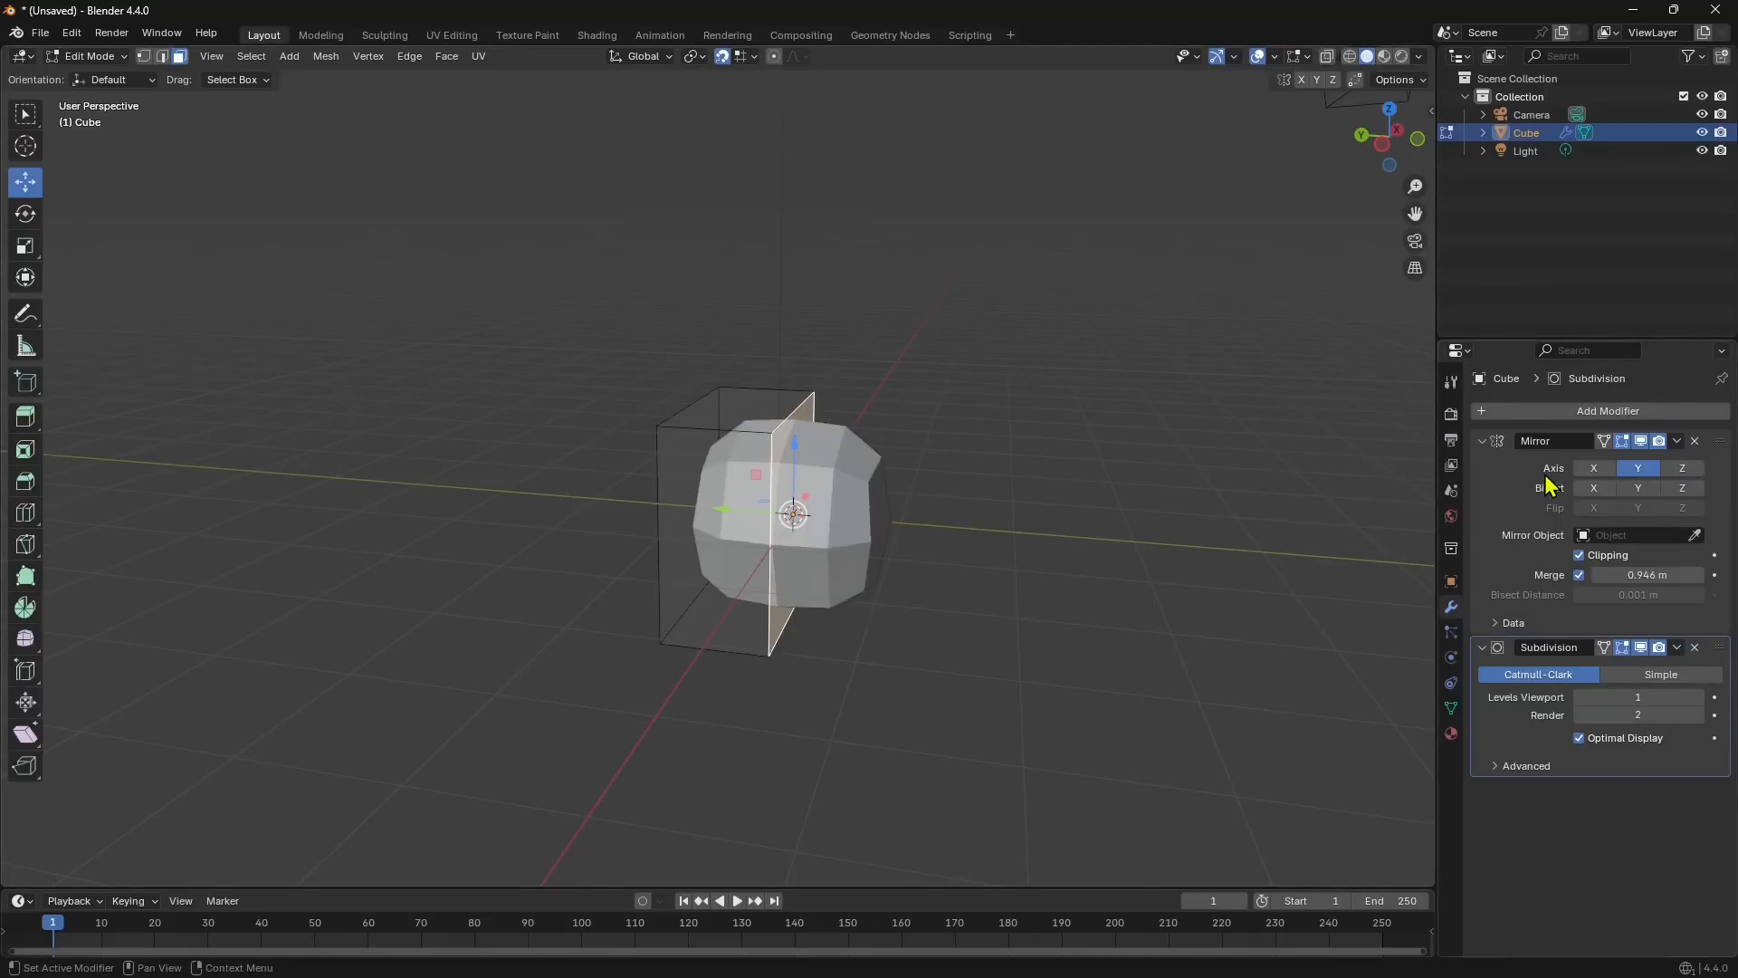
left_click(1557, 412)
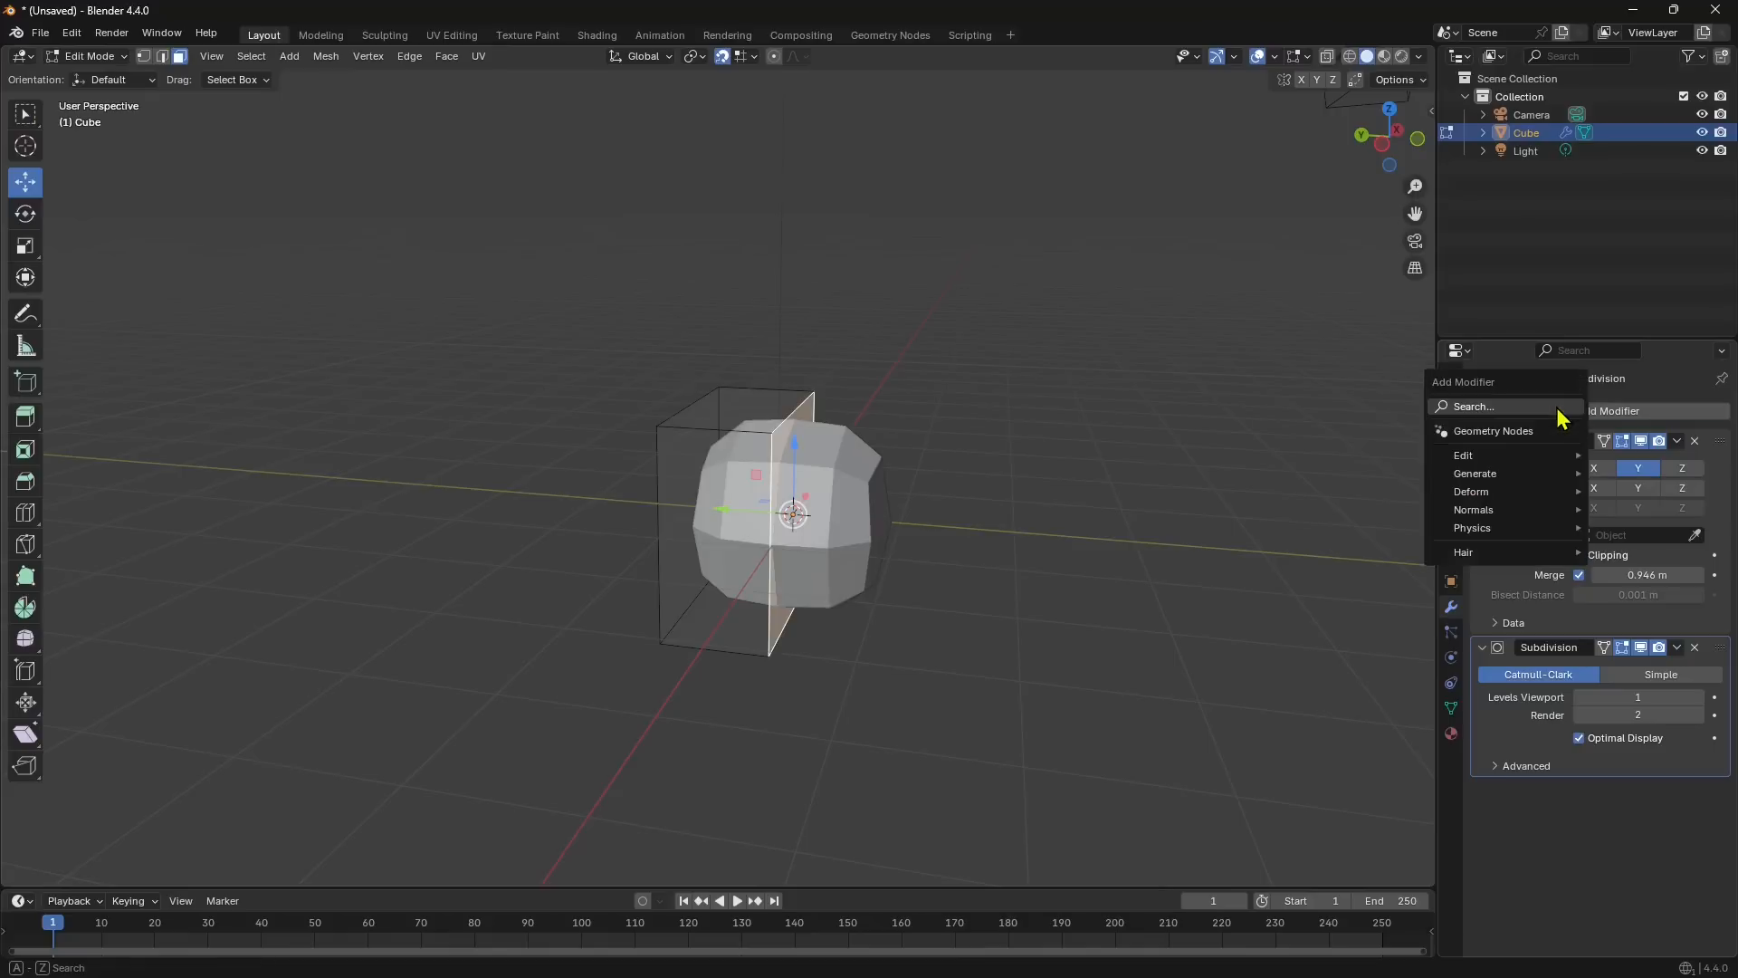
mouse_move(1482, 480)
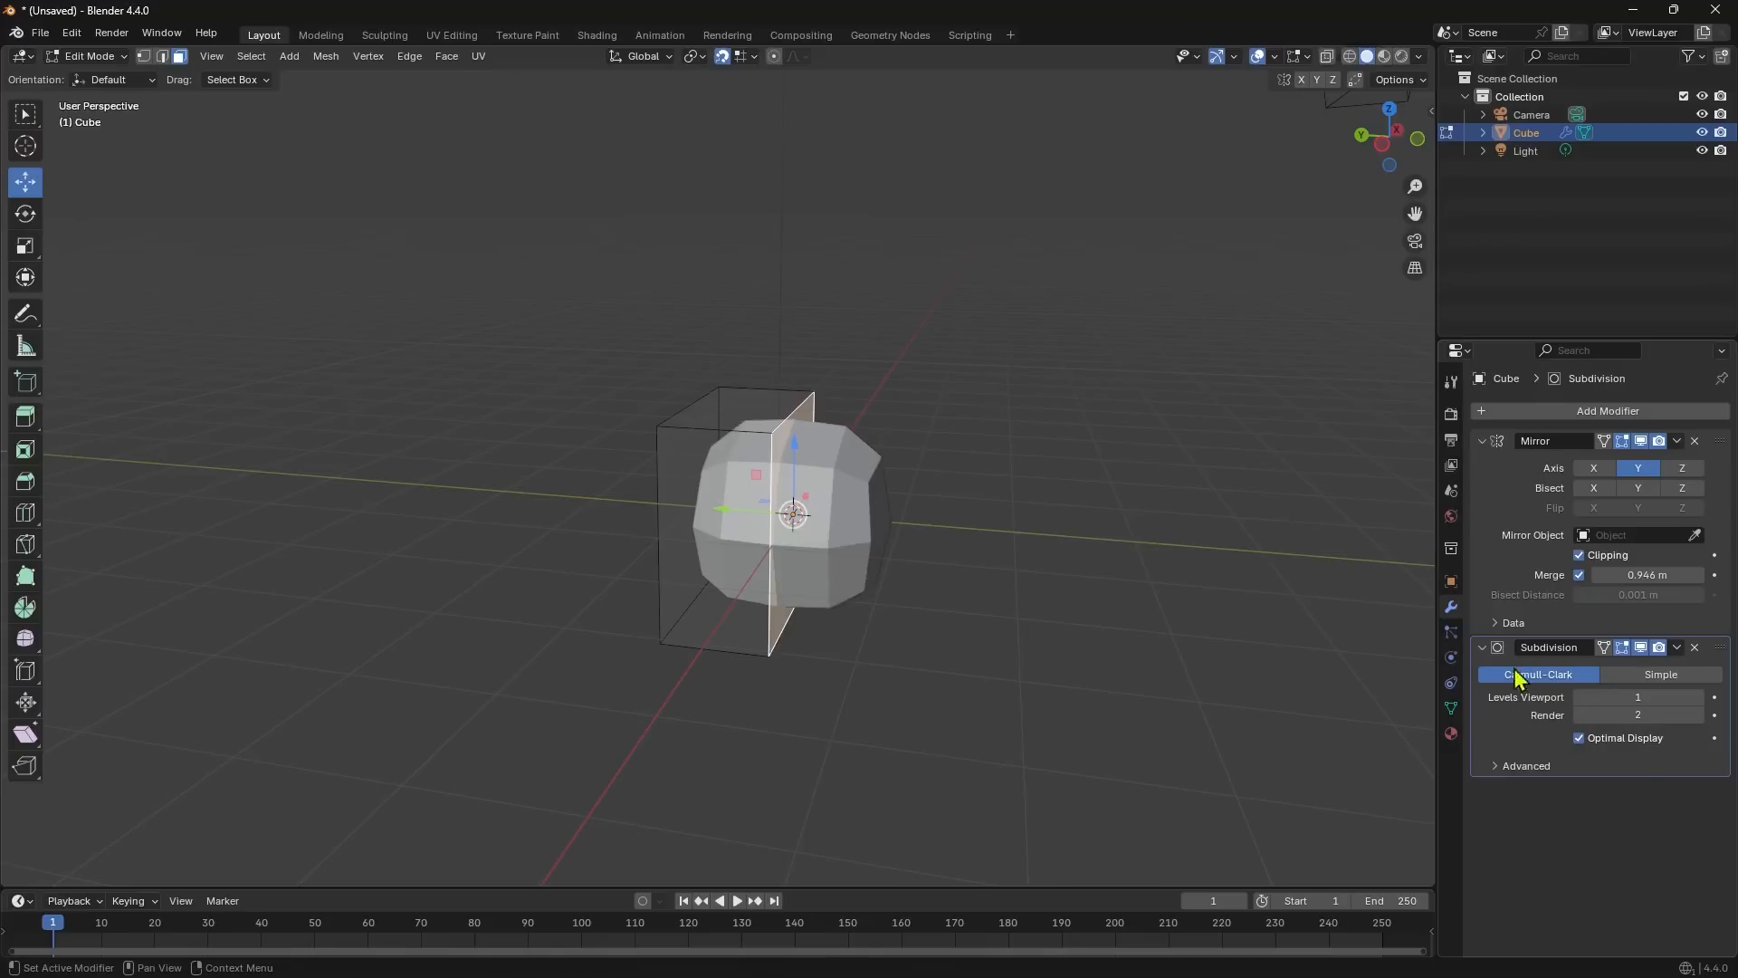
Raise the Subdivision modifier's viewport and render levels to 4.
left_click(1700, 697)
left_click(1699, 697)
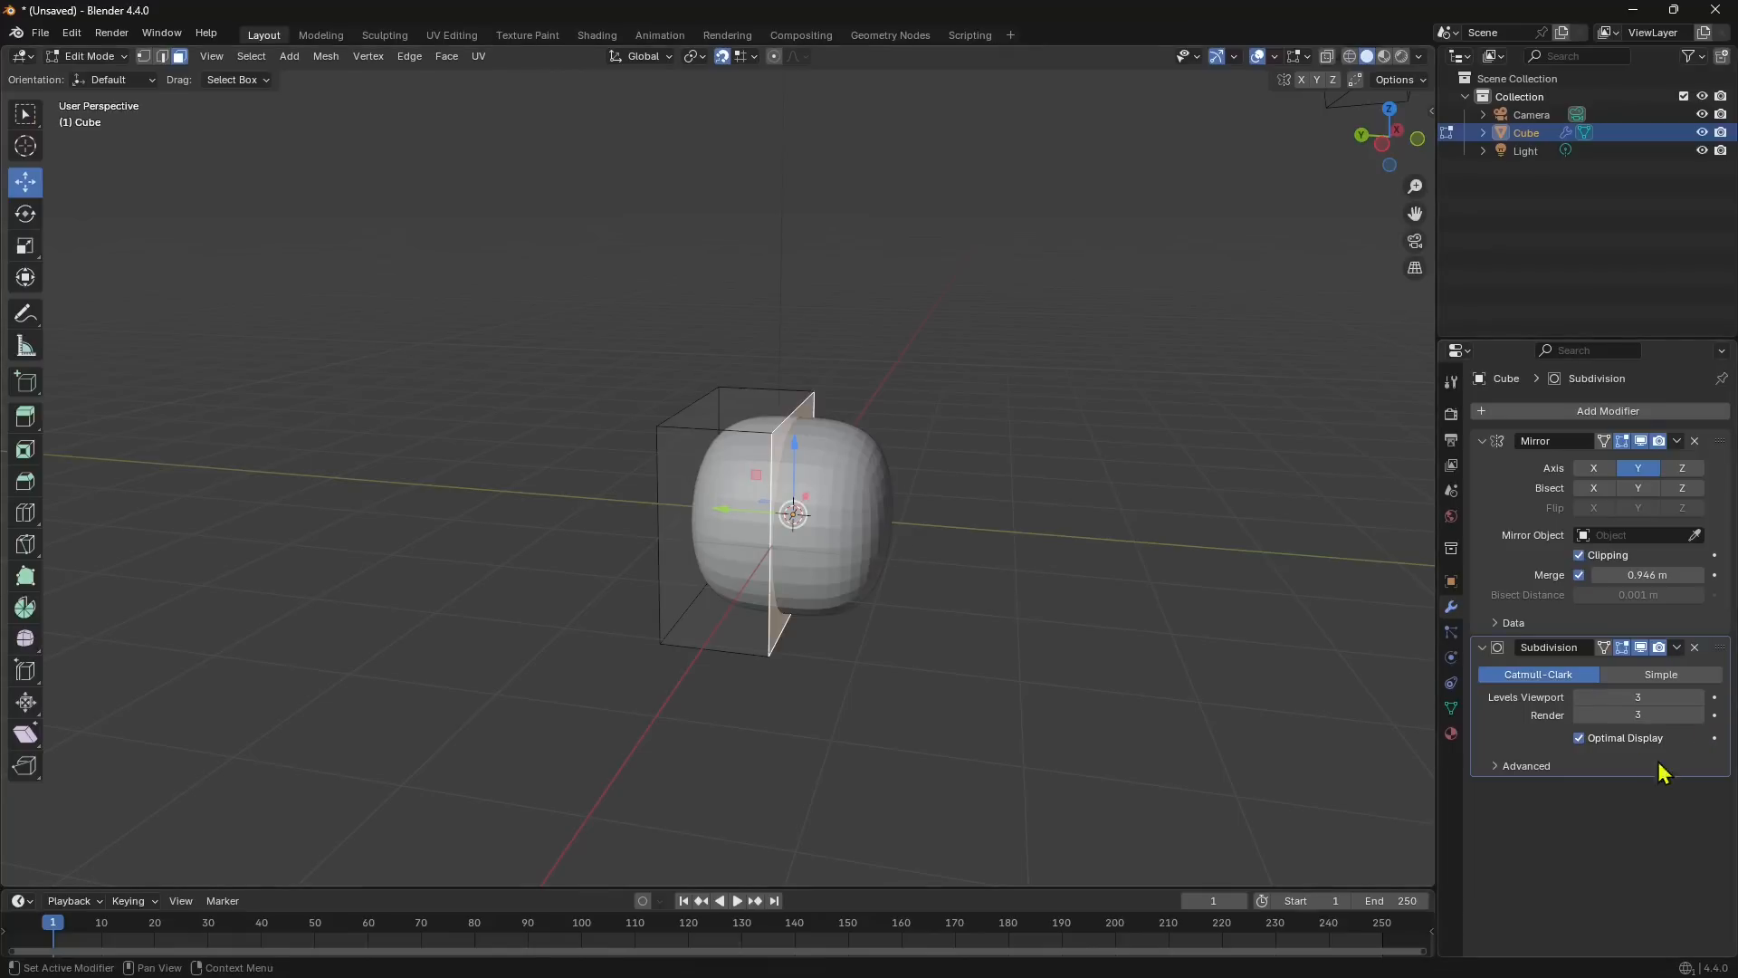
left_click(1699, 697)
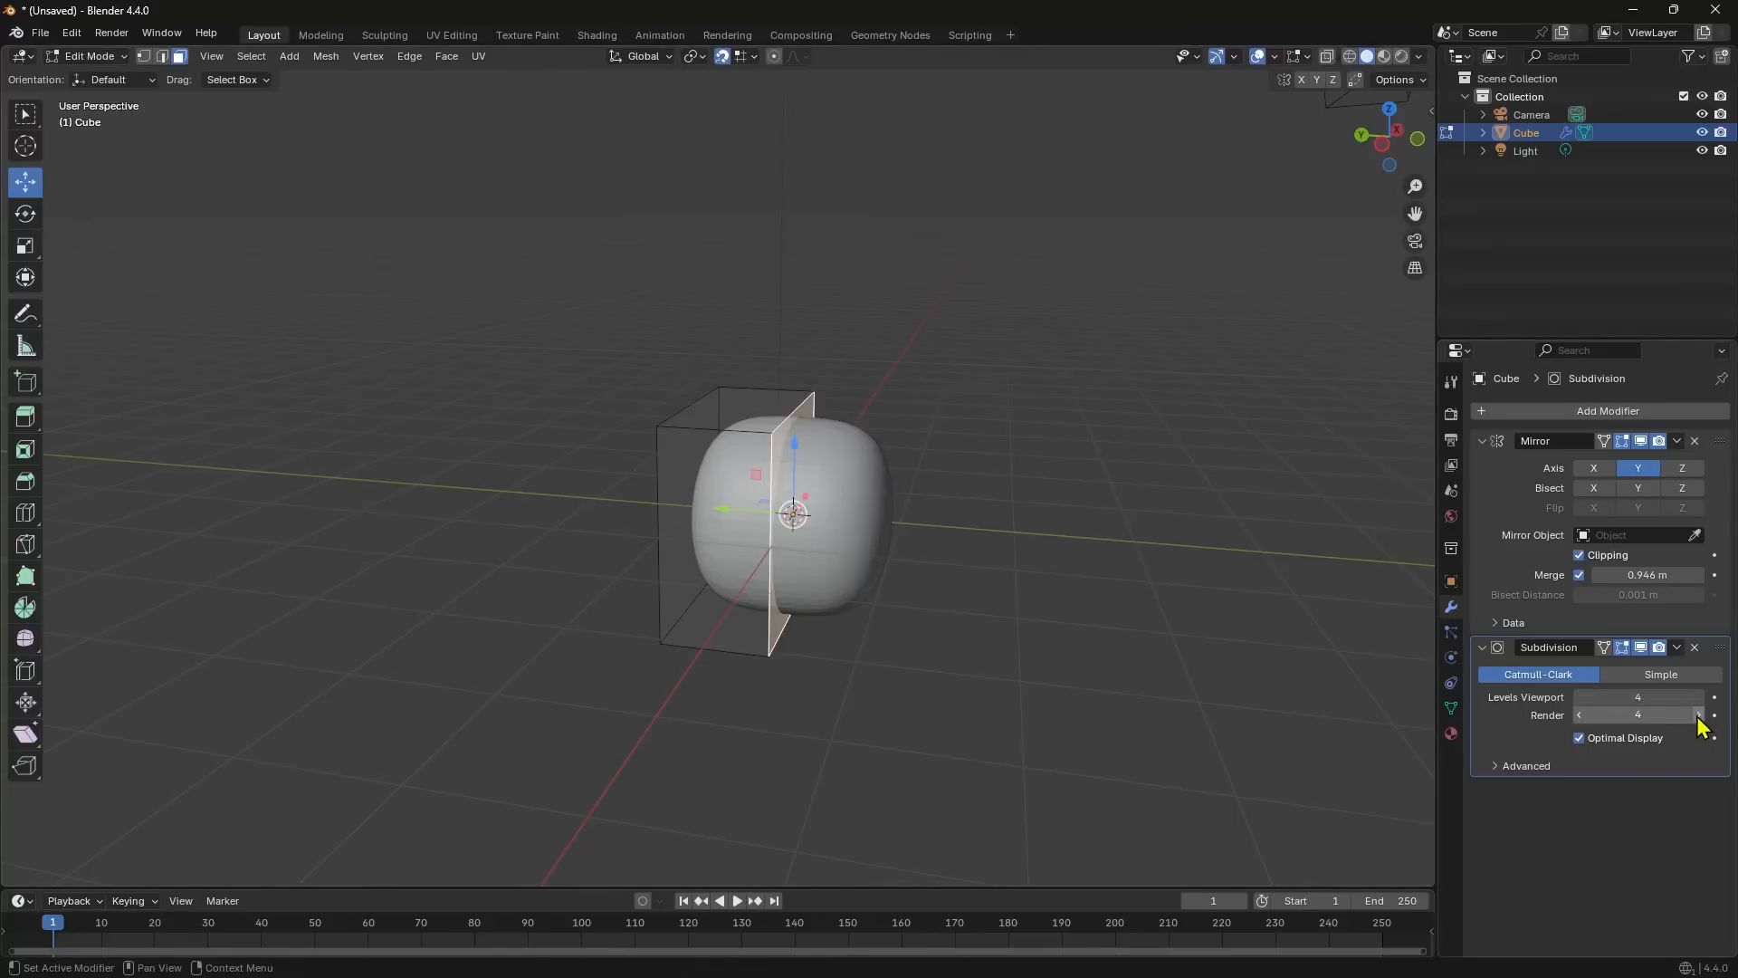
In edge selection mode, select the upper and lower outer edges on the +Y side and move them up along Z to form a heart.
middle_click_drag(923, 570, 849, 577)
scroll(819, 512, "up", 3)
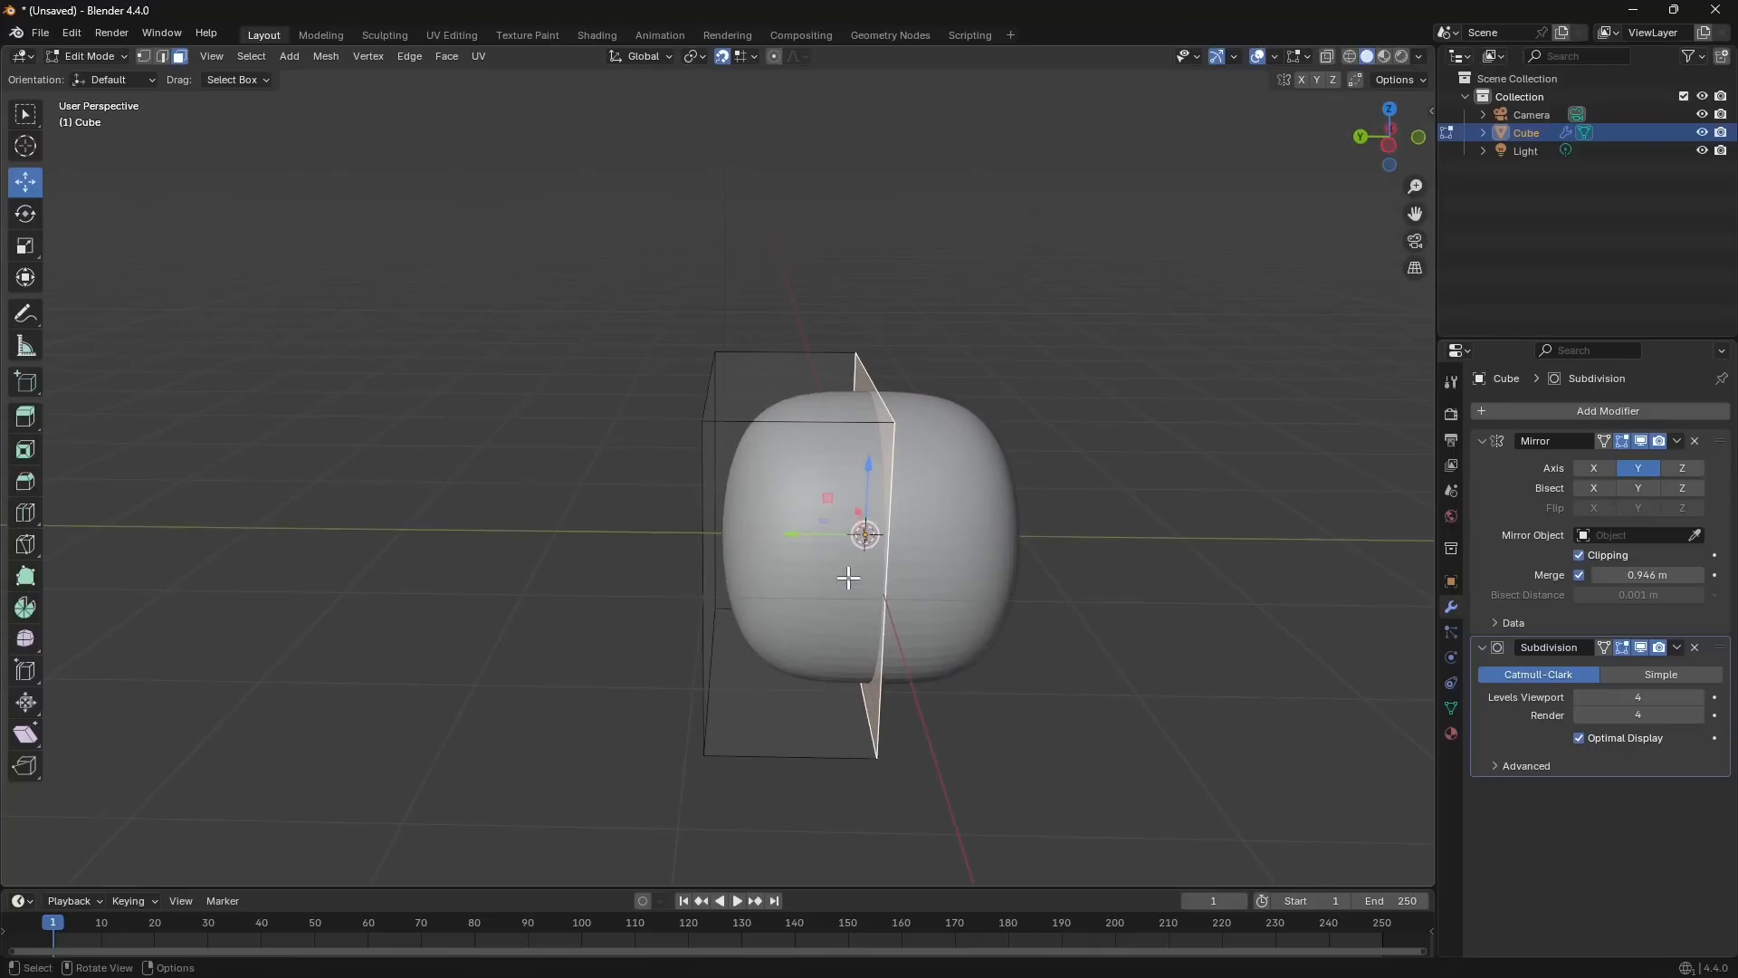
mouse_move(753, 536)
middle_mouse_down()
mouse_move(775, 514)
mouse_move(715, 518)
mouse_move(753, 517)
middle_mouse_up()
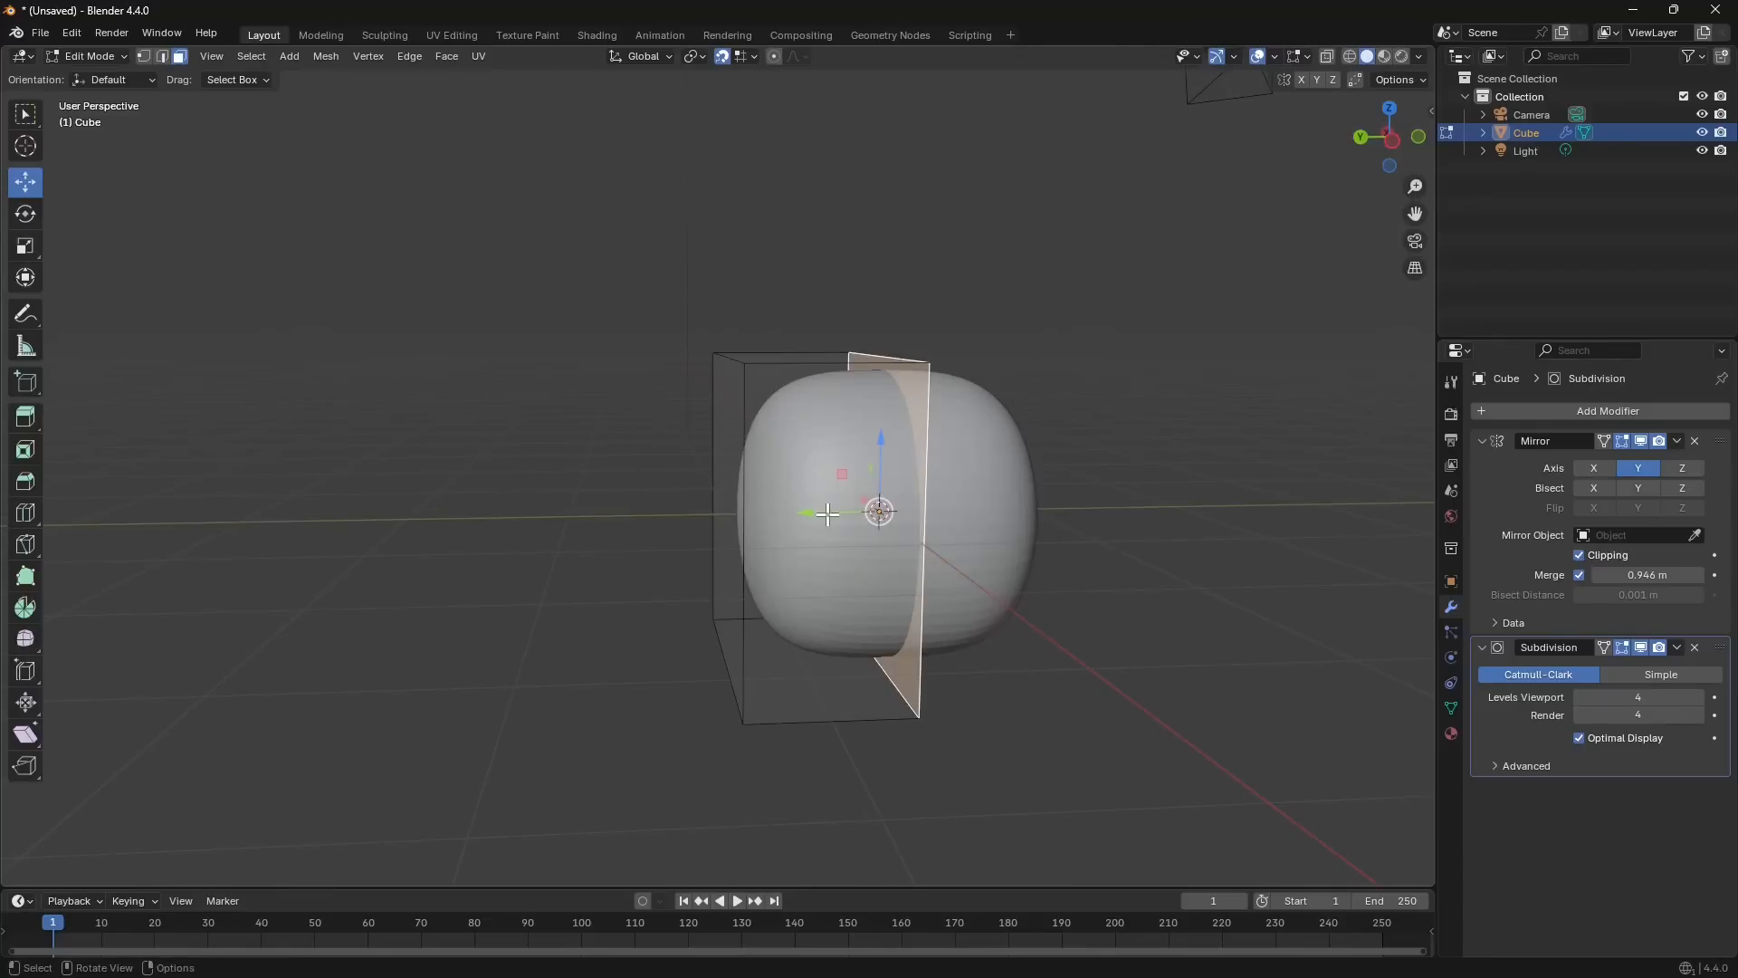
middle_click_drag(827, 515, 813, 533)
middle_click_drag(727, 444, 887, 500)
middle_click_drag(903, 565, 802, 585)
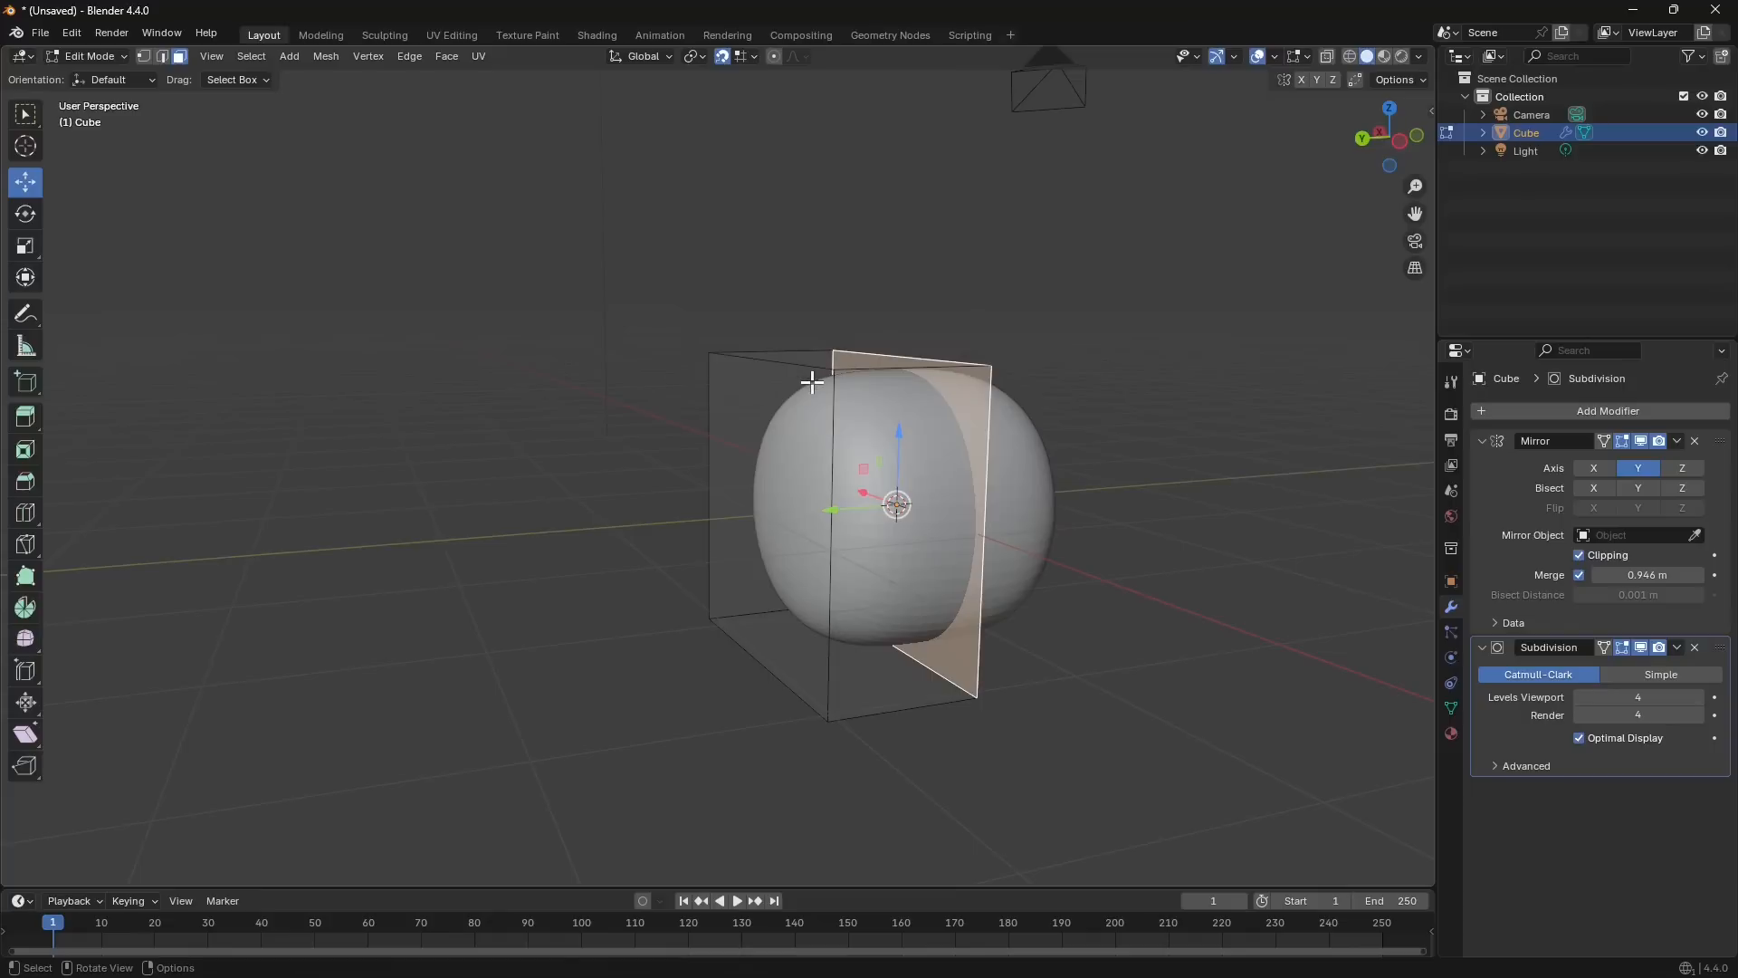
key("a")
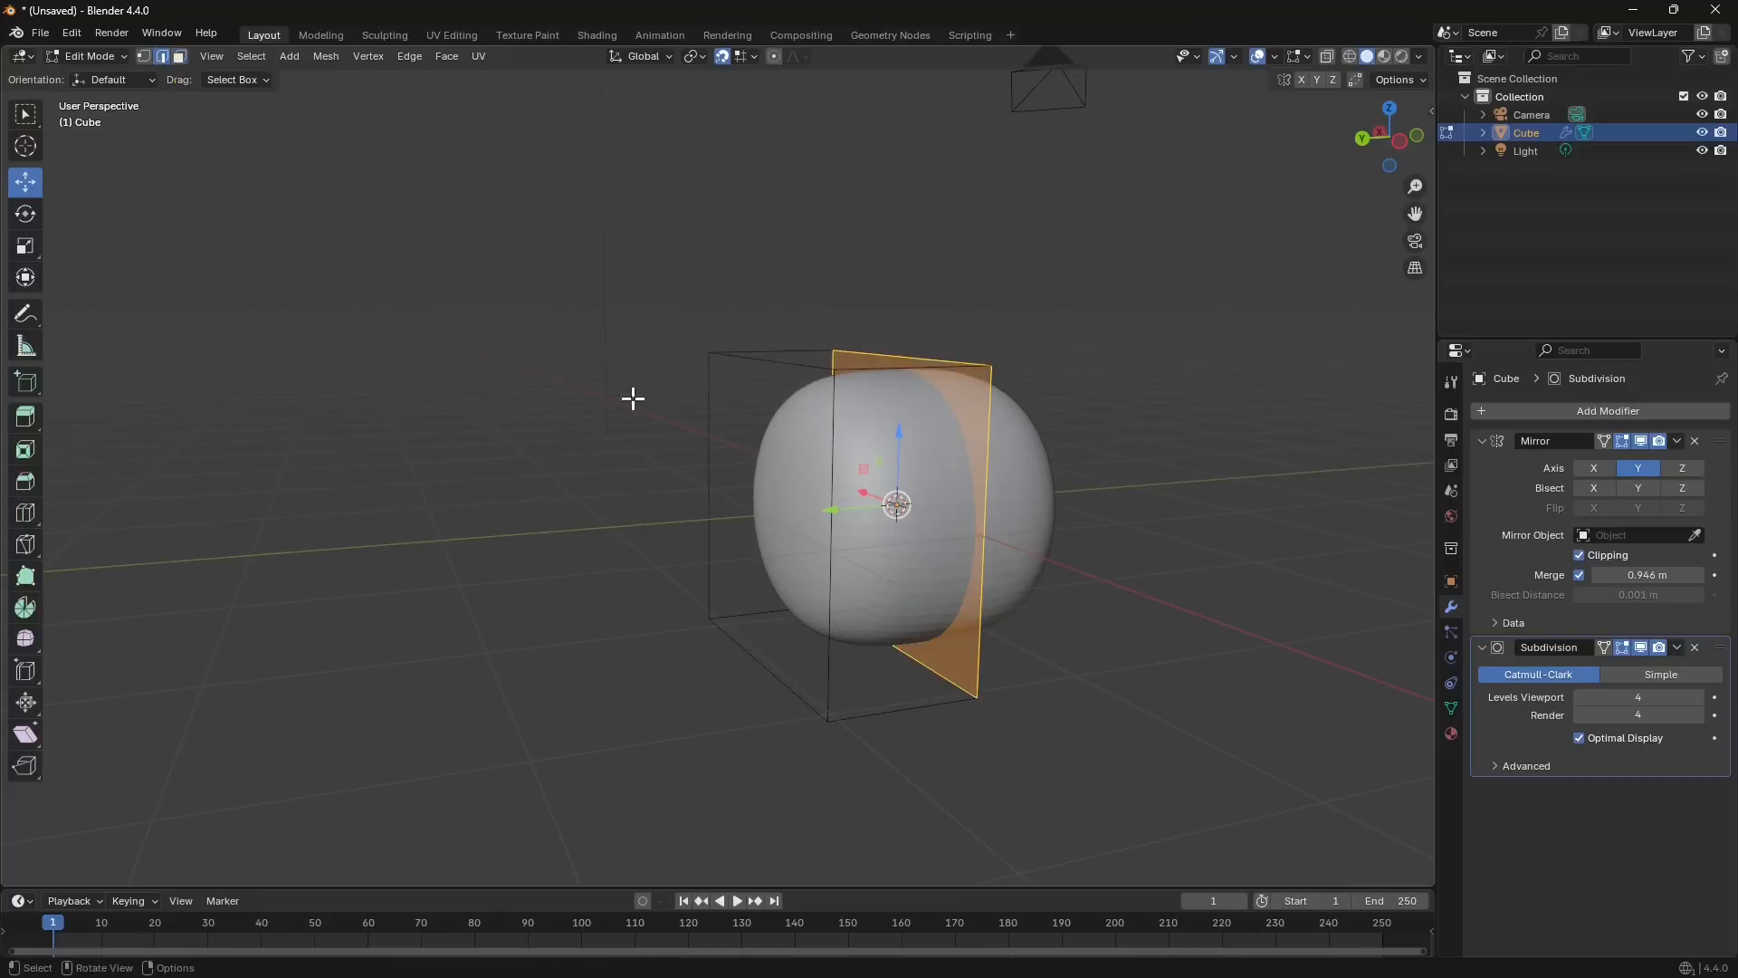
left_click(766, 365)
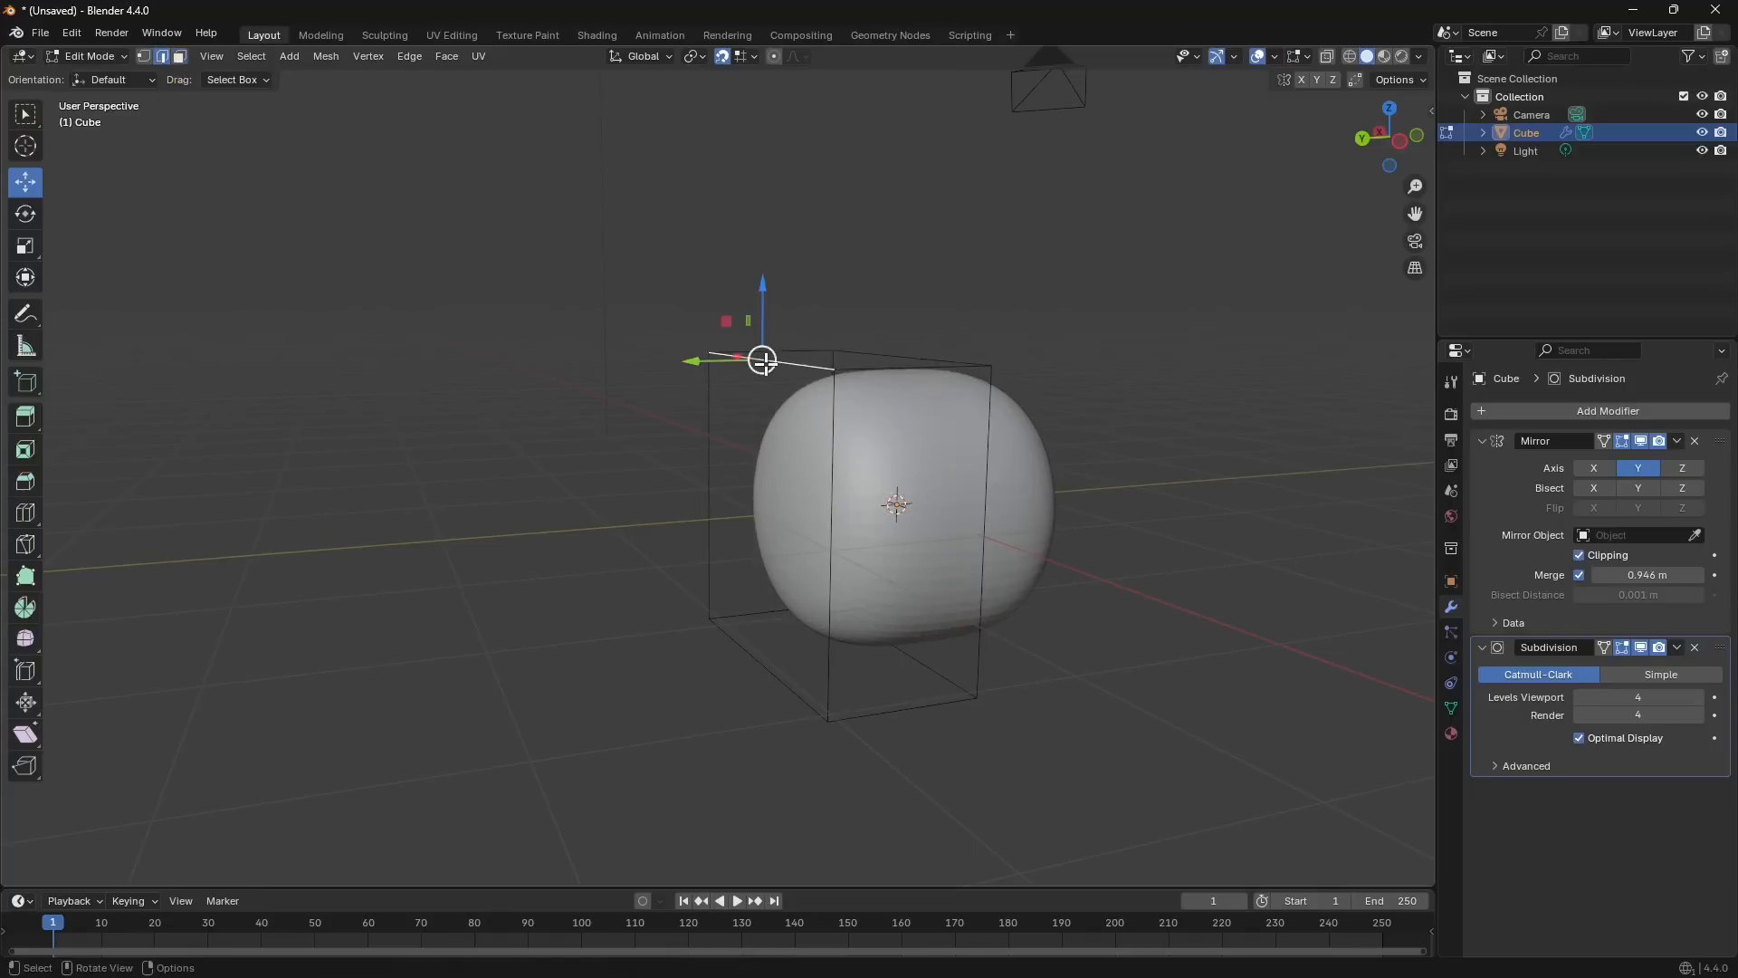
left_click(780, 686, "shift")
middle_click_drag(780, 698, 780, 730)
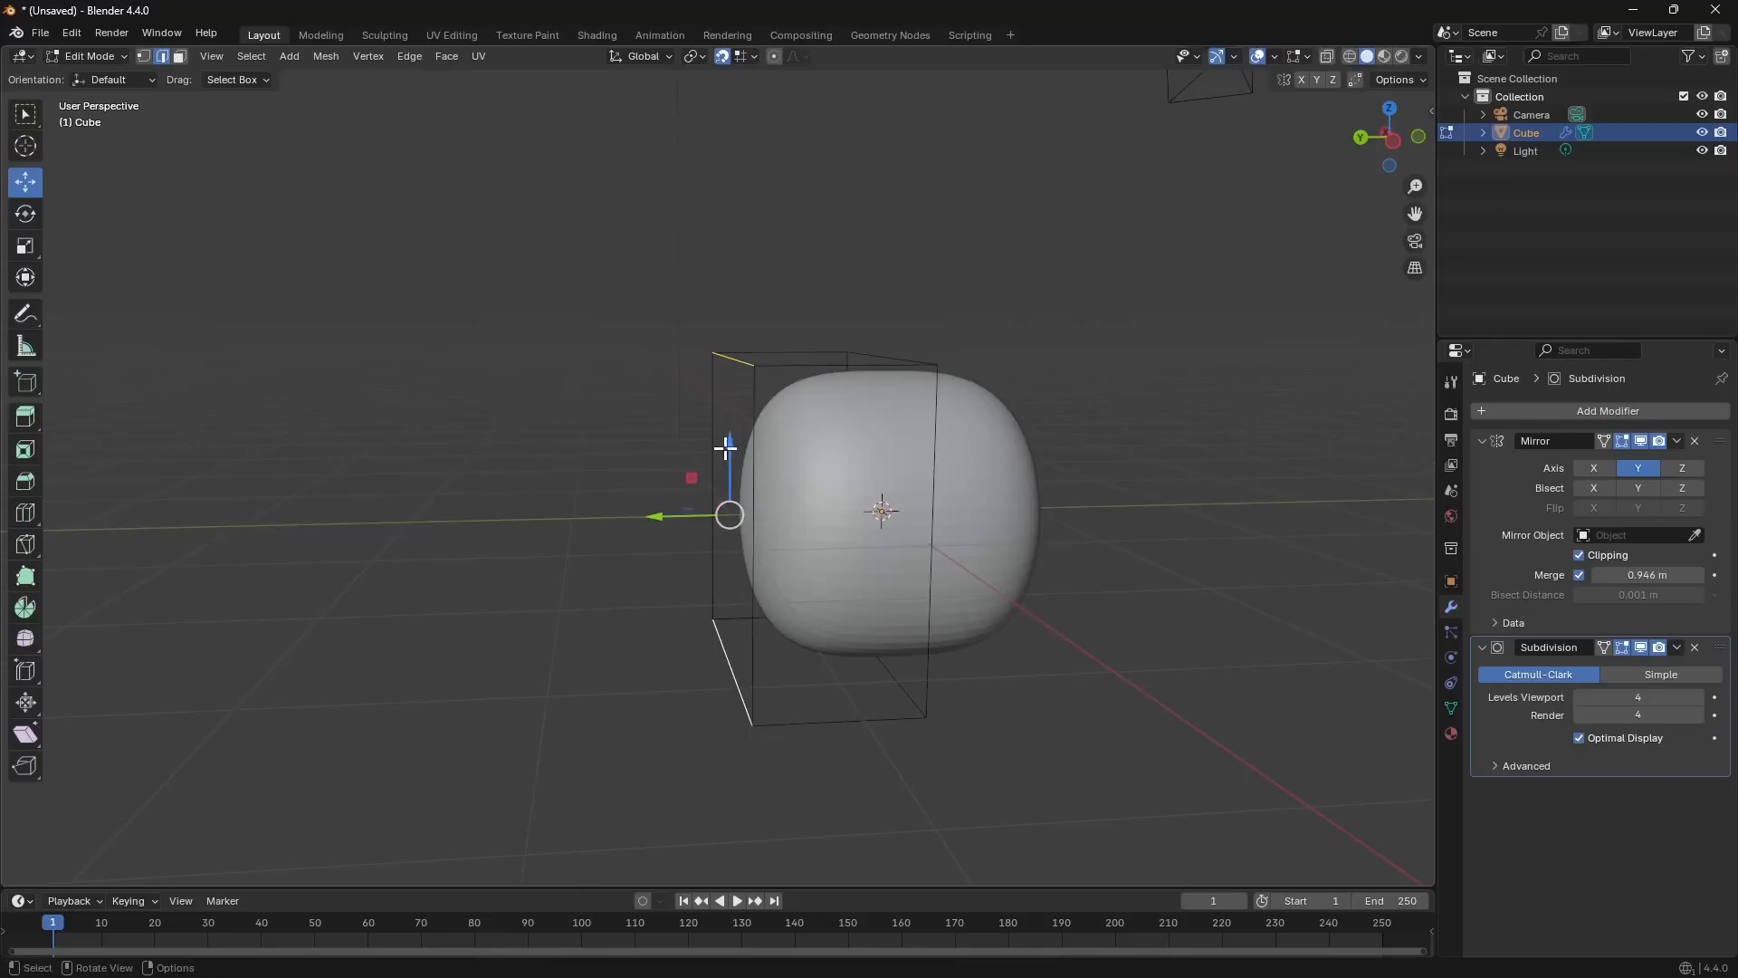
left_click_drag(731, 441, 730, 417)
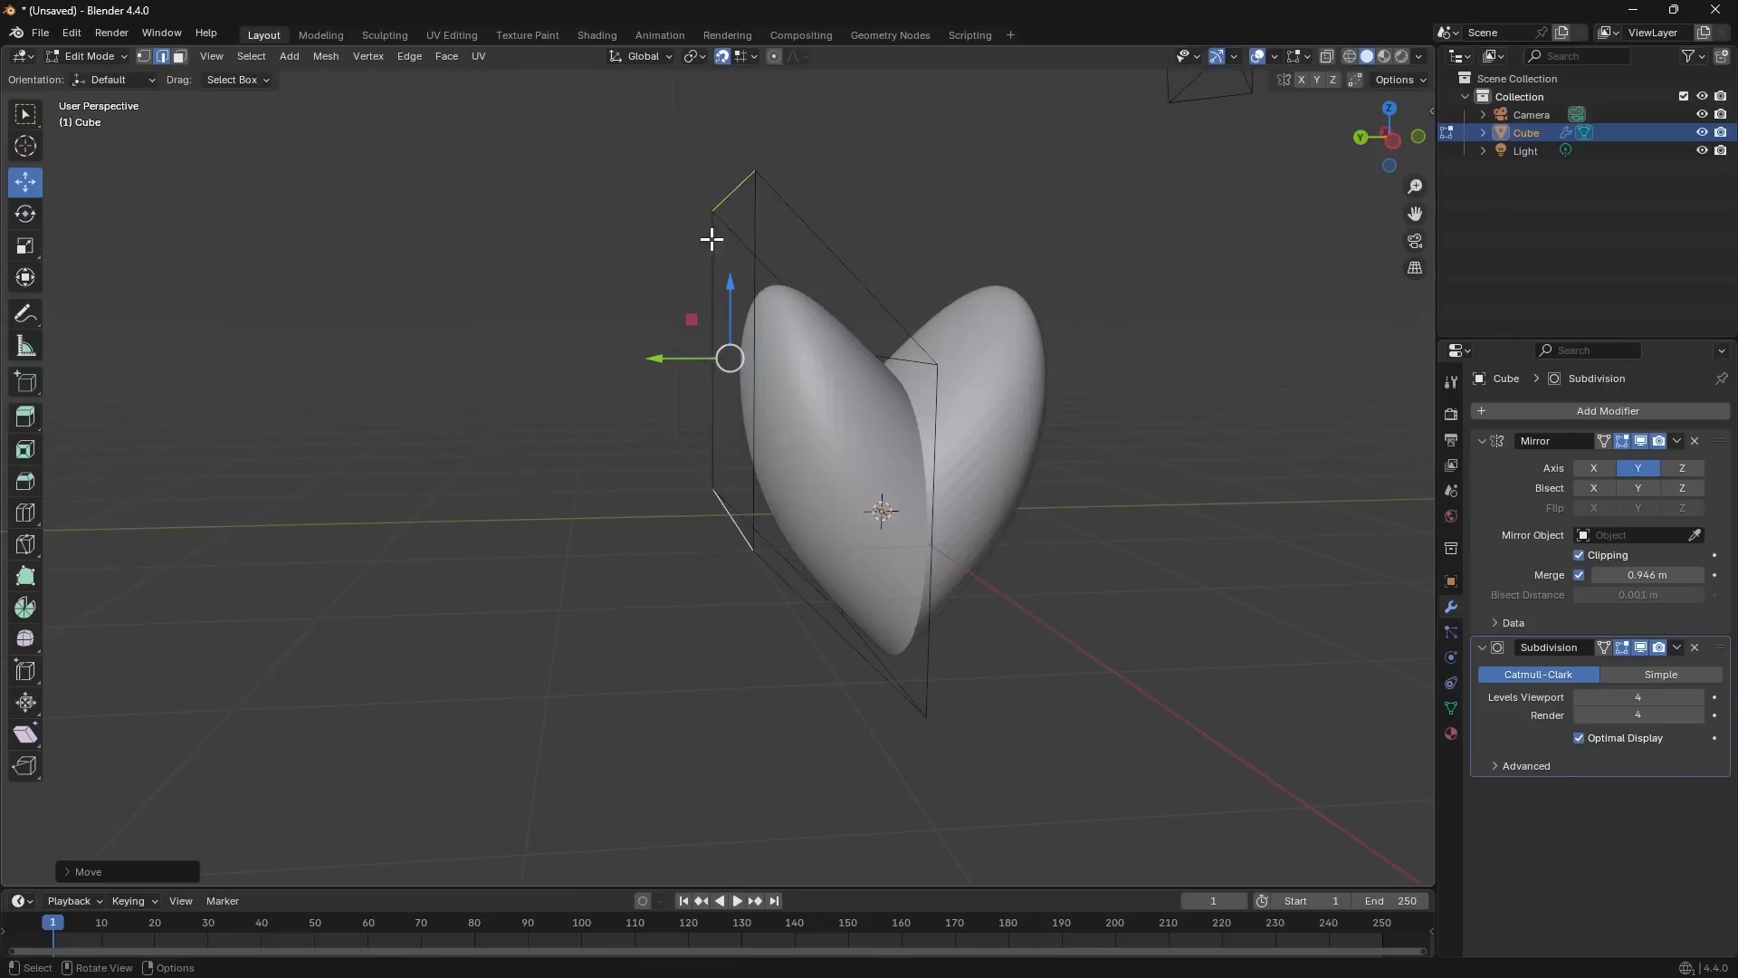
In face selection mode, turn off snapping and move the +X and −X side faces inward along X to thin the heart.
middle_click_drag(725, 540, 732, 467)
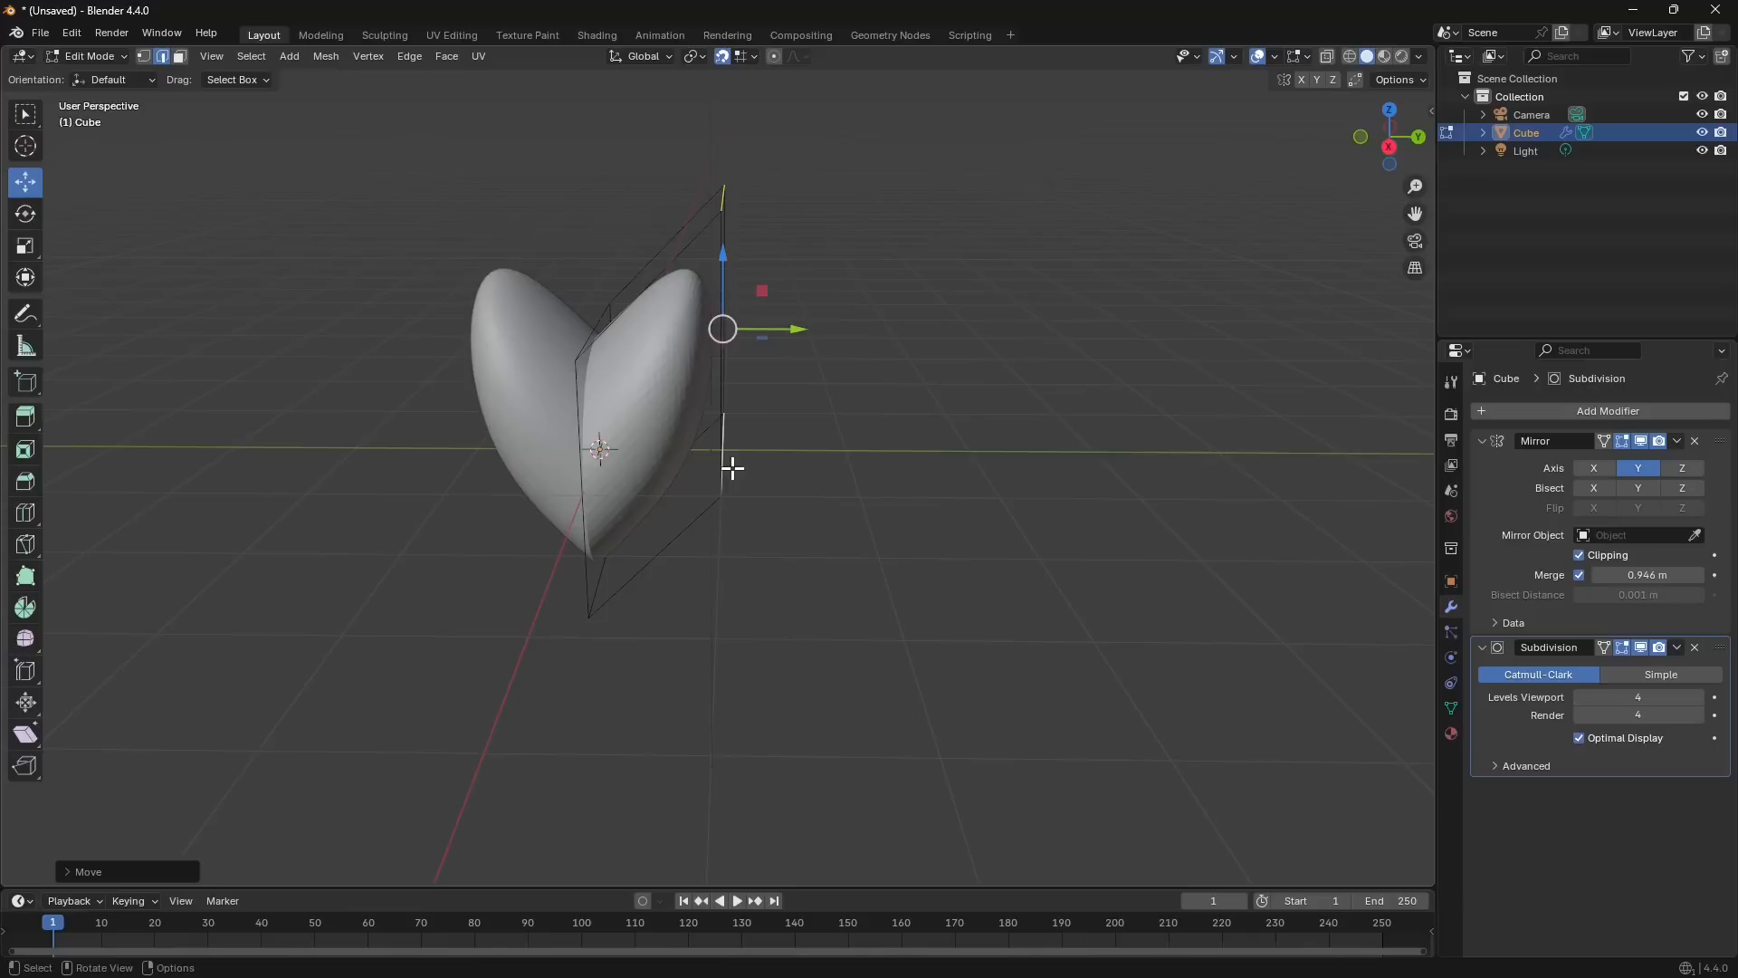
left_click(606, 385)
middle_click_drag(640, 388, 627, 489)
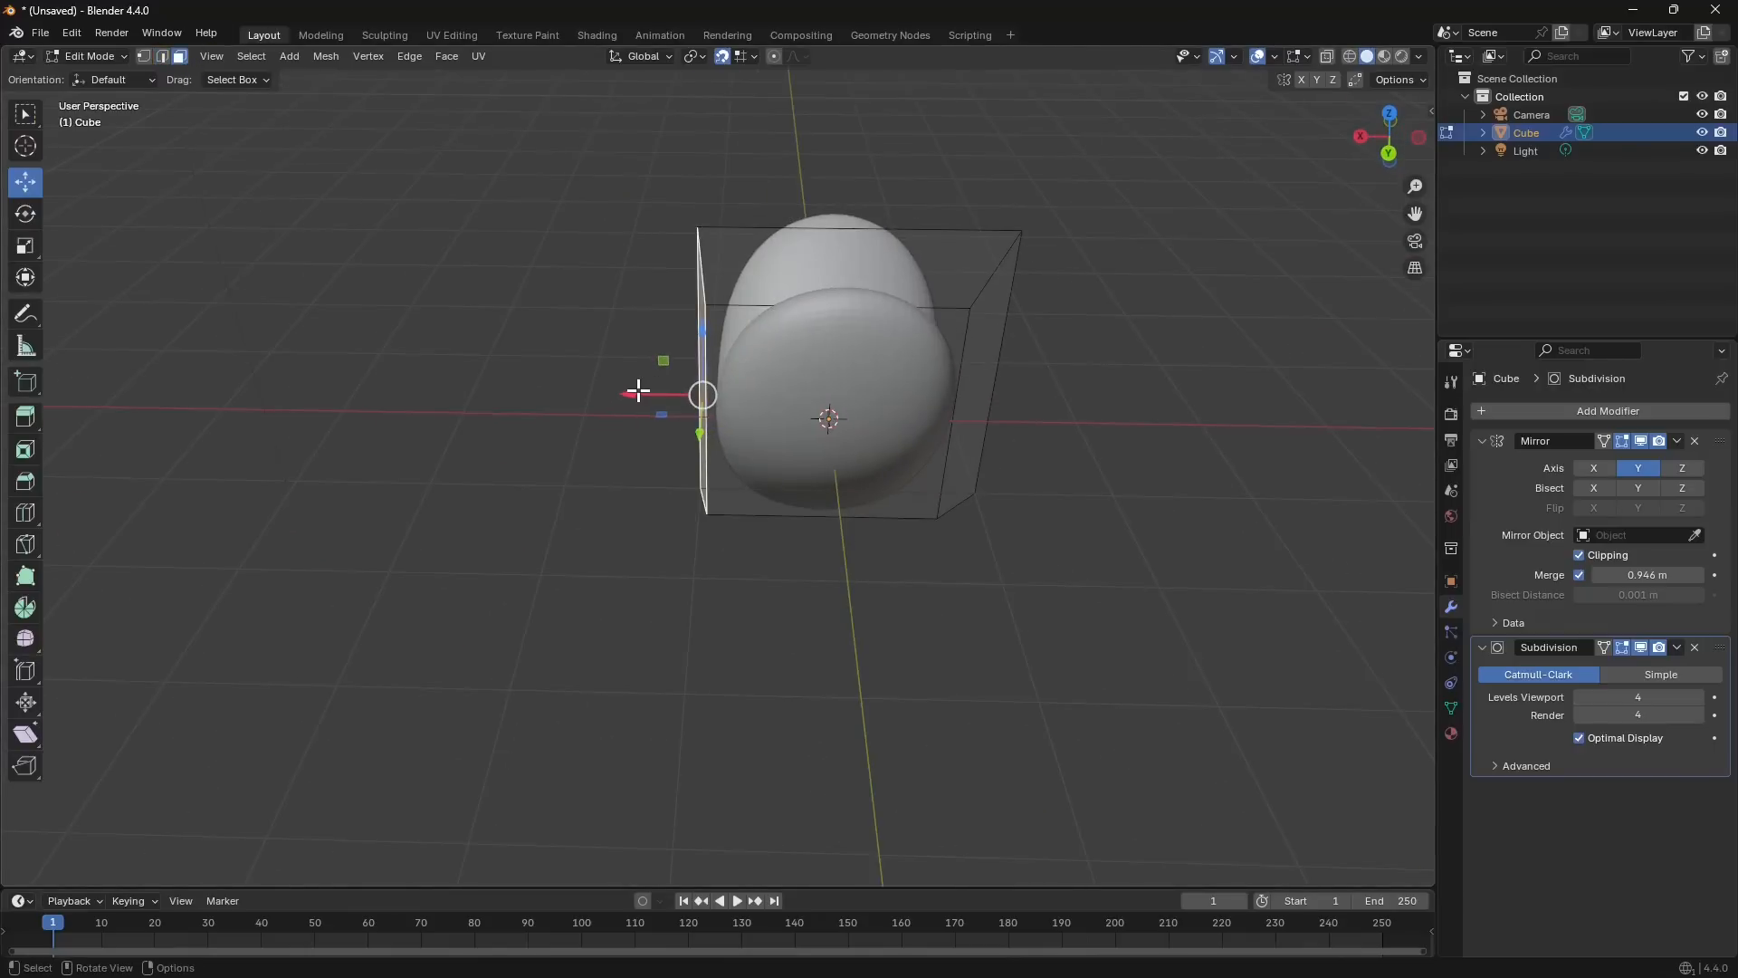
left_click_drag(639, 391, 750, 396)
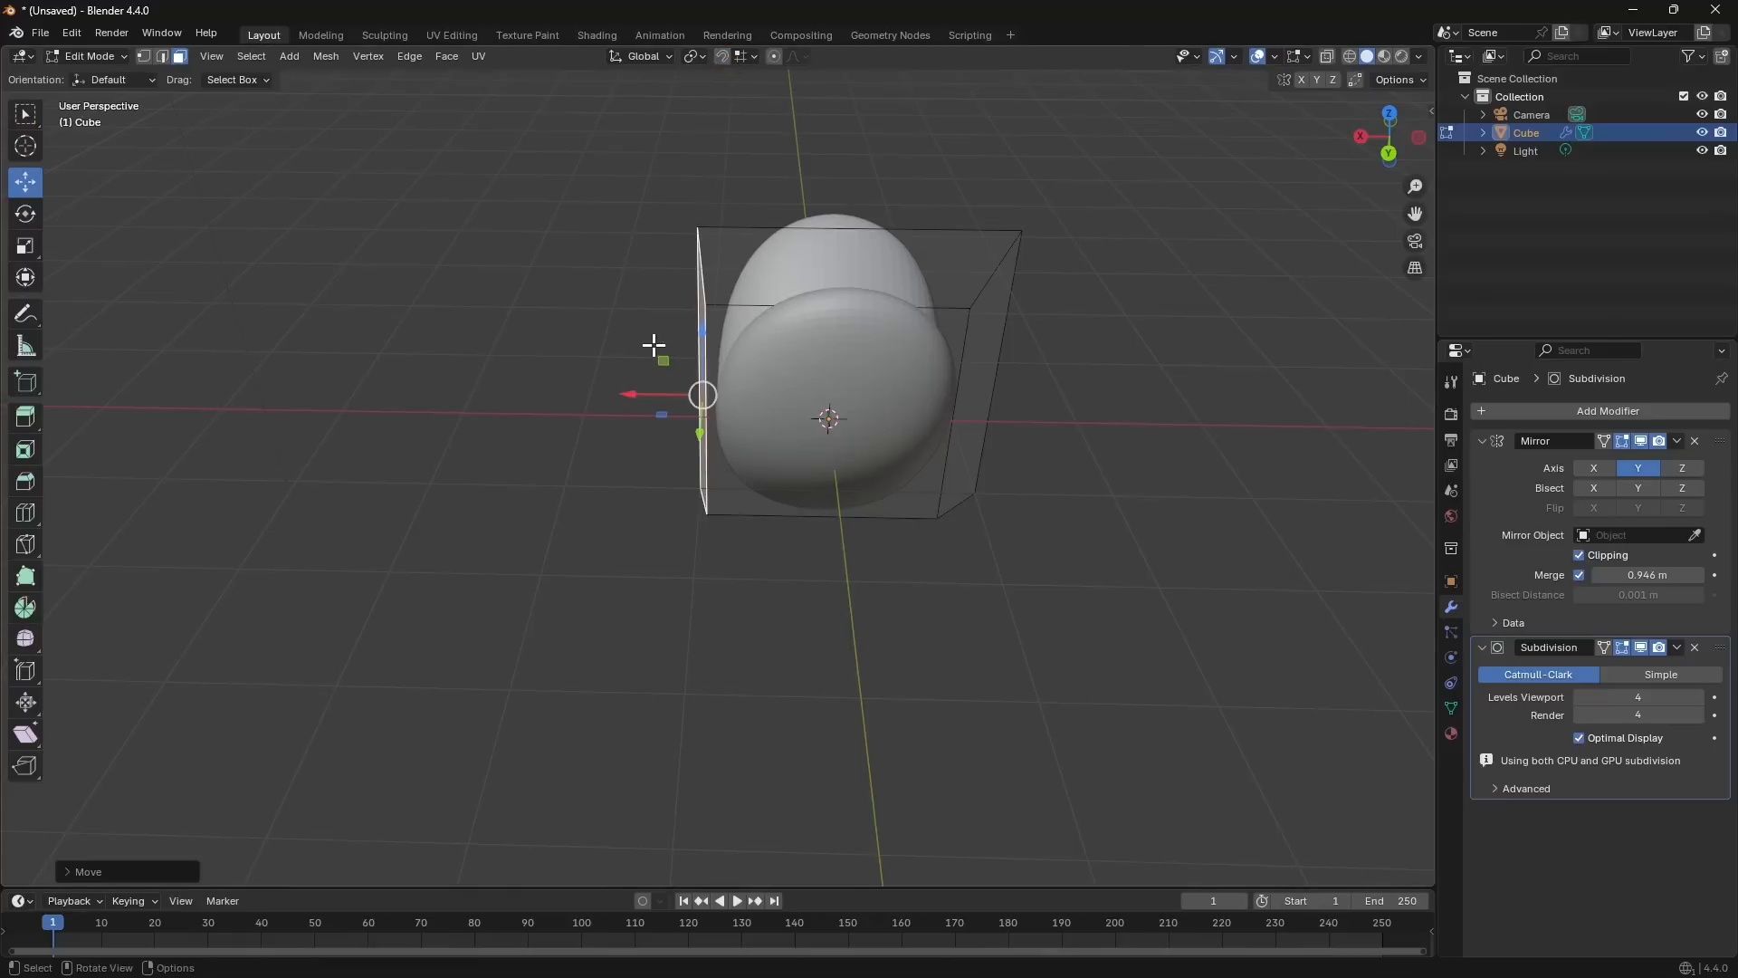
left_click_drag(643, 395, 751, 412)
middle_click_drag(752, 411, 962, 444)
left_click_drag(941, 429, 848, 421)
middle_click_drag(848, 421, 704, 339)
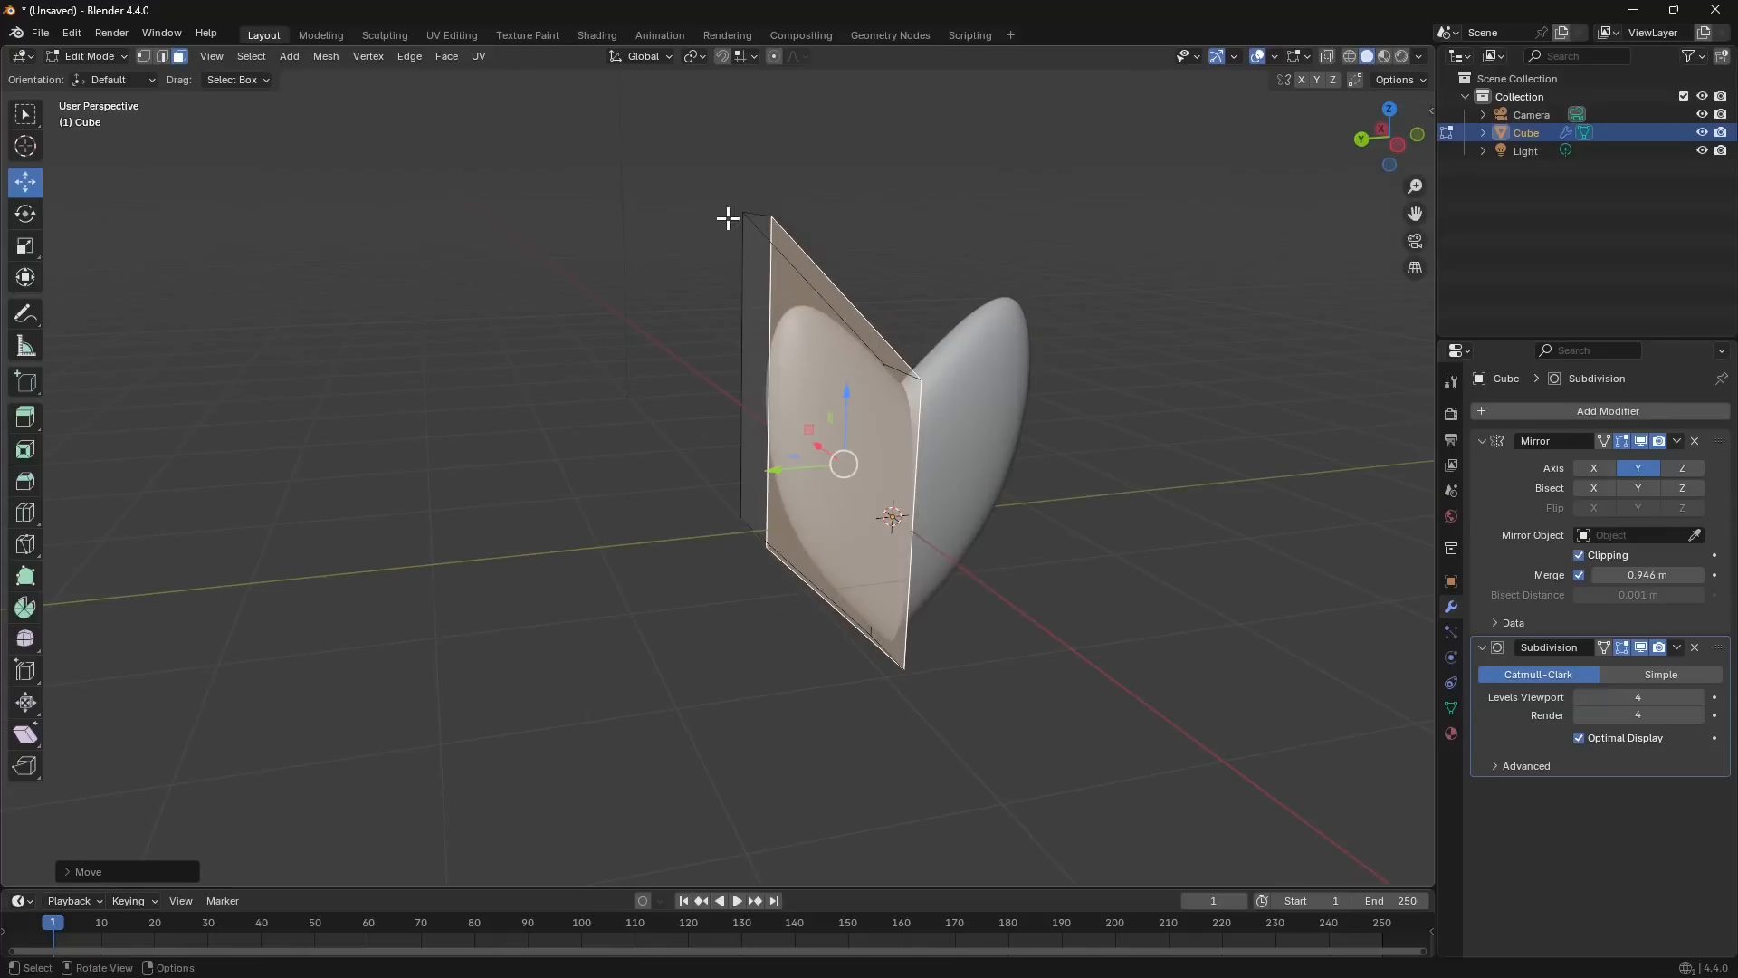
In edge selection mode, select the half's upper outer edge and move it down along Z.
left_click(162, 57)
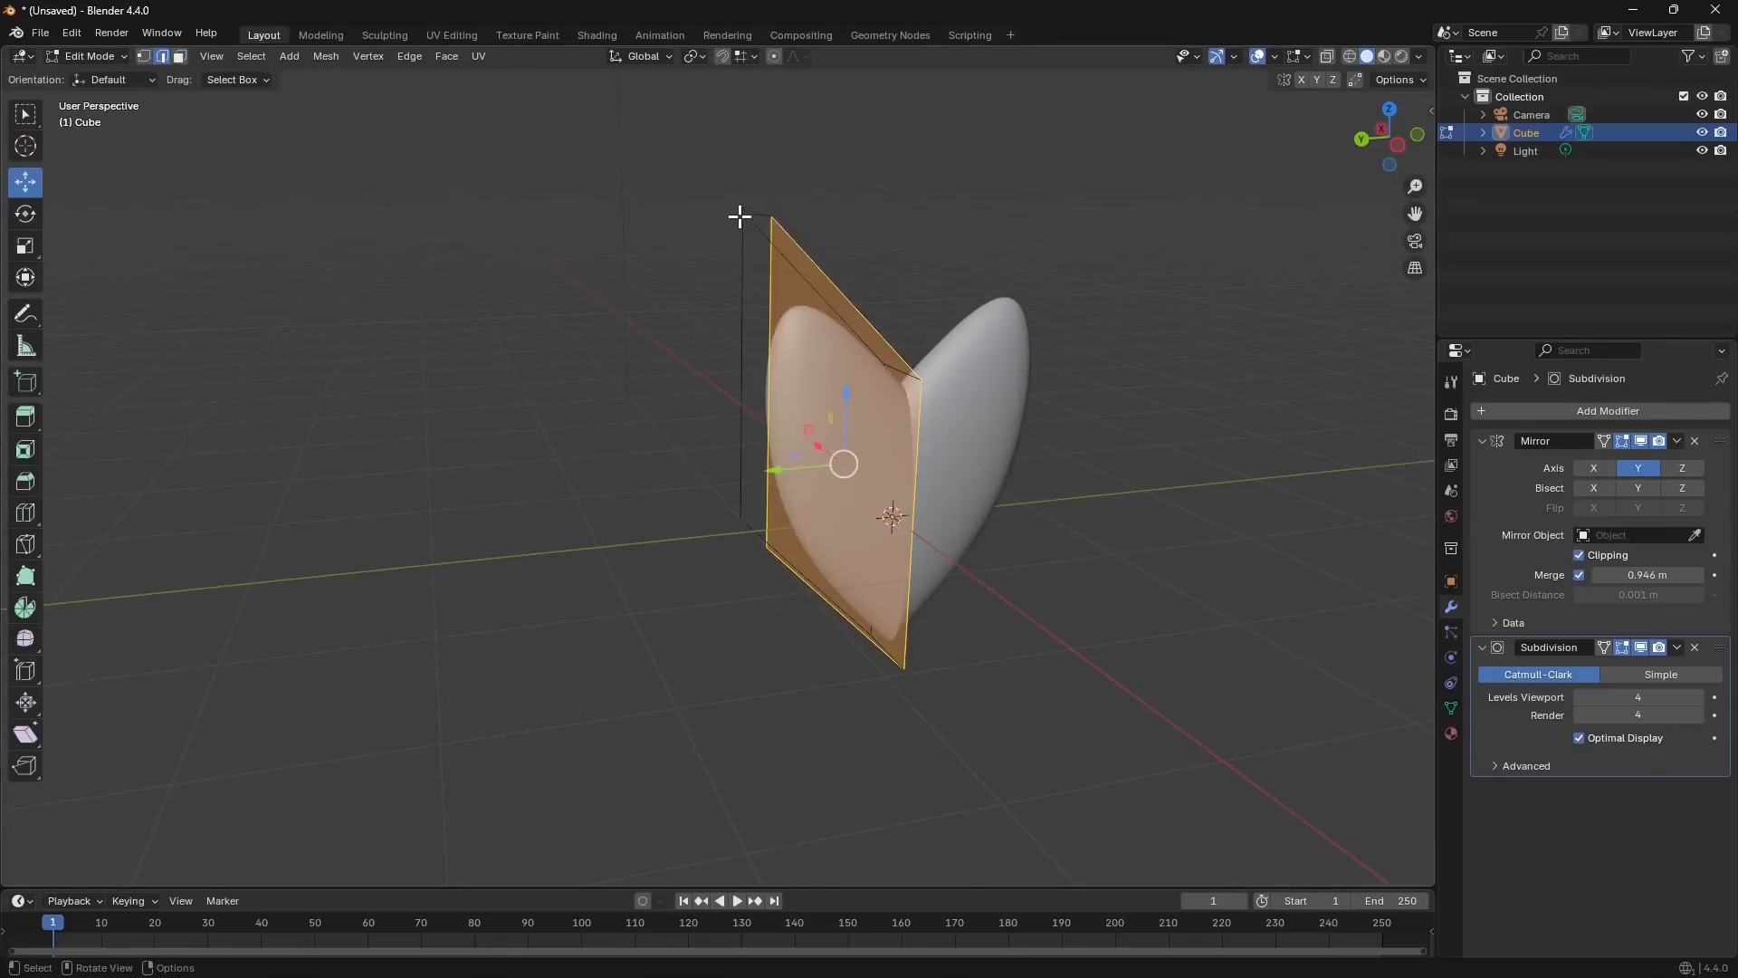
left_click(751, 211)
left_click_drag(754, 145, 757, 217)
middle_click_drag(853, 454, 794, 431)
Select the half's lower outer edge and move it outward along Y to widen the heart.
left_click(685, 510)
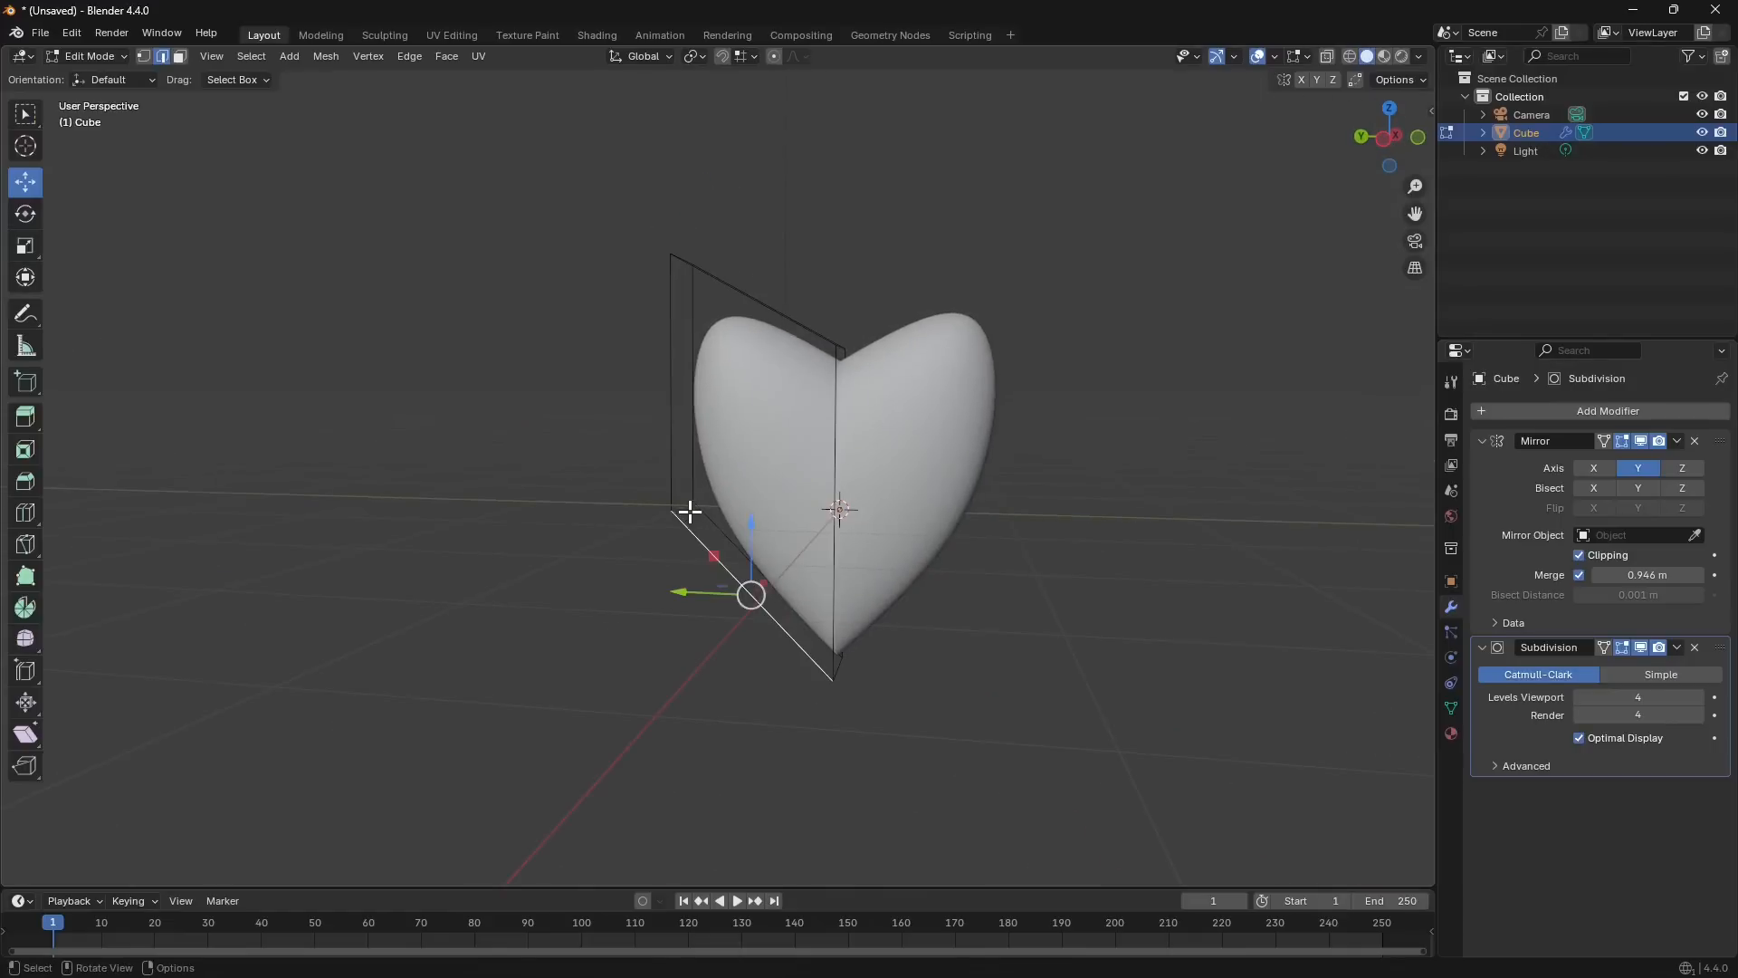
mouse_move(687, 508)
middle_mouse_down()
mouse_move(722, 531)
mouse_move(663, 514)
middle_mouse_up()
left_click(731, 513)
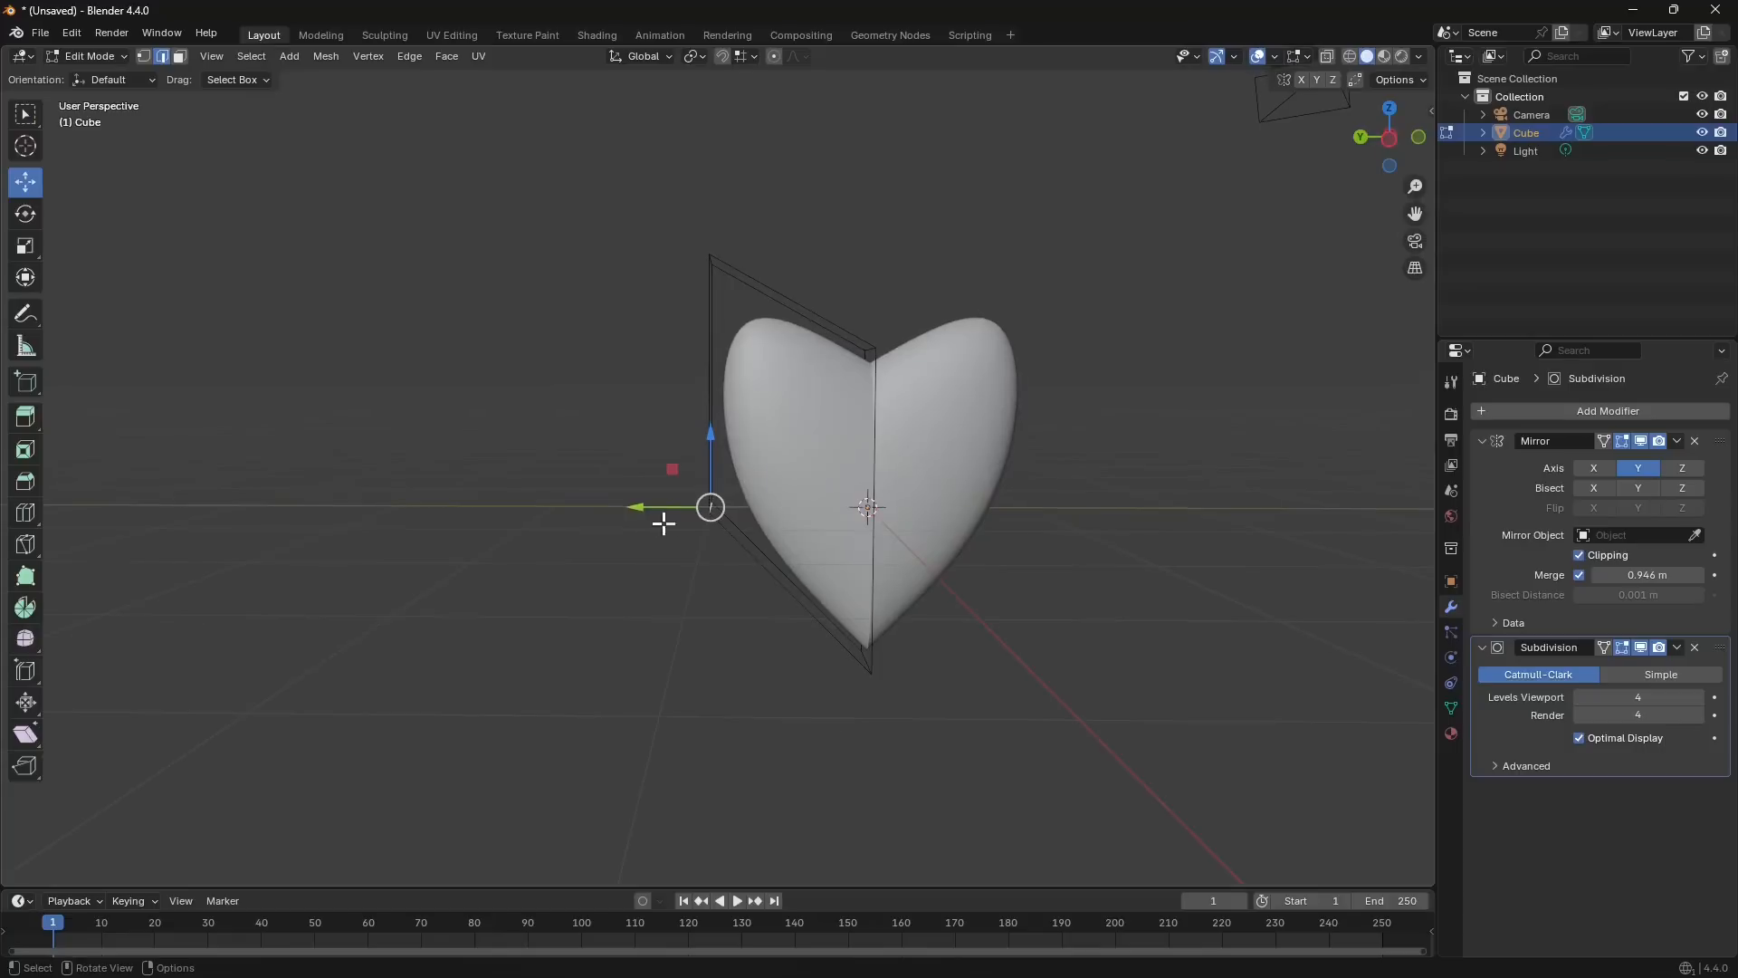
left_click_drag(661, 509, 602, 505)
Select the upper outer edge and nudge it slightly up along Z.
left_click(715, 266)
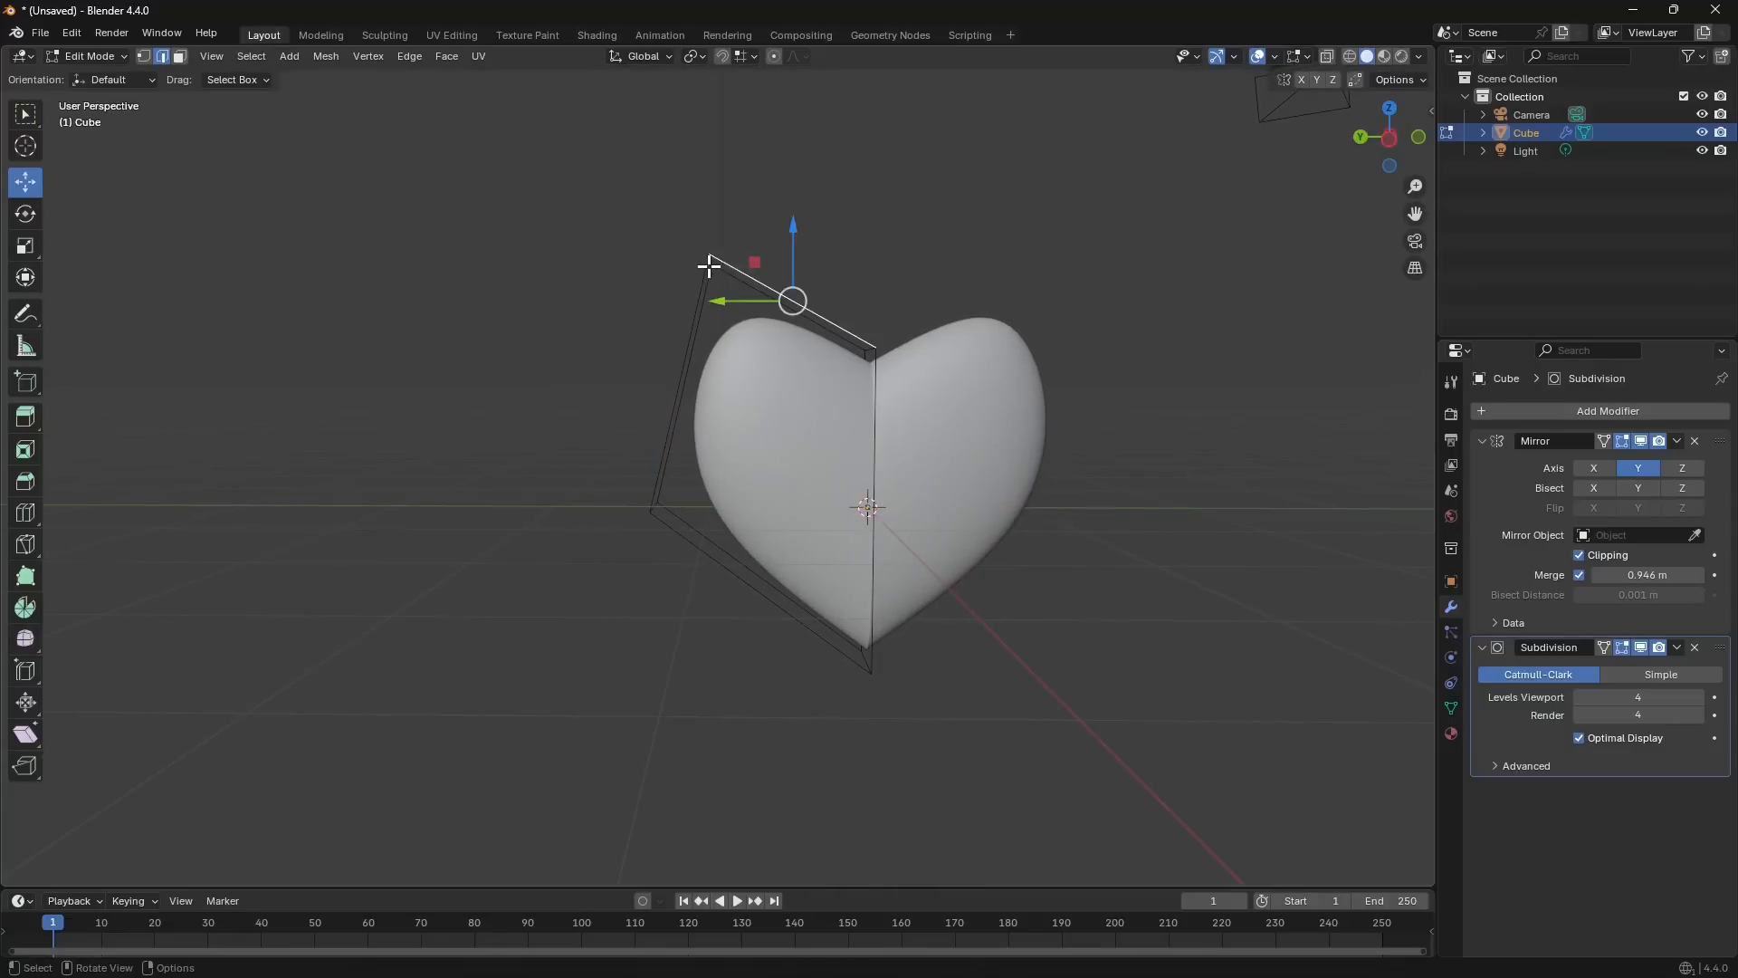
middle_click_drag(709, 265, 776, 309)
left_click(757, 274)
left_click_drag(757, 203, 749, 200)
middle_click_drag(749, 199, 652, 368)
Reselect the lower outer edge and fine-tune it slightly inward along Y and down along Z.
middle_click_drag(670, 535, 690, 489)
left_click(702, 517)
mouse_move(678, 427)
left_mouse_down()
mouse_move(675, 503)
mouse_move(679, 416)
mouse_move(683, 438)
left_mouse_up()
middle_click_drag(683, 439, 709, 501)
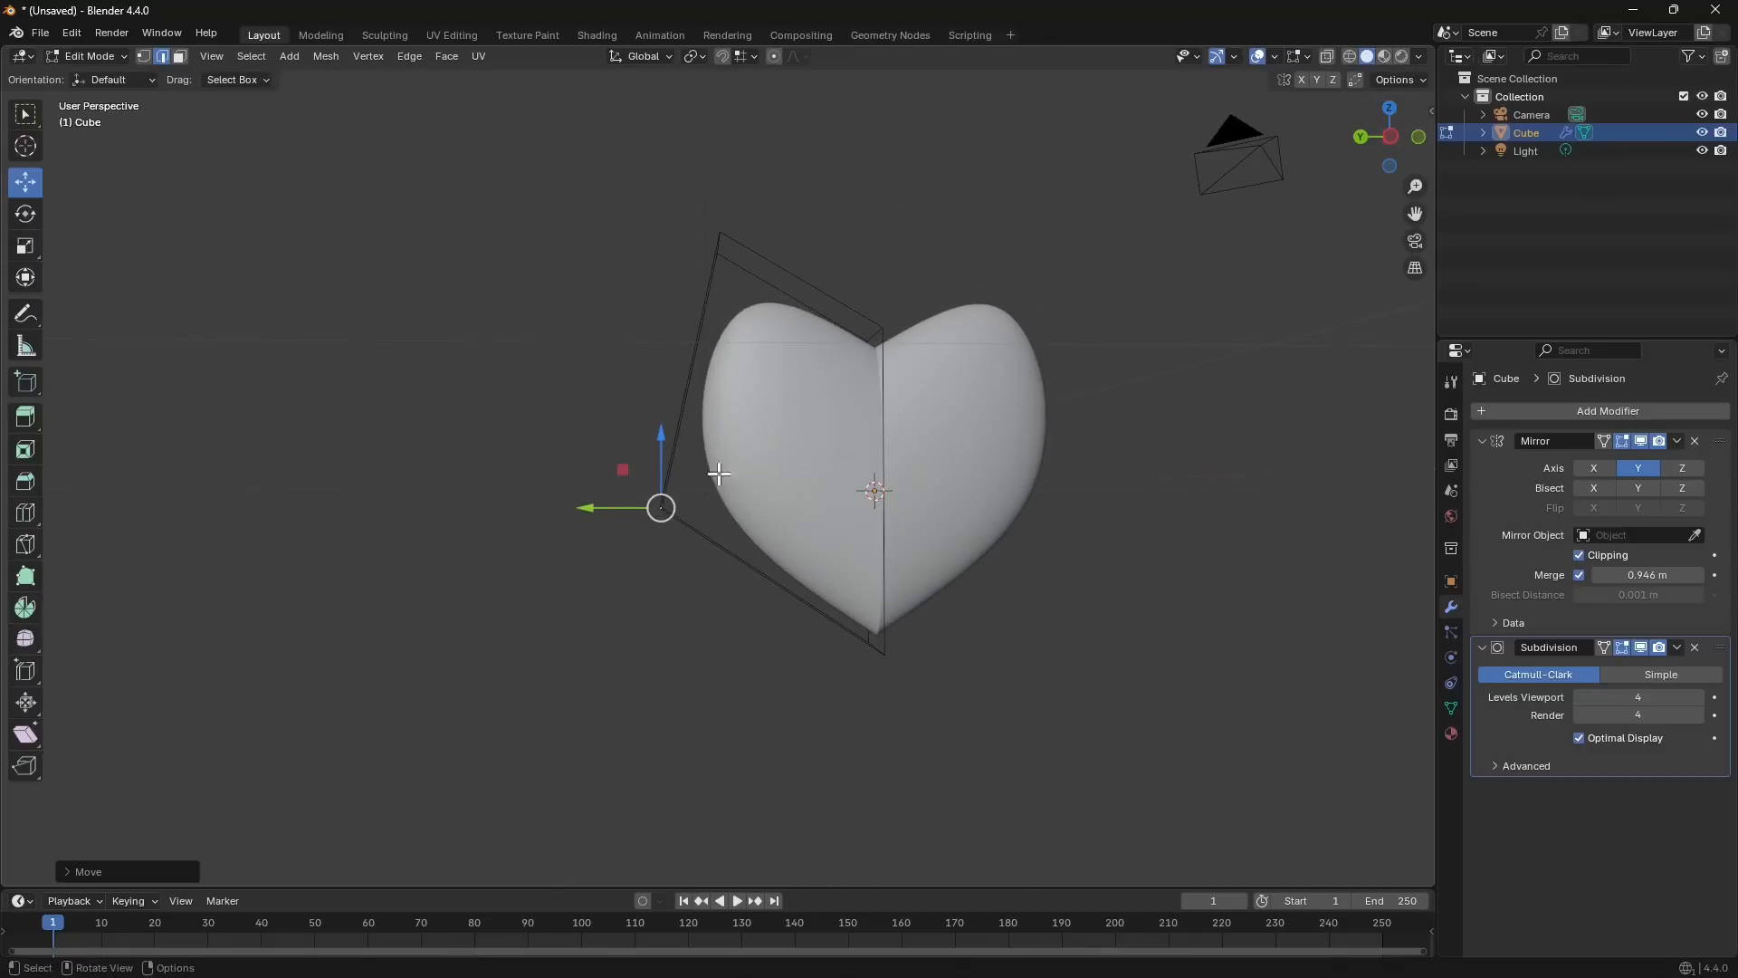
mouse_move(609, 525)
left_mouse_down()
mouse_move(749, 507)
mouse_move(567, 508)
mouse_move(622, 513)
left_mouse_up()
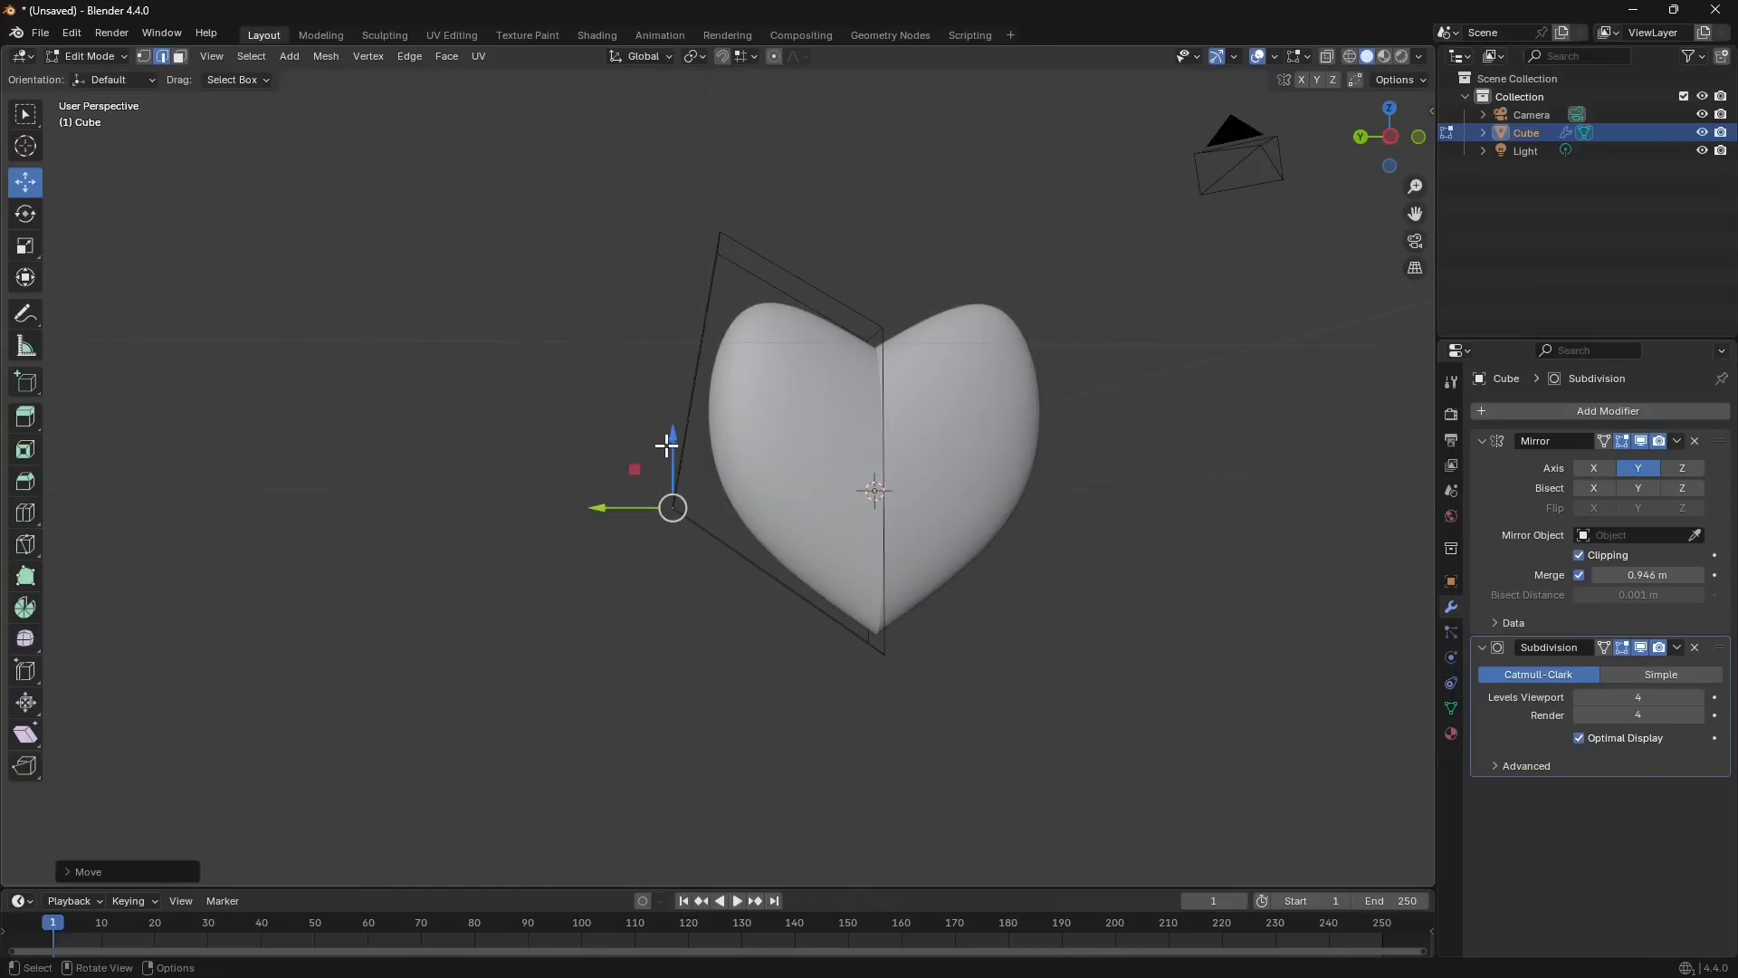
left_click_drag(670, 444, 674, 476)
left_click_drag(616, 533, 631, 532)
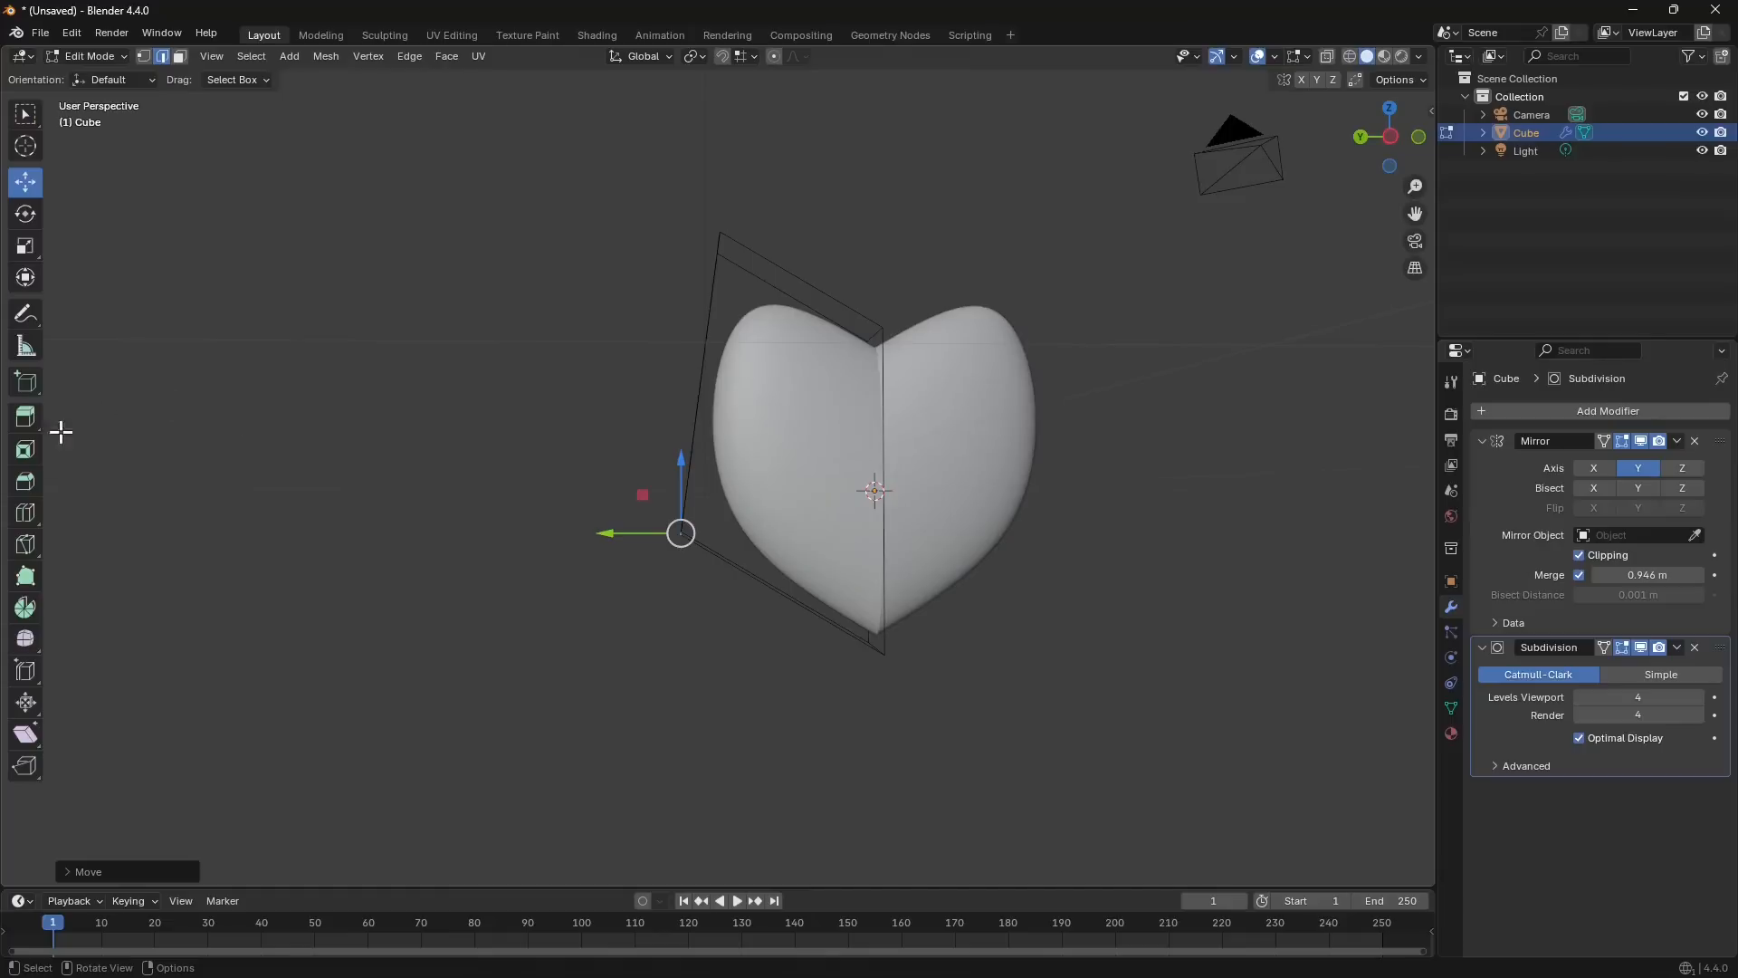
Add a single loop cut across the middle of the half's height with the Loop Cut tool.
left_click(27, 521)
left_click(698, 398)
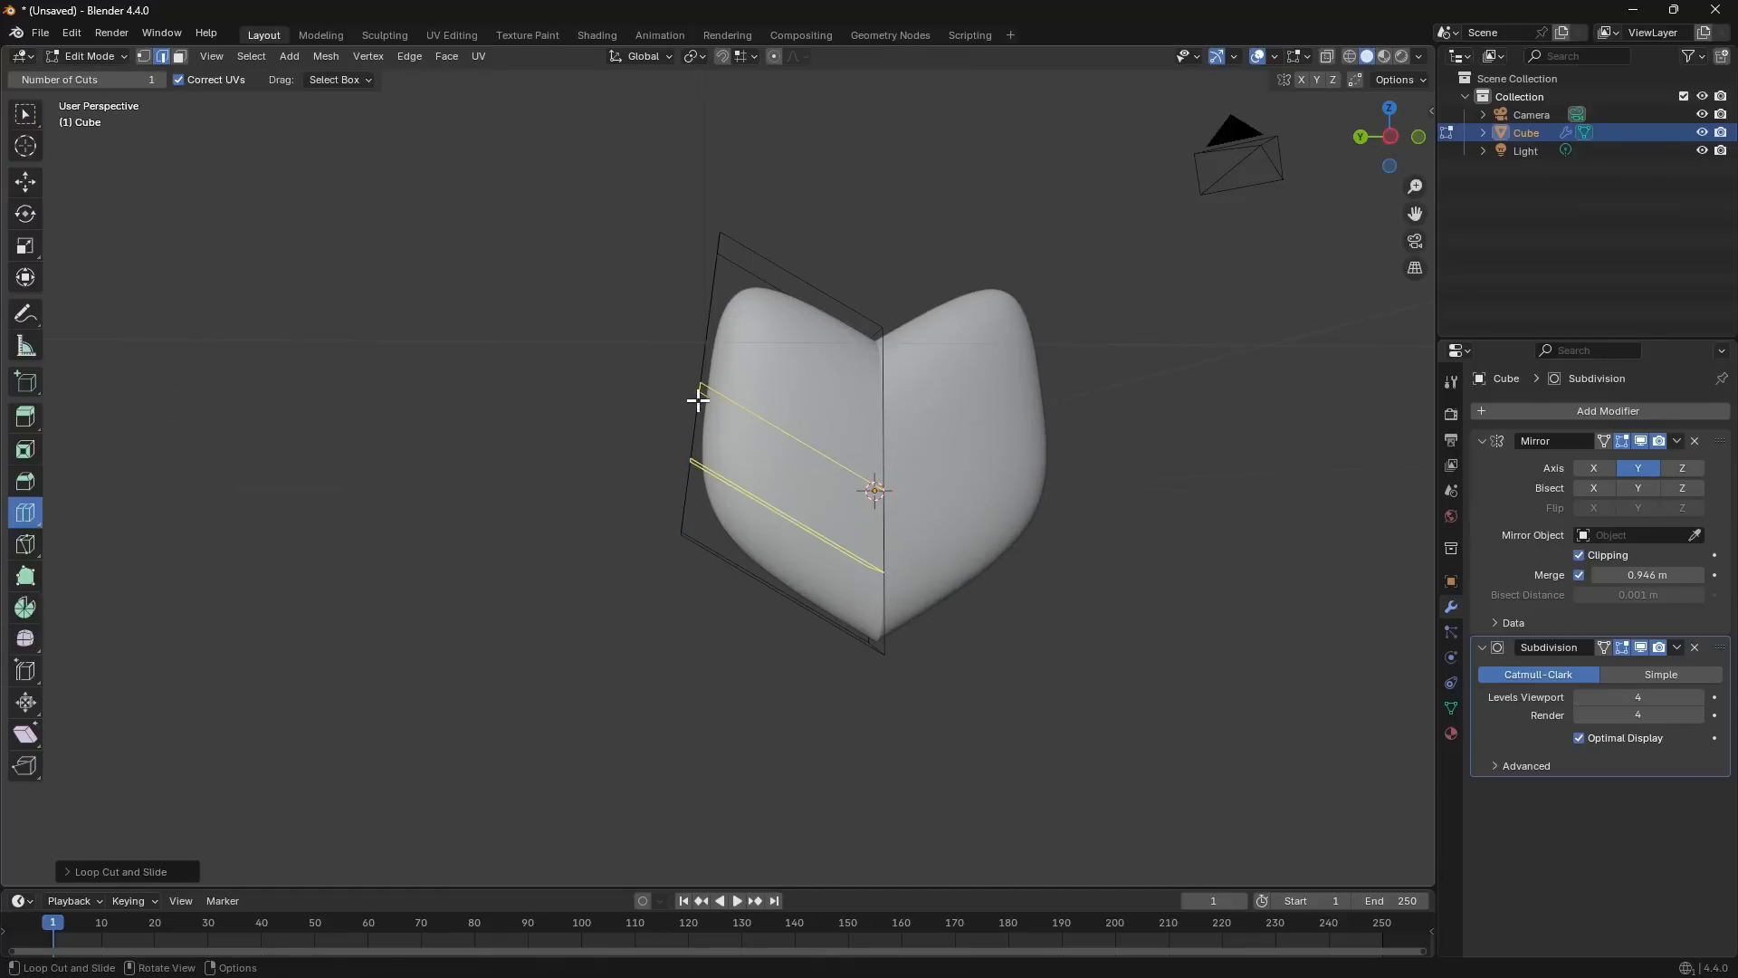
middle_click_drag(752, 505, 757, 450)
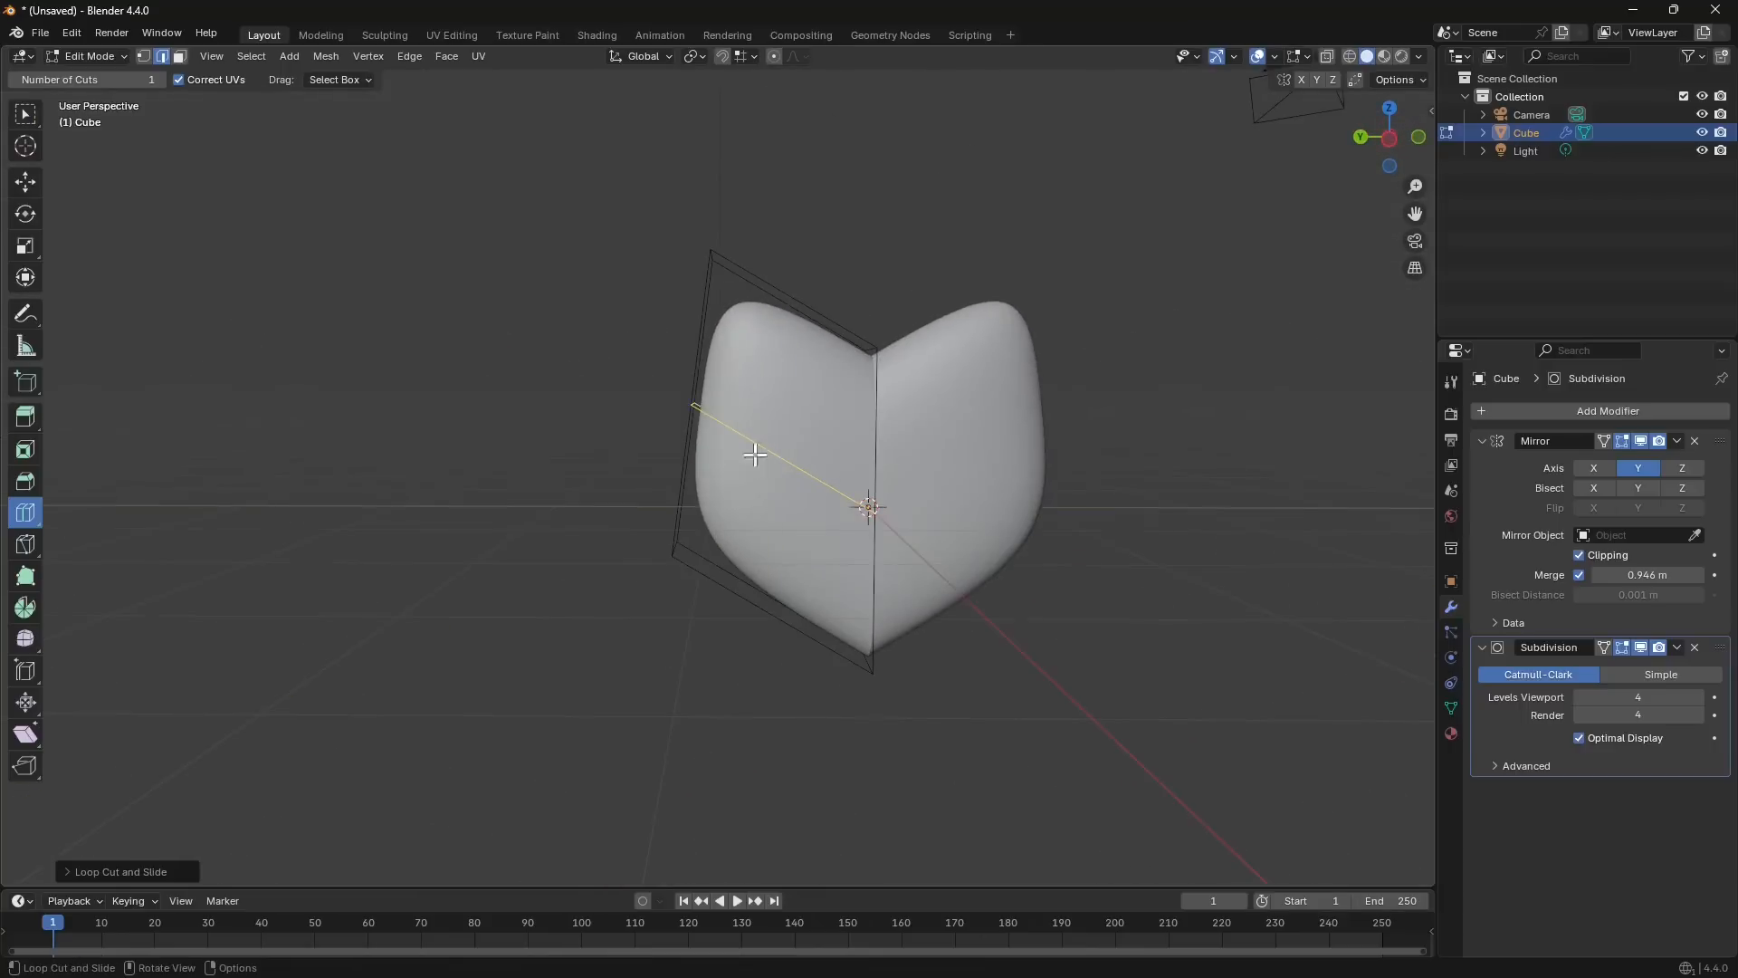
Try a vertical loop cut through the middle of the half's width and undo it.
key("ctrl+z")
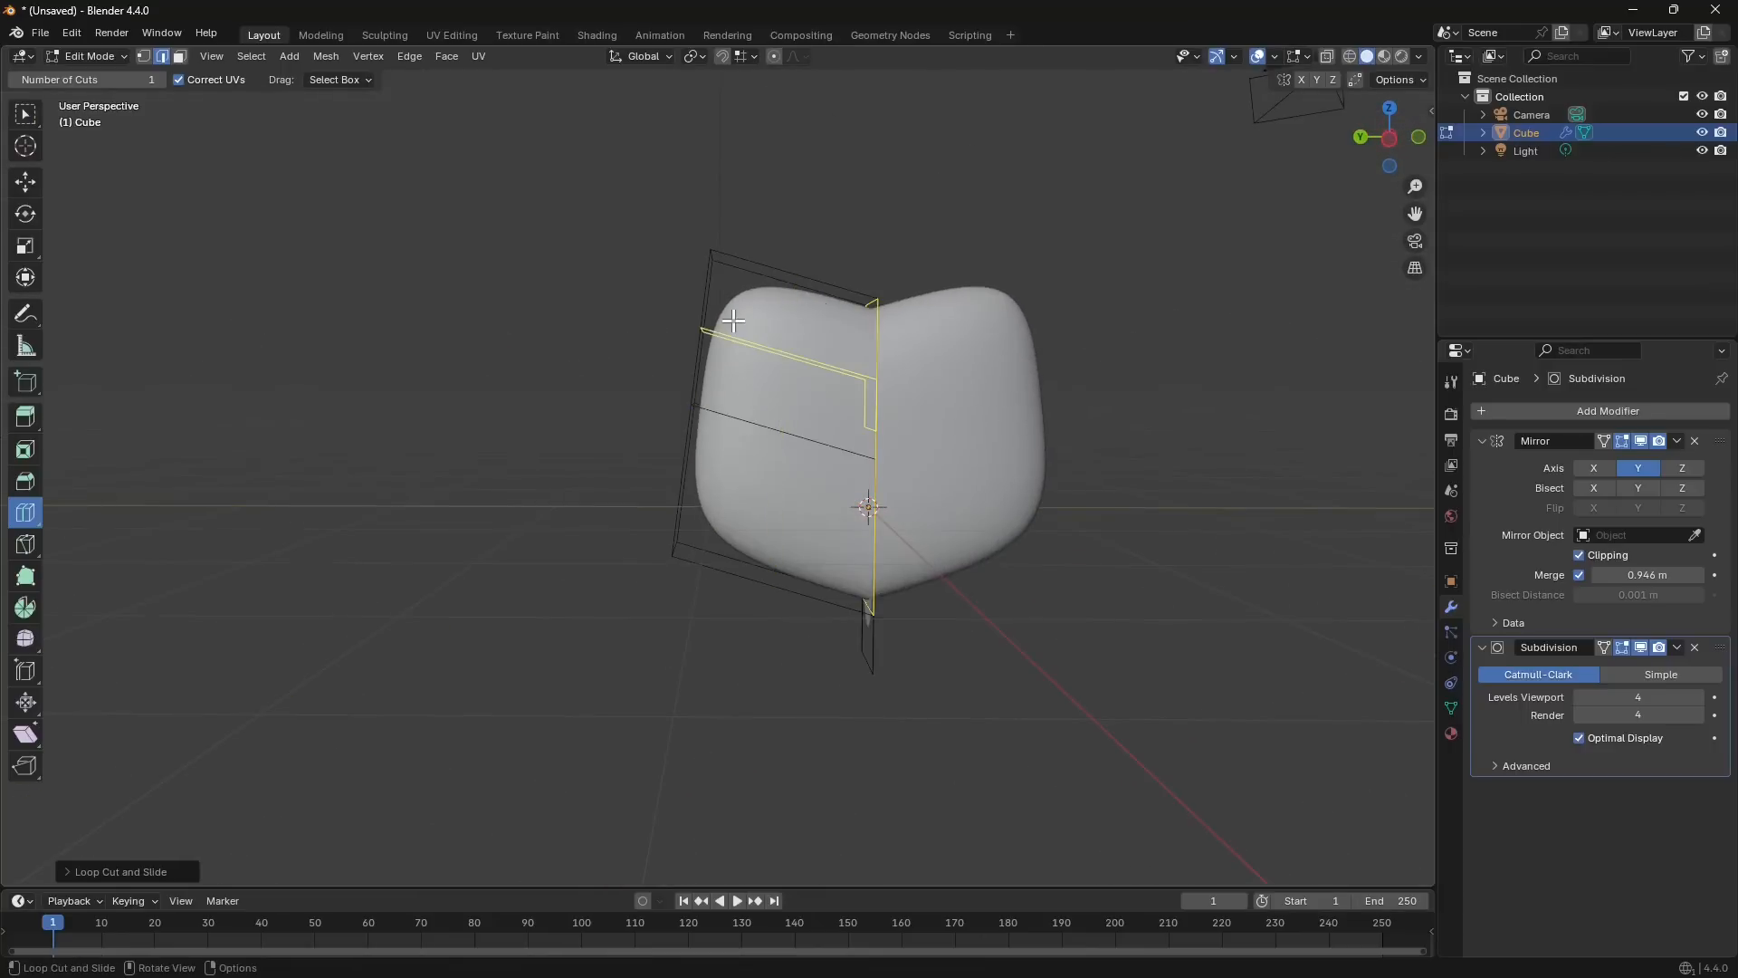
key("ctrl+shift+z")
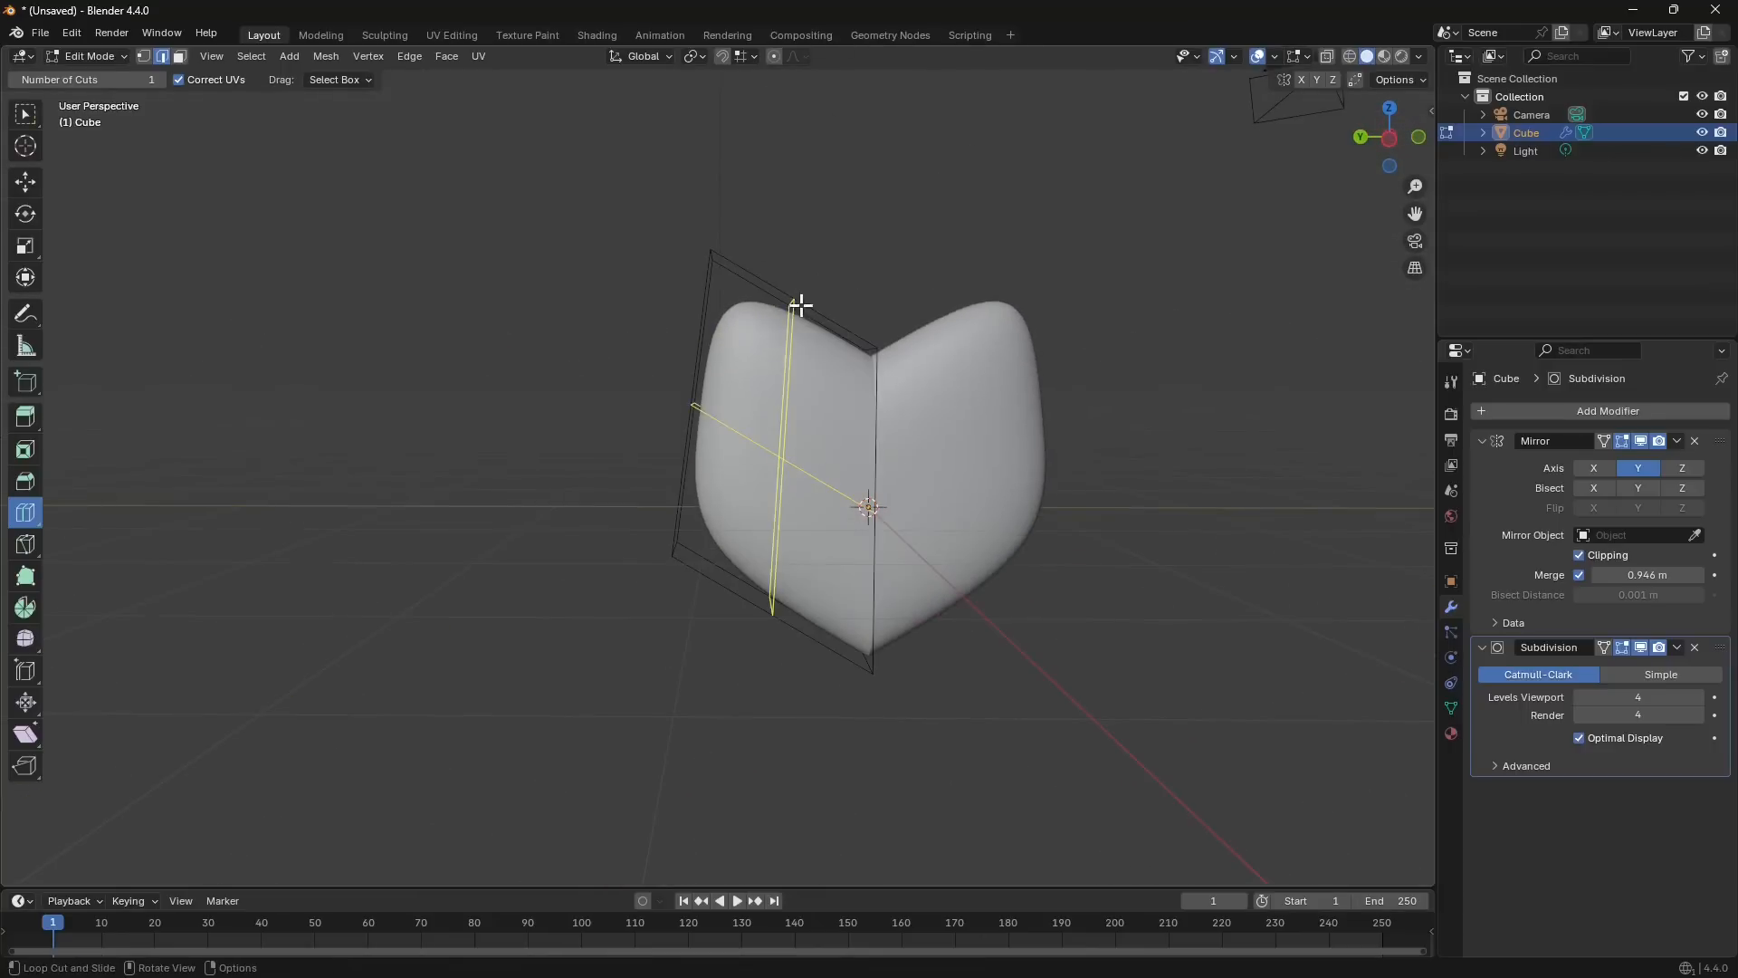
key("ctrl+z")
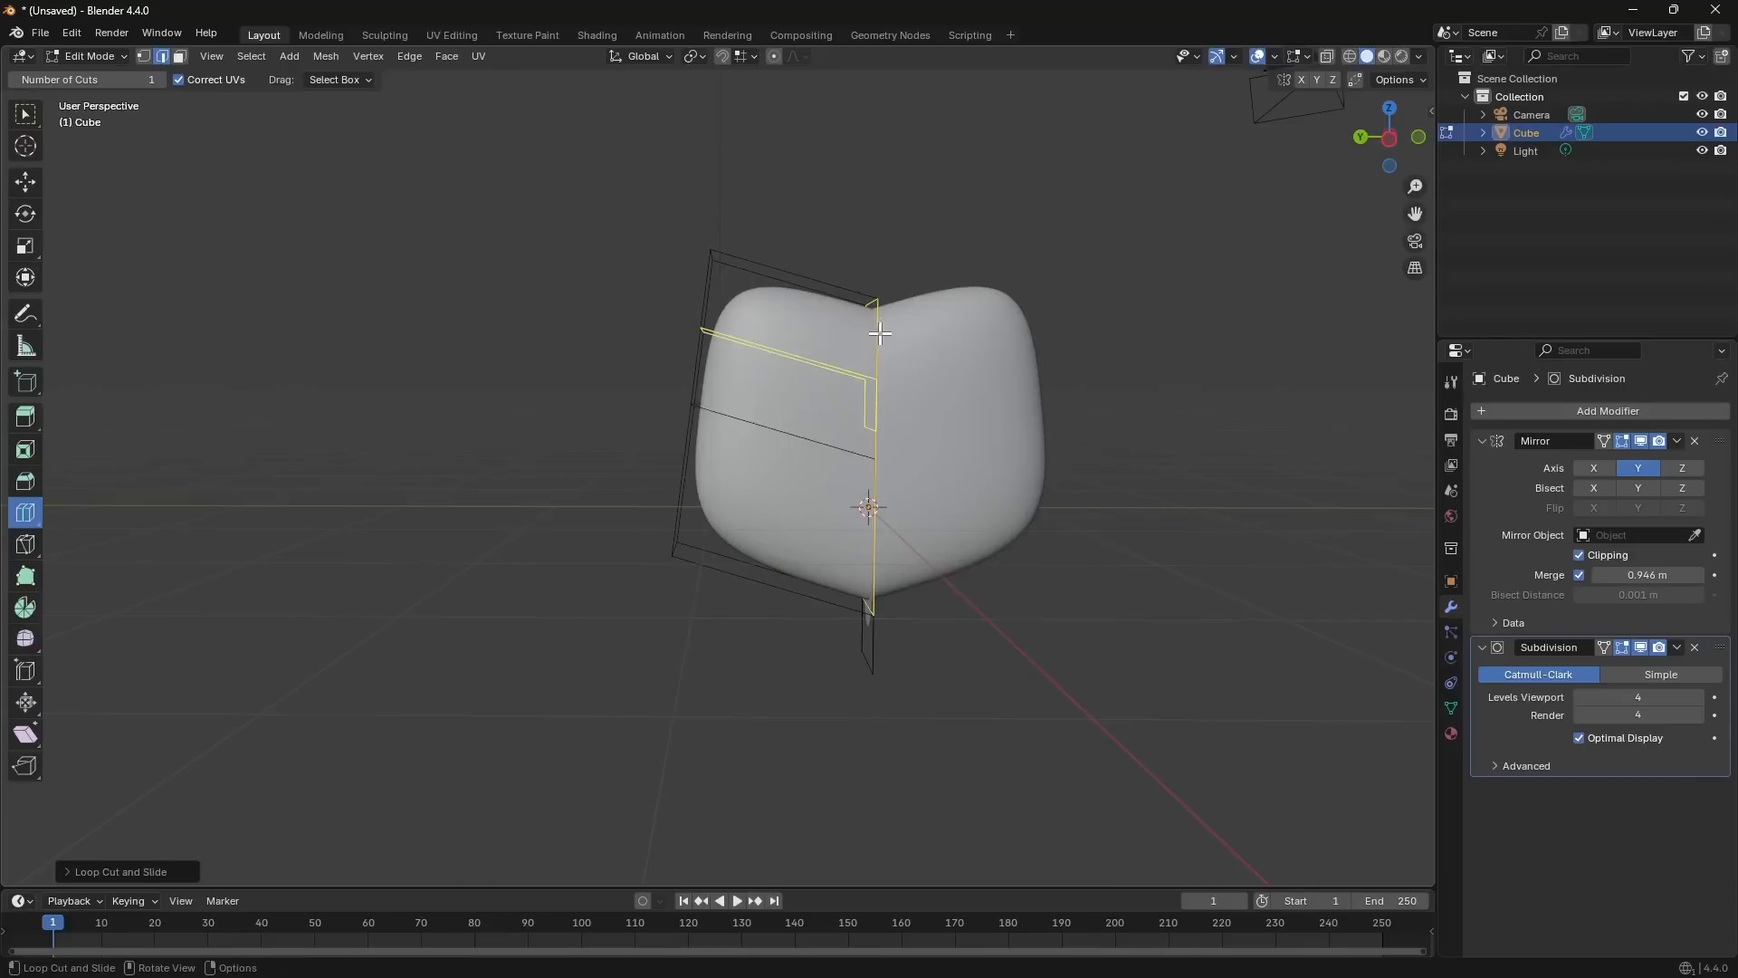
key("ctrl+shift+z")
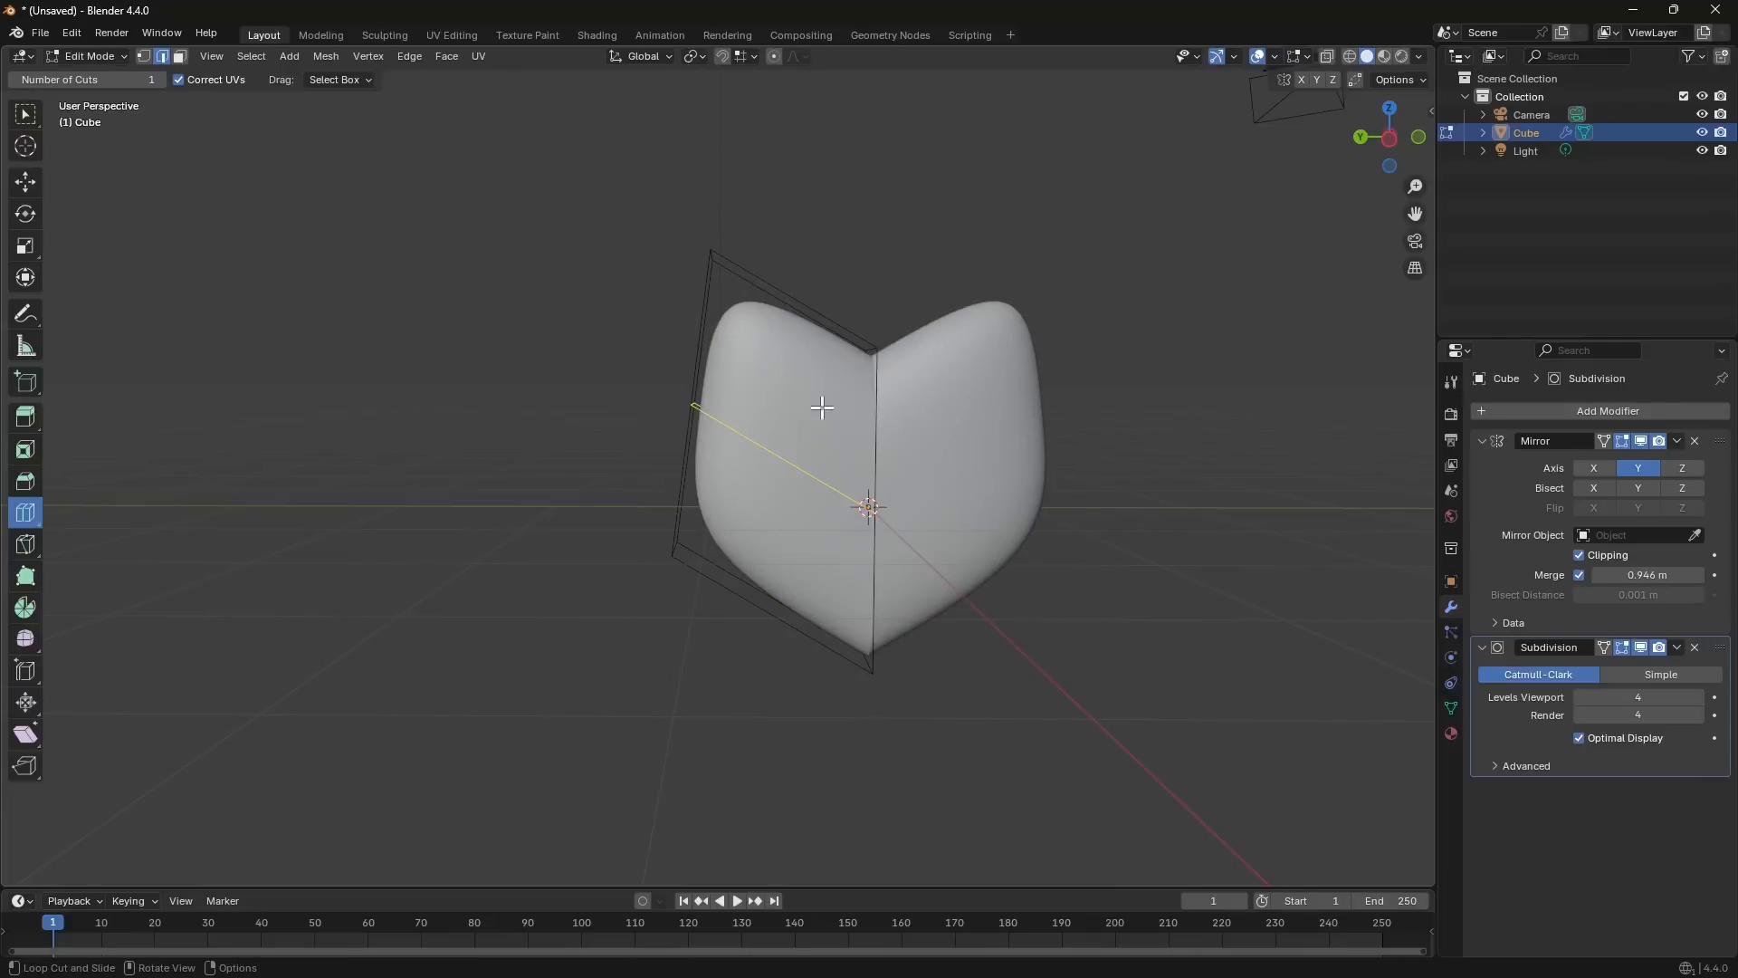
Try extra loop cuts above and below the middle loop plus a vertical one, and undo them all.
left_click(703, 316)
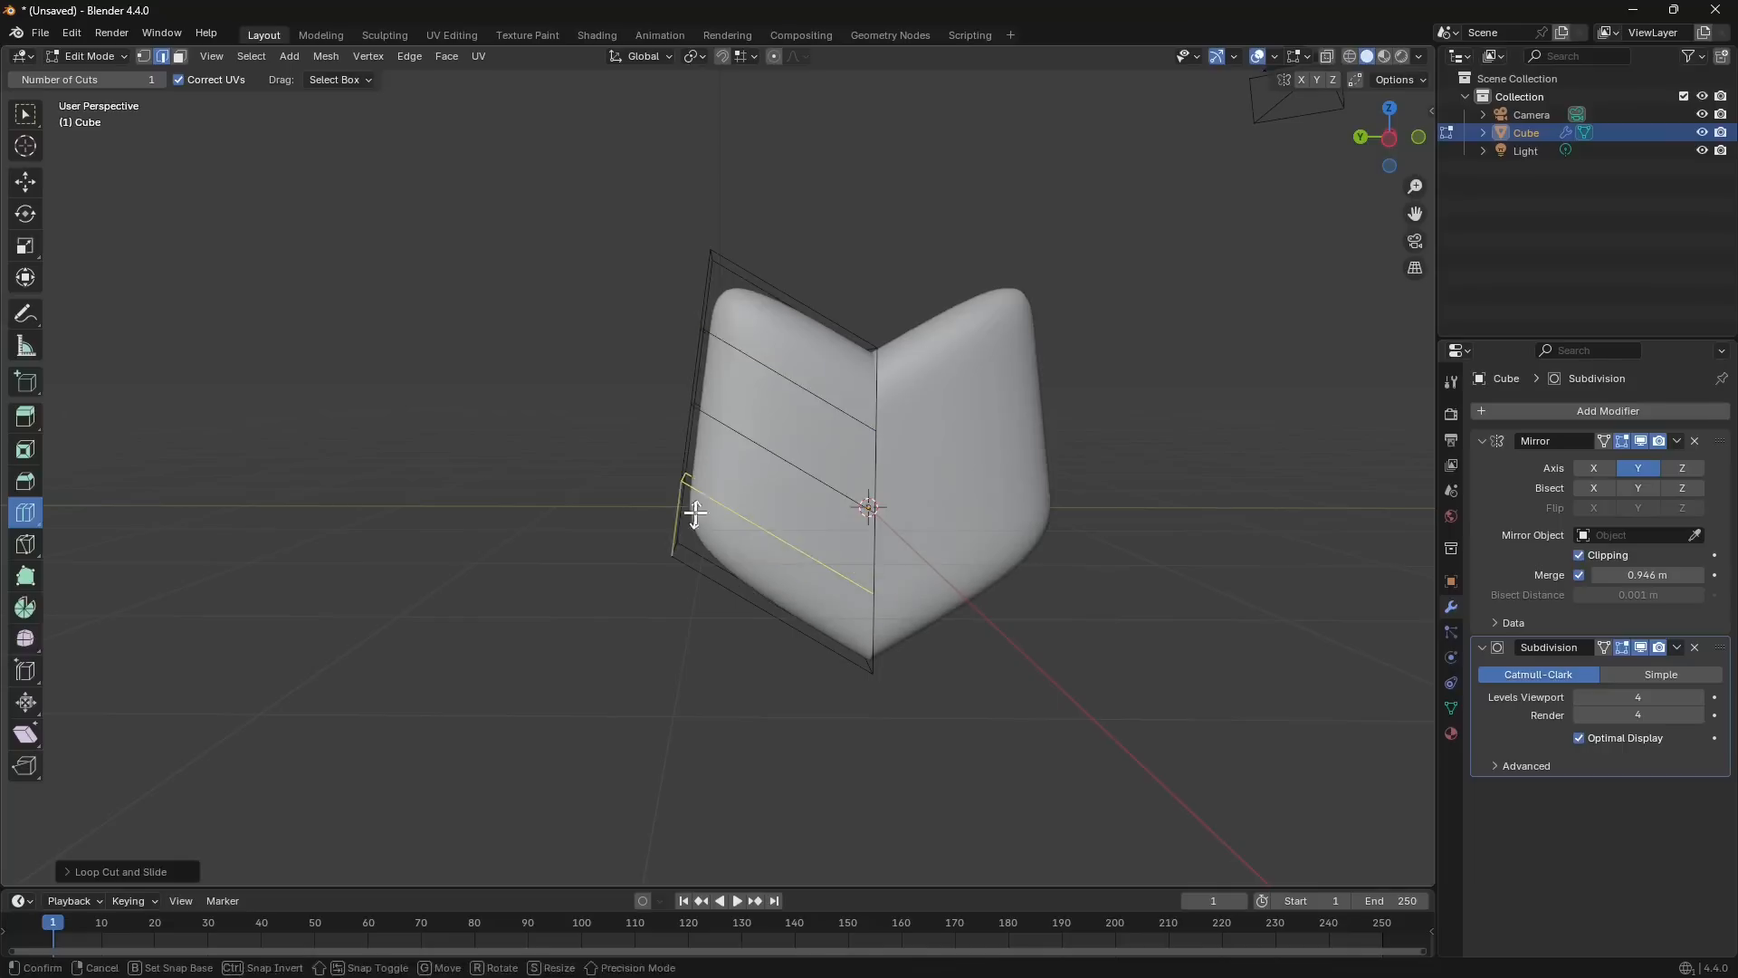
left_click(736, 508)
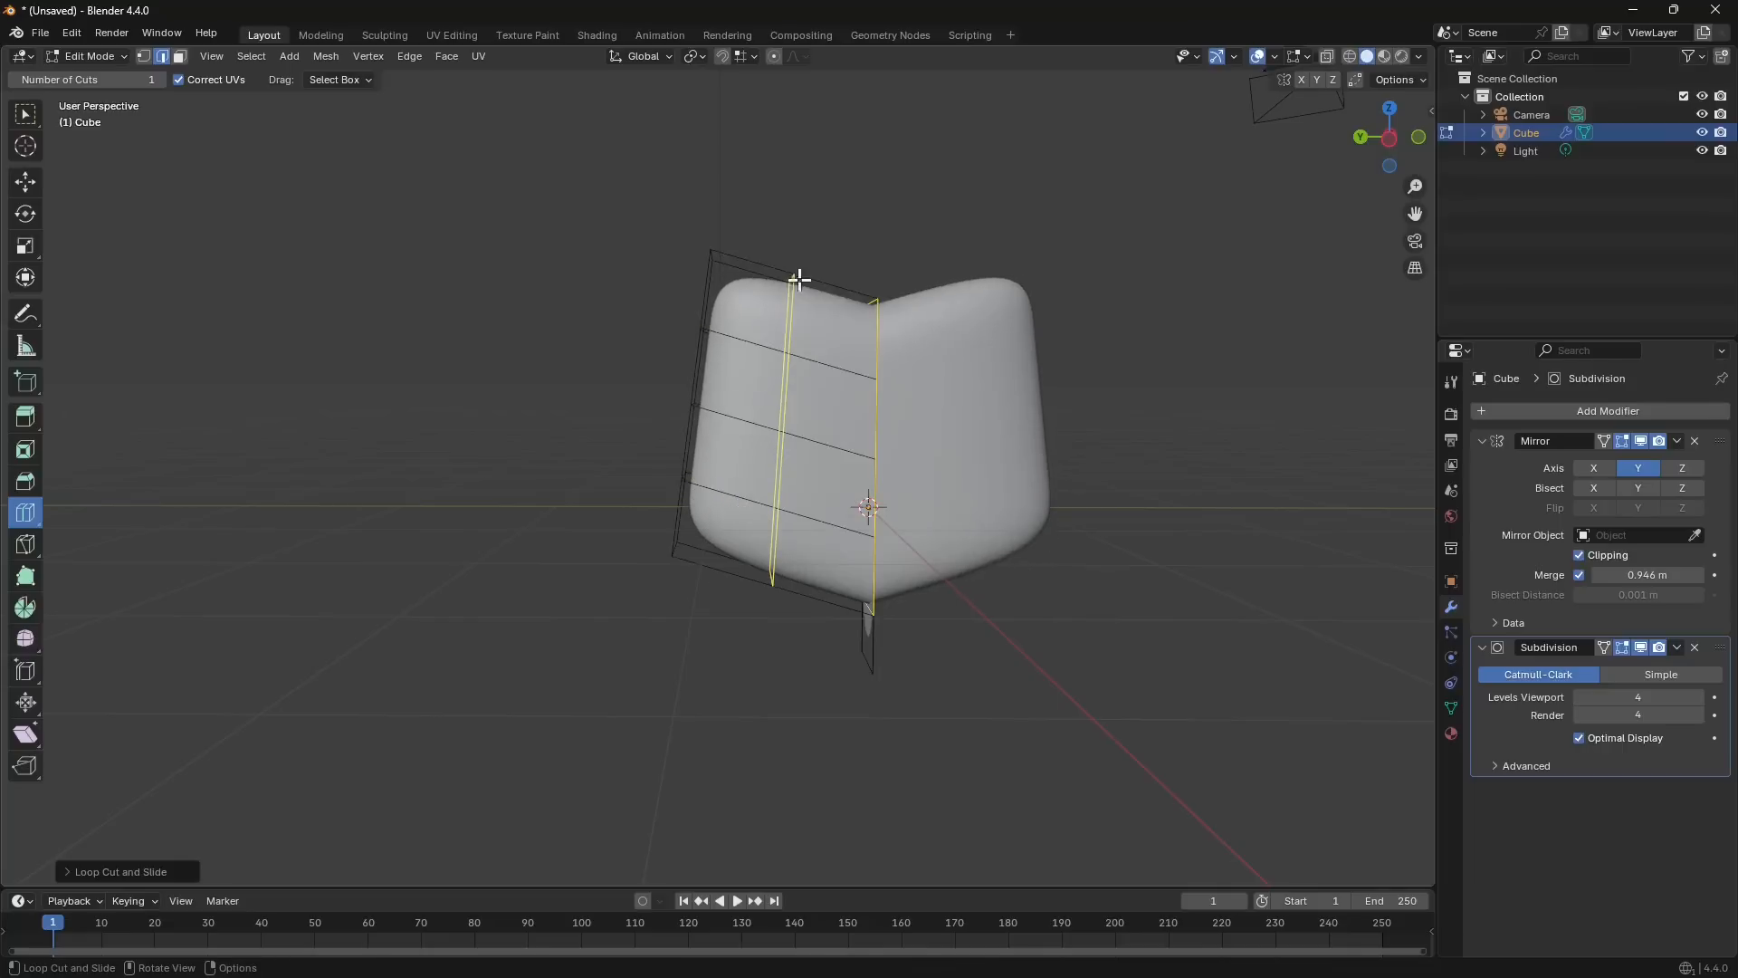
middle_click_drag(752, 469, 746, 399)
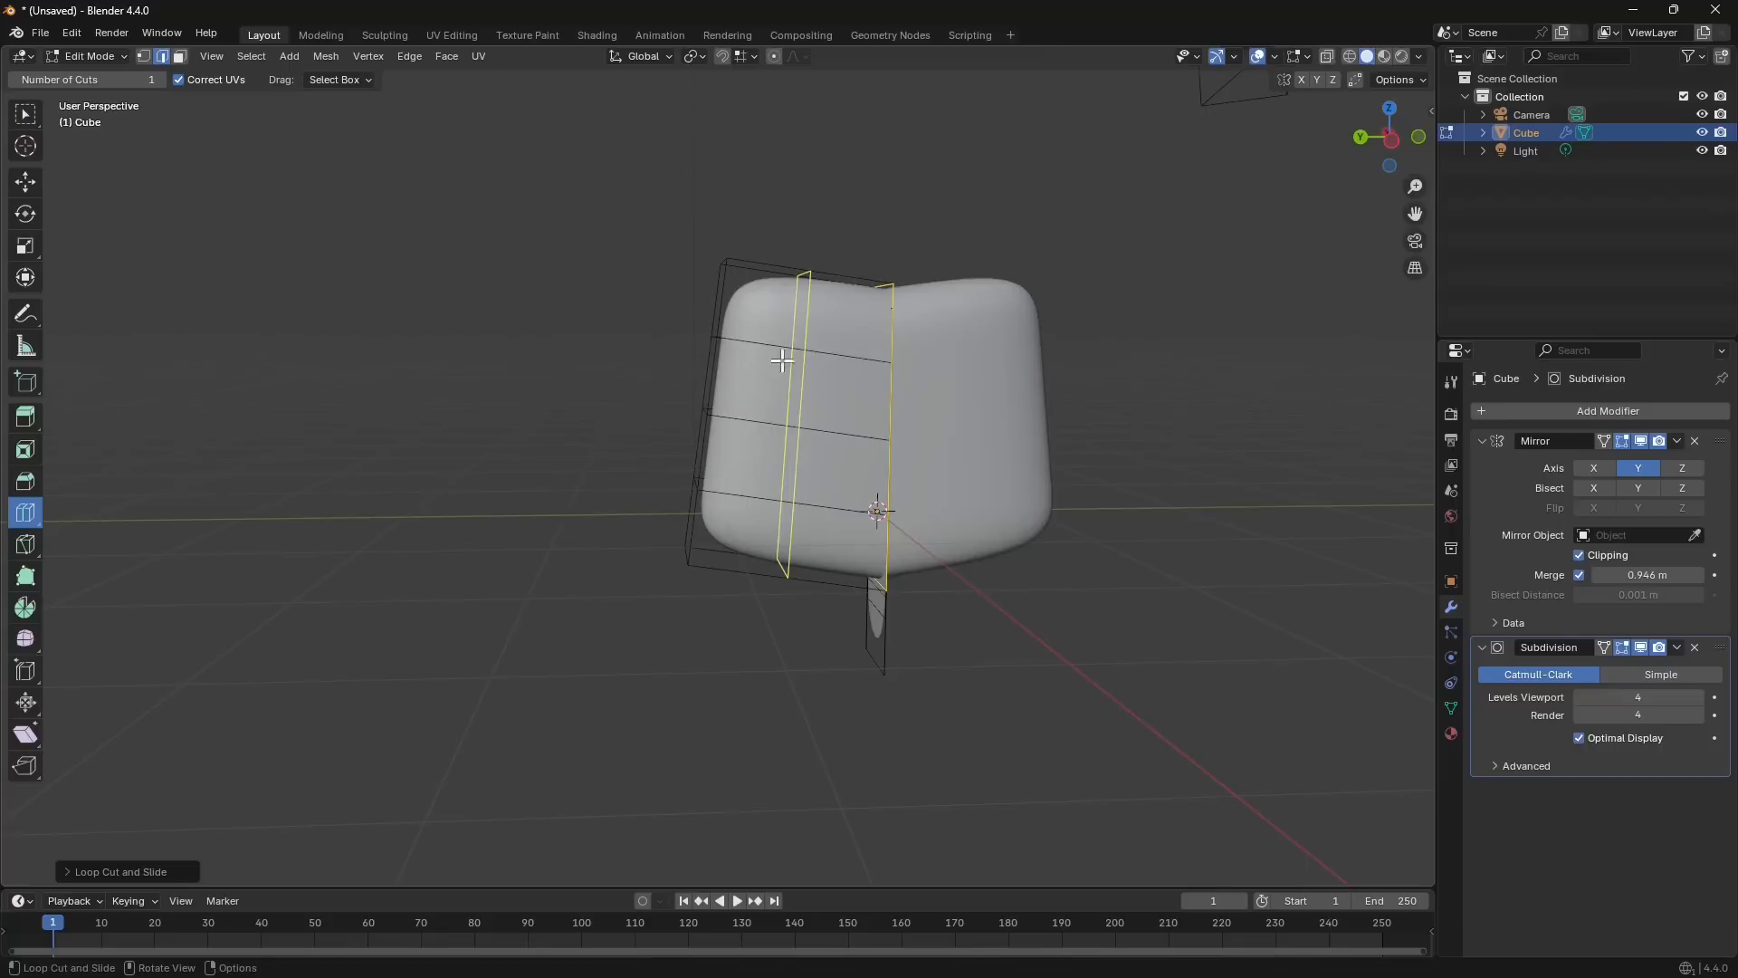
left_click_drag(782, 360, 791, 422)
key("ctrl+z")
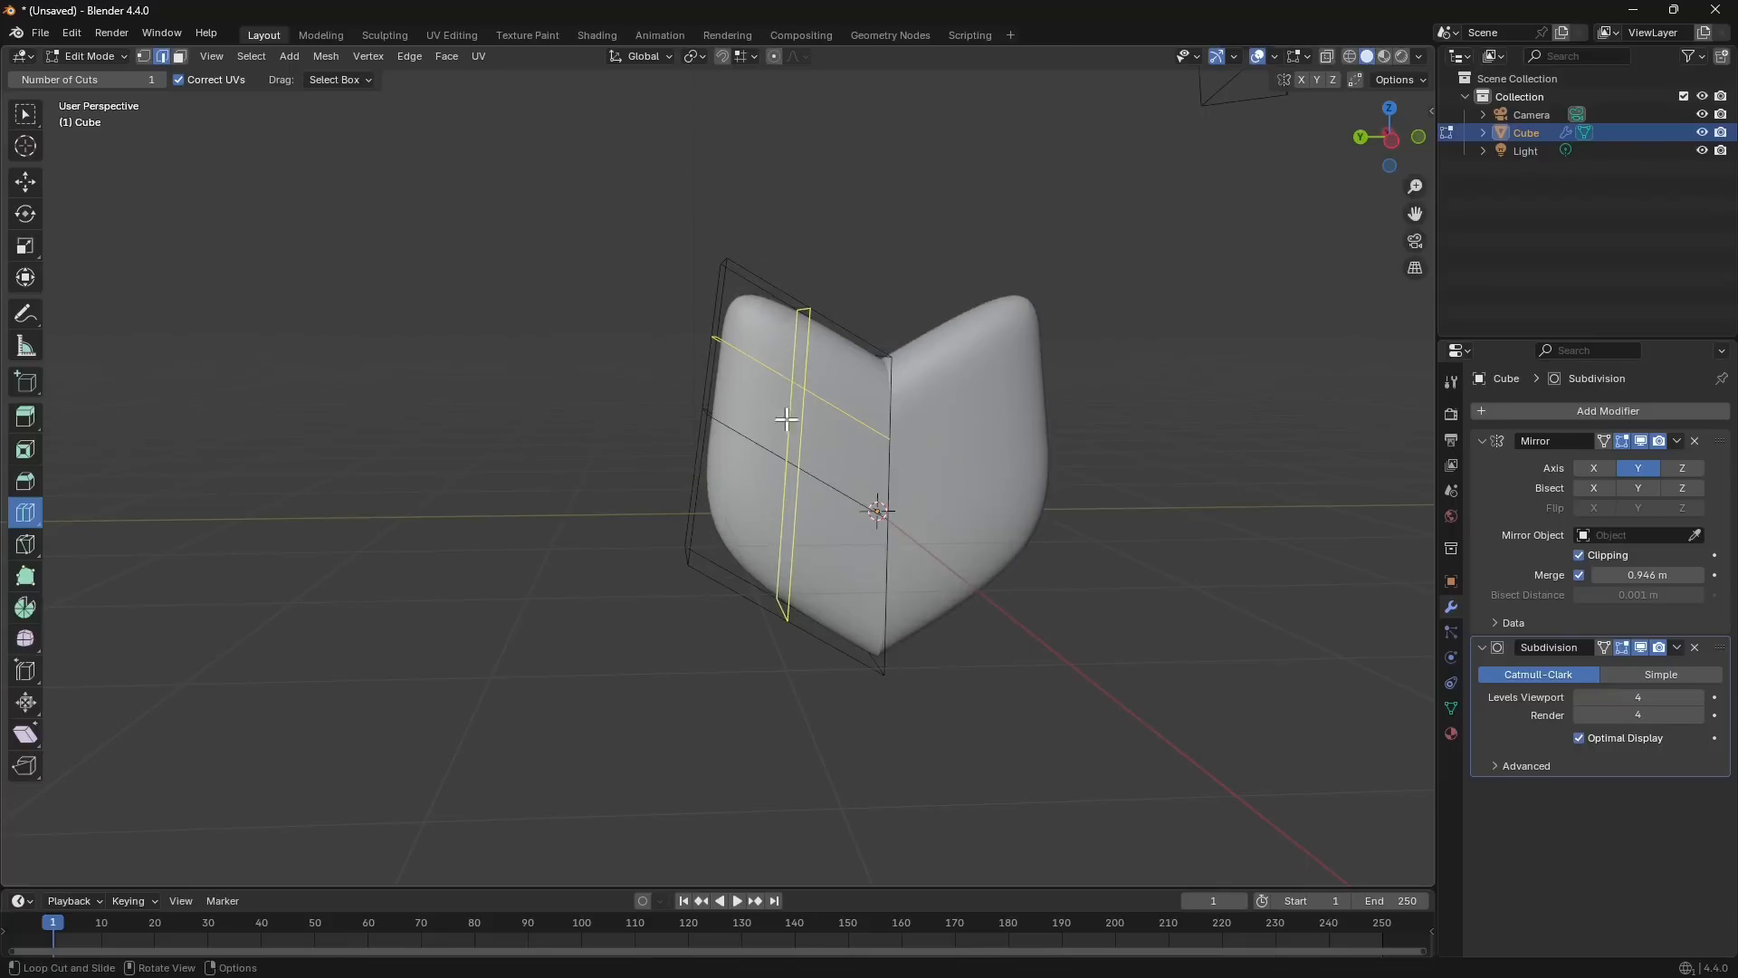
key("ctrl+z")
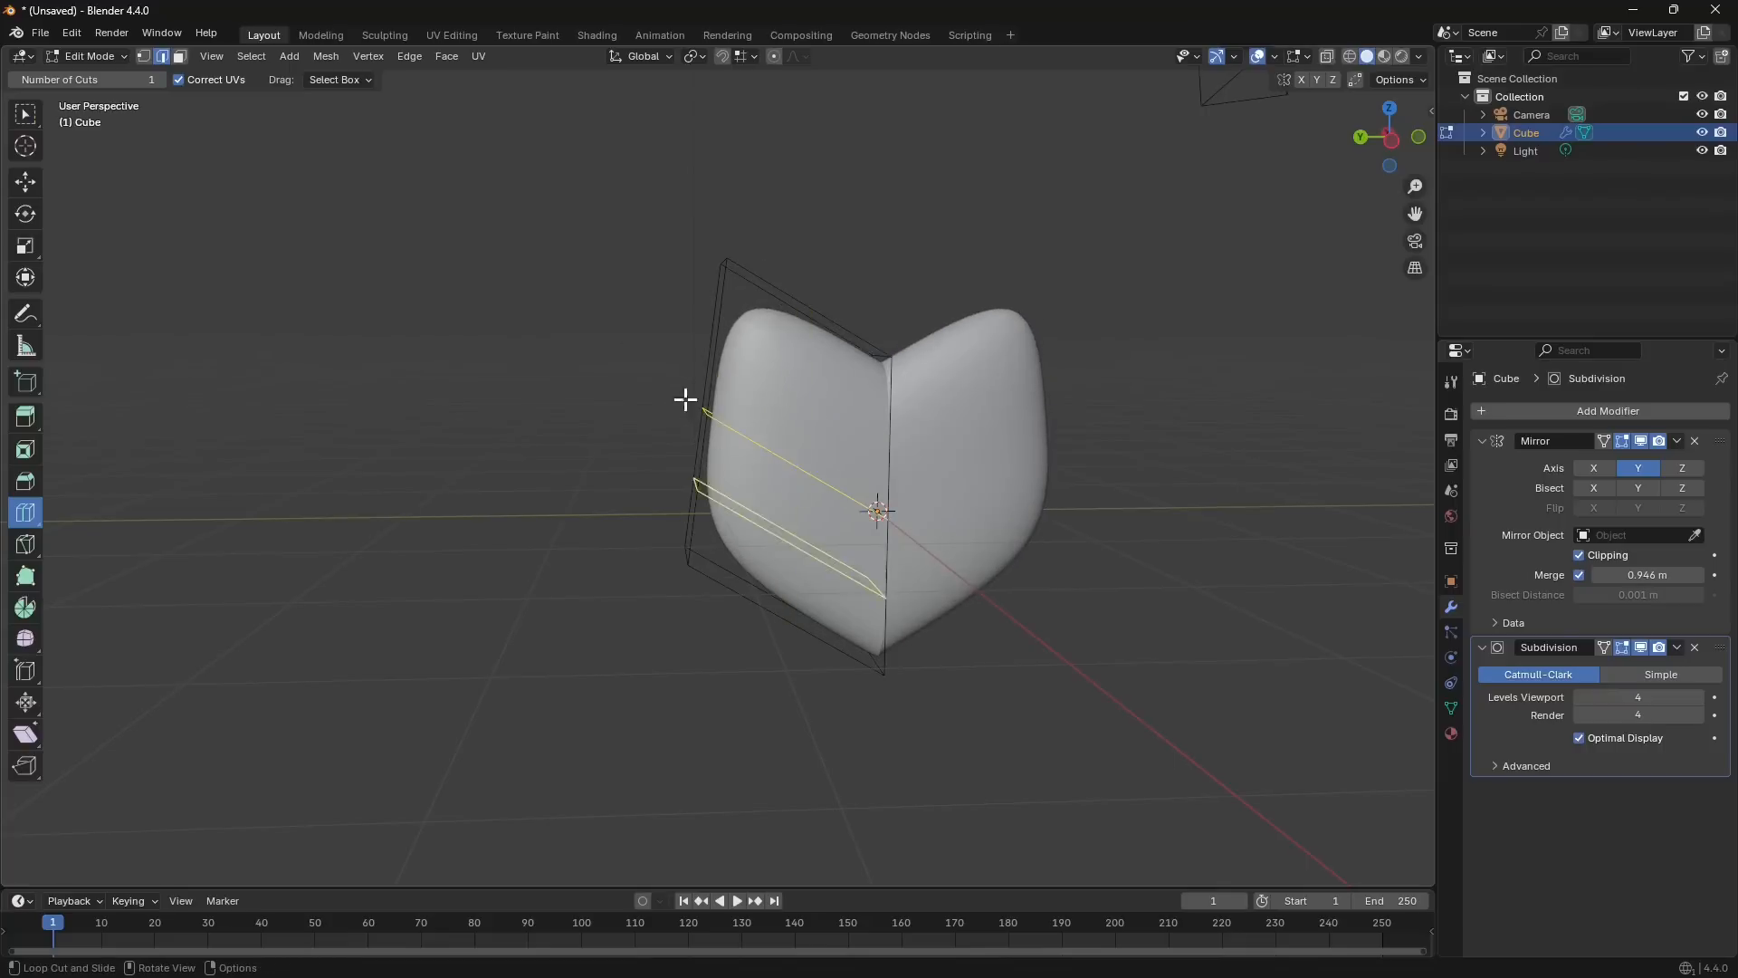
With the Move tool, pull the outer edge of the middle loop outward along Y to round the heart's side.
middle_click_drag(682, 423, 757, 392)
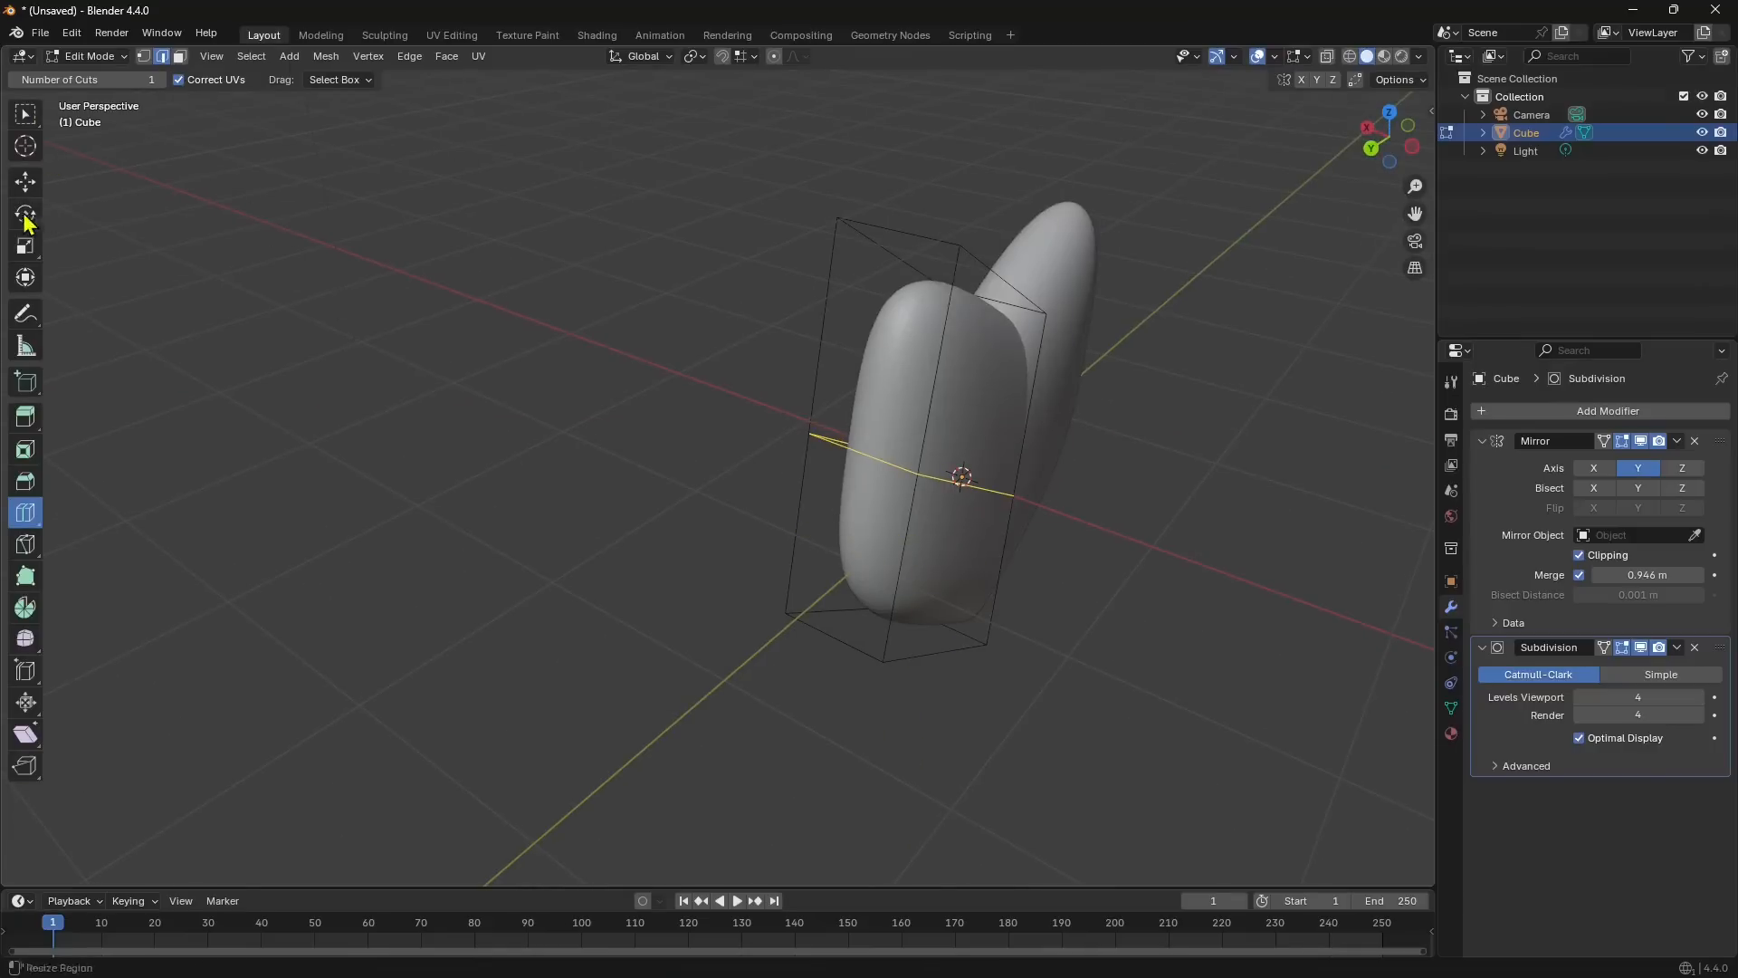
left_click(27, 183)
middle_click_drag(837, 482, 631, 393)
left_click_drag(631, 397, 566, 344)
middle_click_drag(566, 344, 705, 574)
Select the lower outer edge below the middle loop and nudge it slightly outward along Y.
left_click(729, 584)
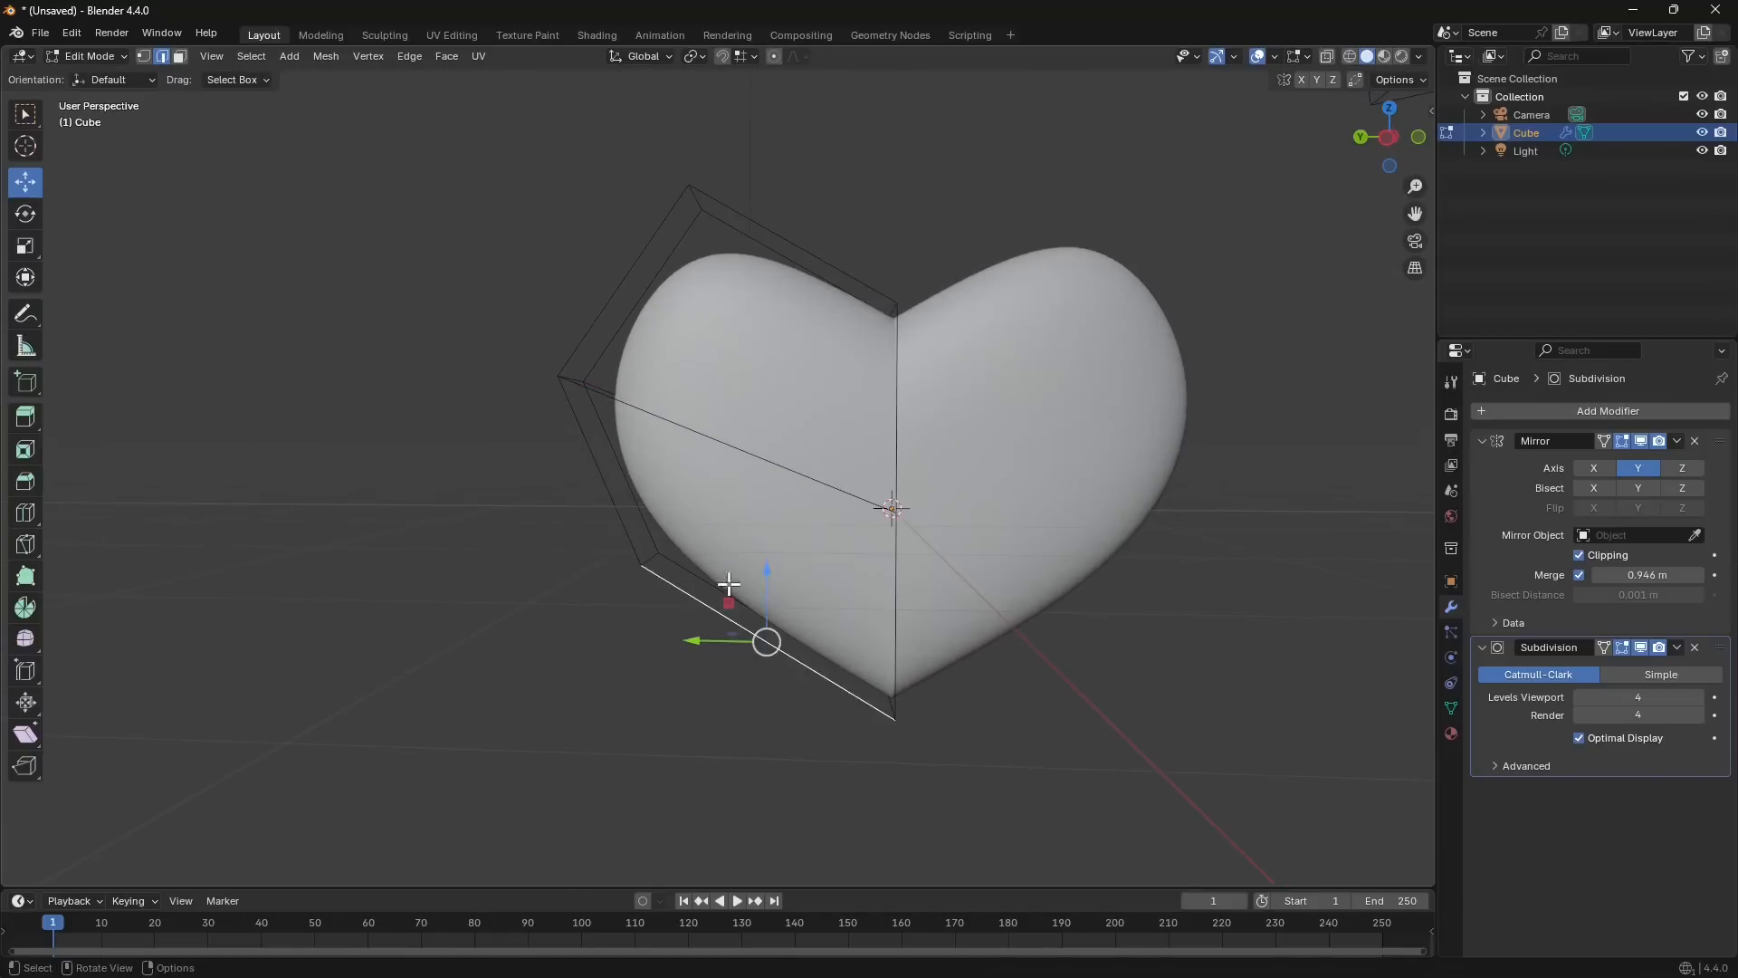
left_click(646, 556)
left_click(648, 558)
left_click(646, 561)
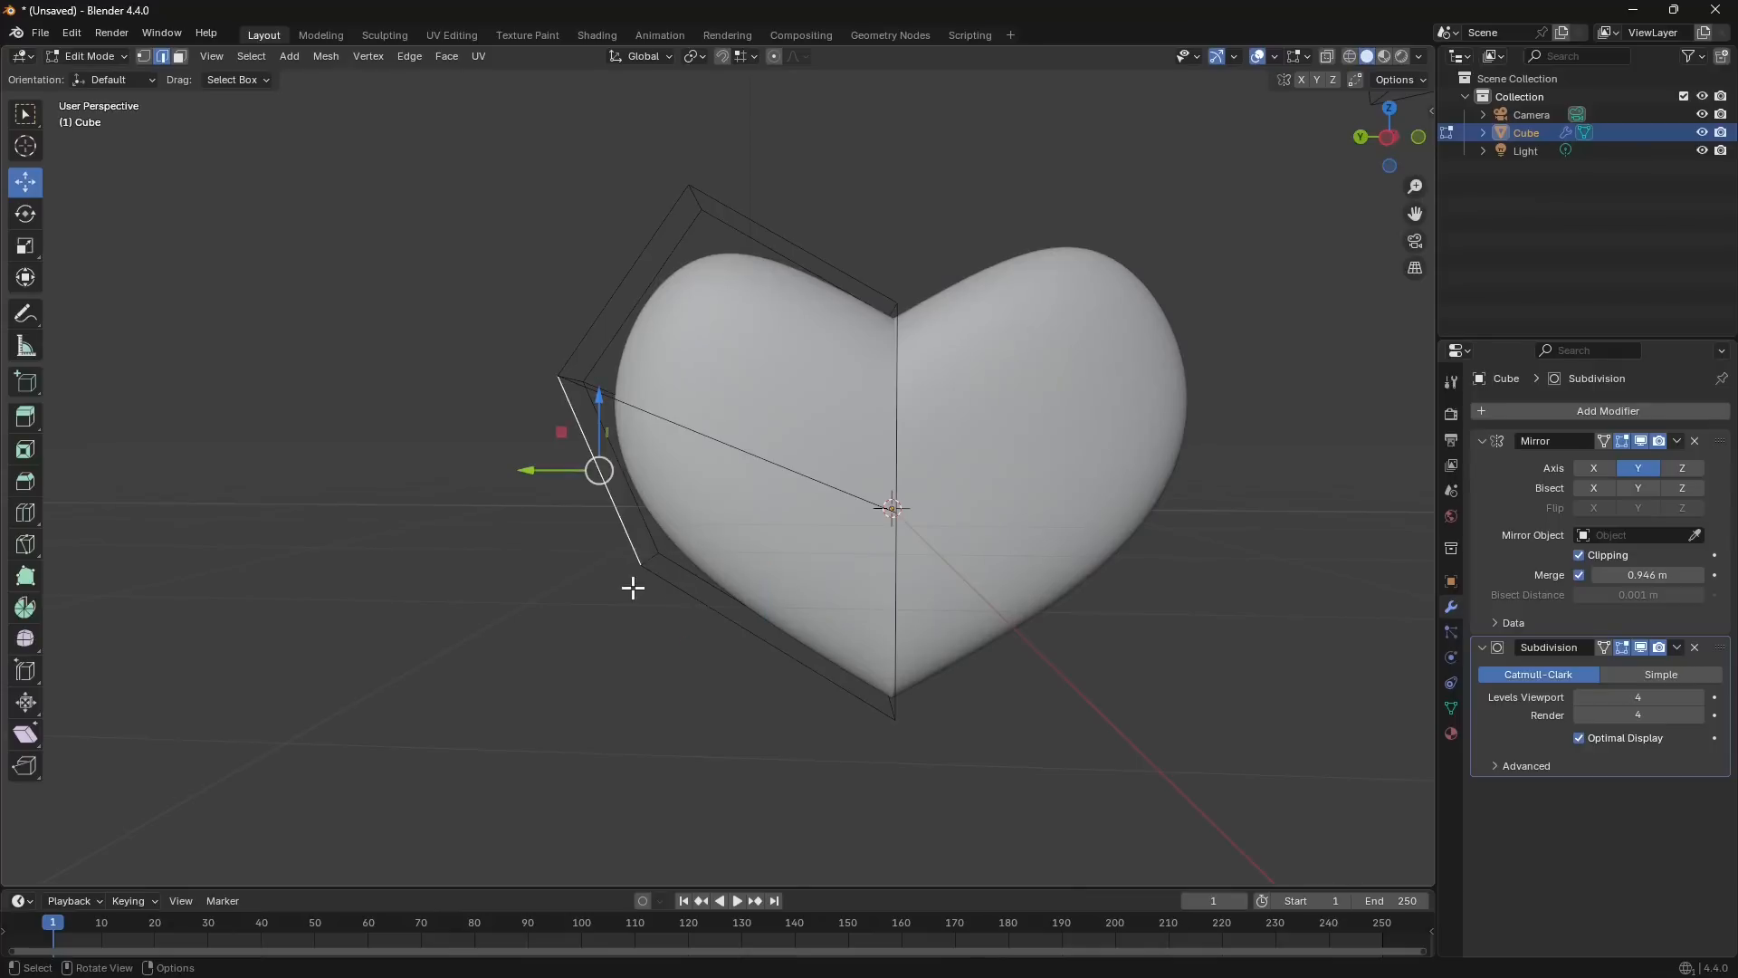
middle_click_drag(633, 585, 601, 555)
mouse_move(597, 554)
left_mouse_down()
mouse_move(567, 555)
mouse_move(585, 563)
left_mouse_up()
middle_click_drag(612, 594, 658, 622)
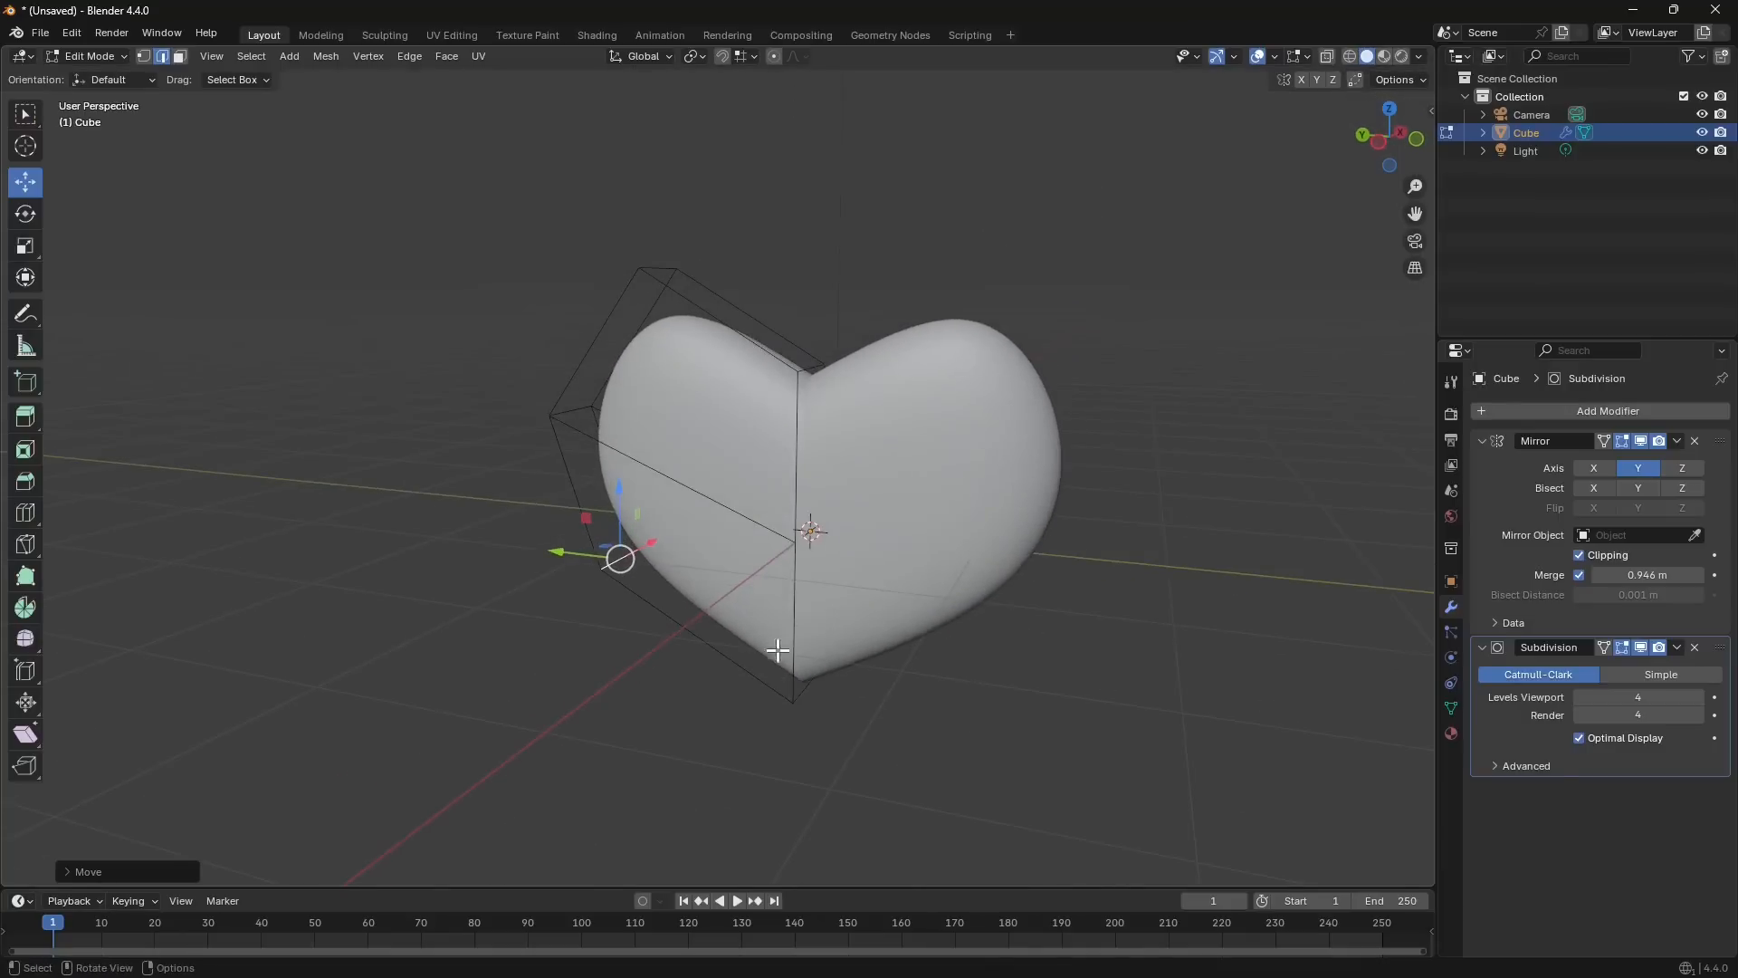
Switch to Object Mode and examine the heart's shape from the front and the side.
left_click(89, 56)
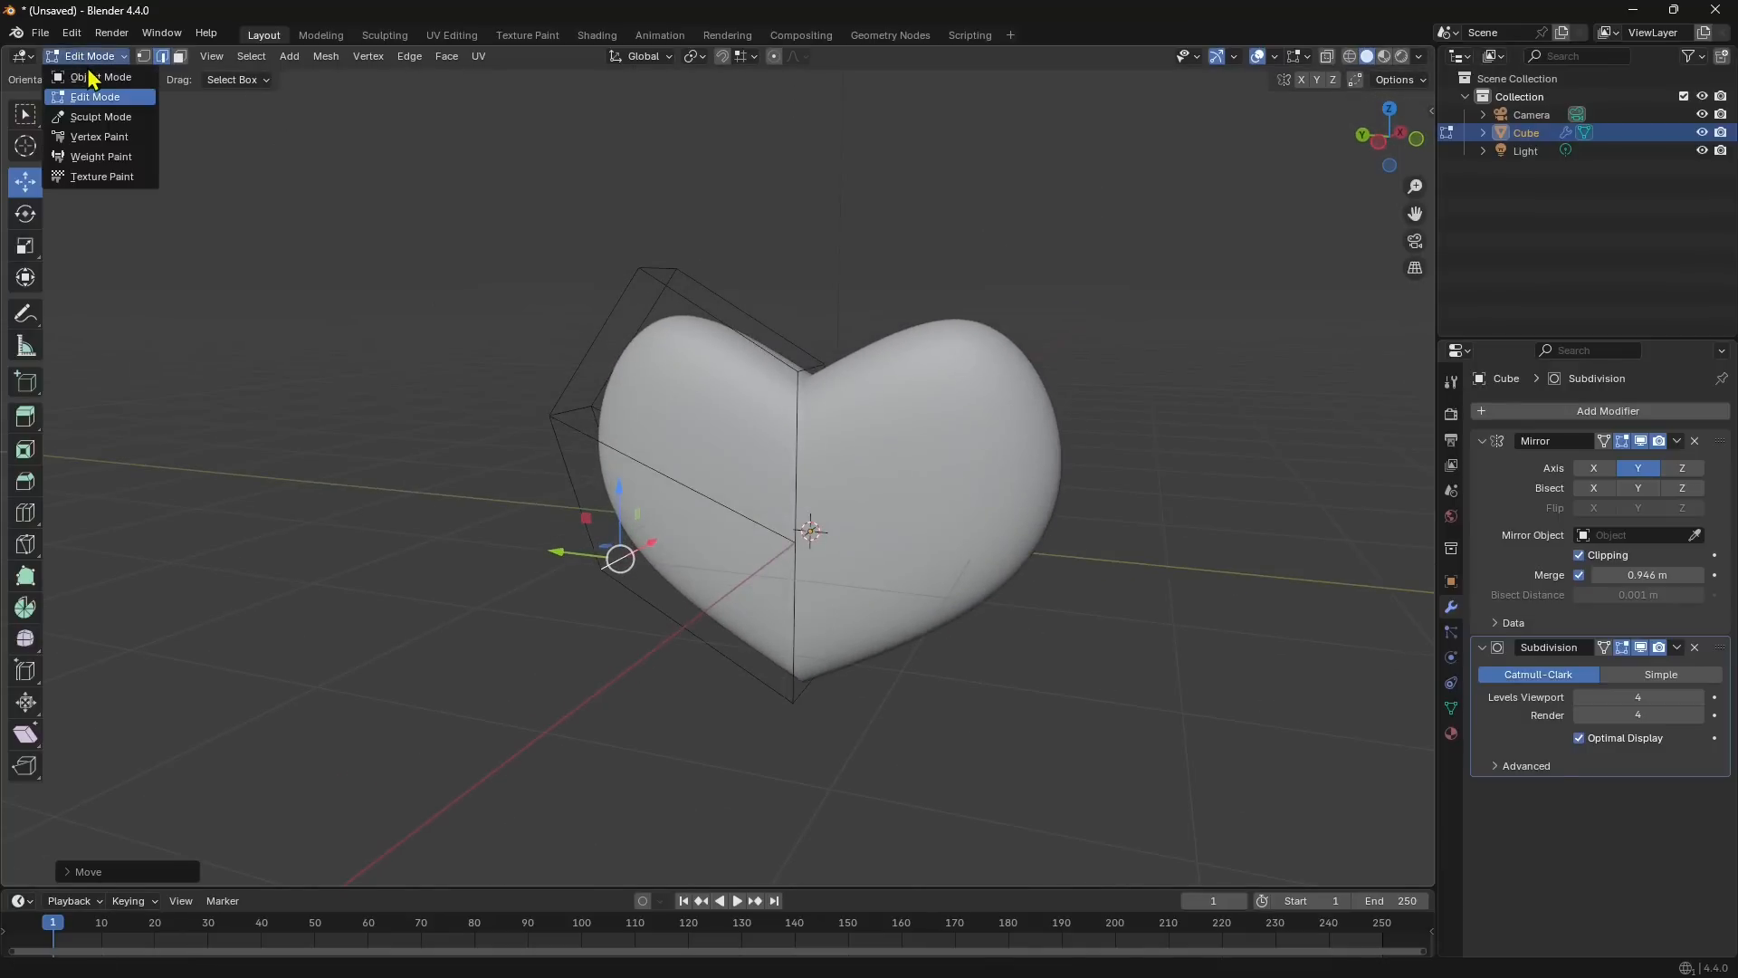
left_click(90, 78)
left_click(281, 208)
middle_click_drag(465, 450, 627, 562)
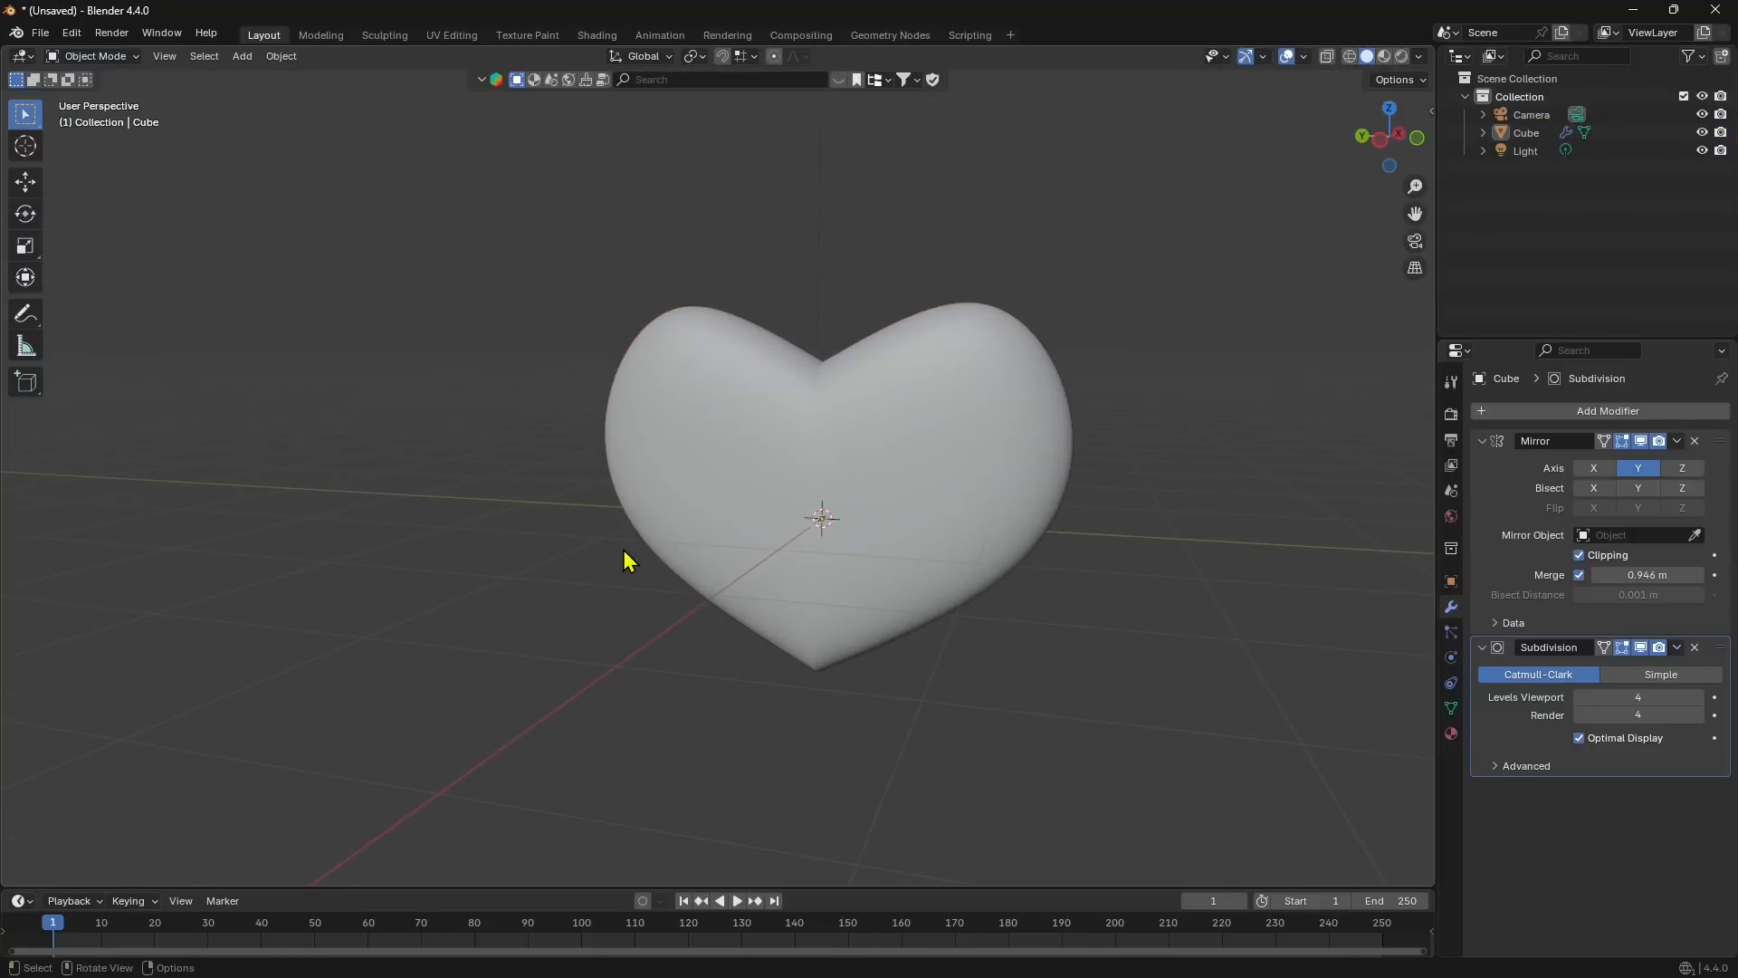
left_click(795, 447)
middle_click_drag(796, 446, 600, 344)
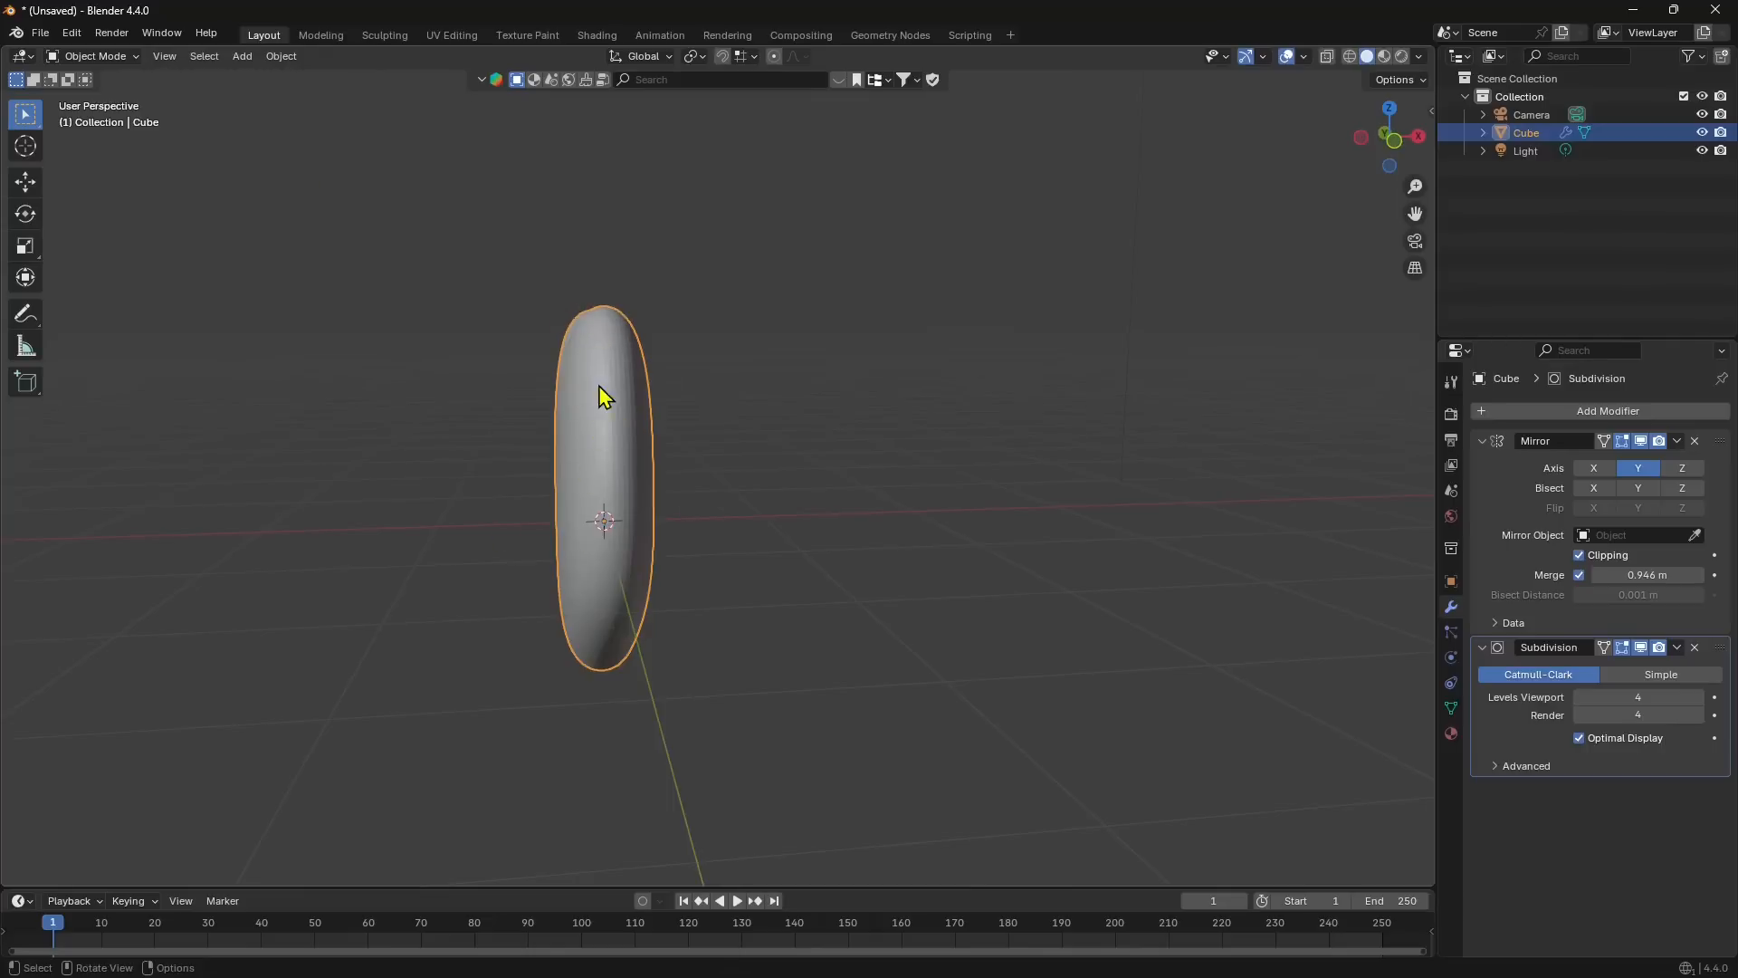
Back in Edit Mode with face selection, select both −X side faces and move them outward along X to thicken the heart.
left_click(91, 56)
left_click(95, 96)
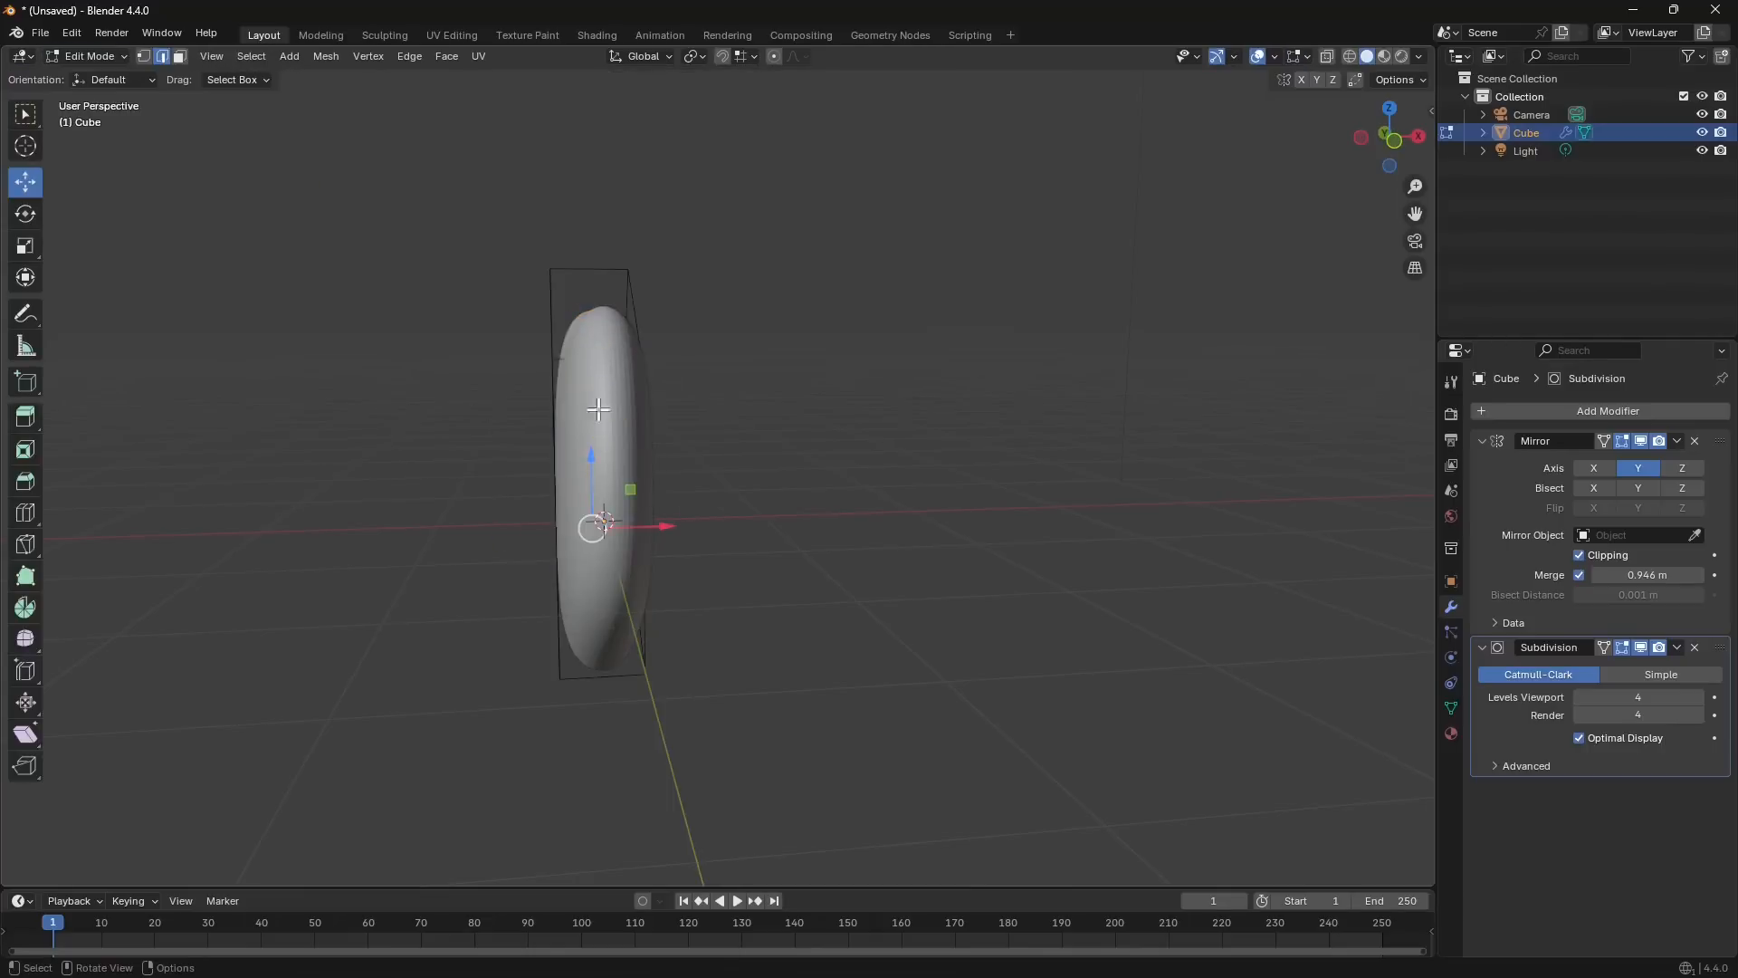
middle_click_drag(597, 409, 554, 302)
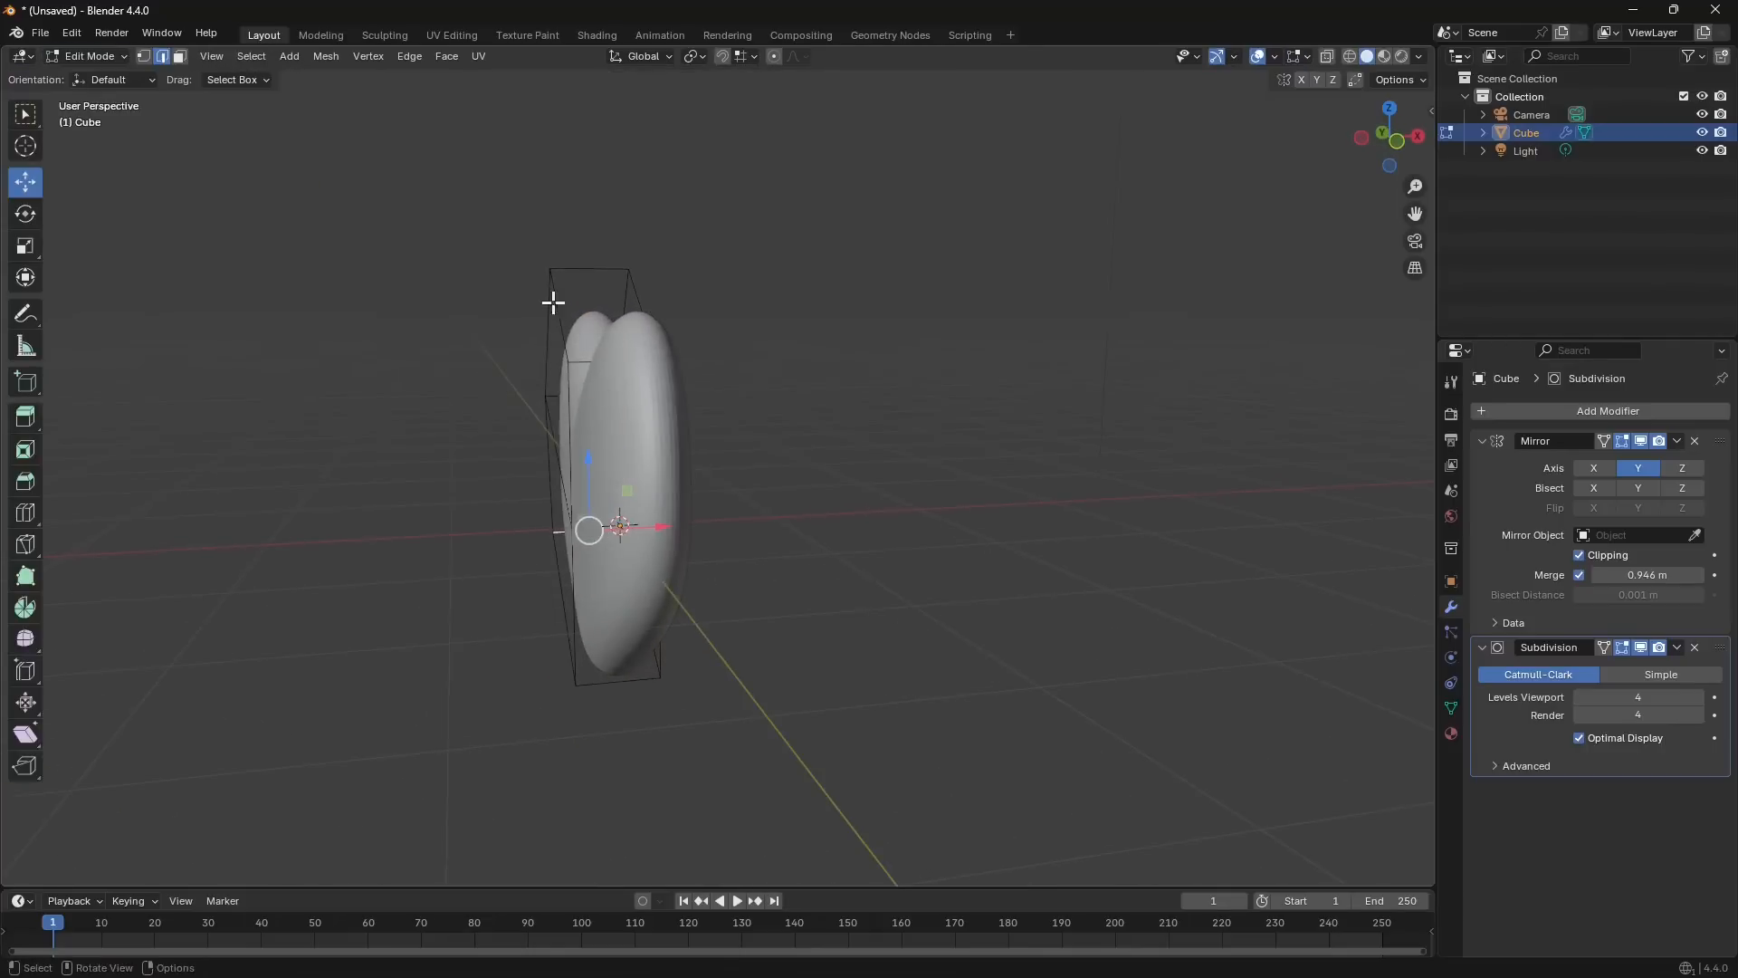
left_click(180, 57)
left_click(550, 352)
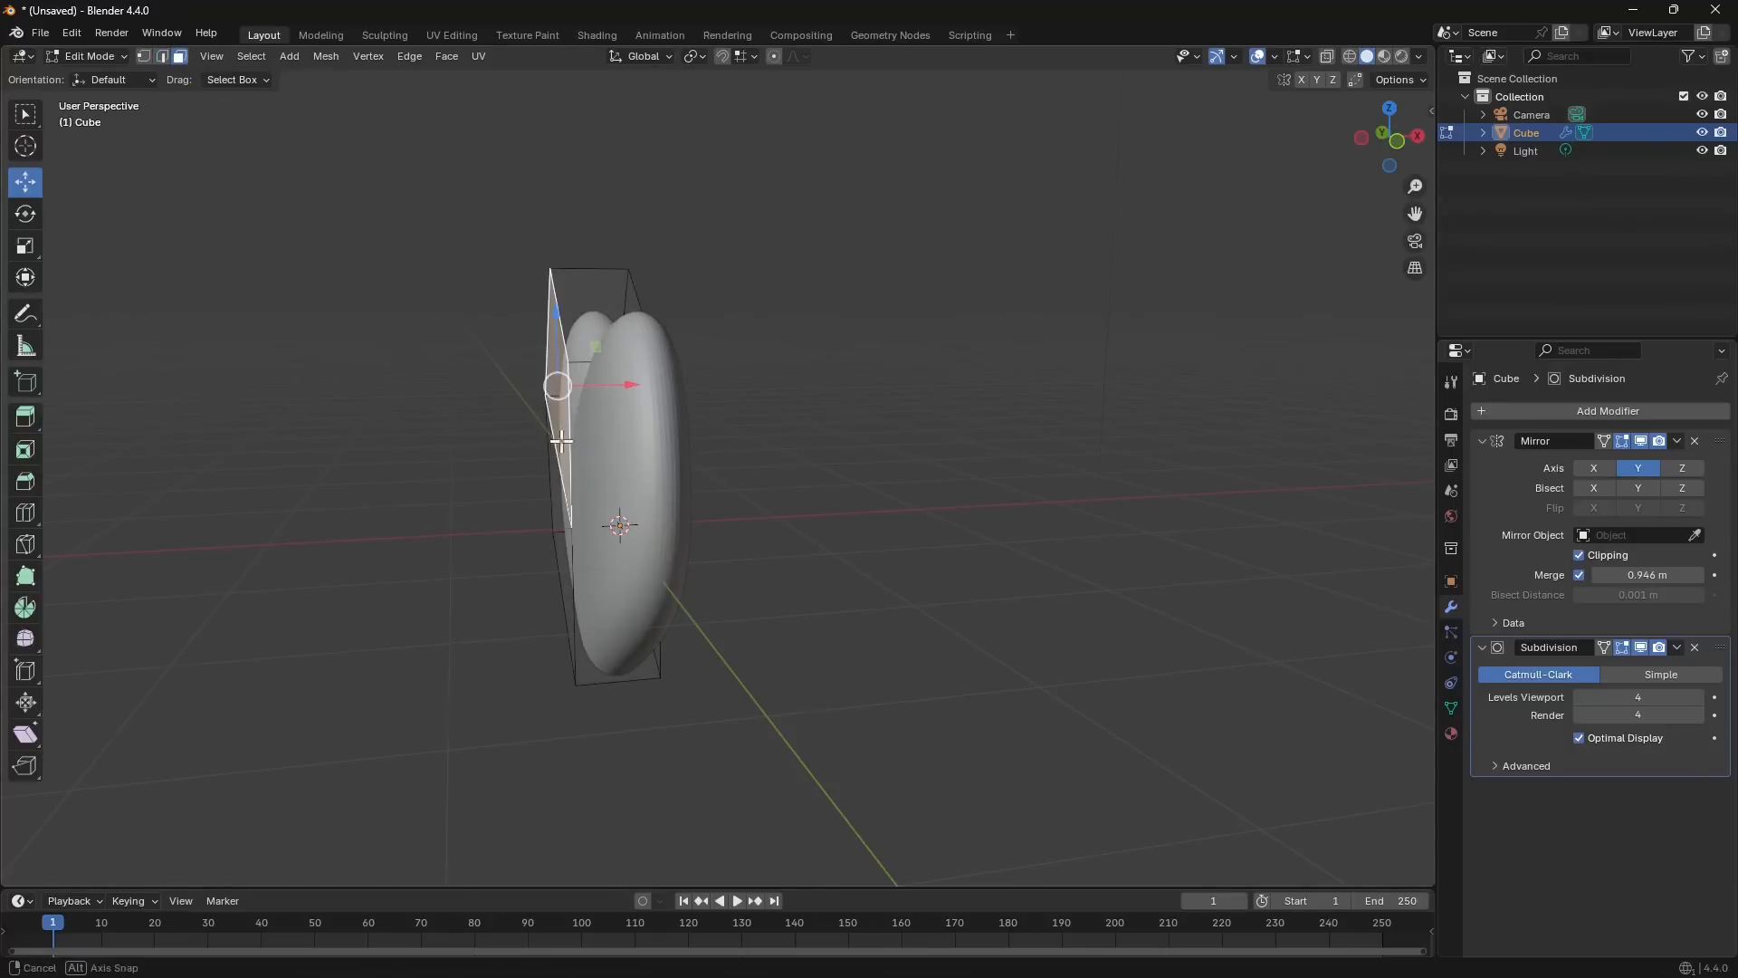
middle_click_drag(543, 387, 595, 455)
left_click(571, 534, "shift")
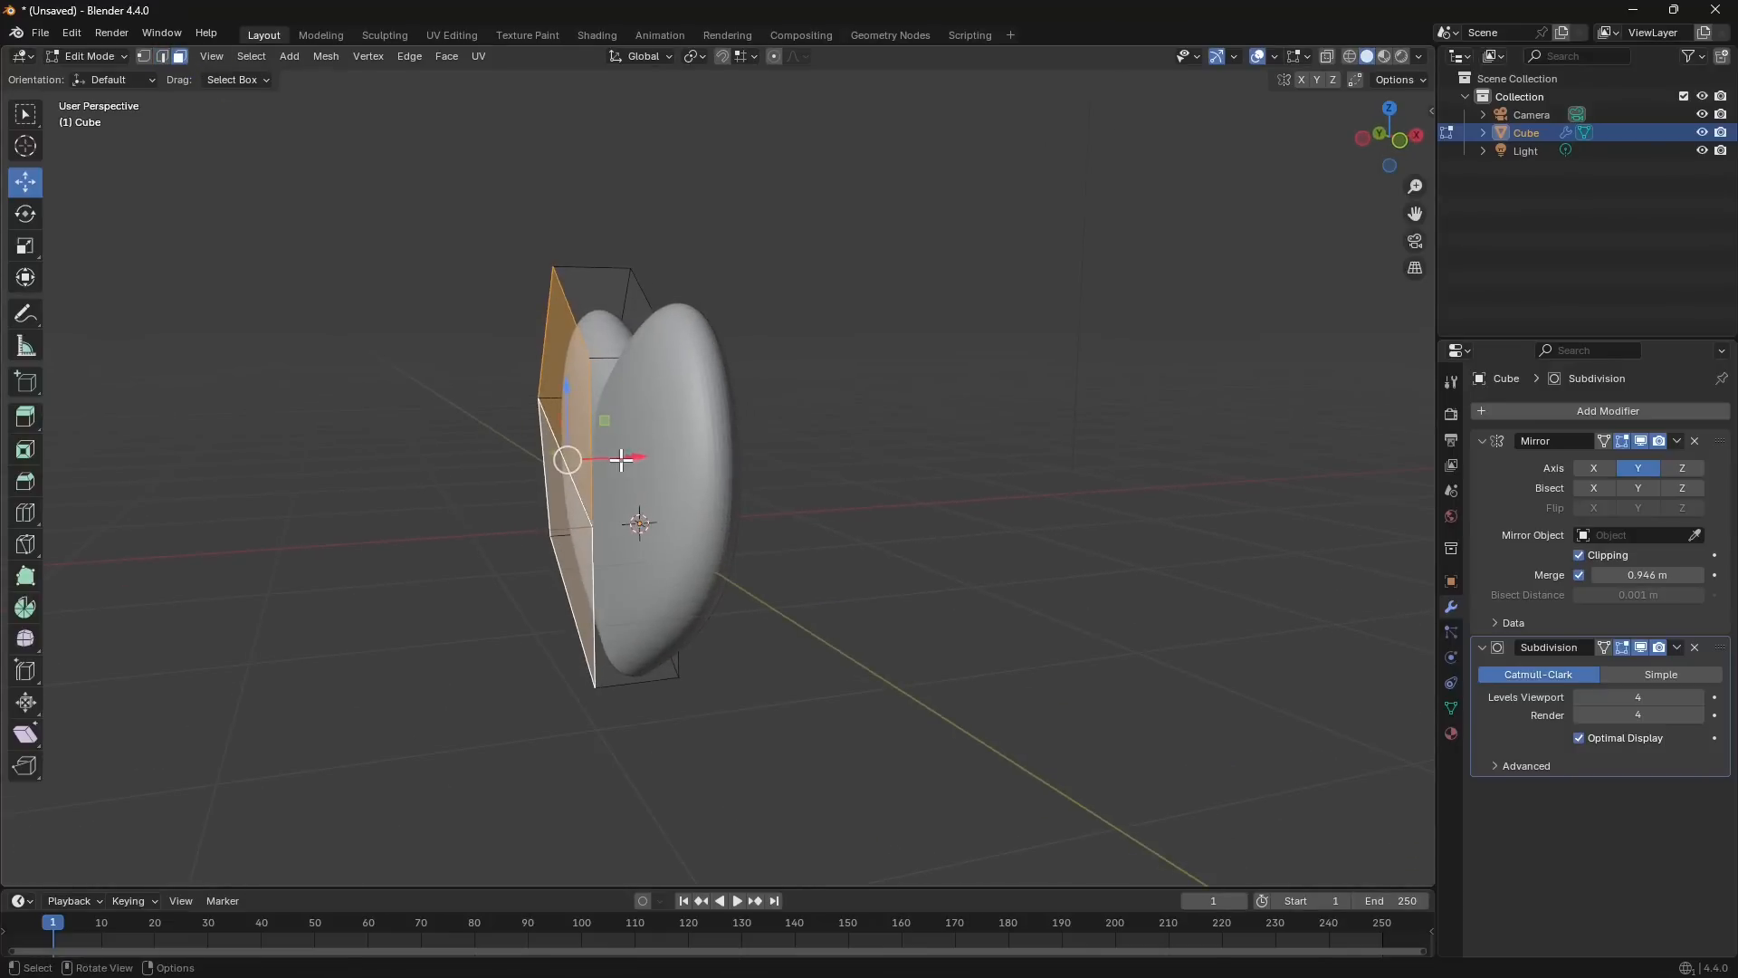
left_click_drag(621, 459, 457, 471)
middle_click_drag(508, 570, 504, 526)
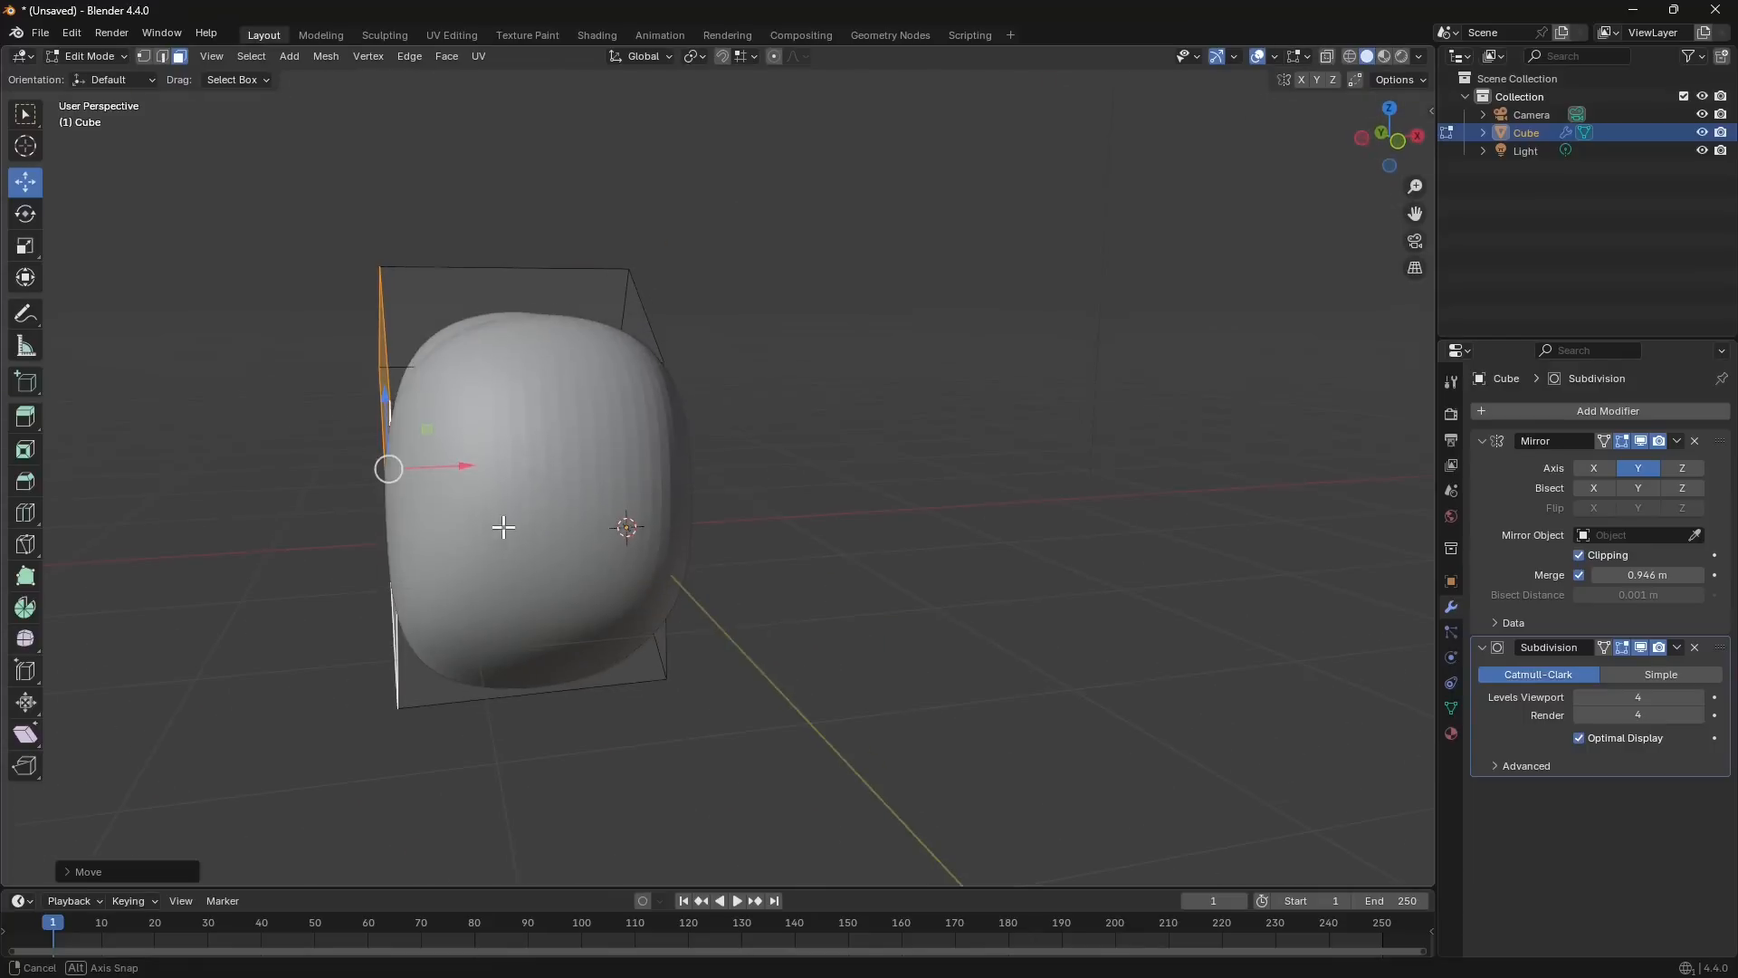
left_click_drag(466, 466, 584, 482)
middle_click_drag(547, 516, 546, 412)
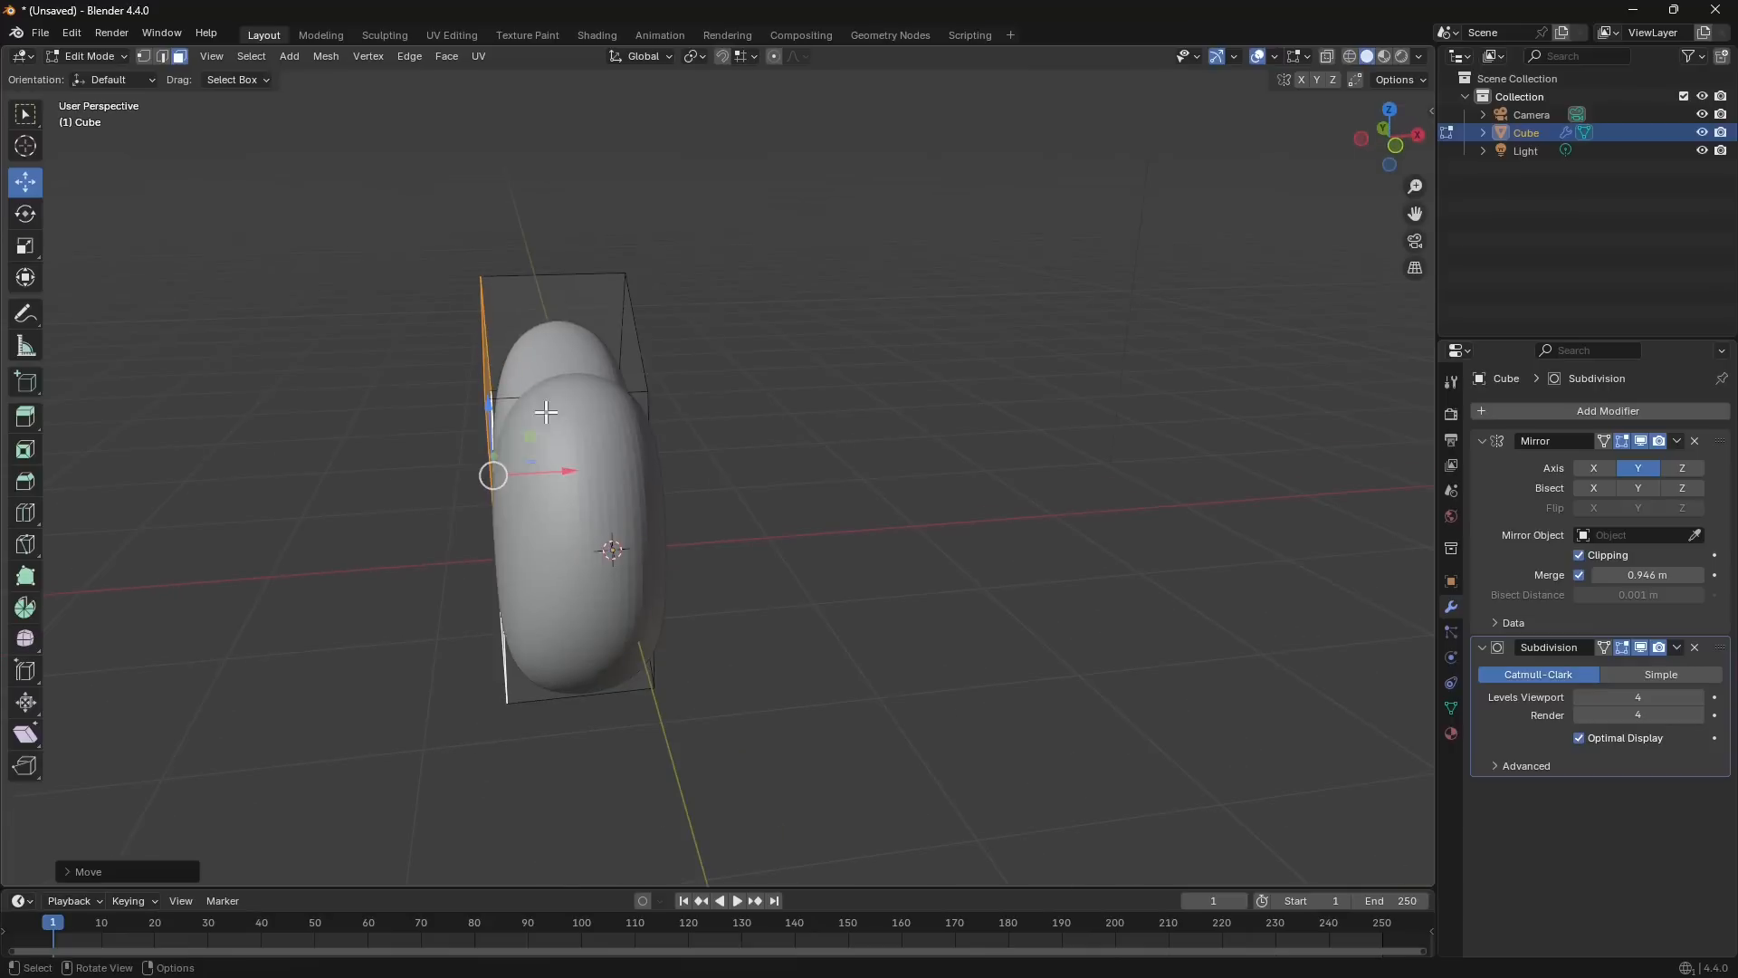
Toggle snapping with Increment as the snap target and add a loop cut centered across the heart's thickness.
left_click(25, 513)
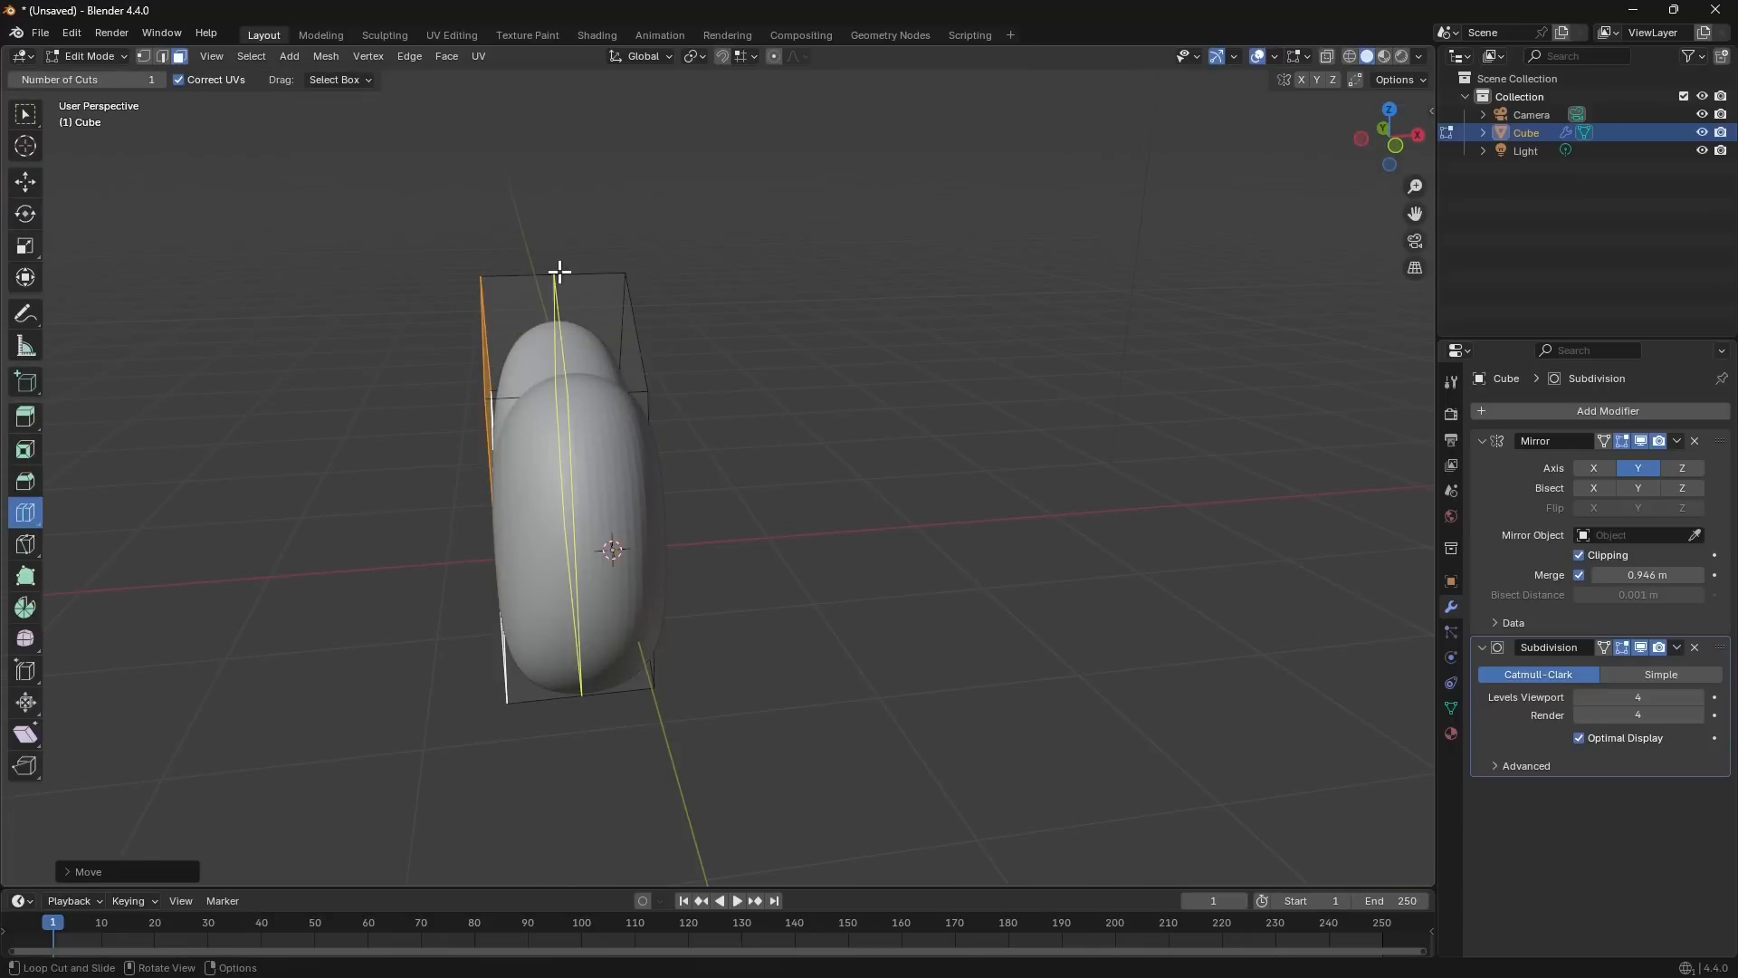
left_click(749, 59)
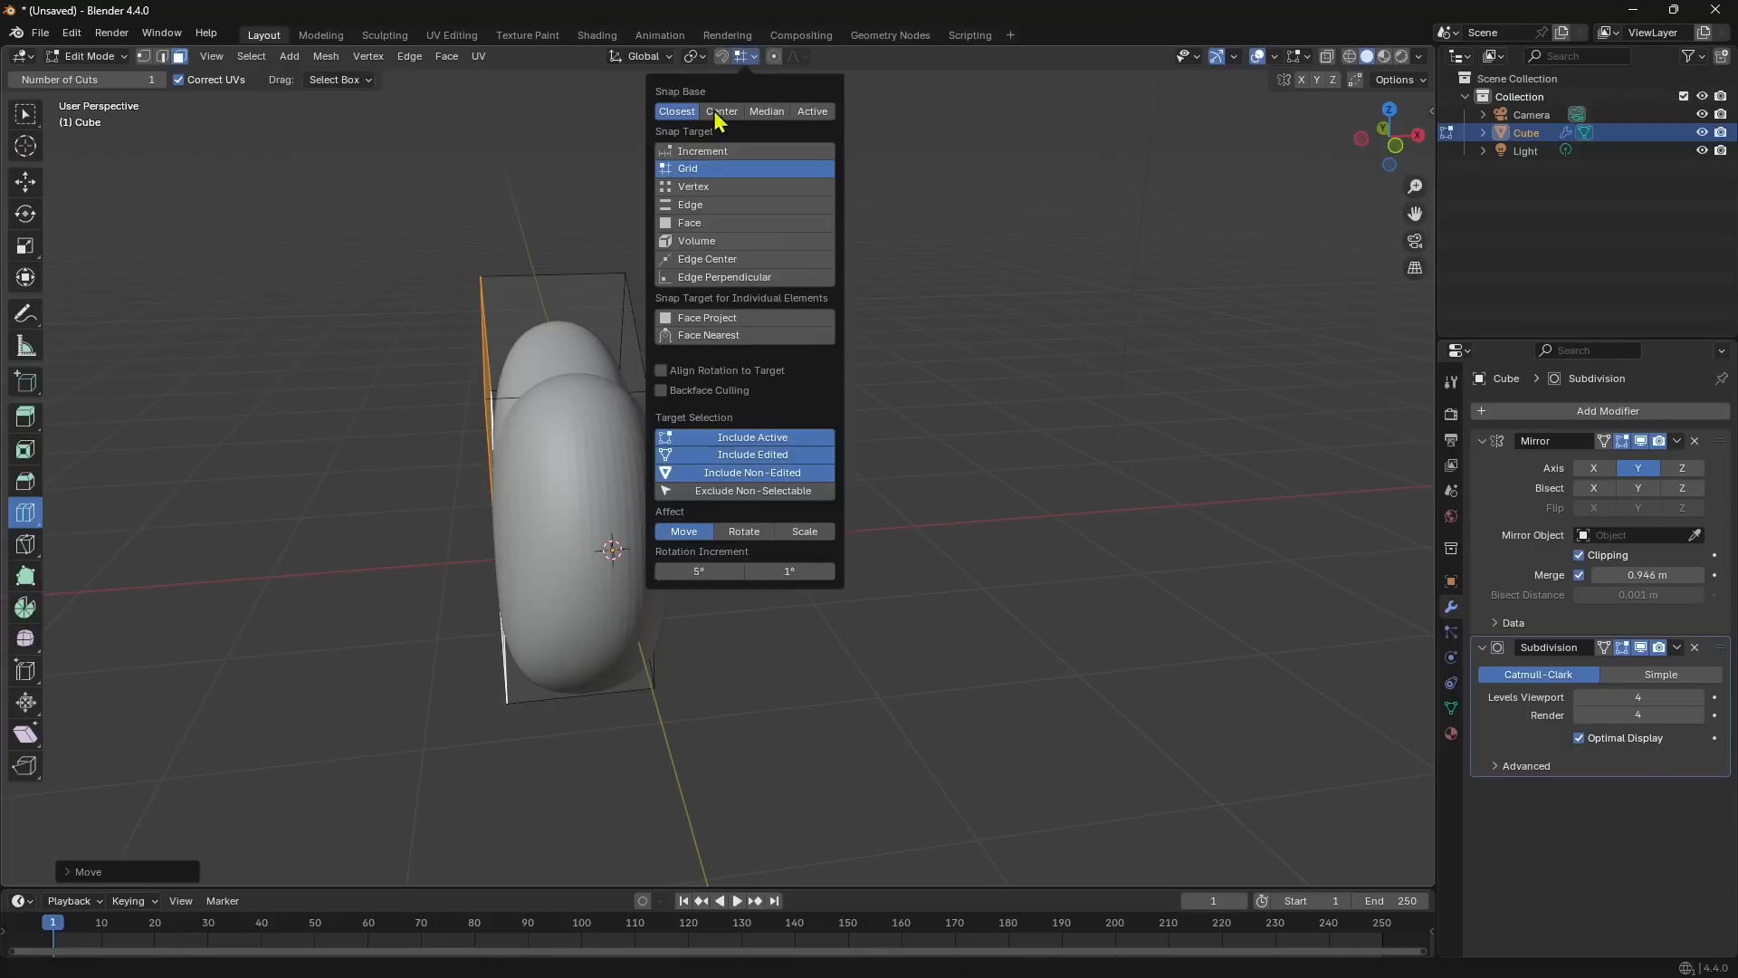
left_click(693, 152)
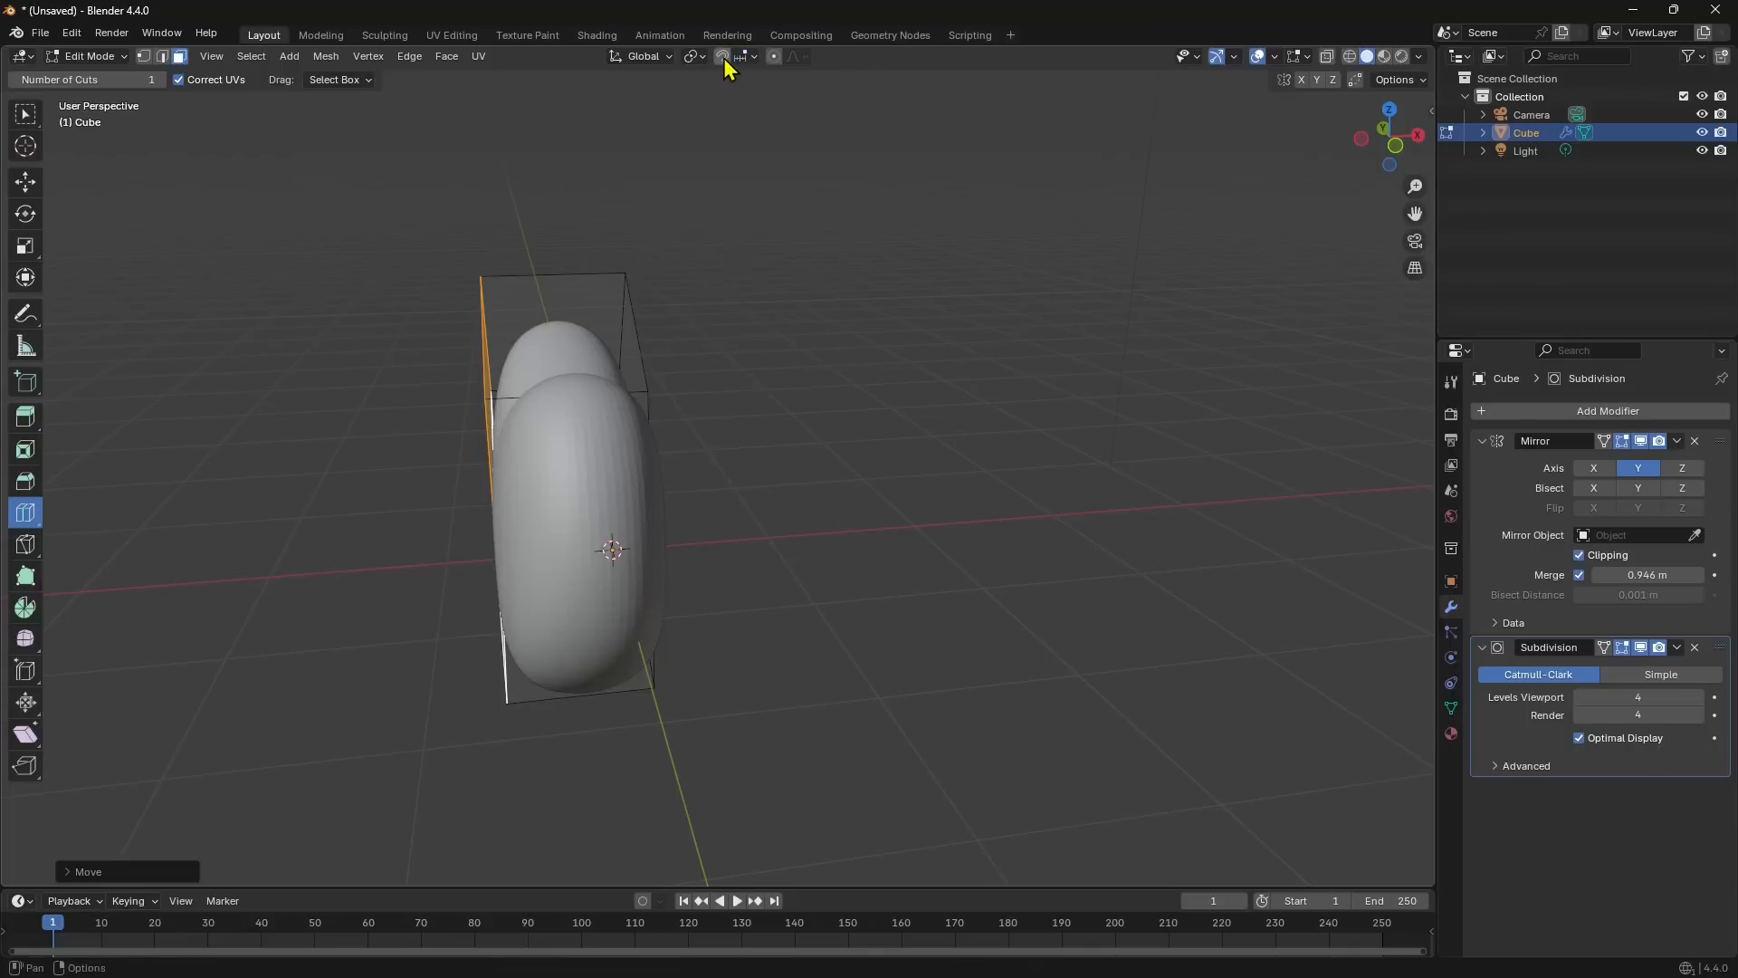
left_click(722, 57)
left_click_drag(563, 288, 560, 506)
mouse_move(561, 506)
middle_mouse_down()
mouse_move(579, 474)
mouse_move(547, 492)
middle_mouse_up()
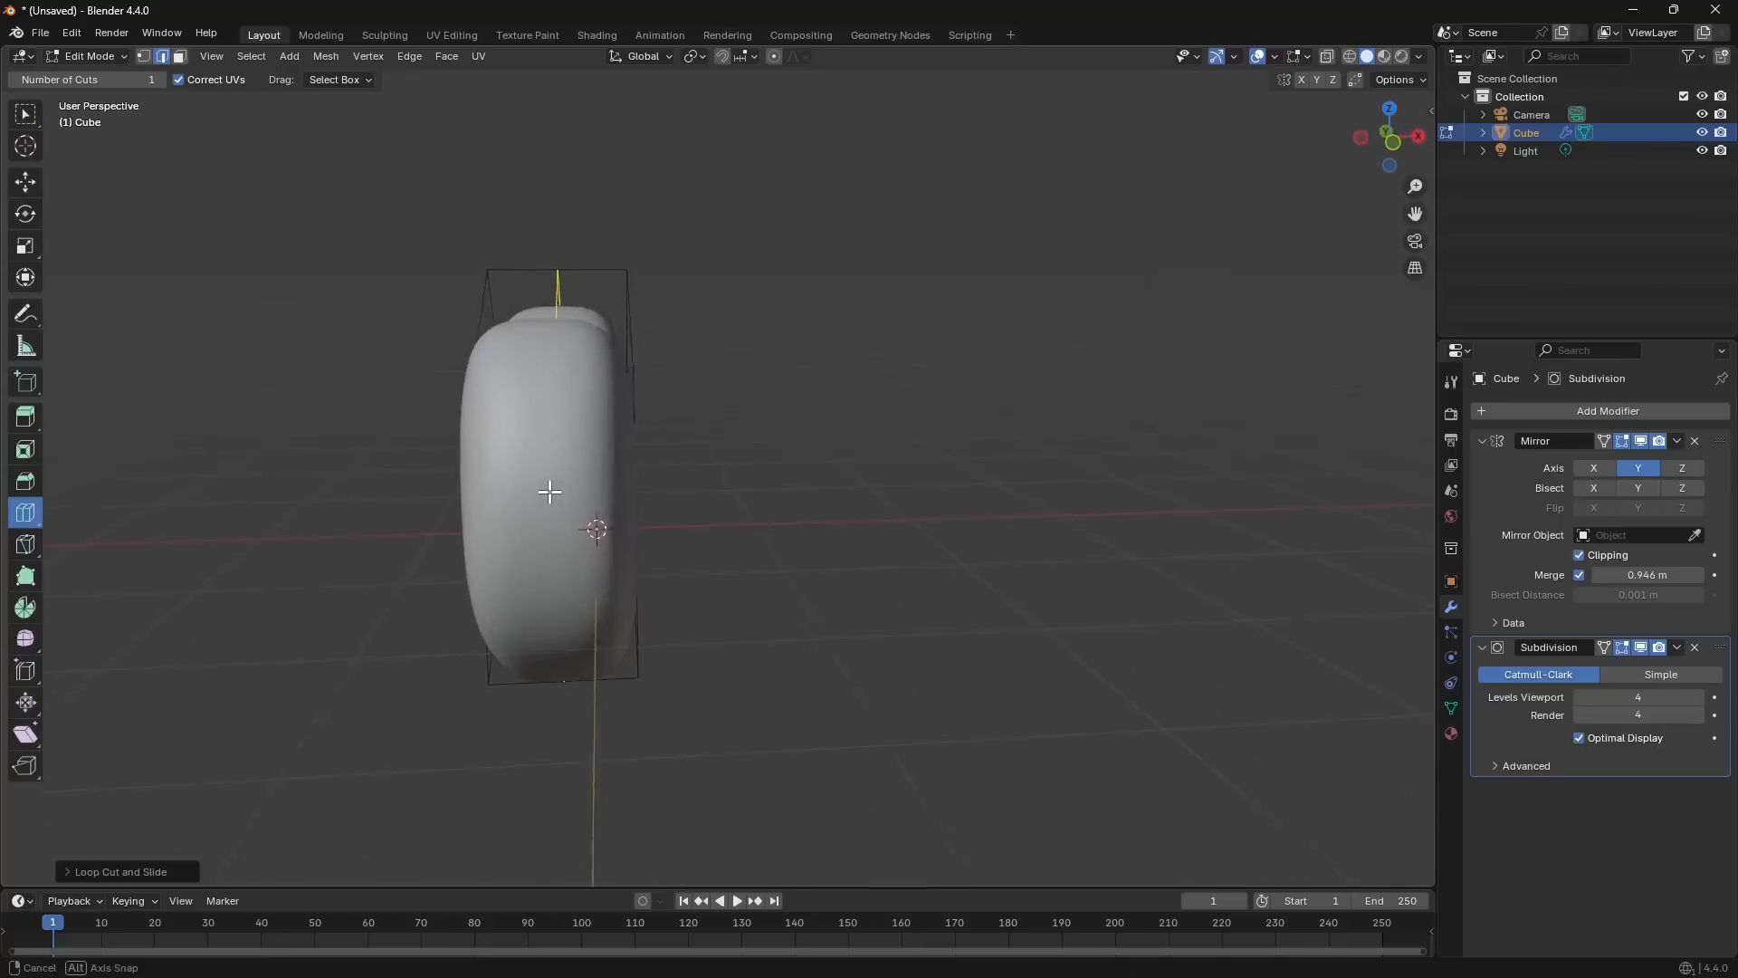
Add further loop cuts across the heart's thickness, each closer to the +X side, and check the shape in Object Mode.
left_click(587, 277)
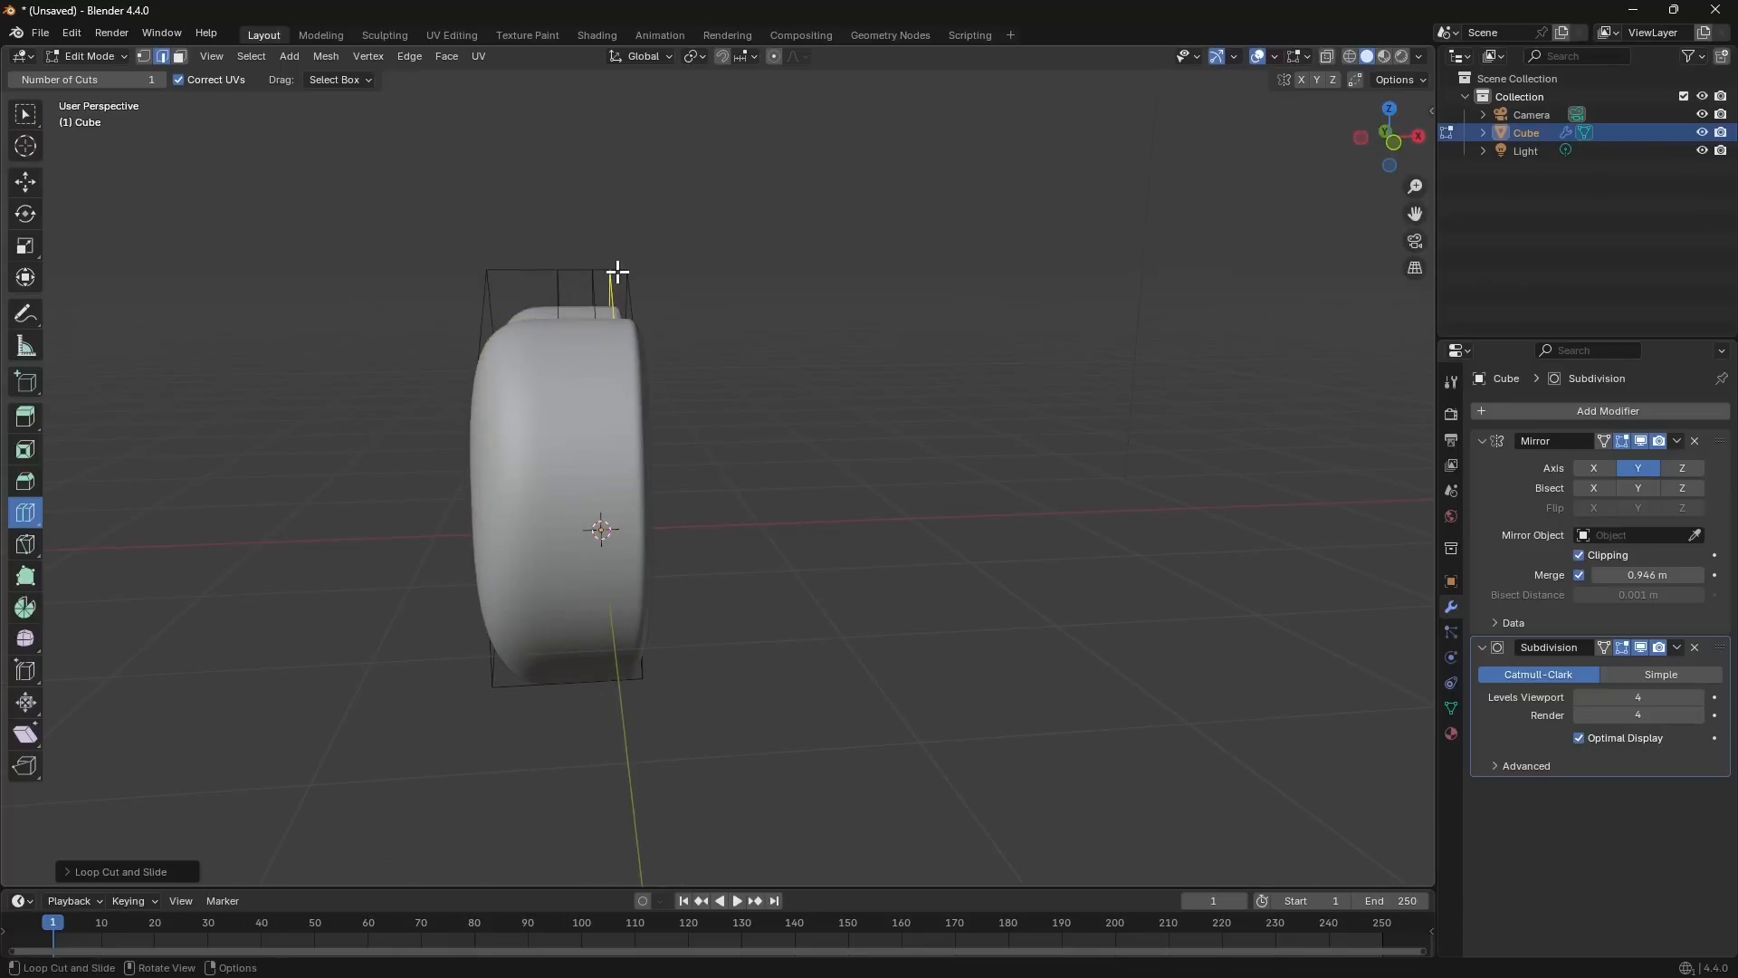
middle_click_drag(621, 272, 582, 569)
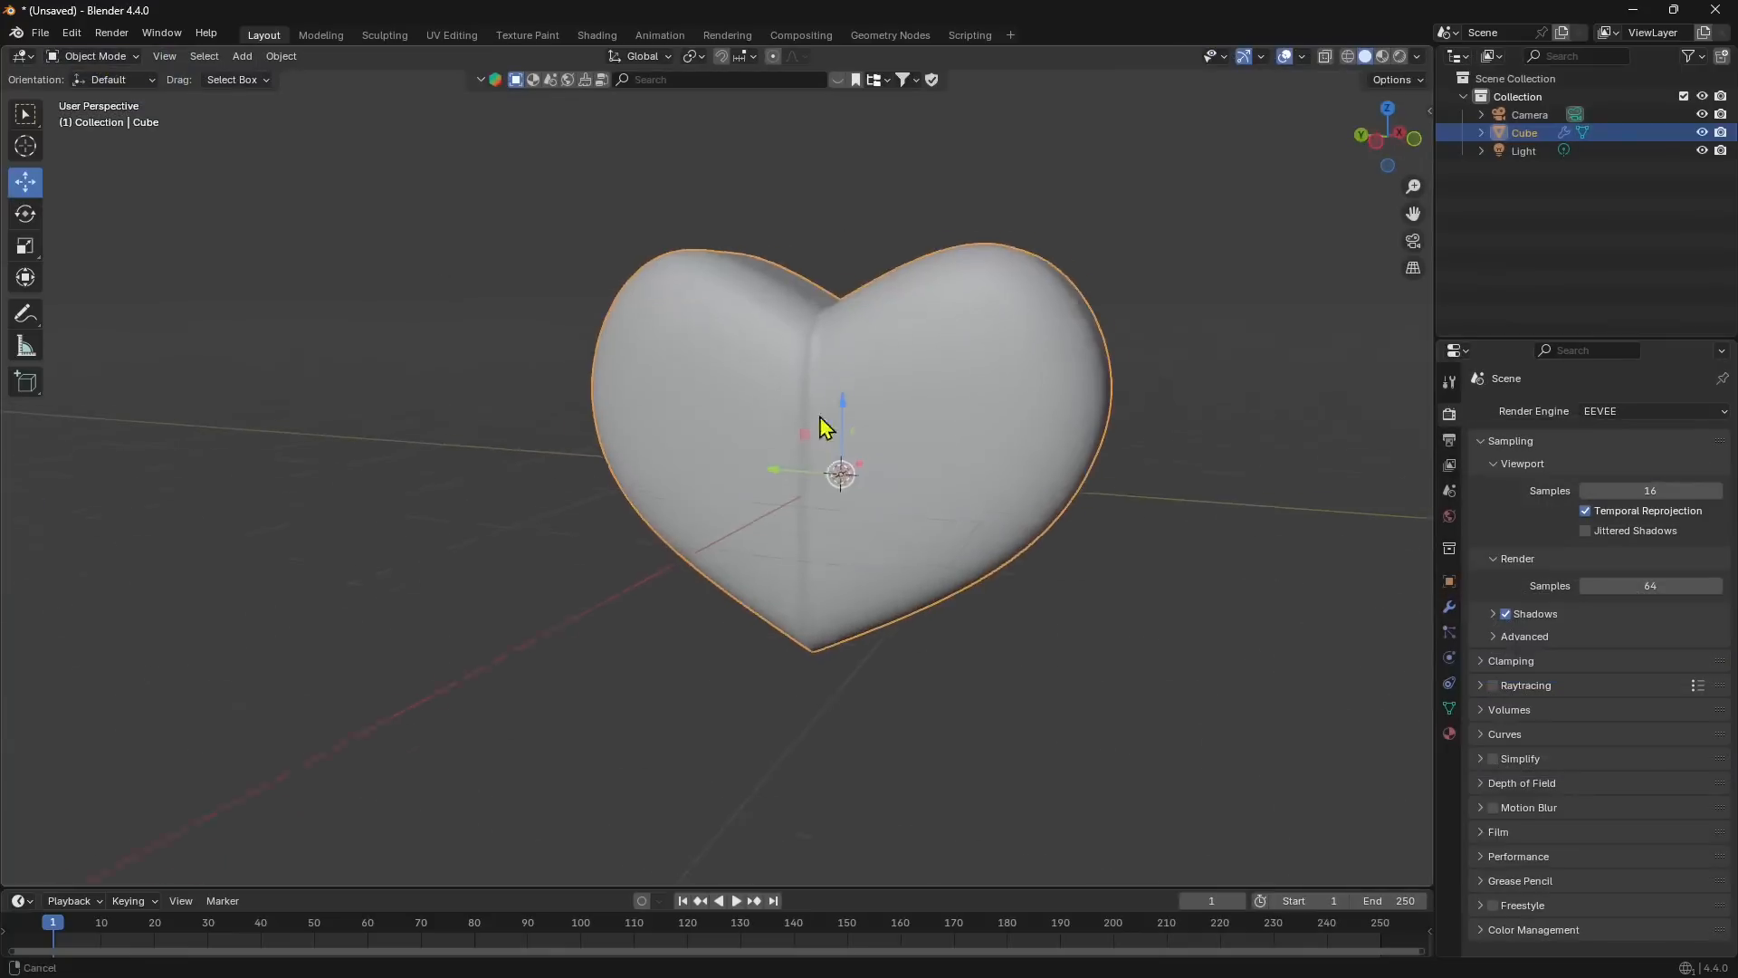
middle_click_drag(824, 427, 957, 407)
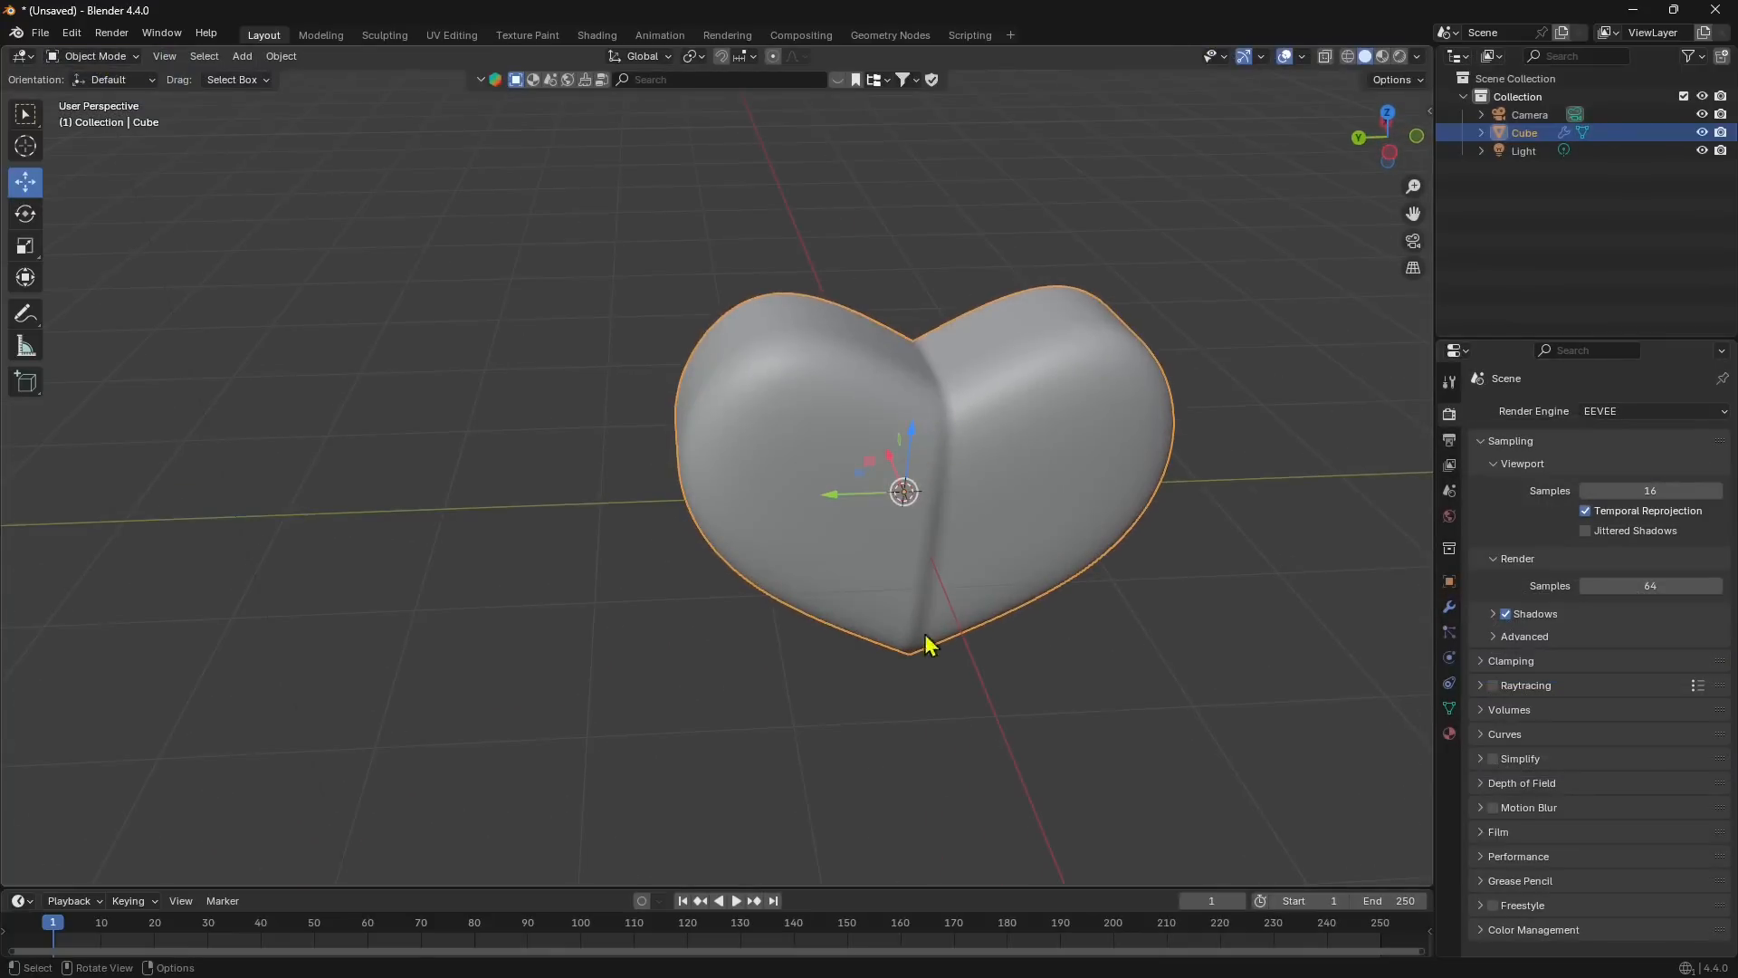
middle_click_drag(927, 644, 735, 335)
Switch to Edit Mode with face selection and try deleting the upper and lower inner faces on the mirror plane nearest the −X side.
left_click(94, 56)
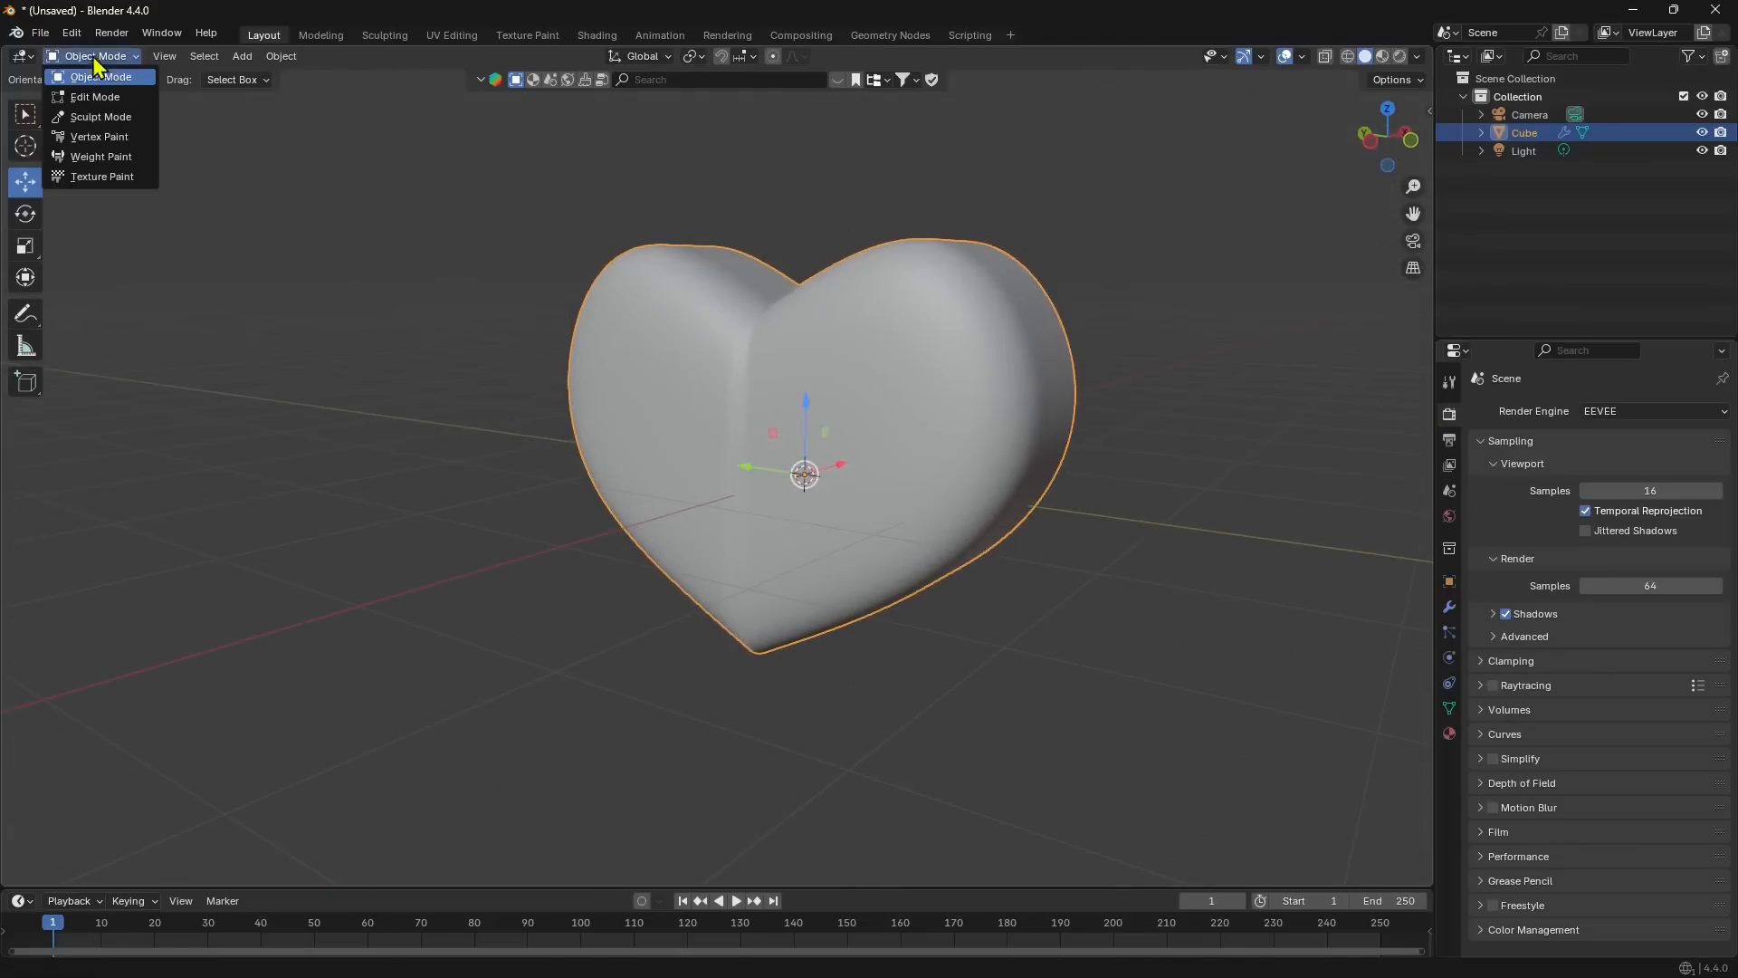
left_click(107, 97)
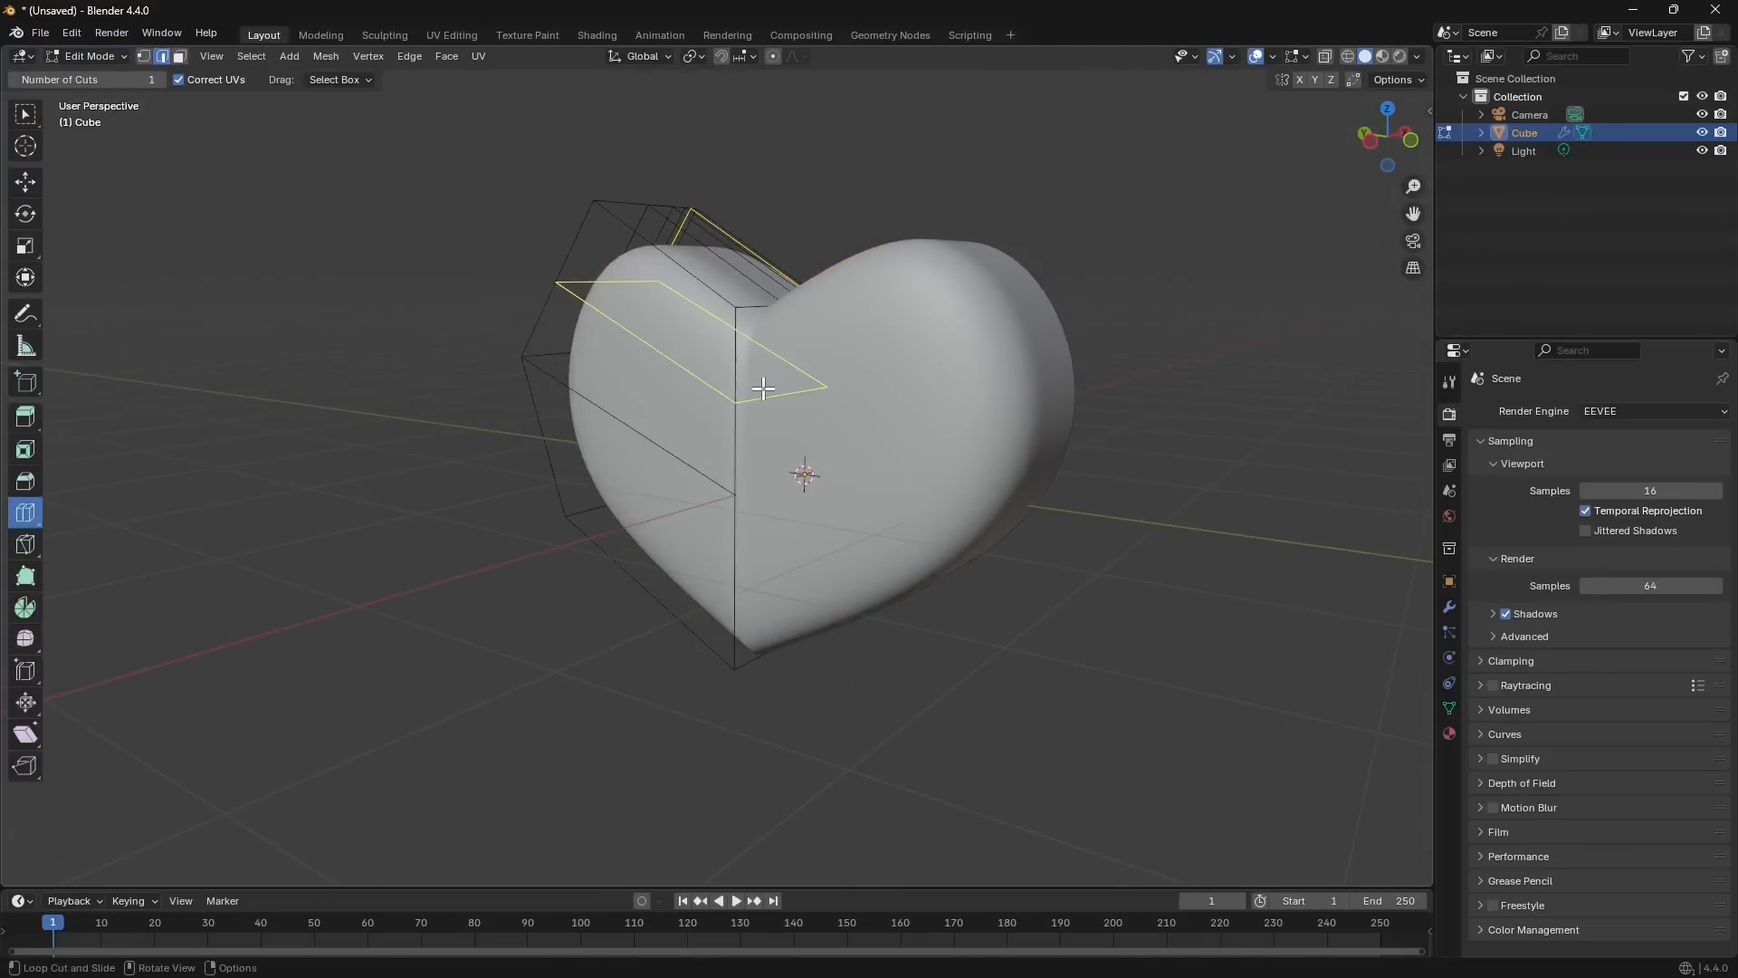
left_click(179, 56)
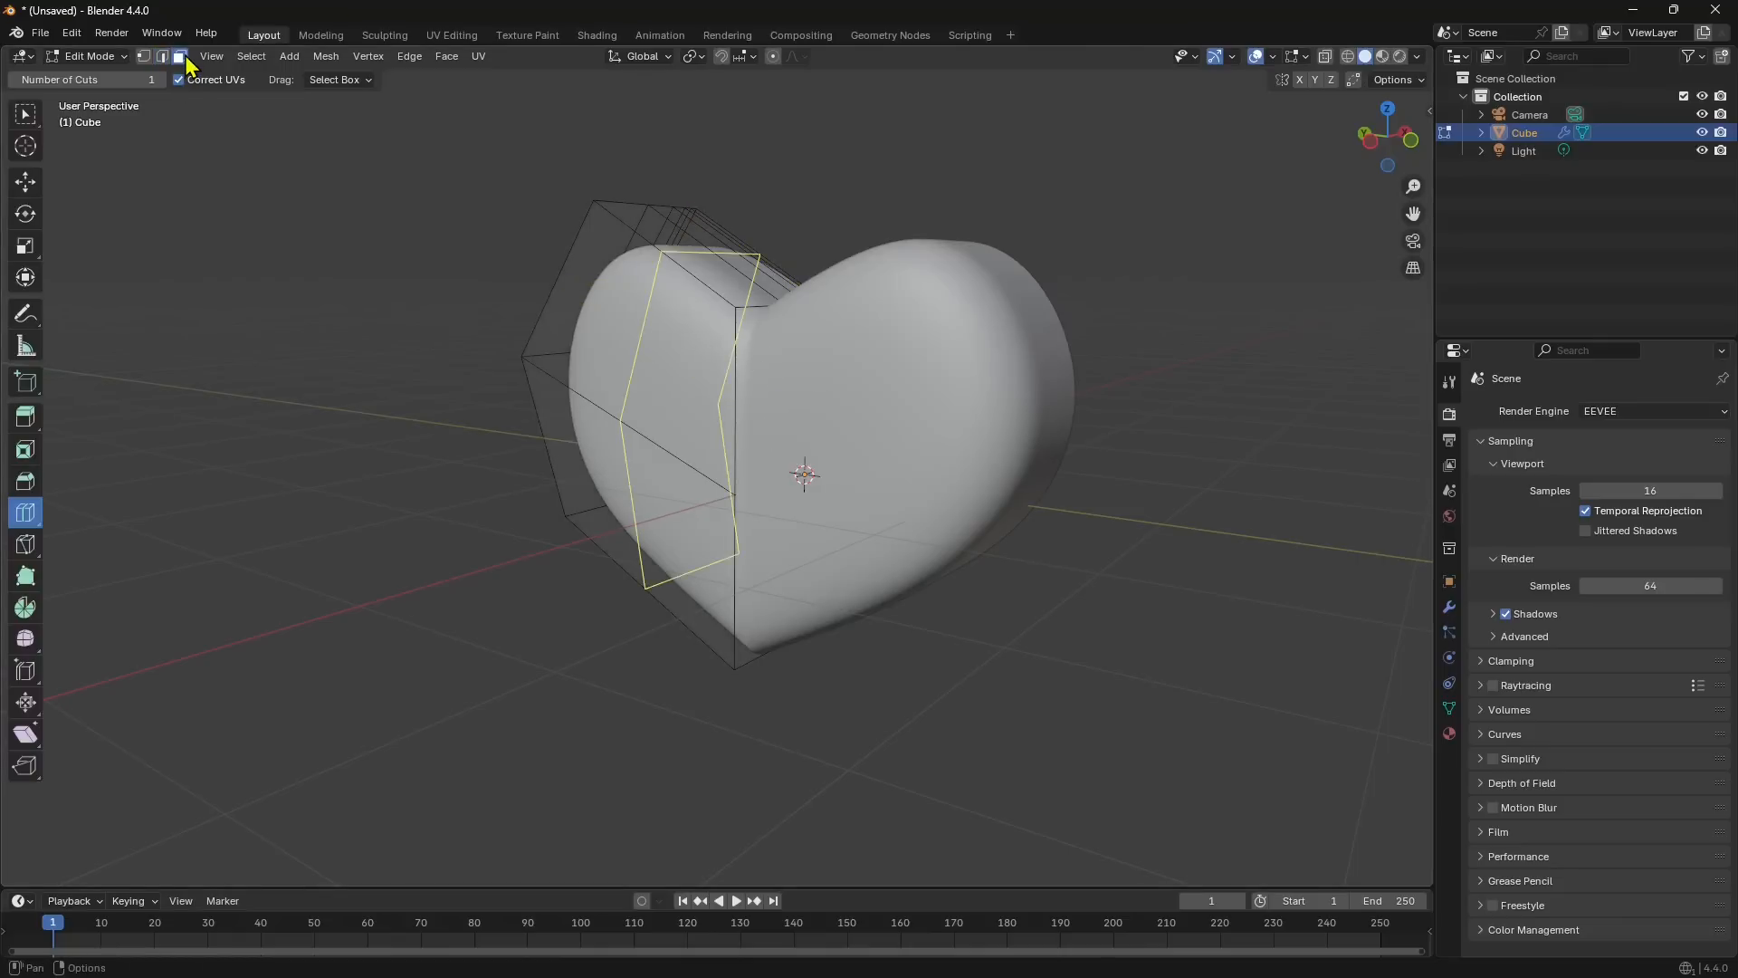
left_click(25, 185)
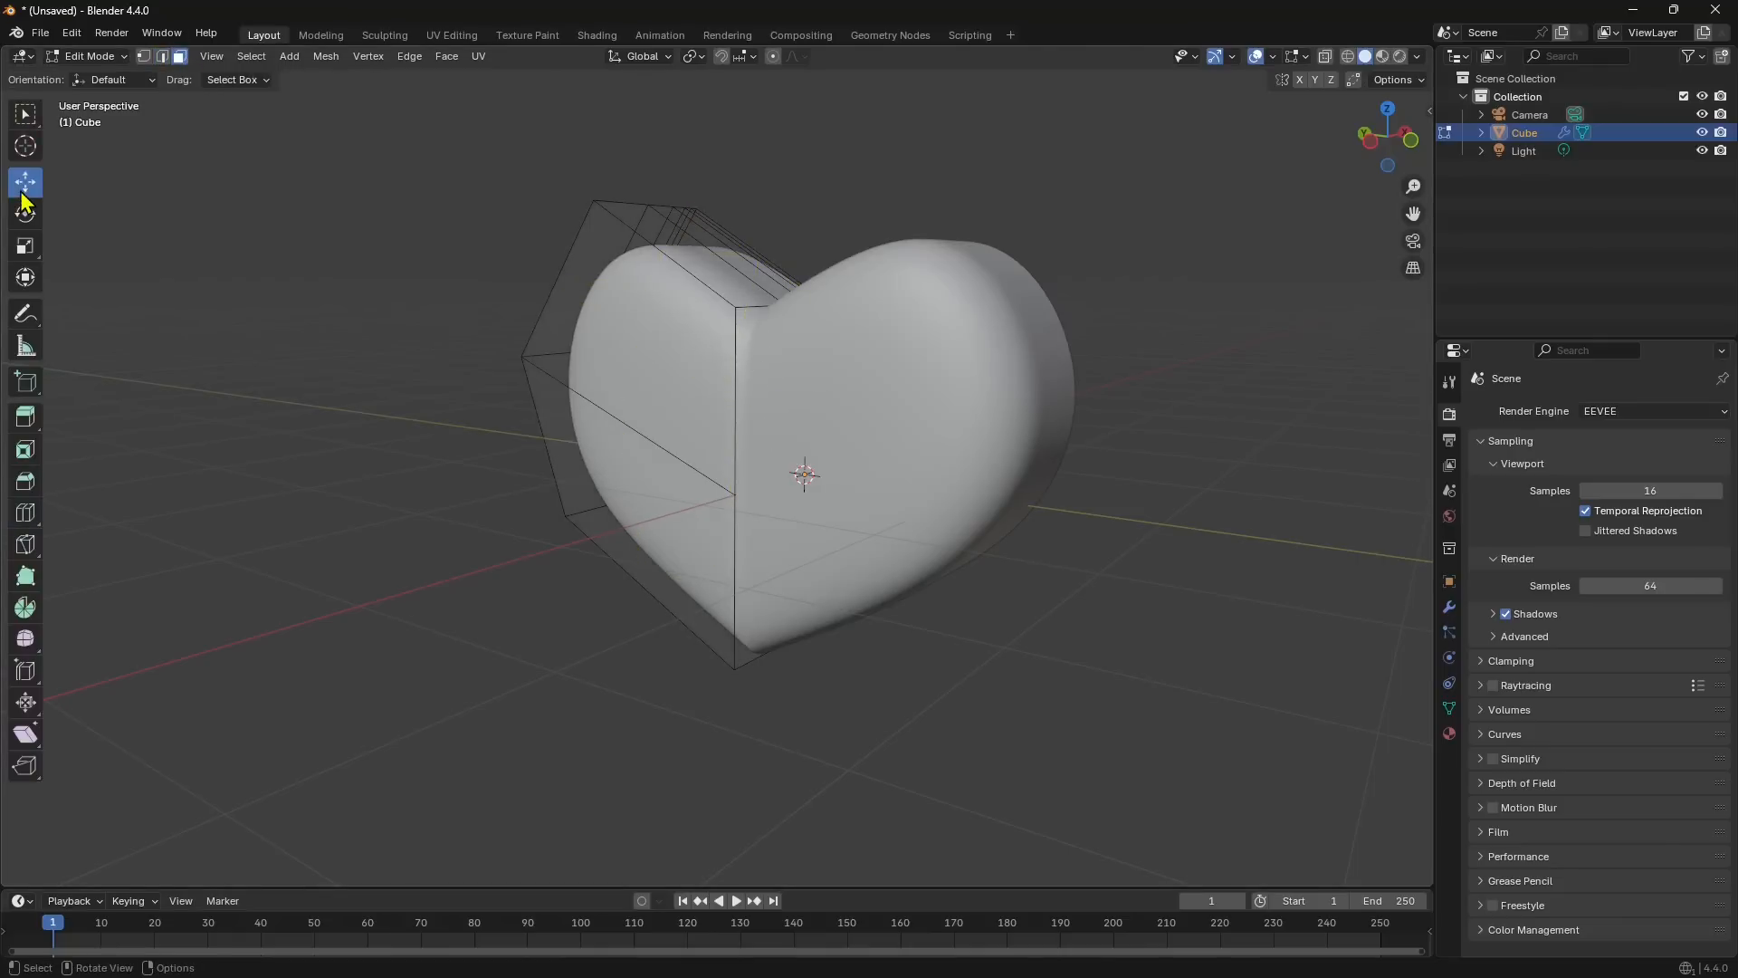
left_click(736, 398)
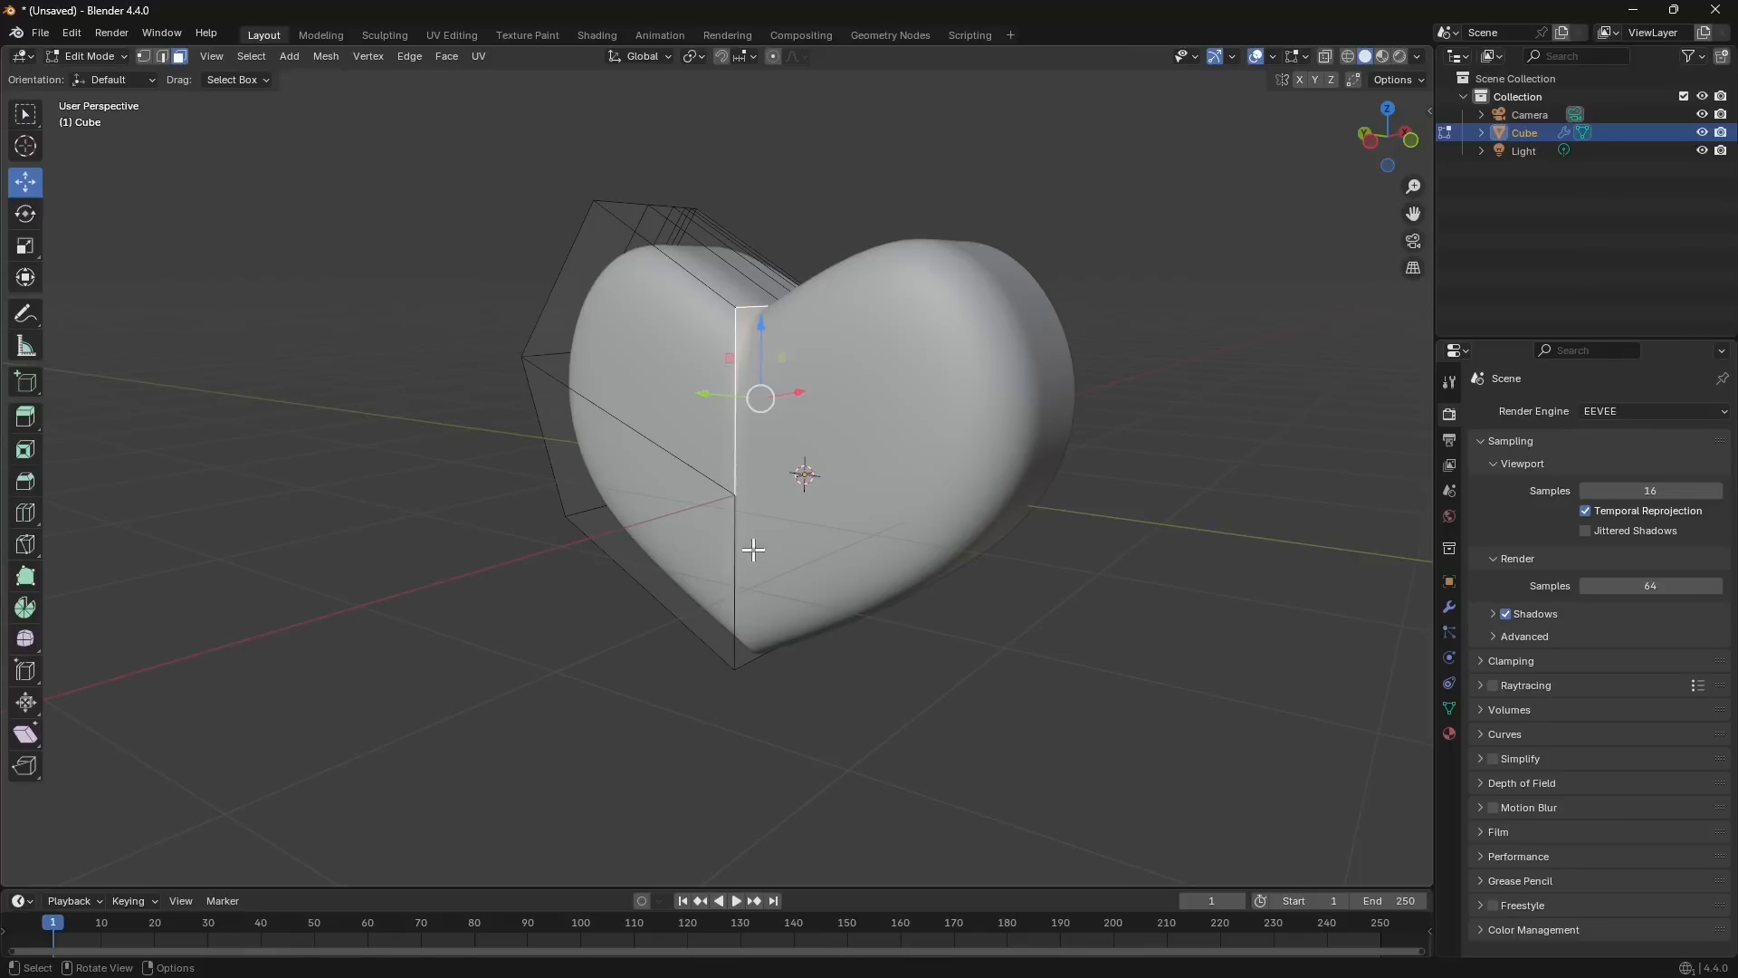
middle_click_drag(753, 549, 725, 486)
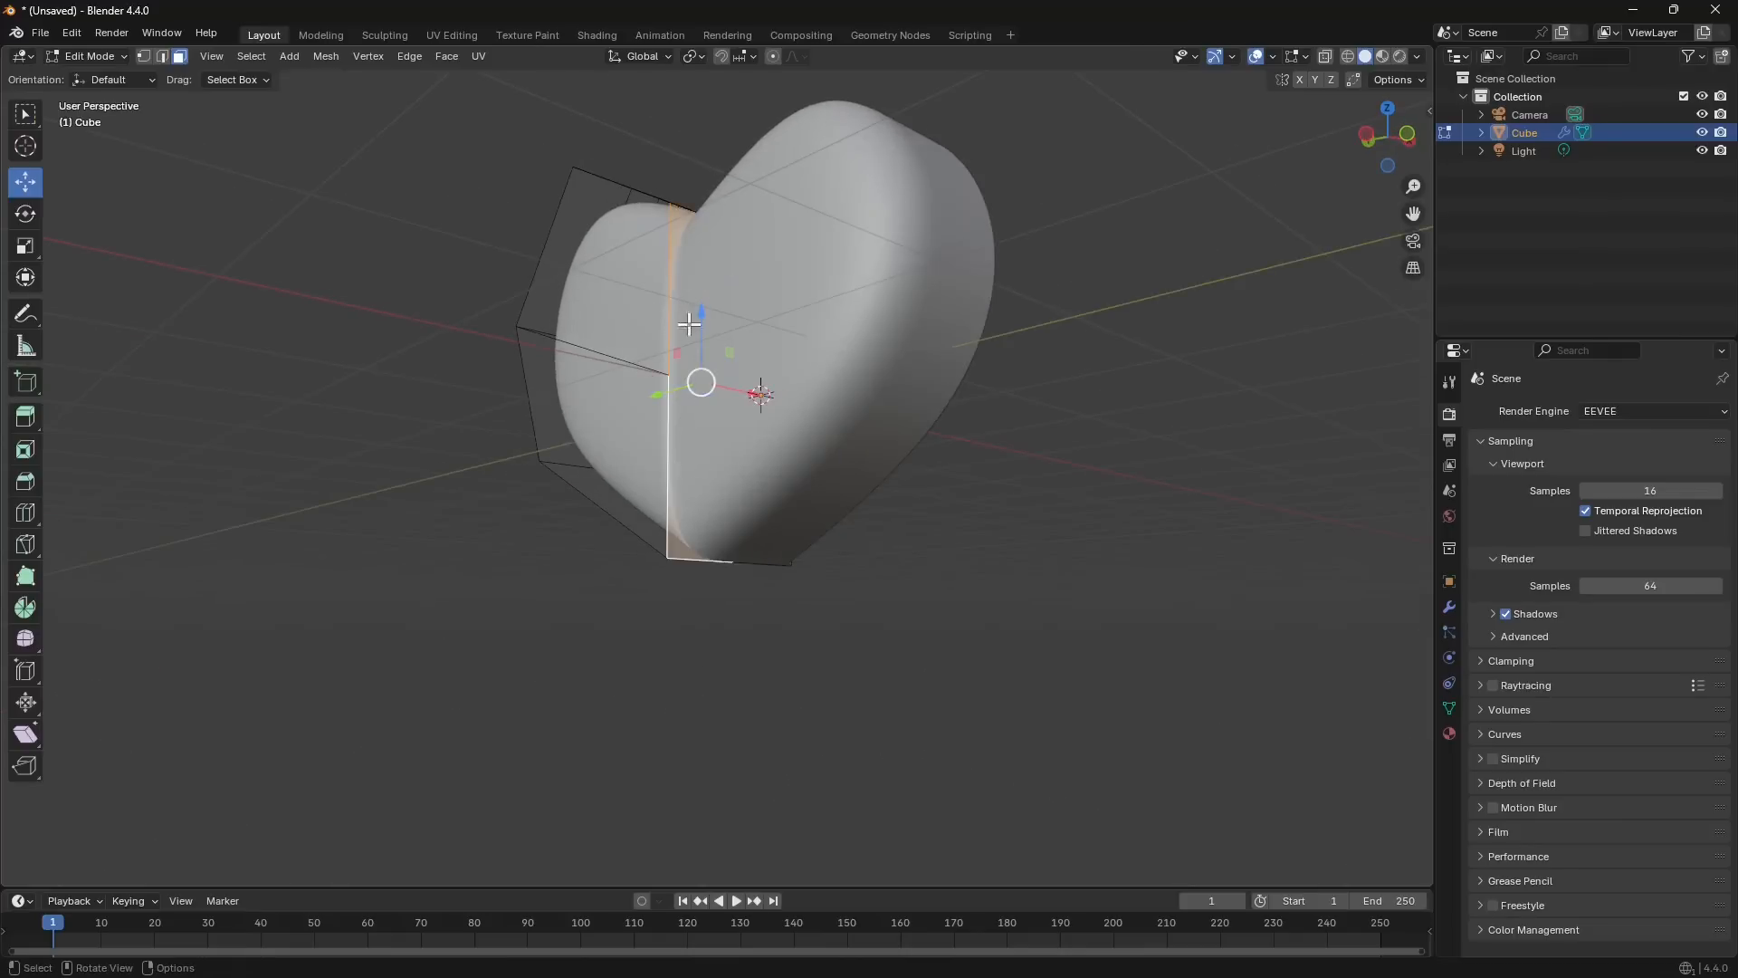
middle_click_drag(680, 301, 732, 349)
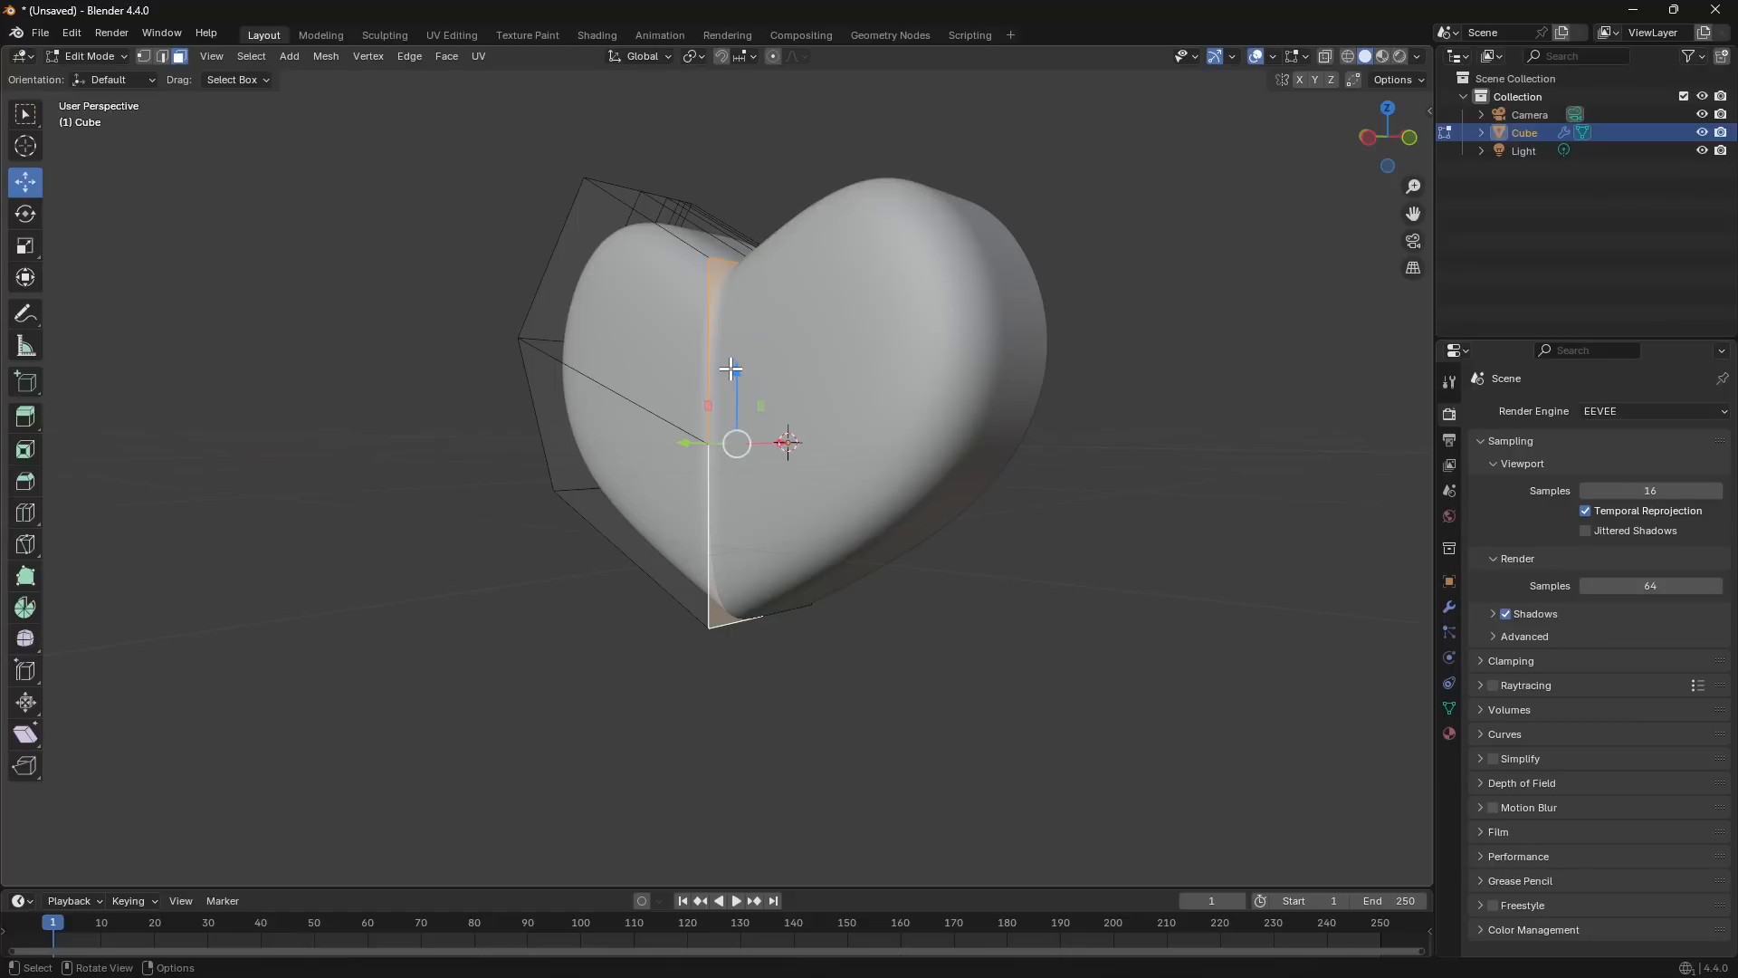
key("x")
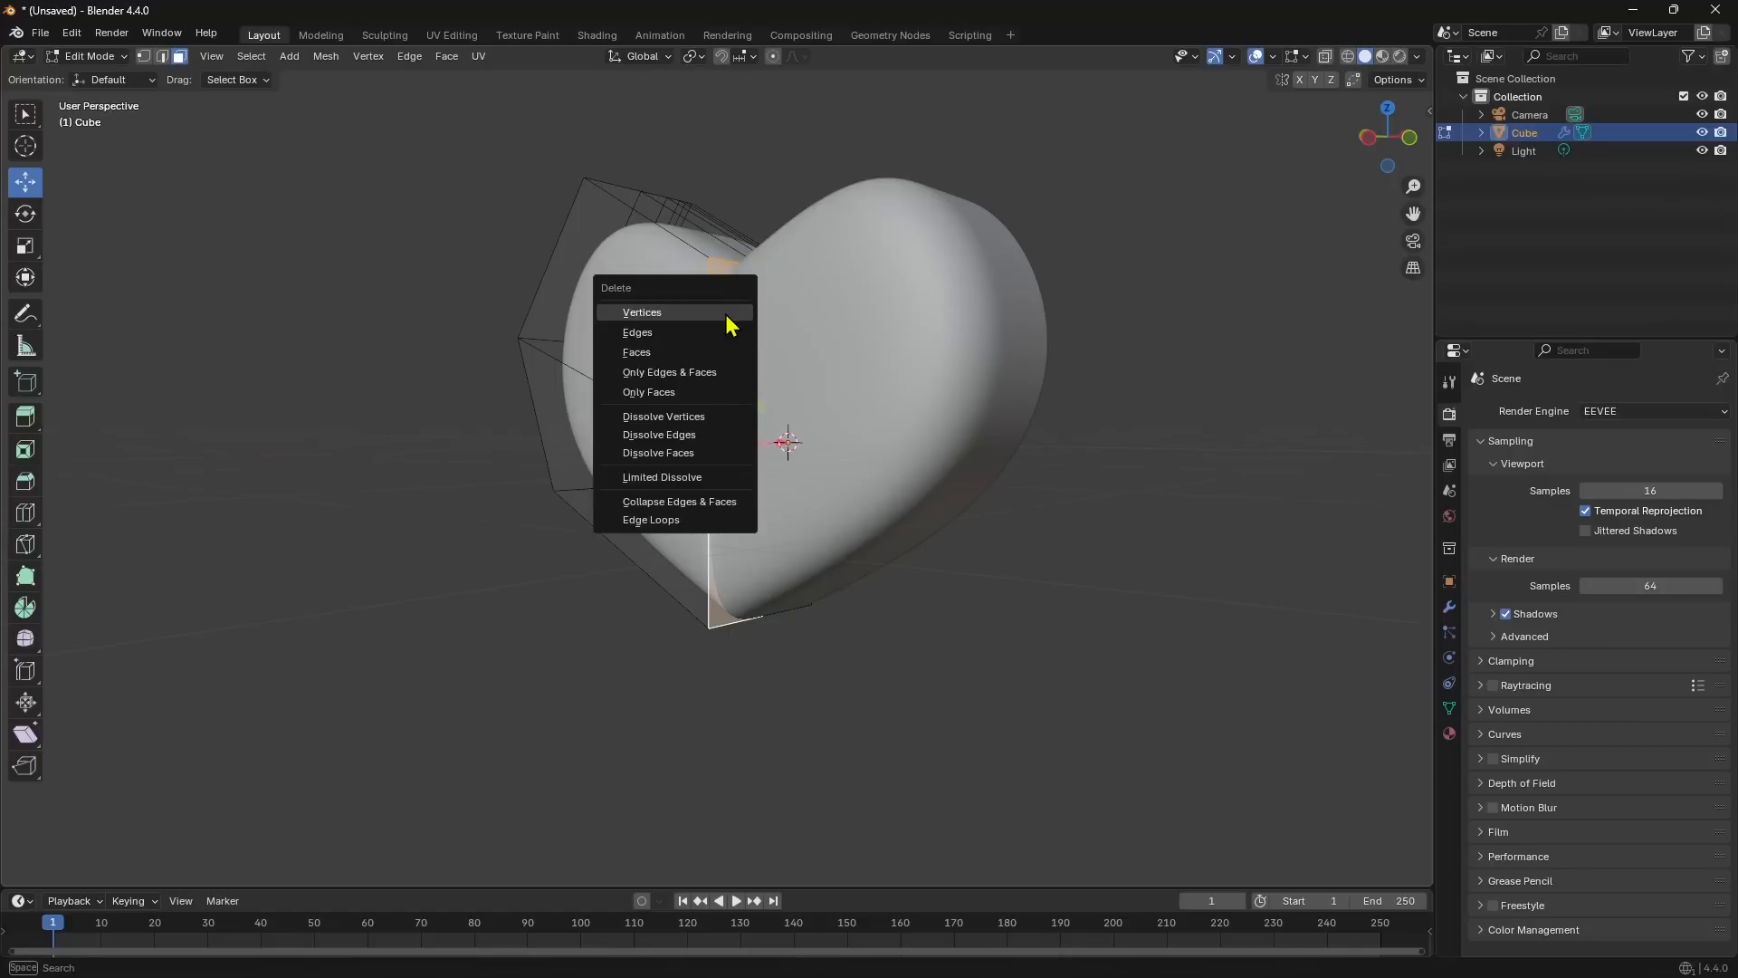
left_click(645, 353)
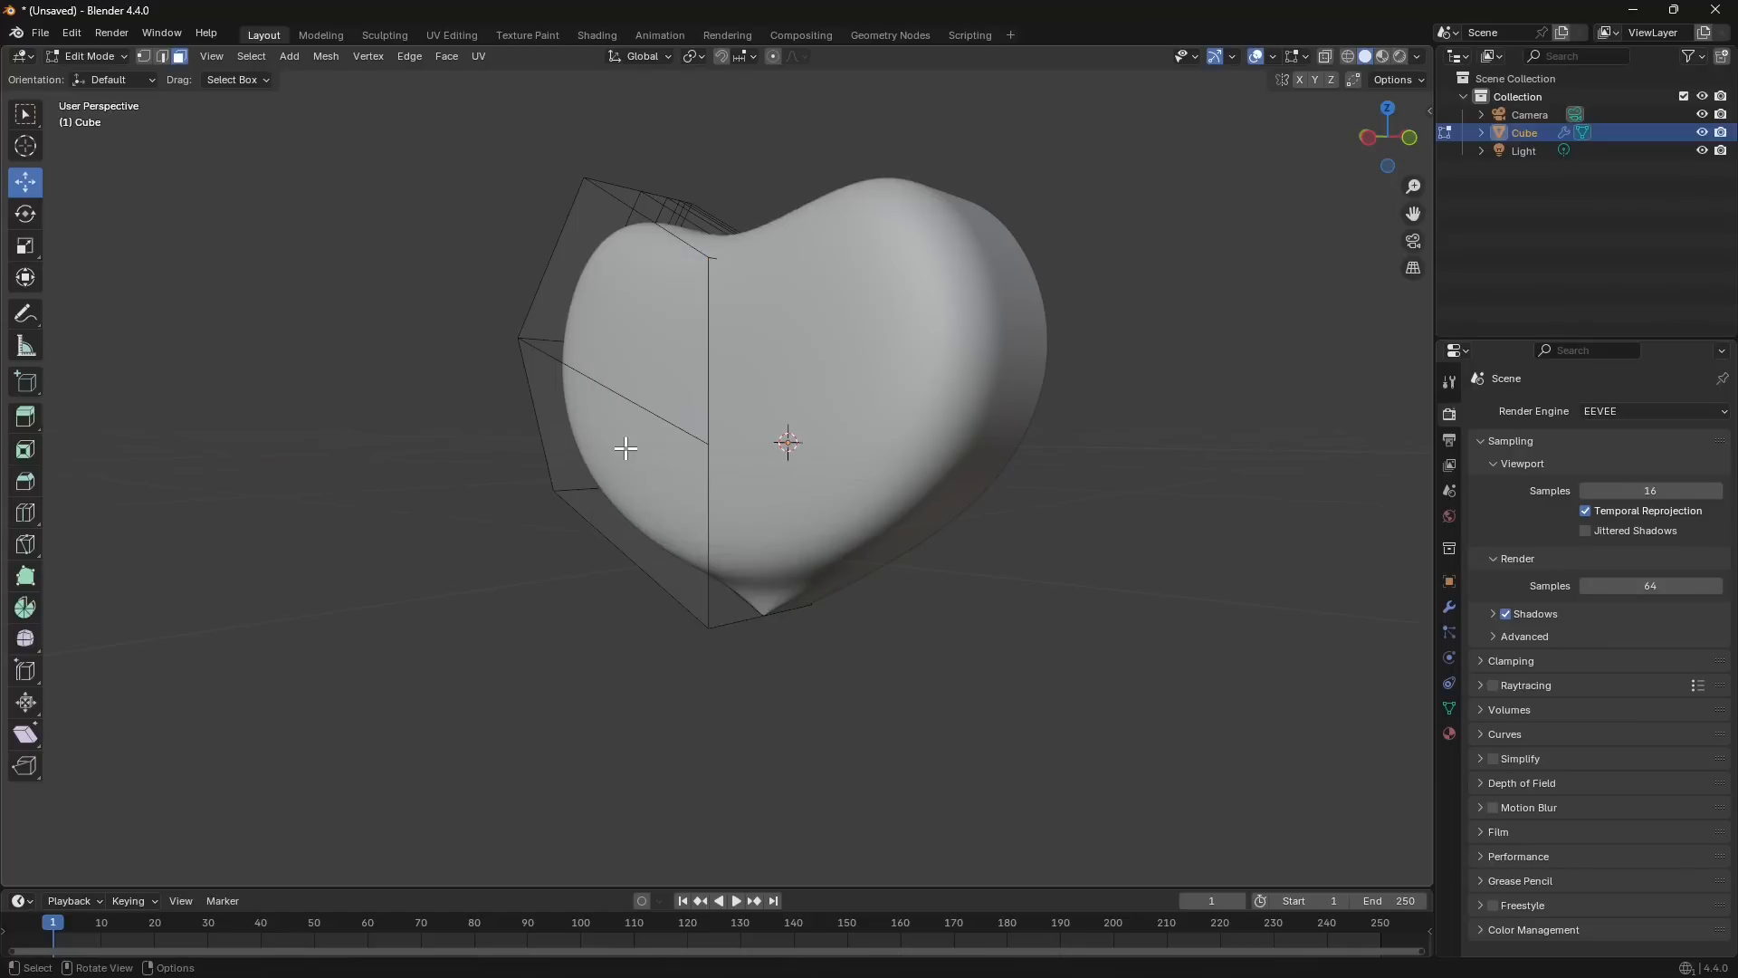
Extend the selection to all inner faces on the mirror plane across the heart's thickness and delete those faces.
middle_click_drag(626, 447, 817, 541)
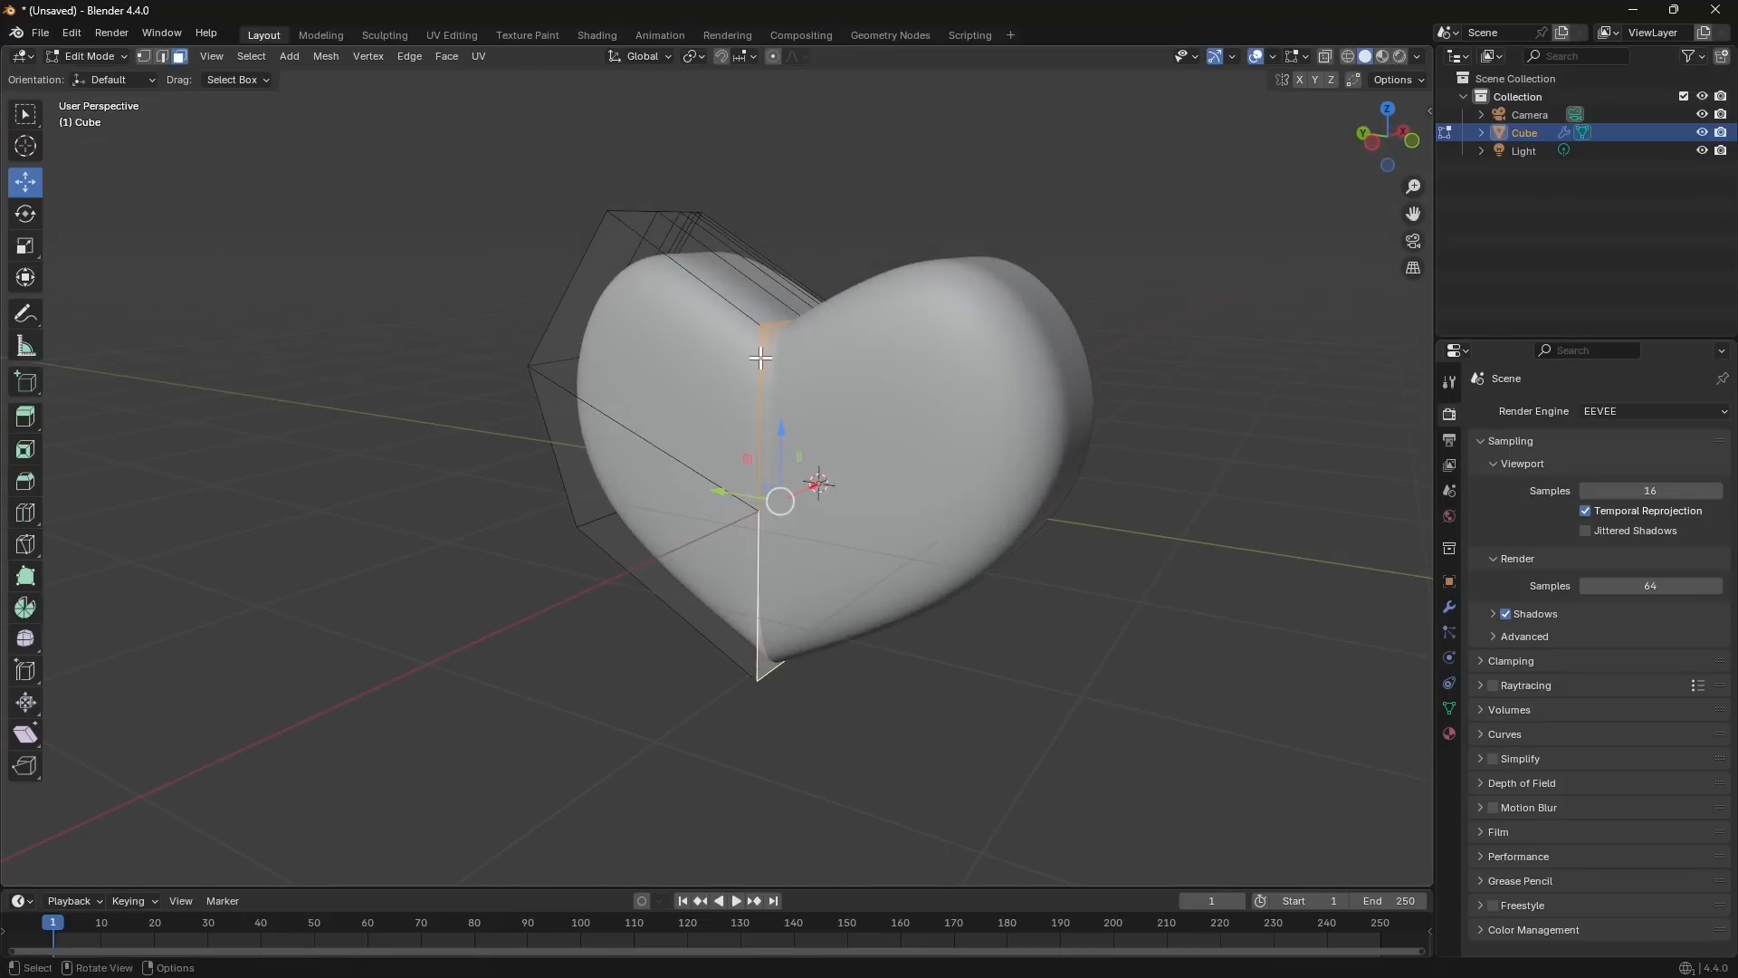
middle_click_drag(776, 408, 681, 566)
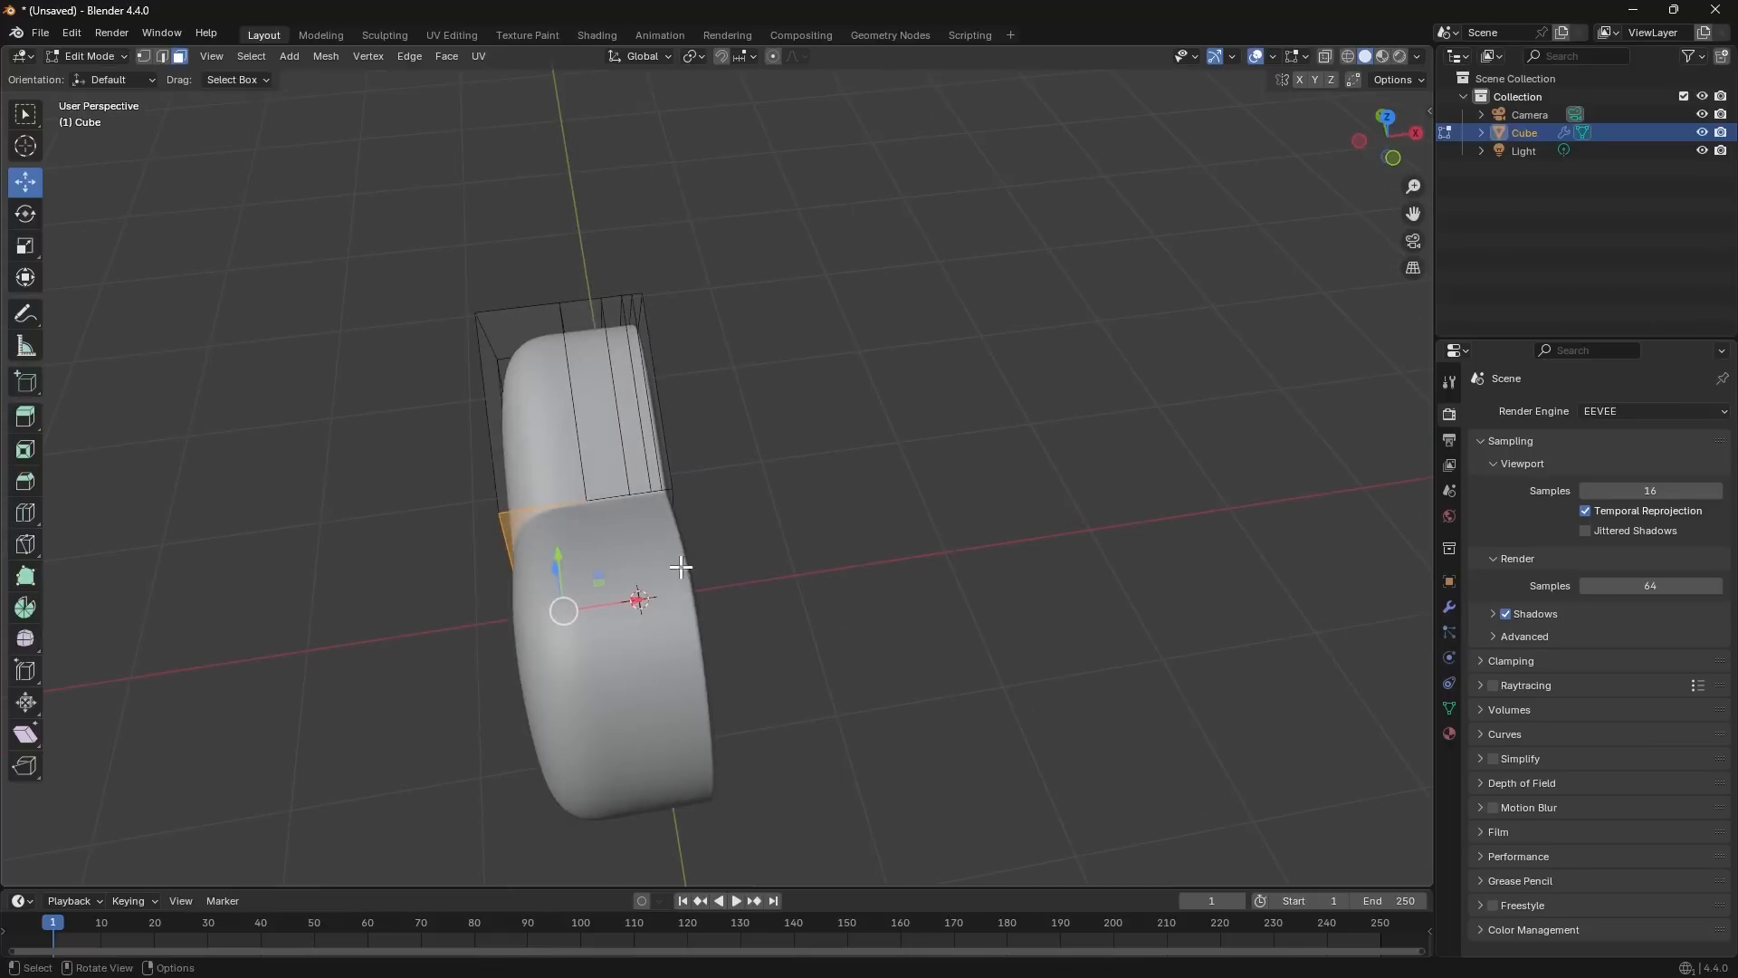
middle_click_drag(645, 512, 615, 487)
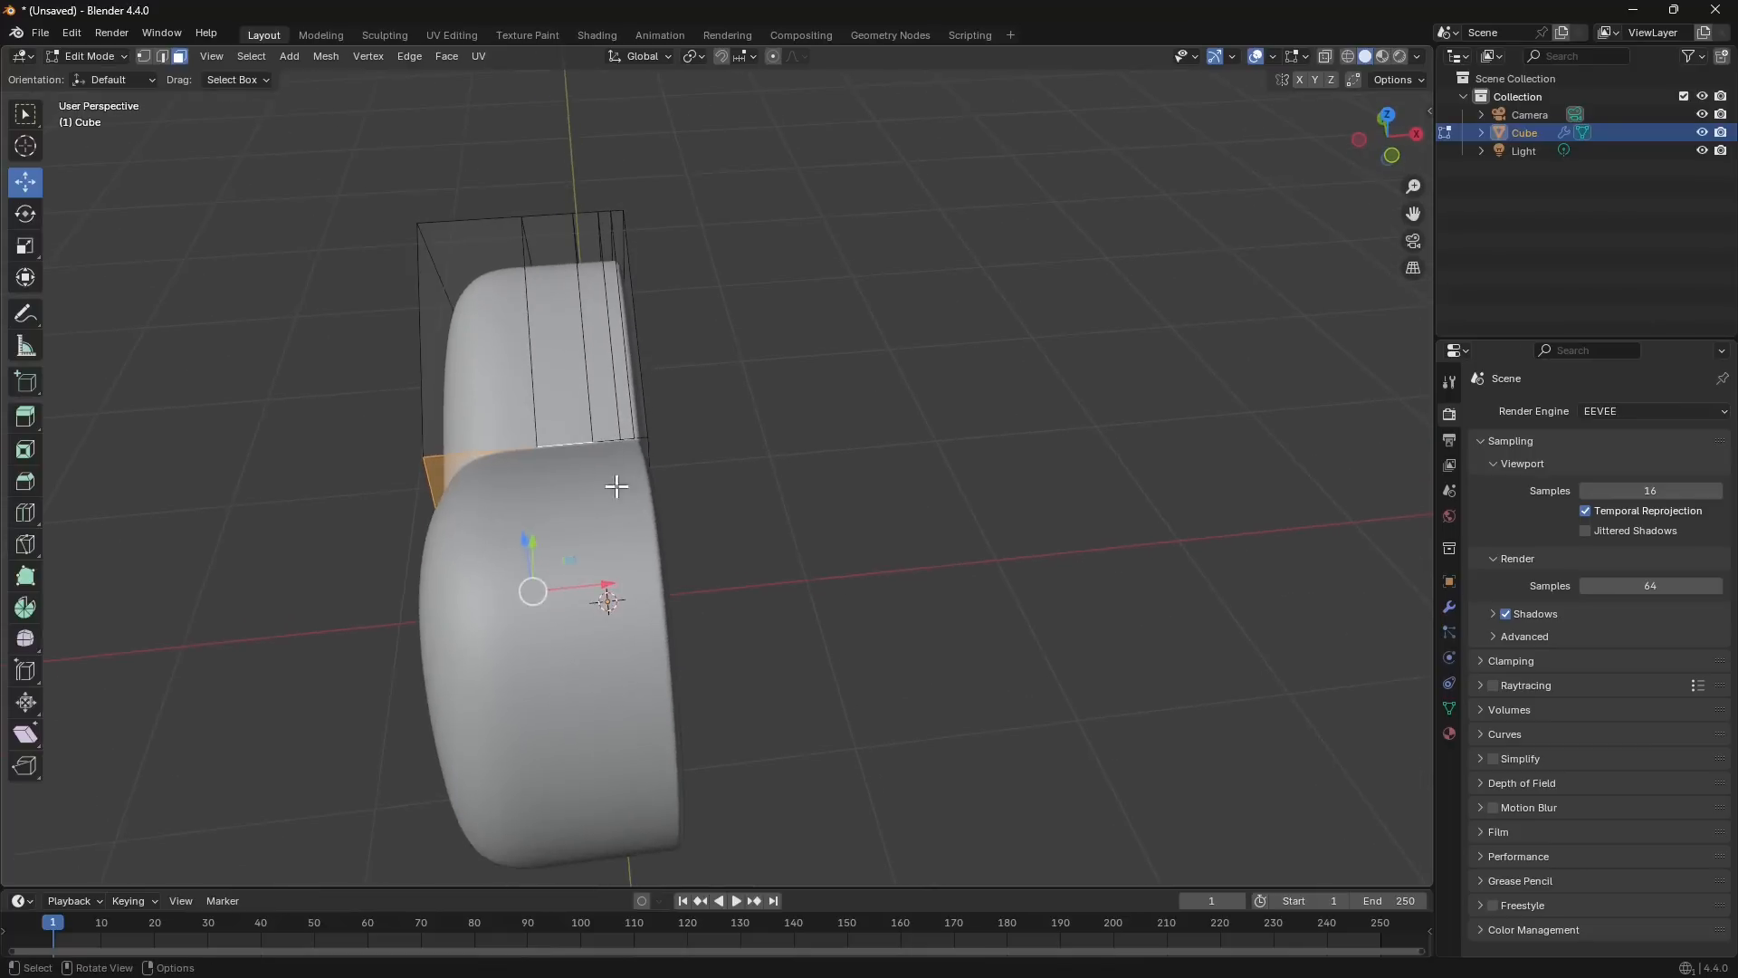
scroll(617, 486, "up", 1)
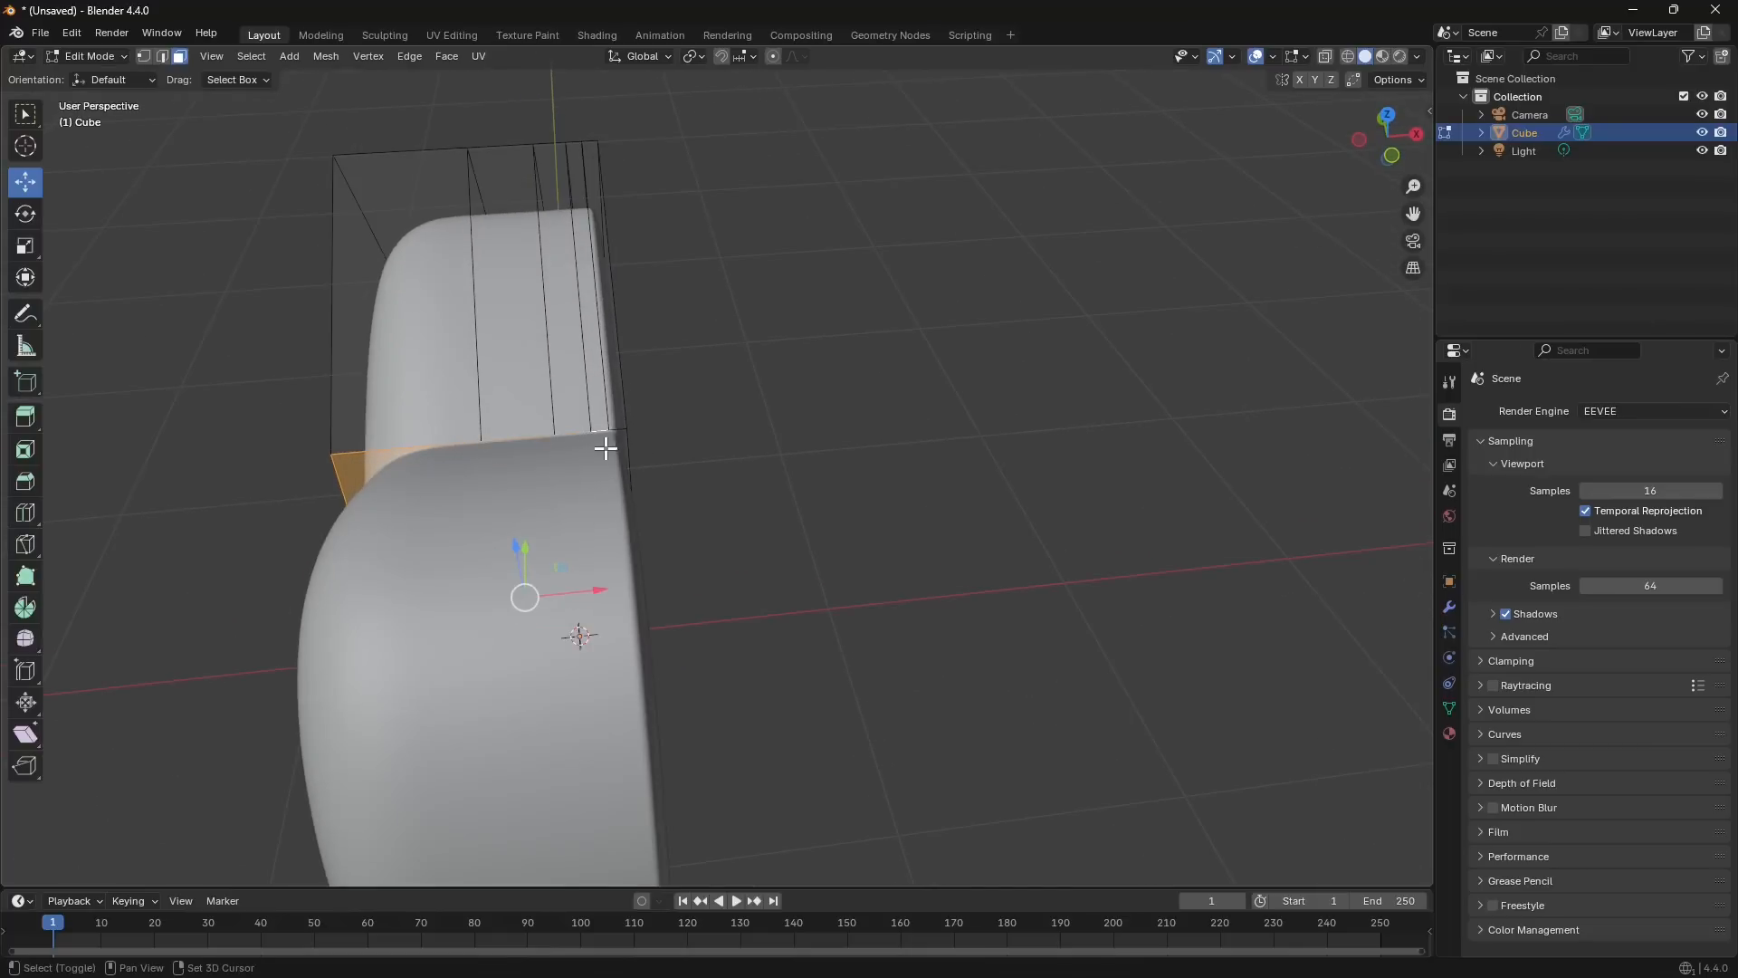
middle_click_drag(621, 446, 615, 535)
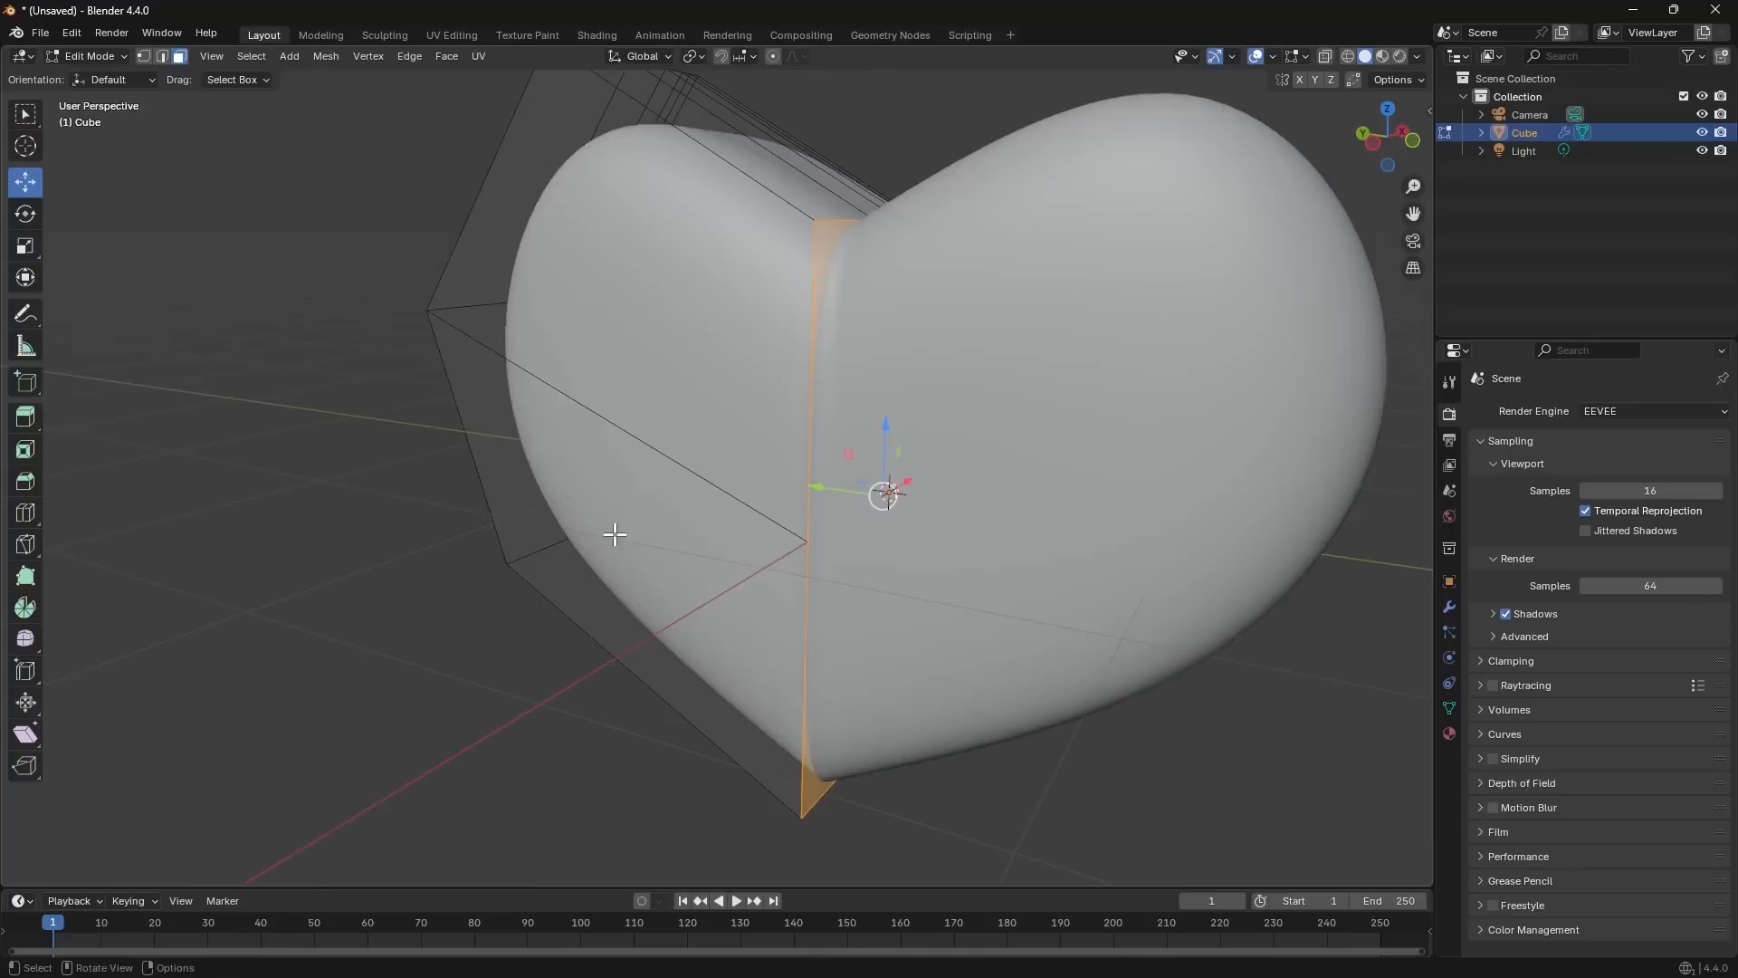
scroll(574, 485, "down", 3)
key("x")
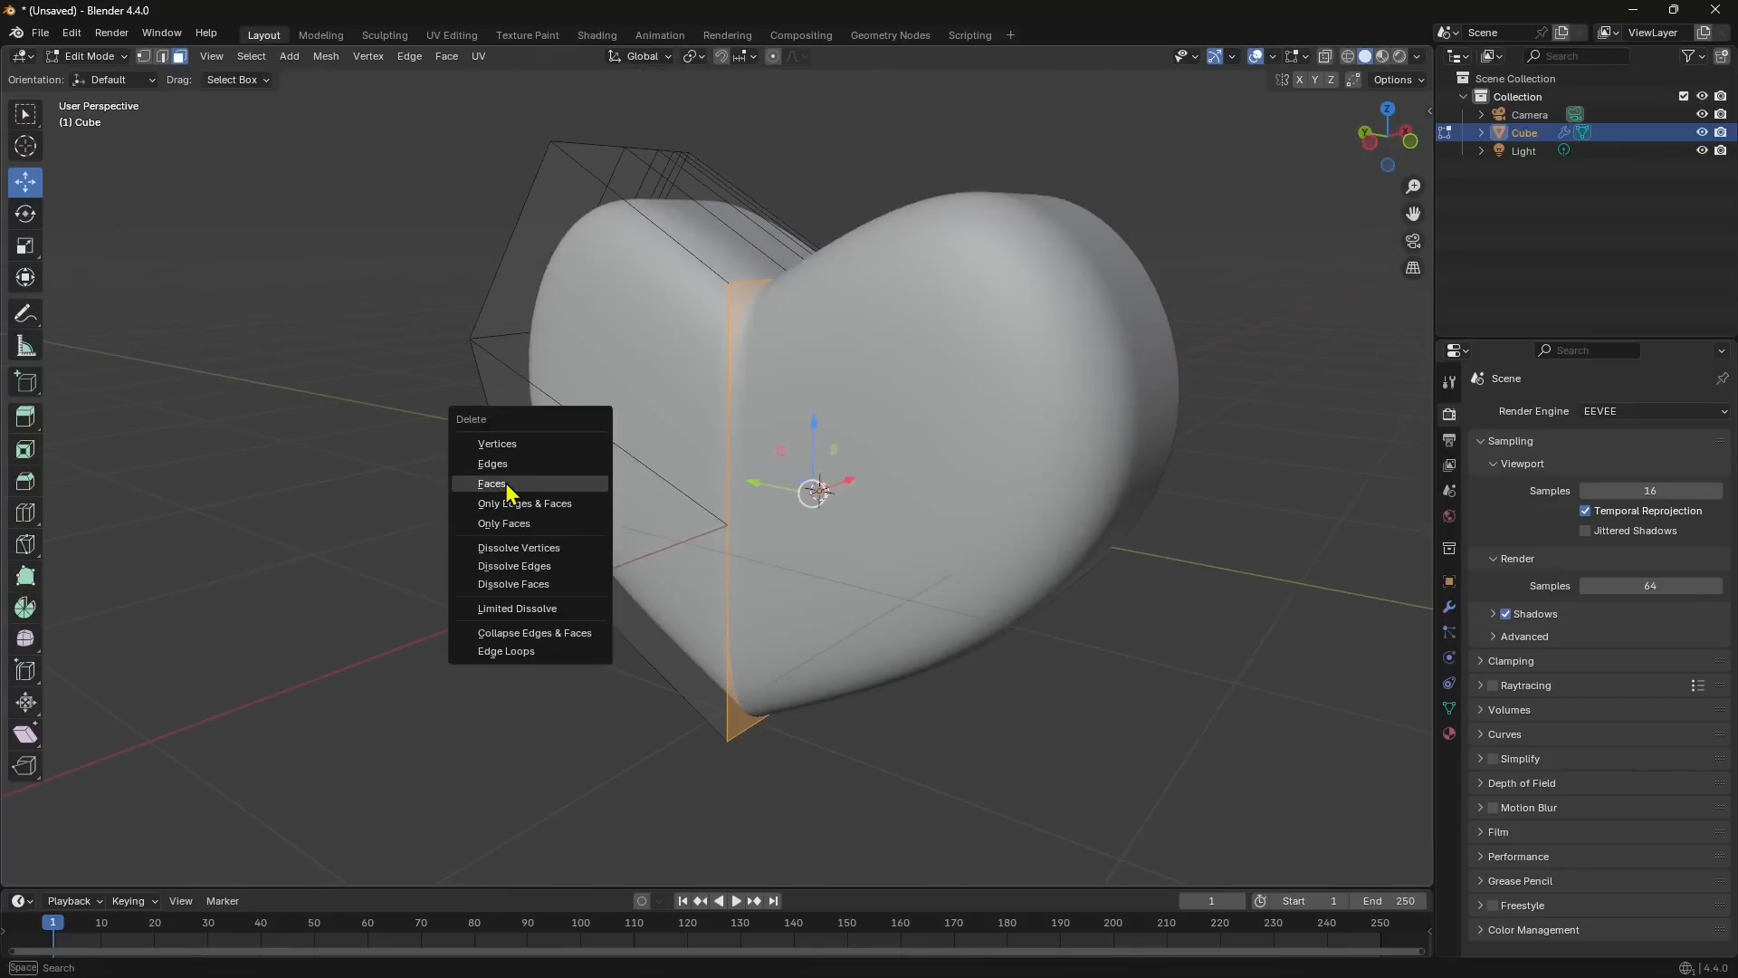
left_click(493, 484)
middle_click_drag(601, 485, 652, 433)
scroll(797, 243, "down", 2)
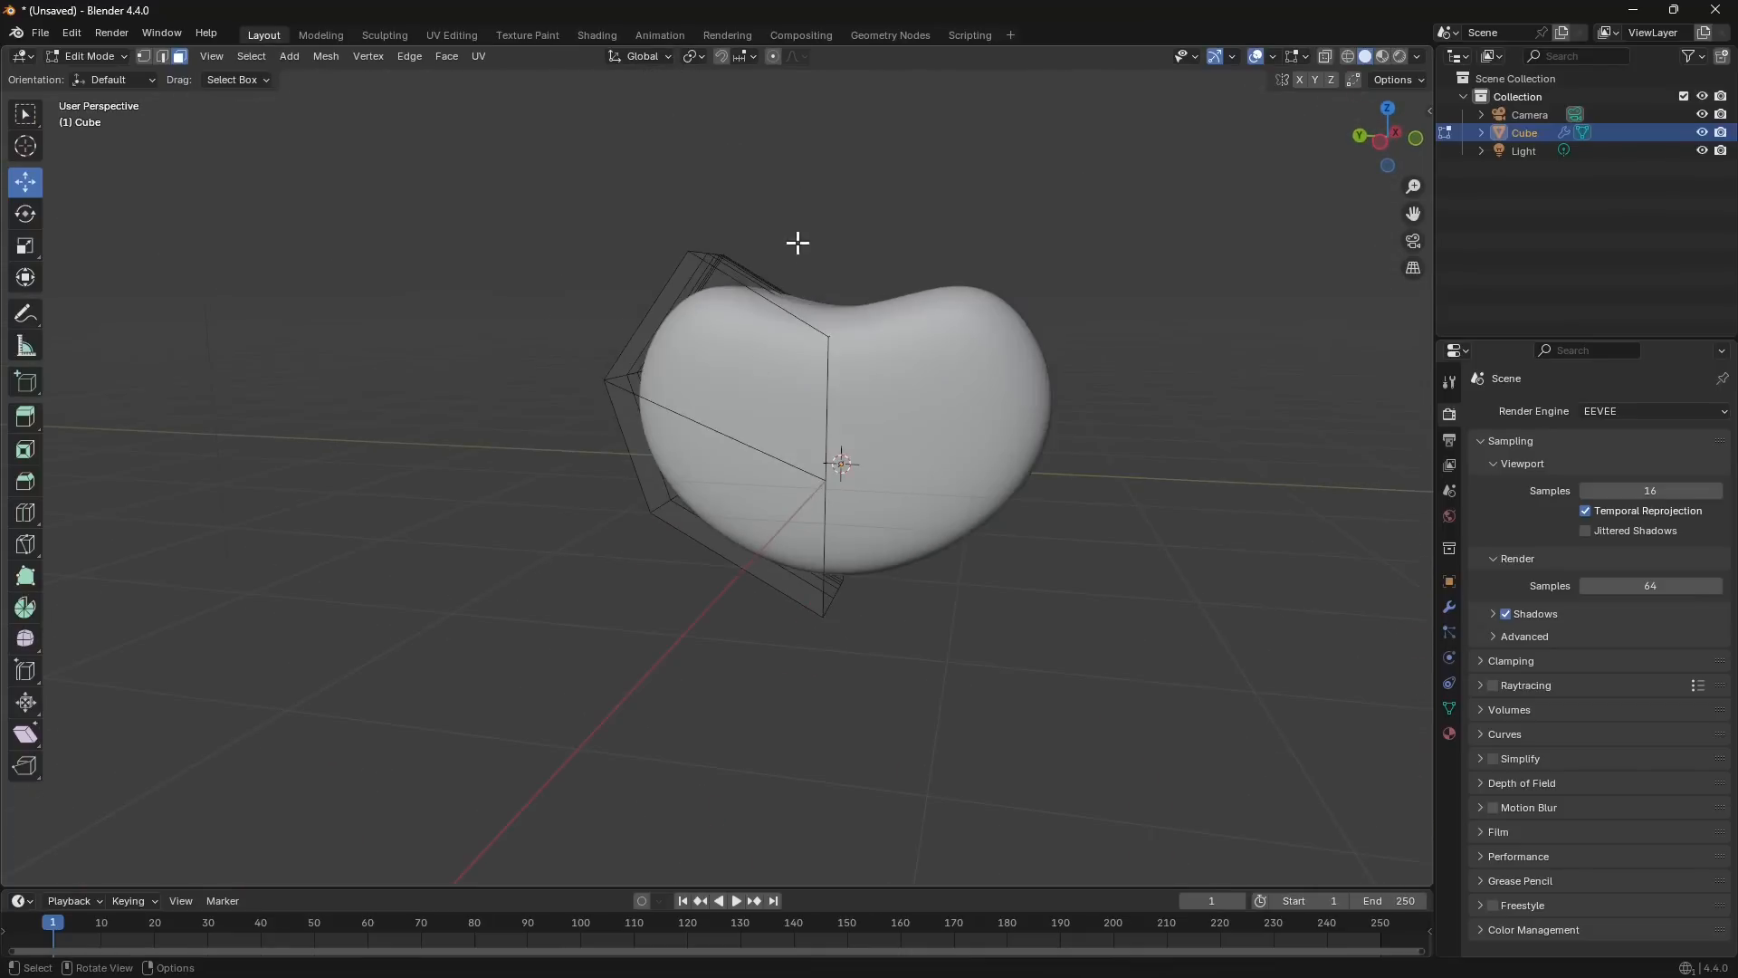
middle_click_drag(798, 243, 751, 328)
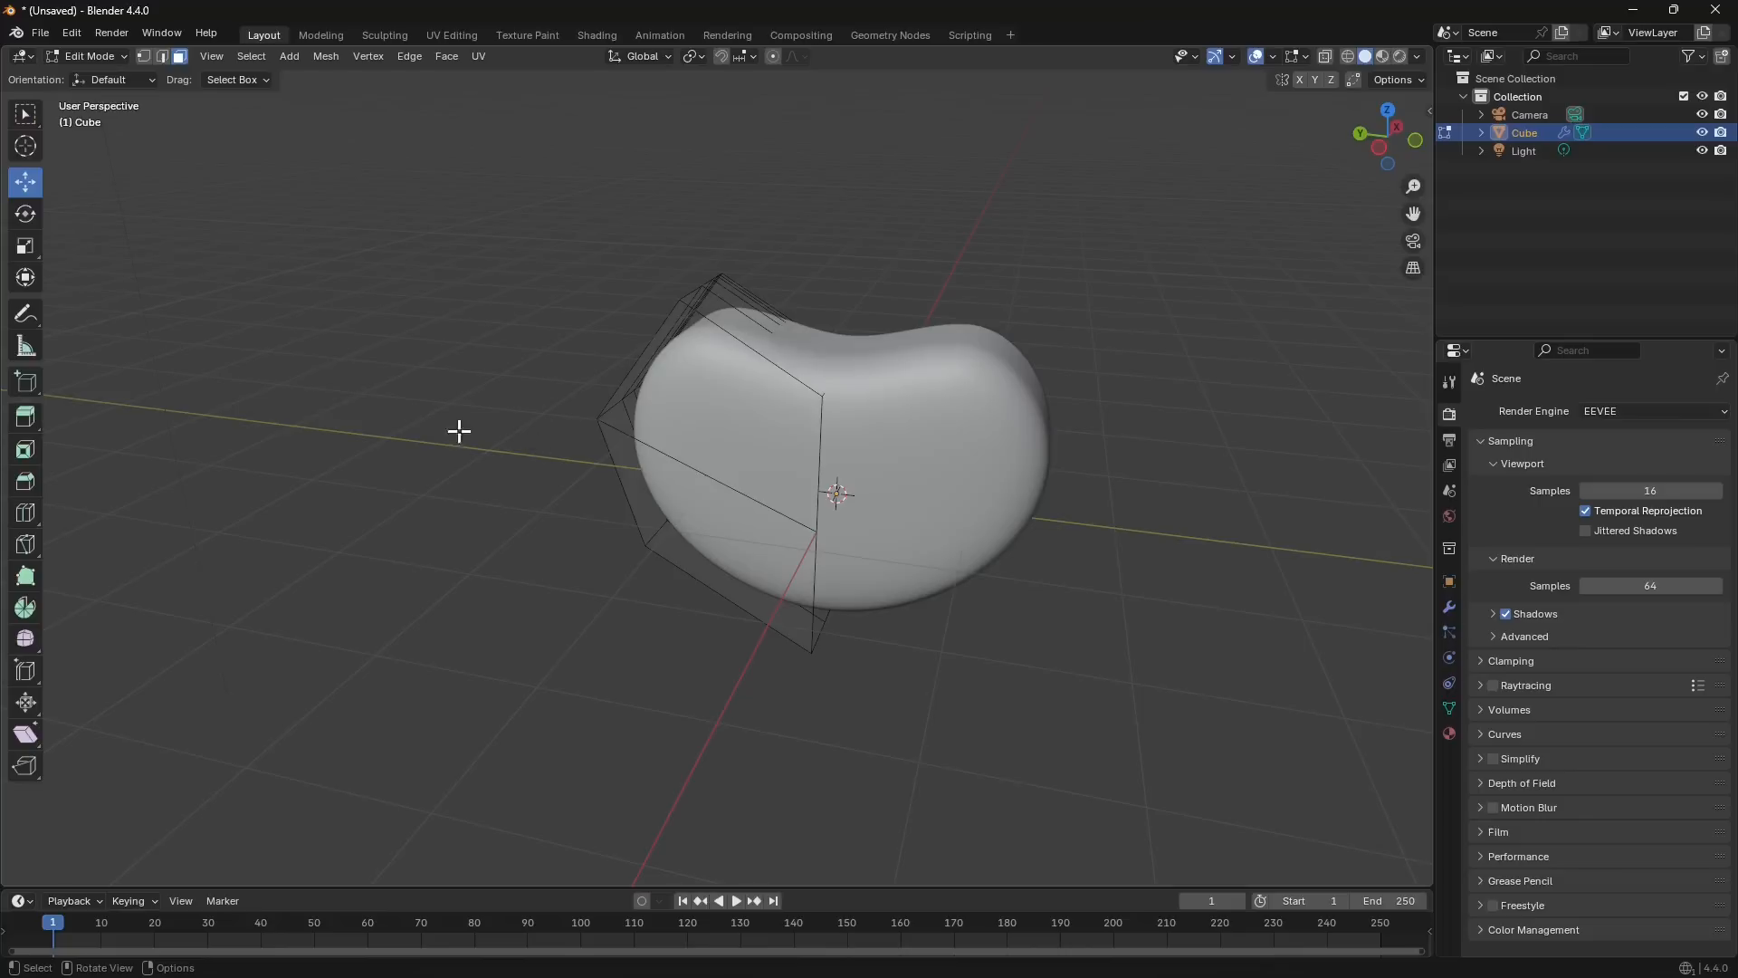
Add a vertical loop cut through the modeled half, between the mirror plane and the outer side.
left_click(27, 516)
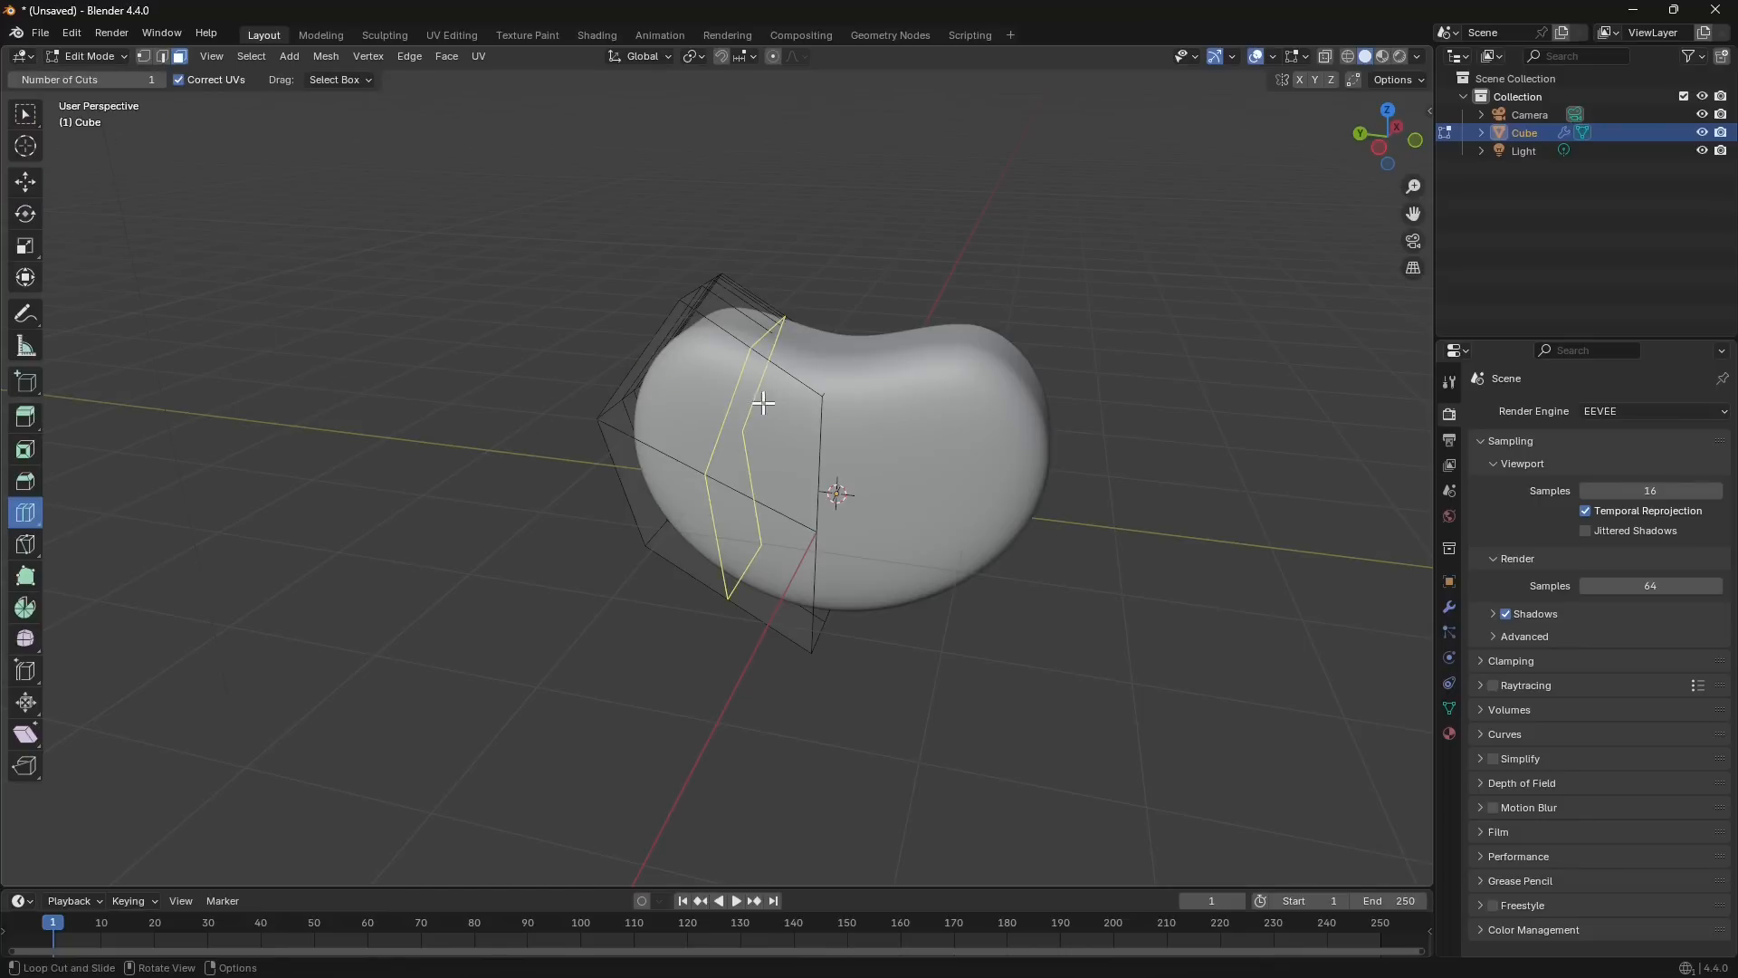
left_click(745, 379)
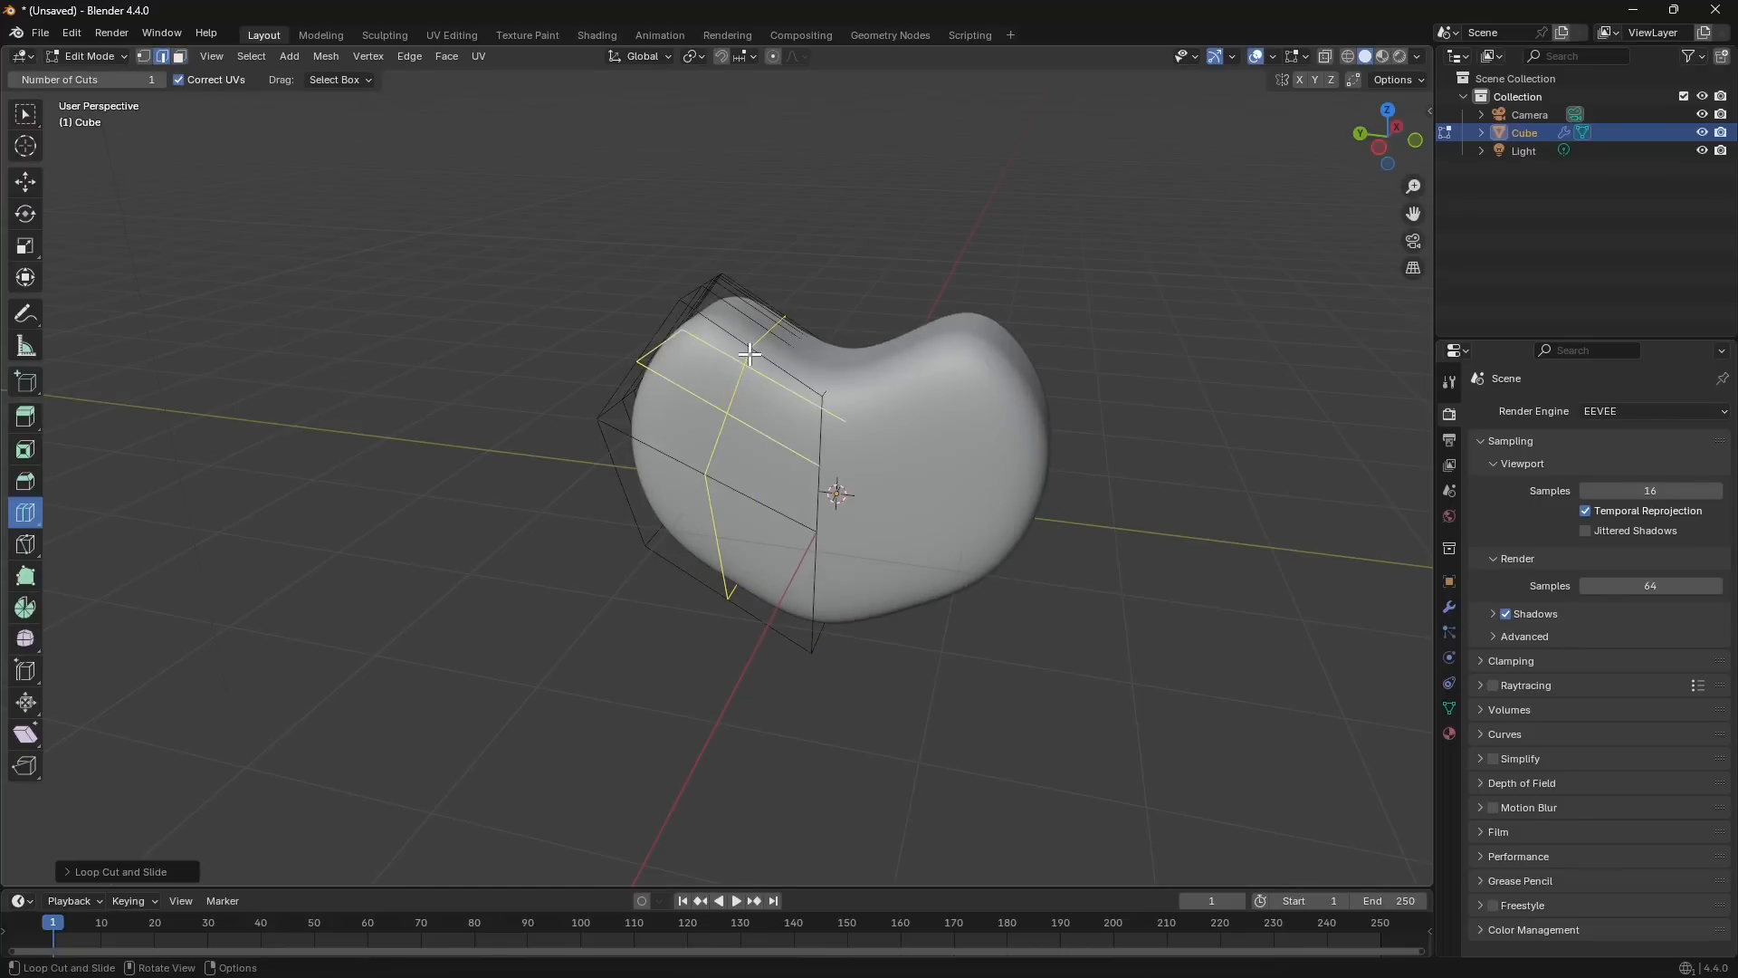
middle_click_drag(749, 353, 679, 345)
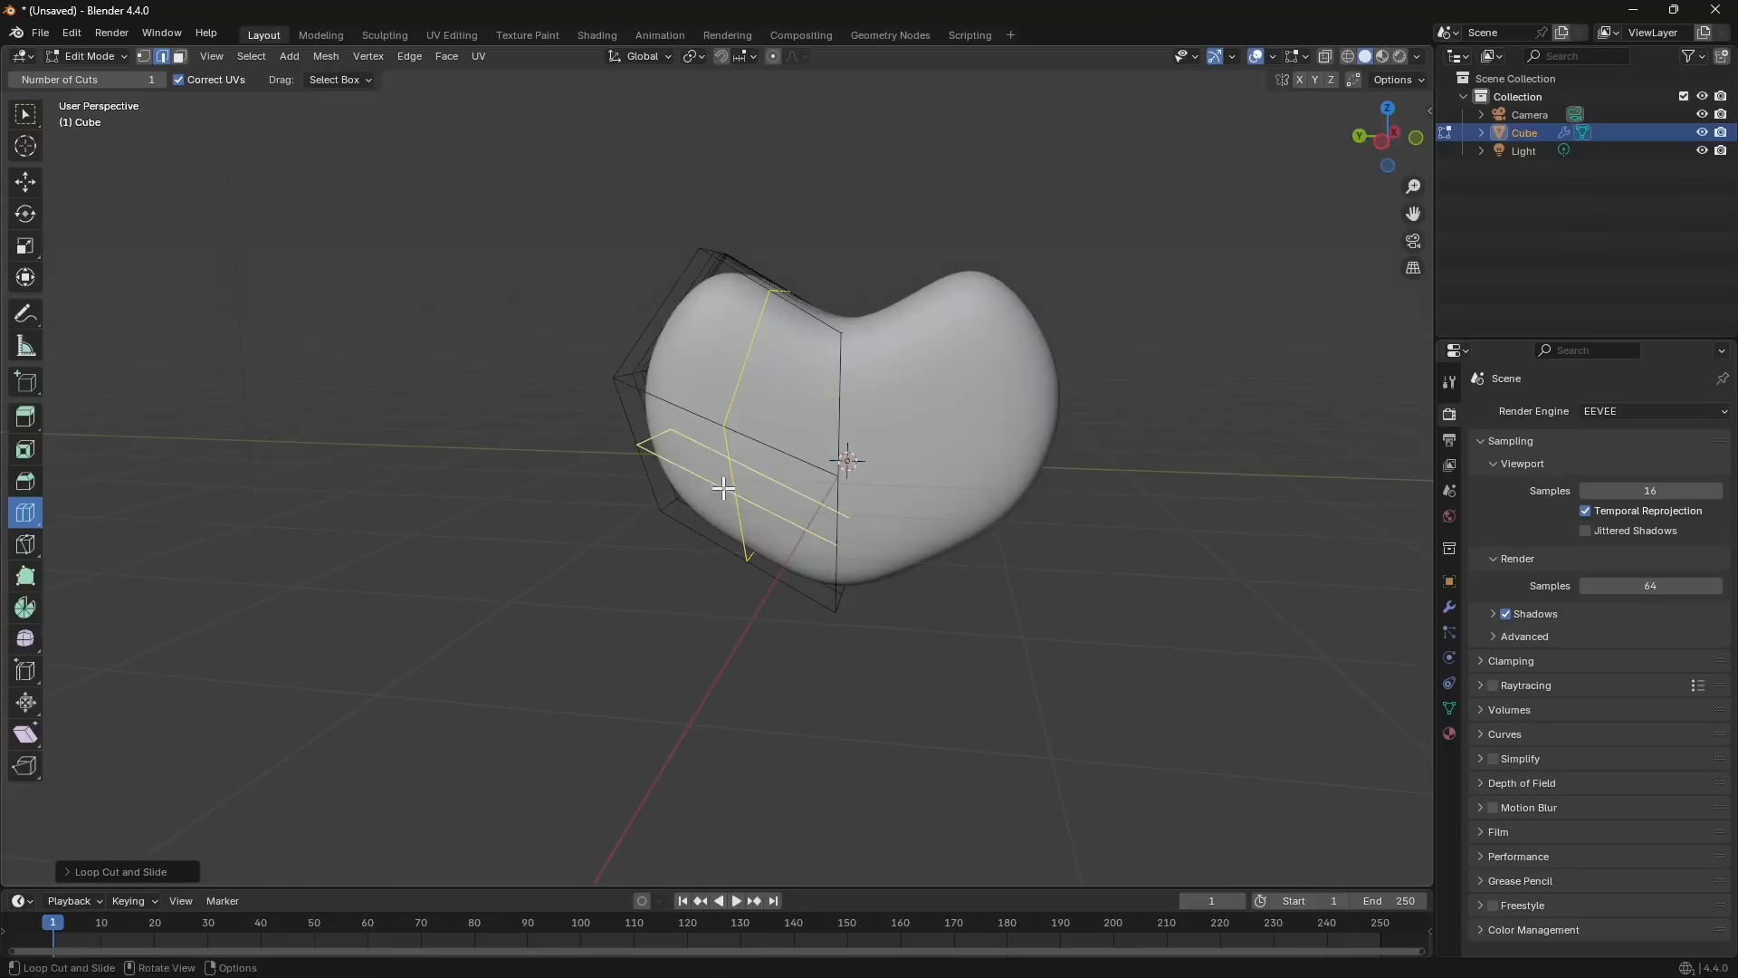
middle_click_drag(723, 489, 710, 477)
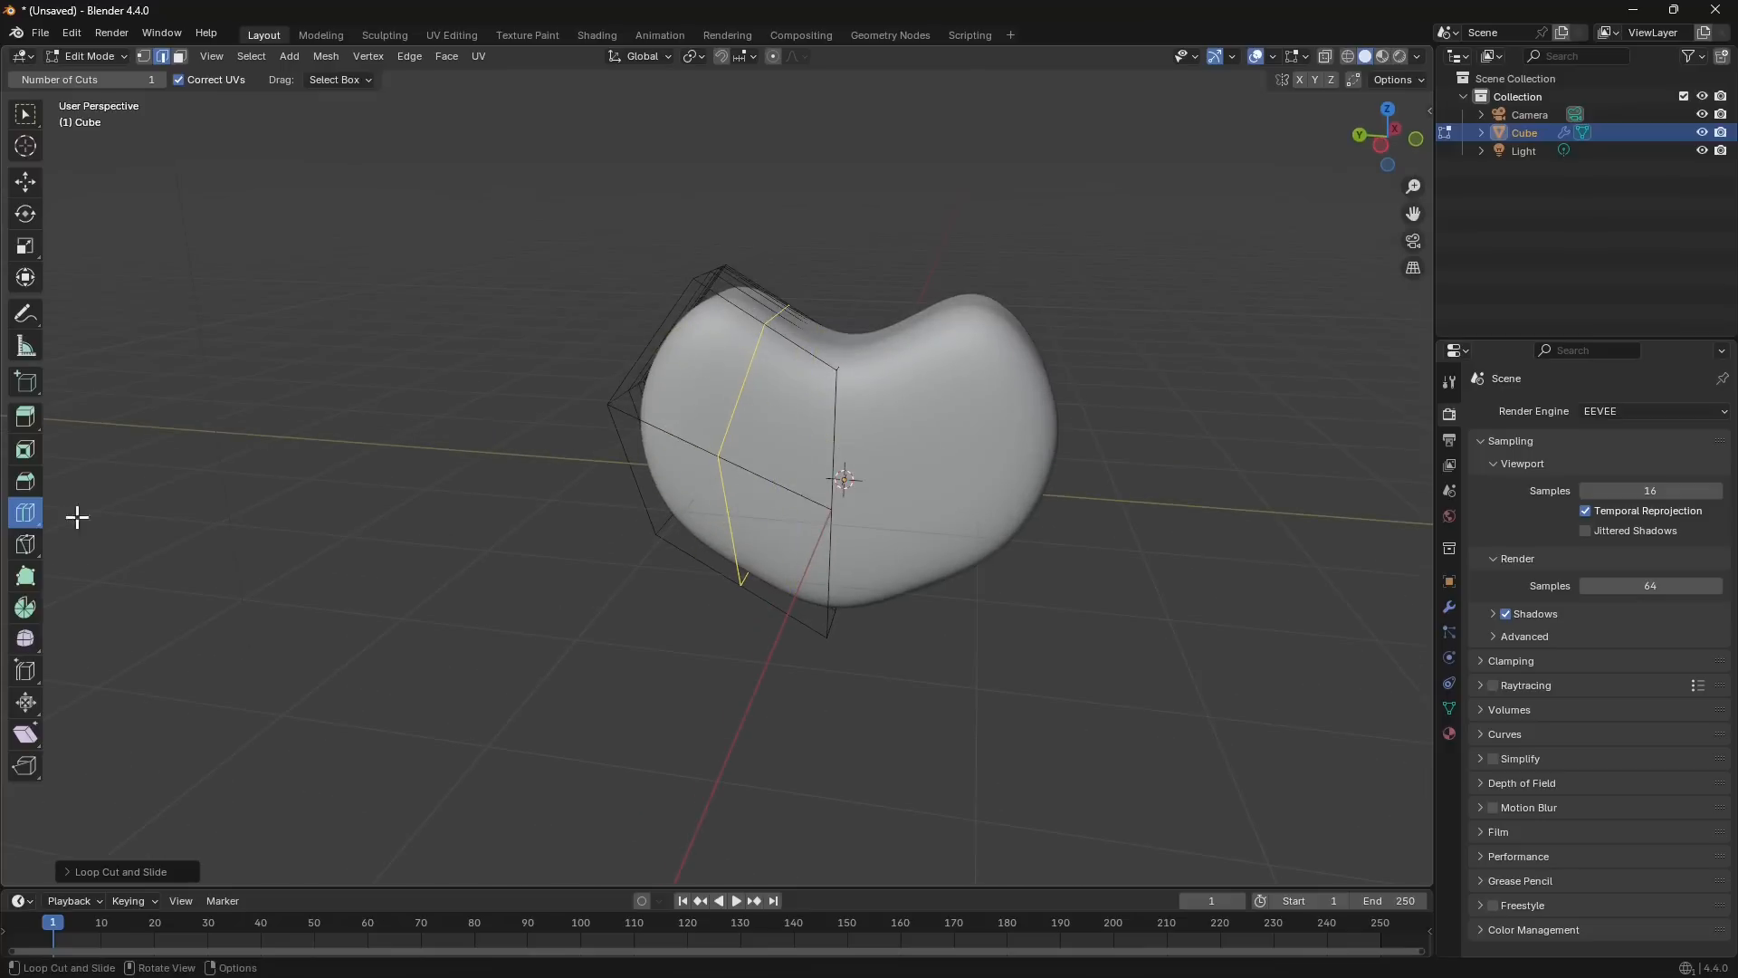
Use Edge Slide to move the new vertical loop close to the mirror plane, sharpening the heart's central crease and tip.
left_click(31, 678)
left_click_drag(33, 688, 95, 688)
left_click(121, 680)
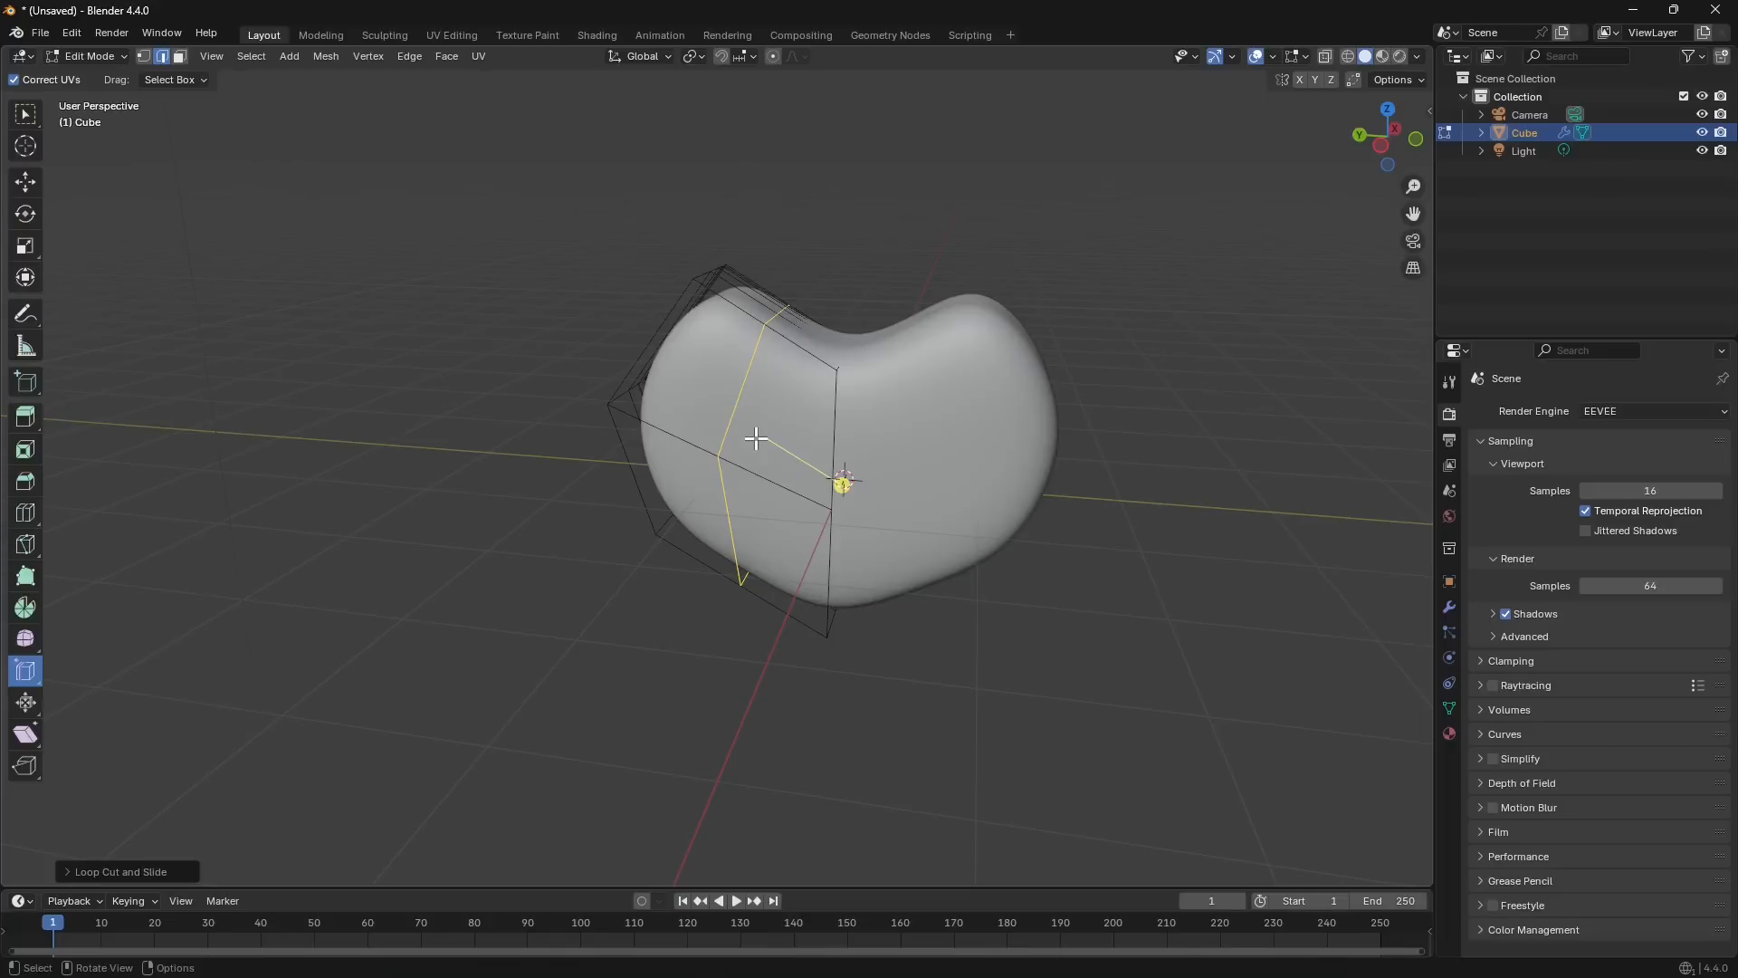
left_click_drag(838, 482, 919, 554)
middle_click_drag(919, 554, 837, 593)
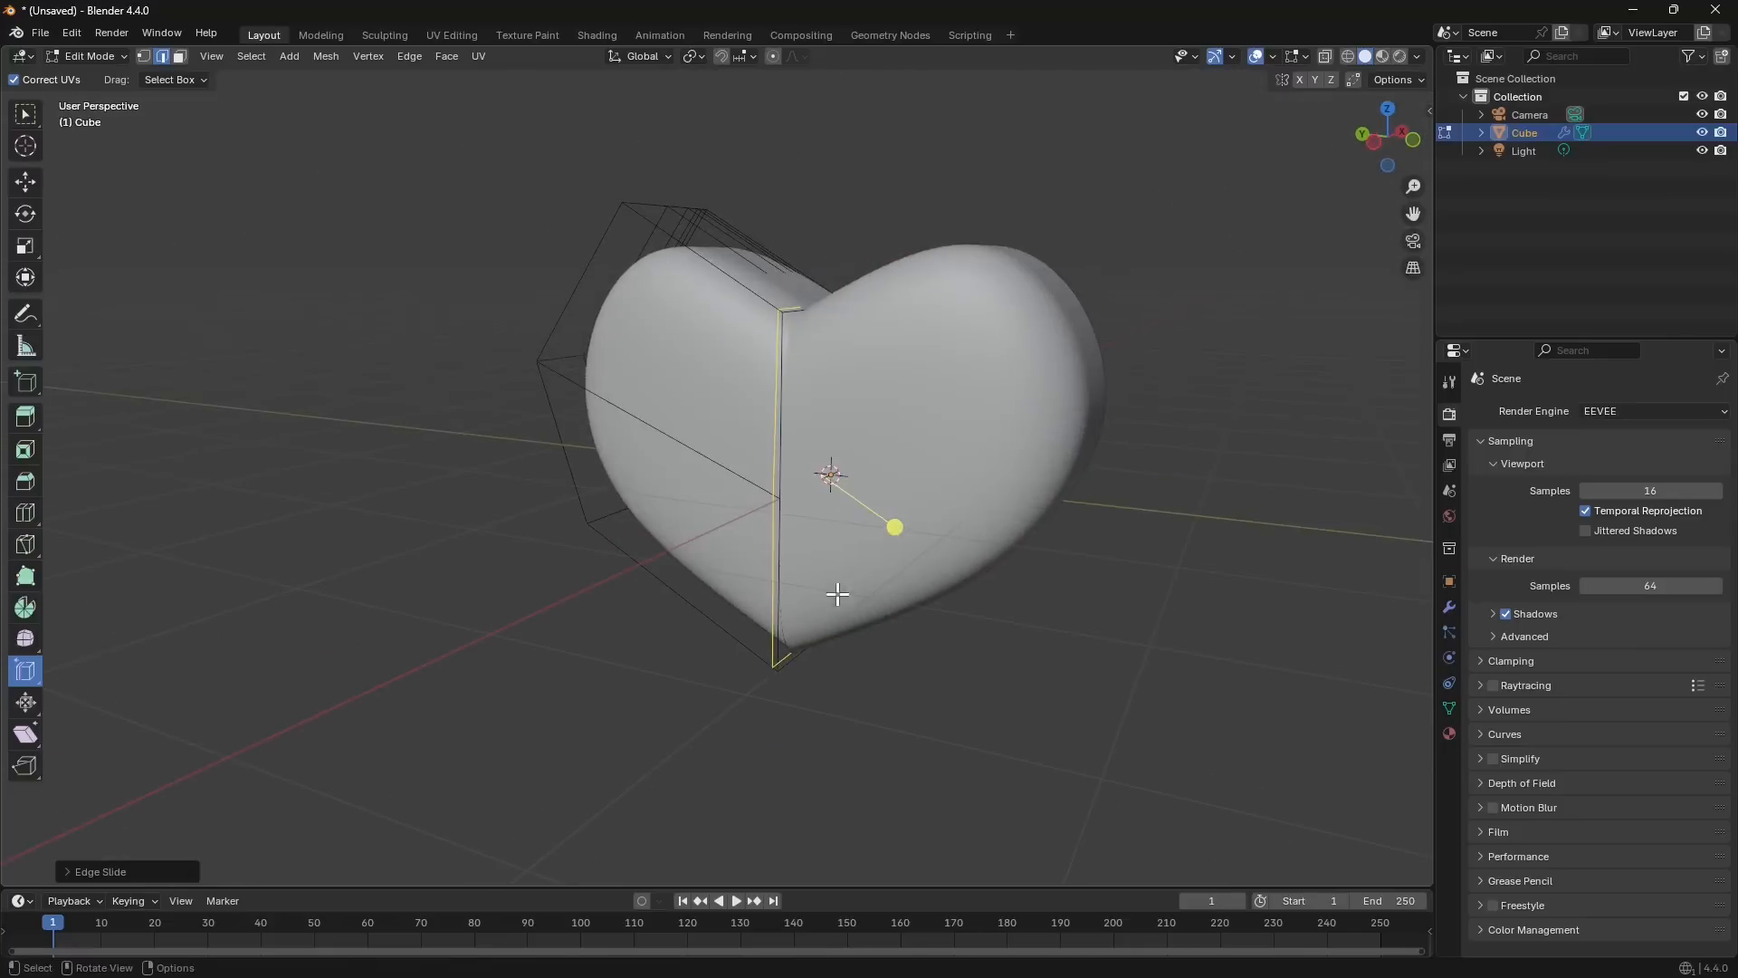
Return to Object Mode and select the heart.
left_click(88, 56)
left_click(100, 69)
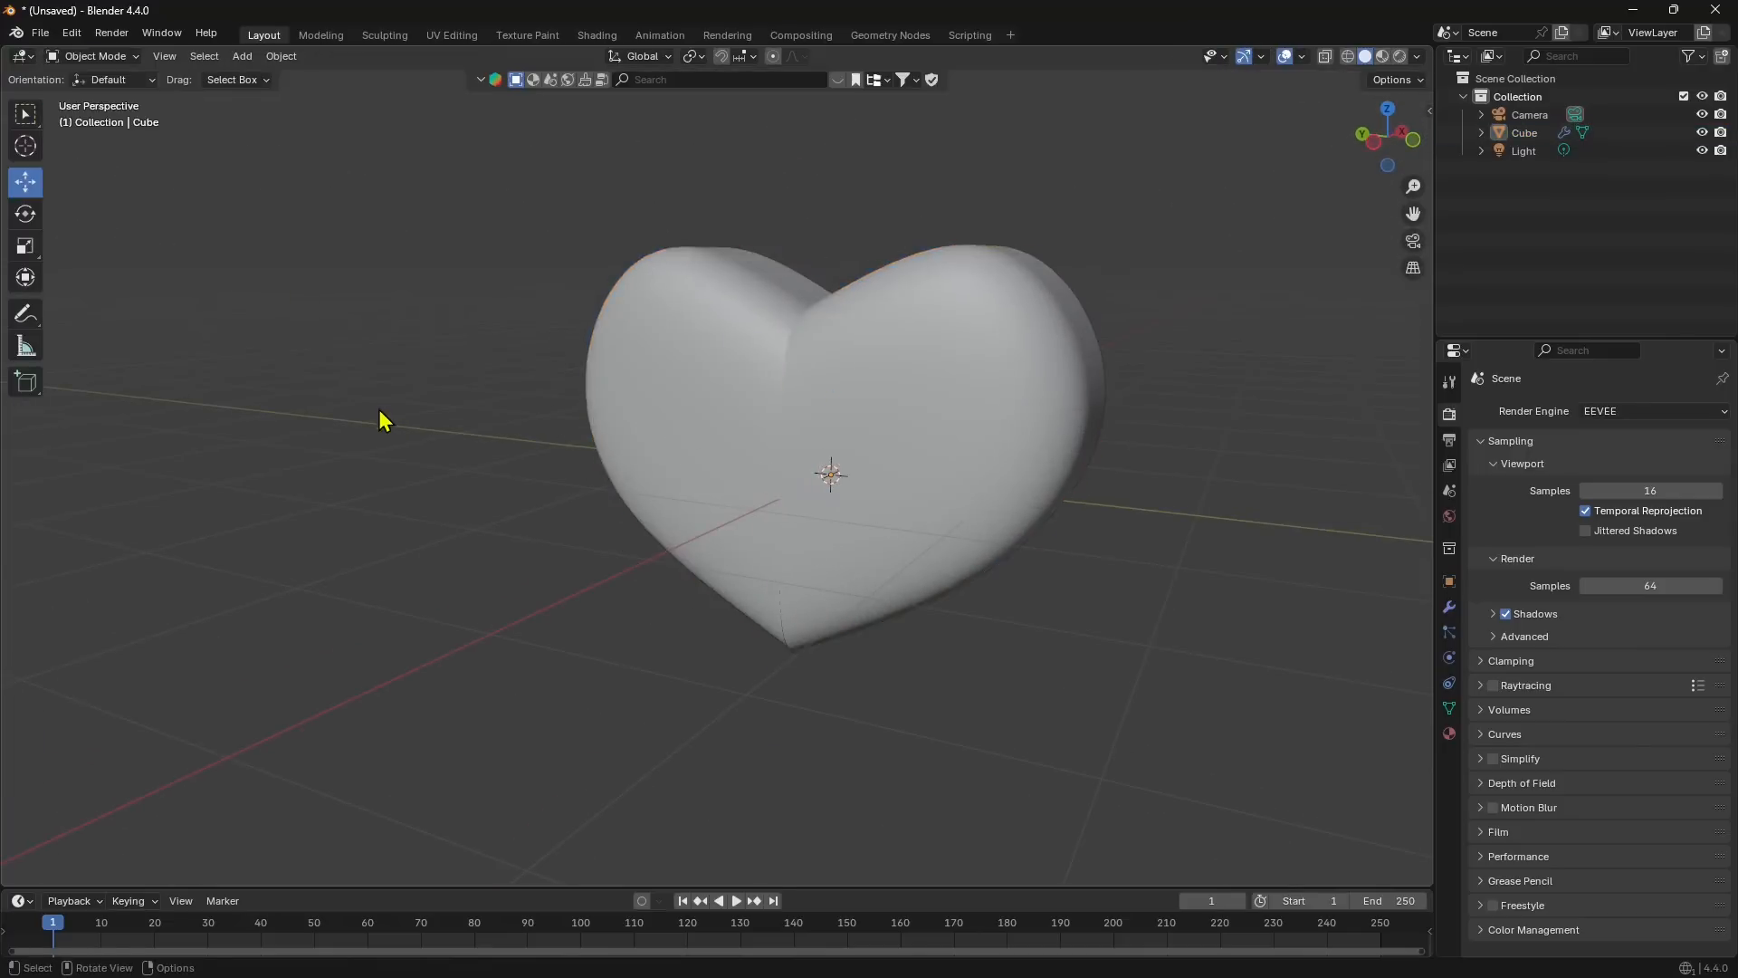
left_click(570, 529)
middle_click_drag(570, 530, 773, 460)
left_click(774, 461)
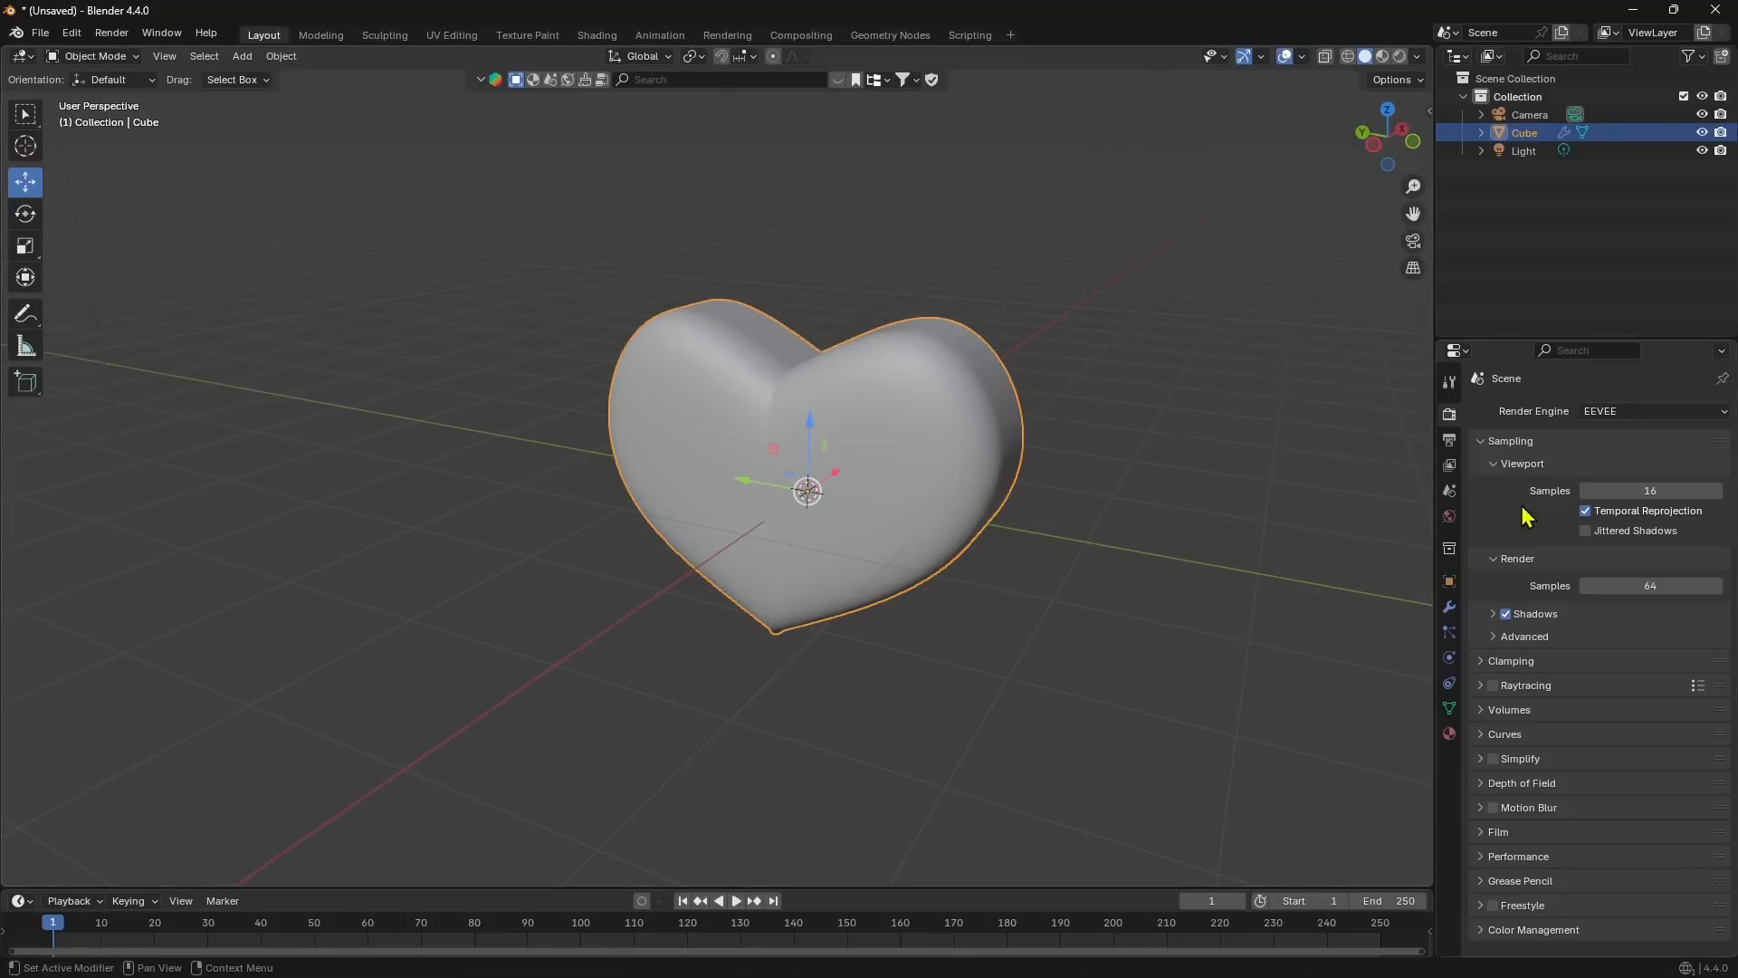
middle_click_drag(1210, 582, 1457, 539)
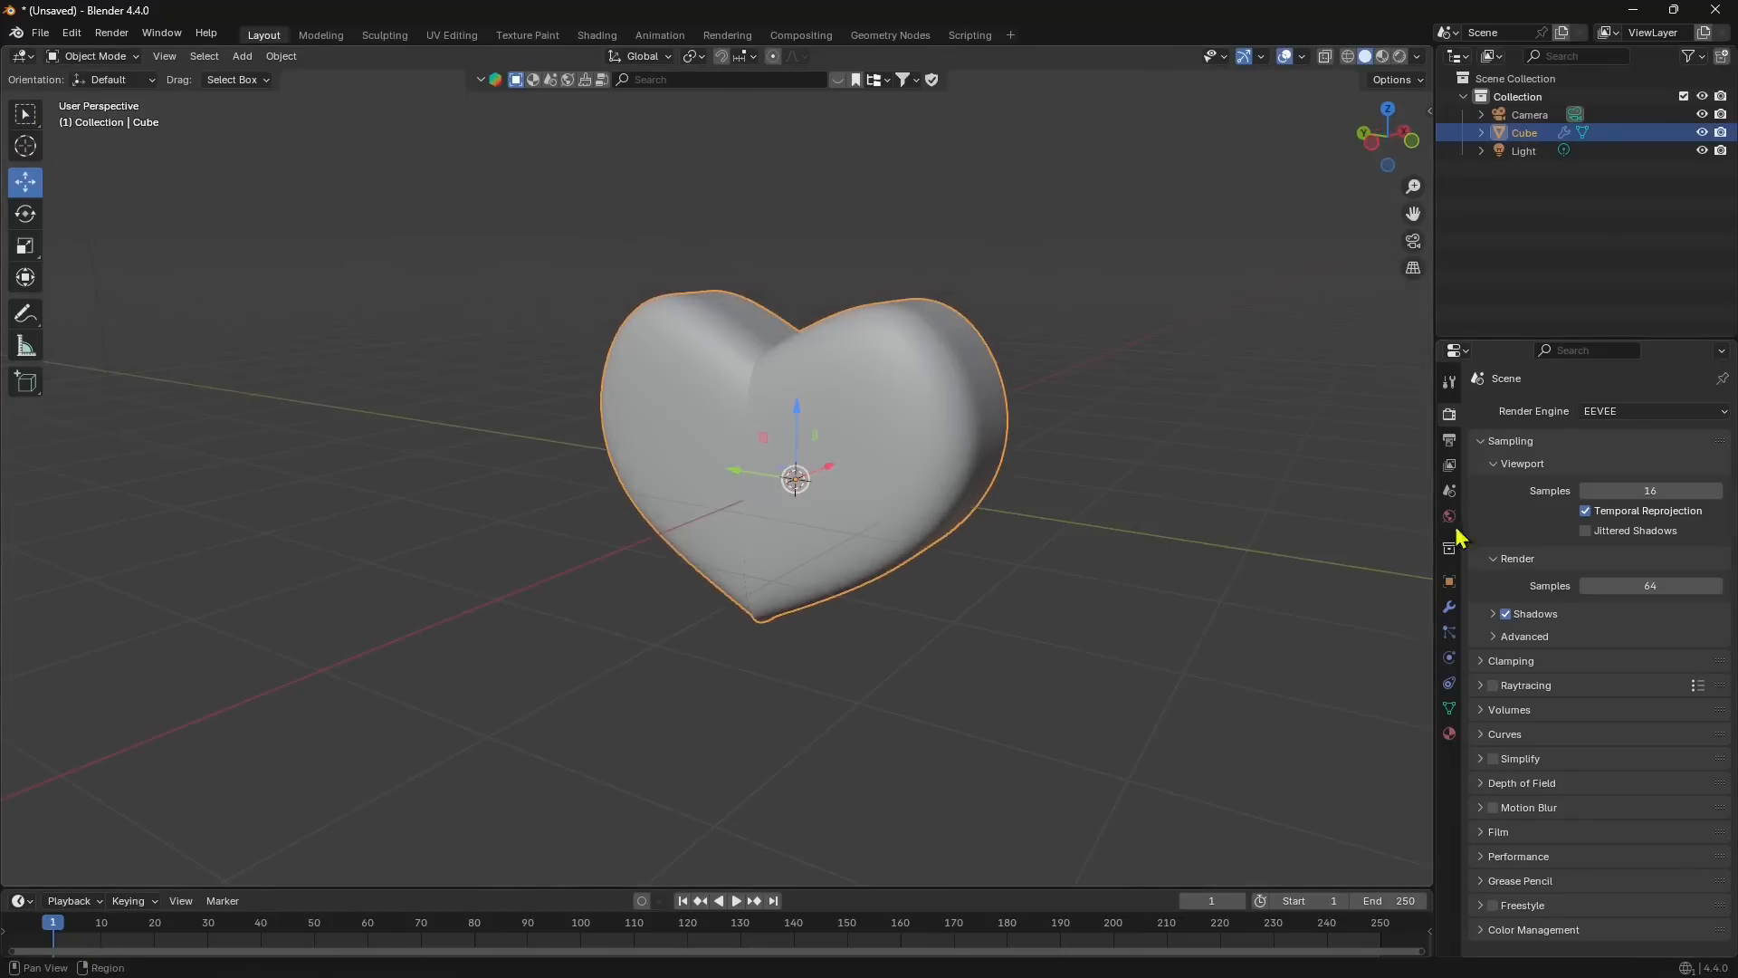
Set the Mirror modifier's merge distance to 0.034 m and inspect the heart's crease and tip.
left_click(1449, 607)
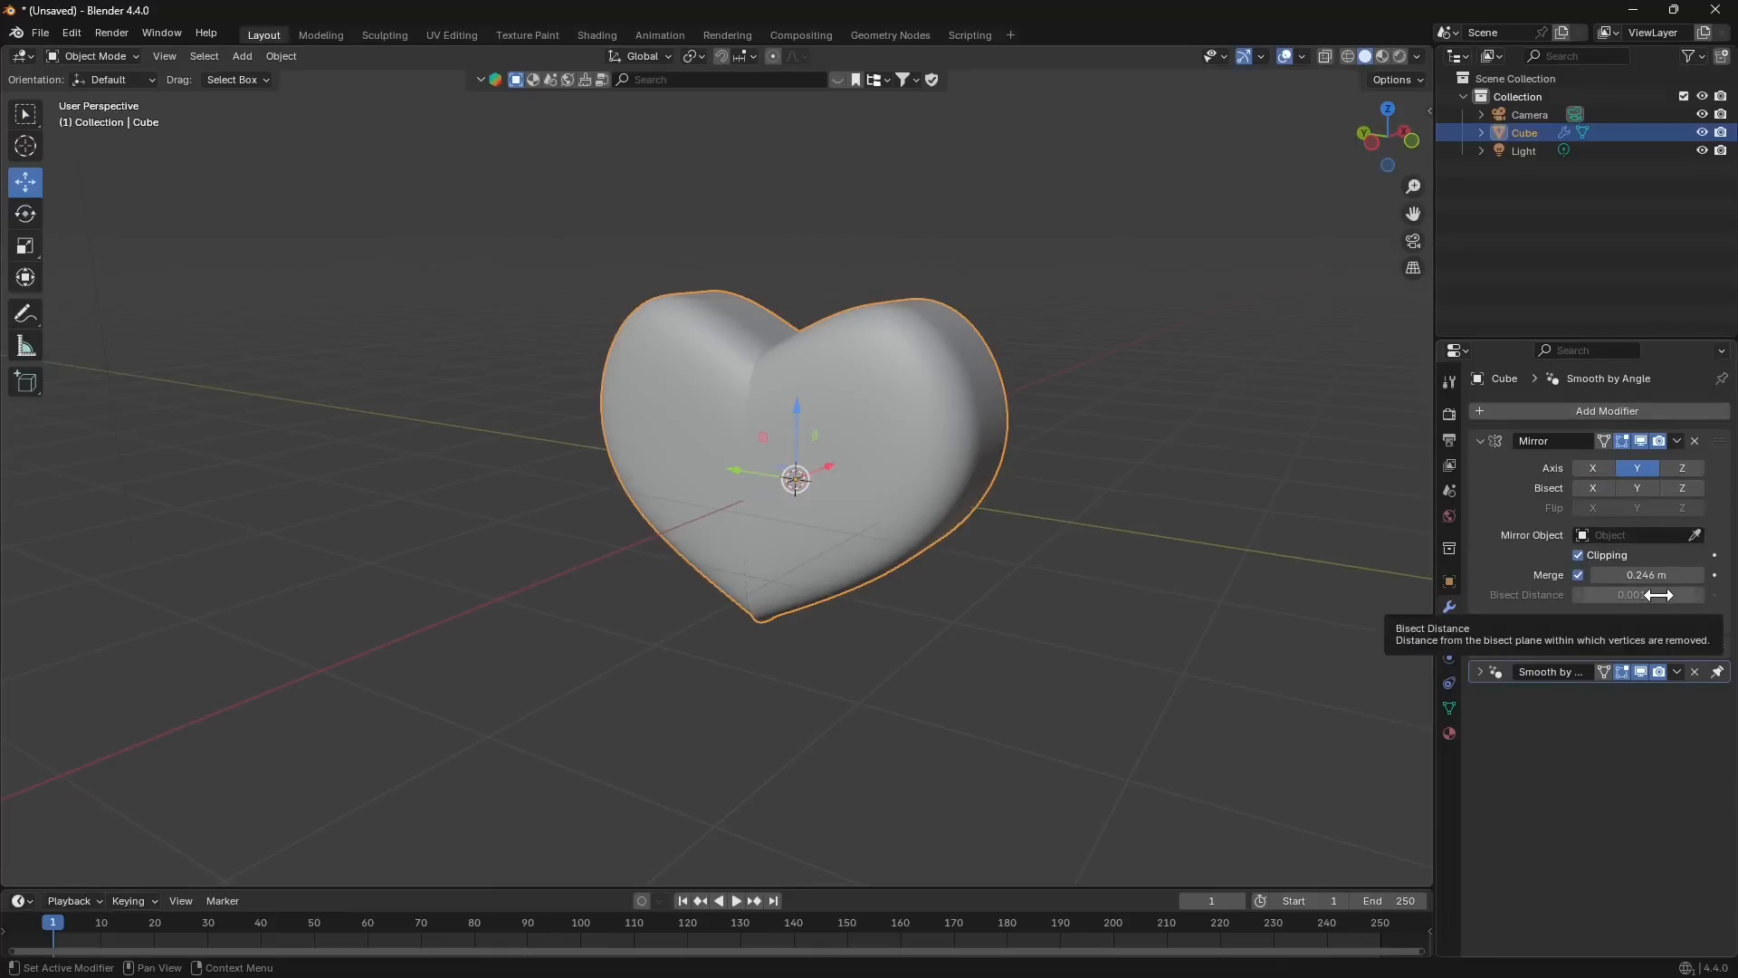
left_click_drag(1646, 575, 1575, 575)
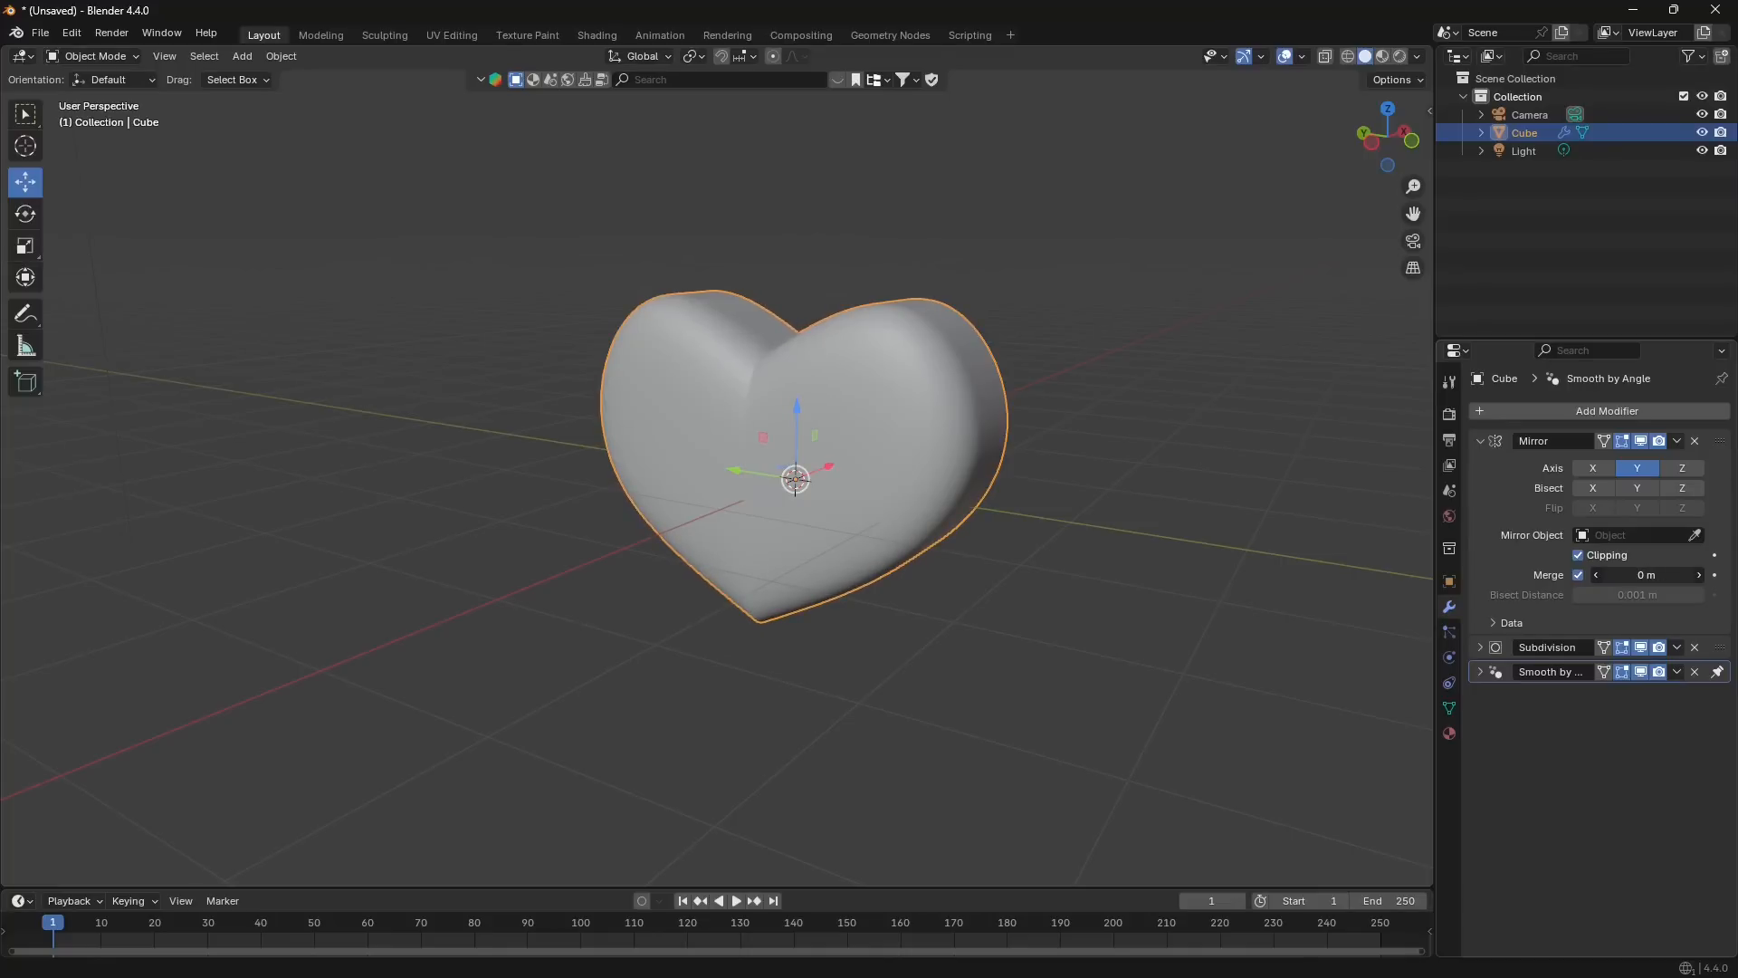
left_click_drag(1580, 575, 1582, 575)
middle_click_drag(1176, 574, 1068, 389)
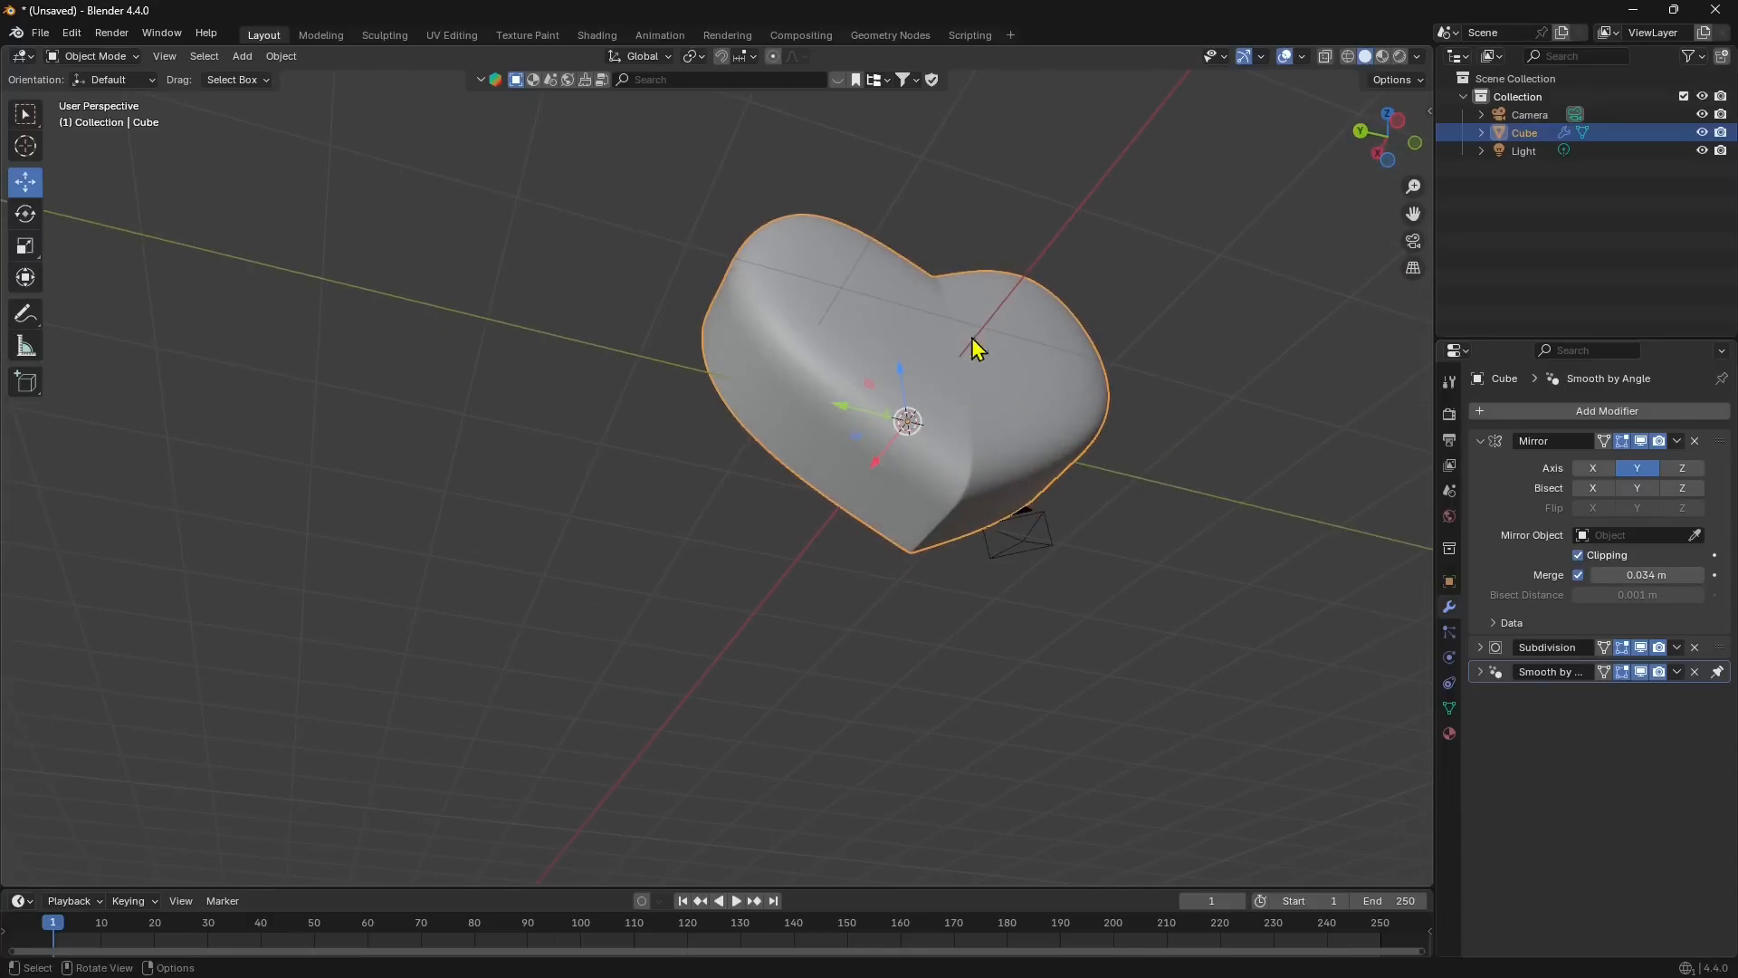
middle_click_drag(977, 433, 864, 333)
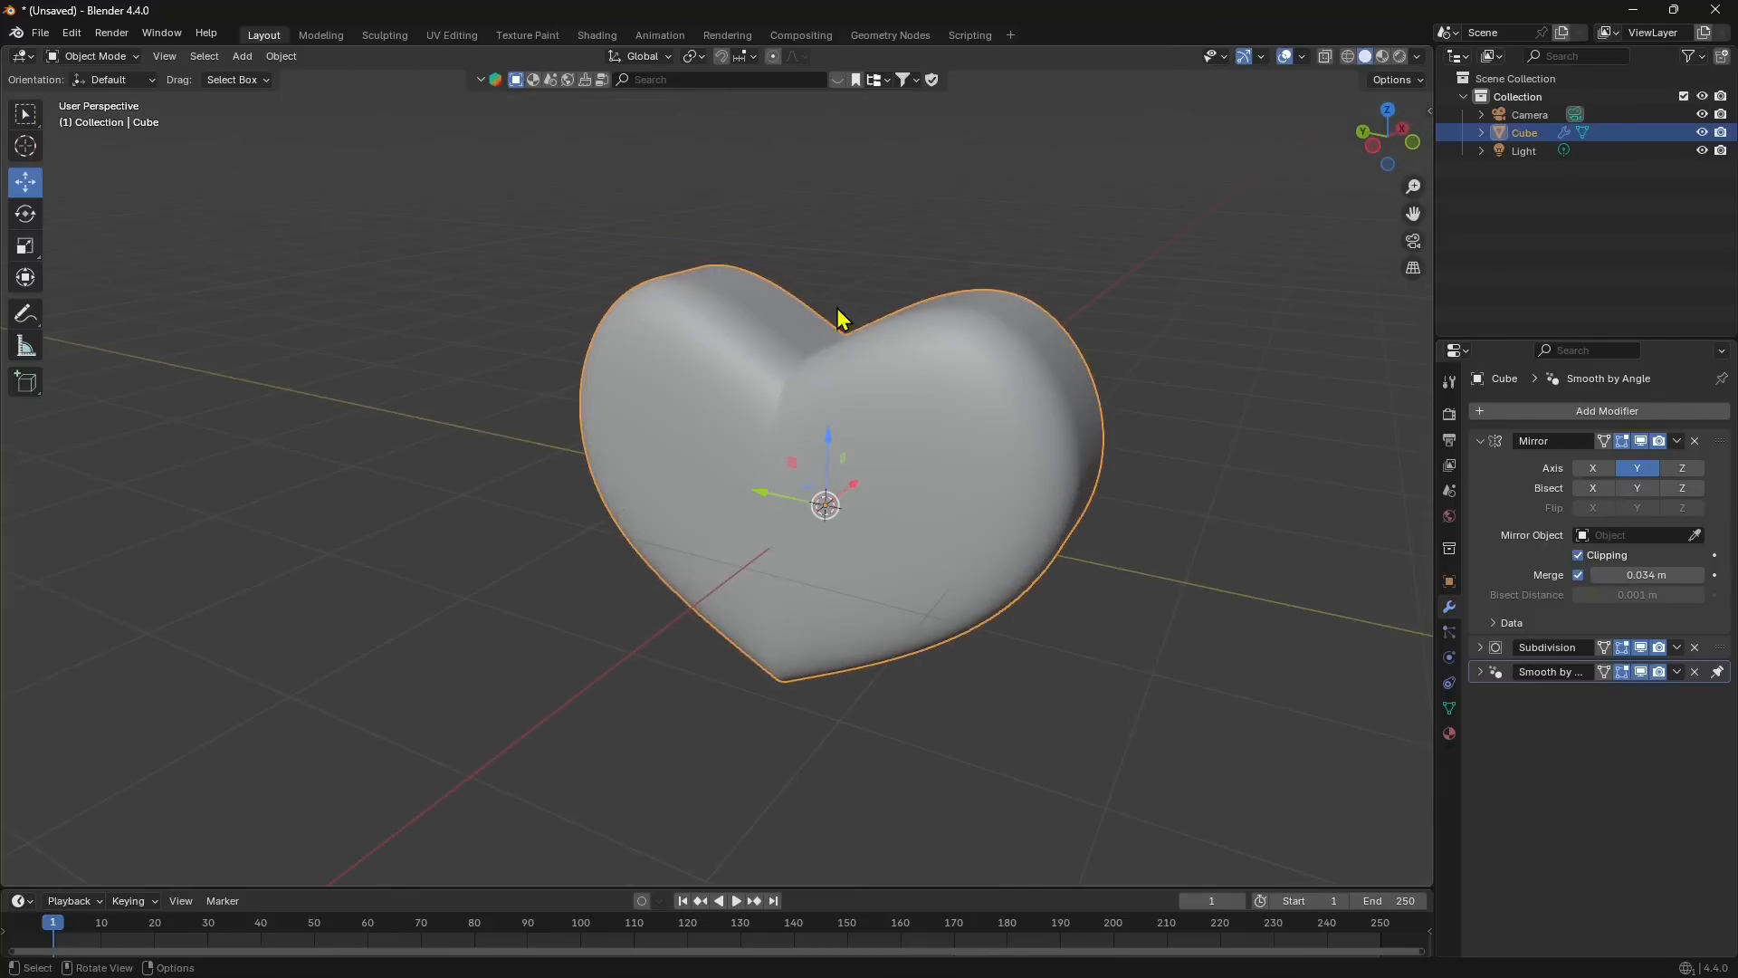
middle_click_drag(809, 529, 861, 574)
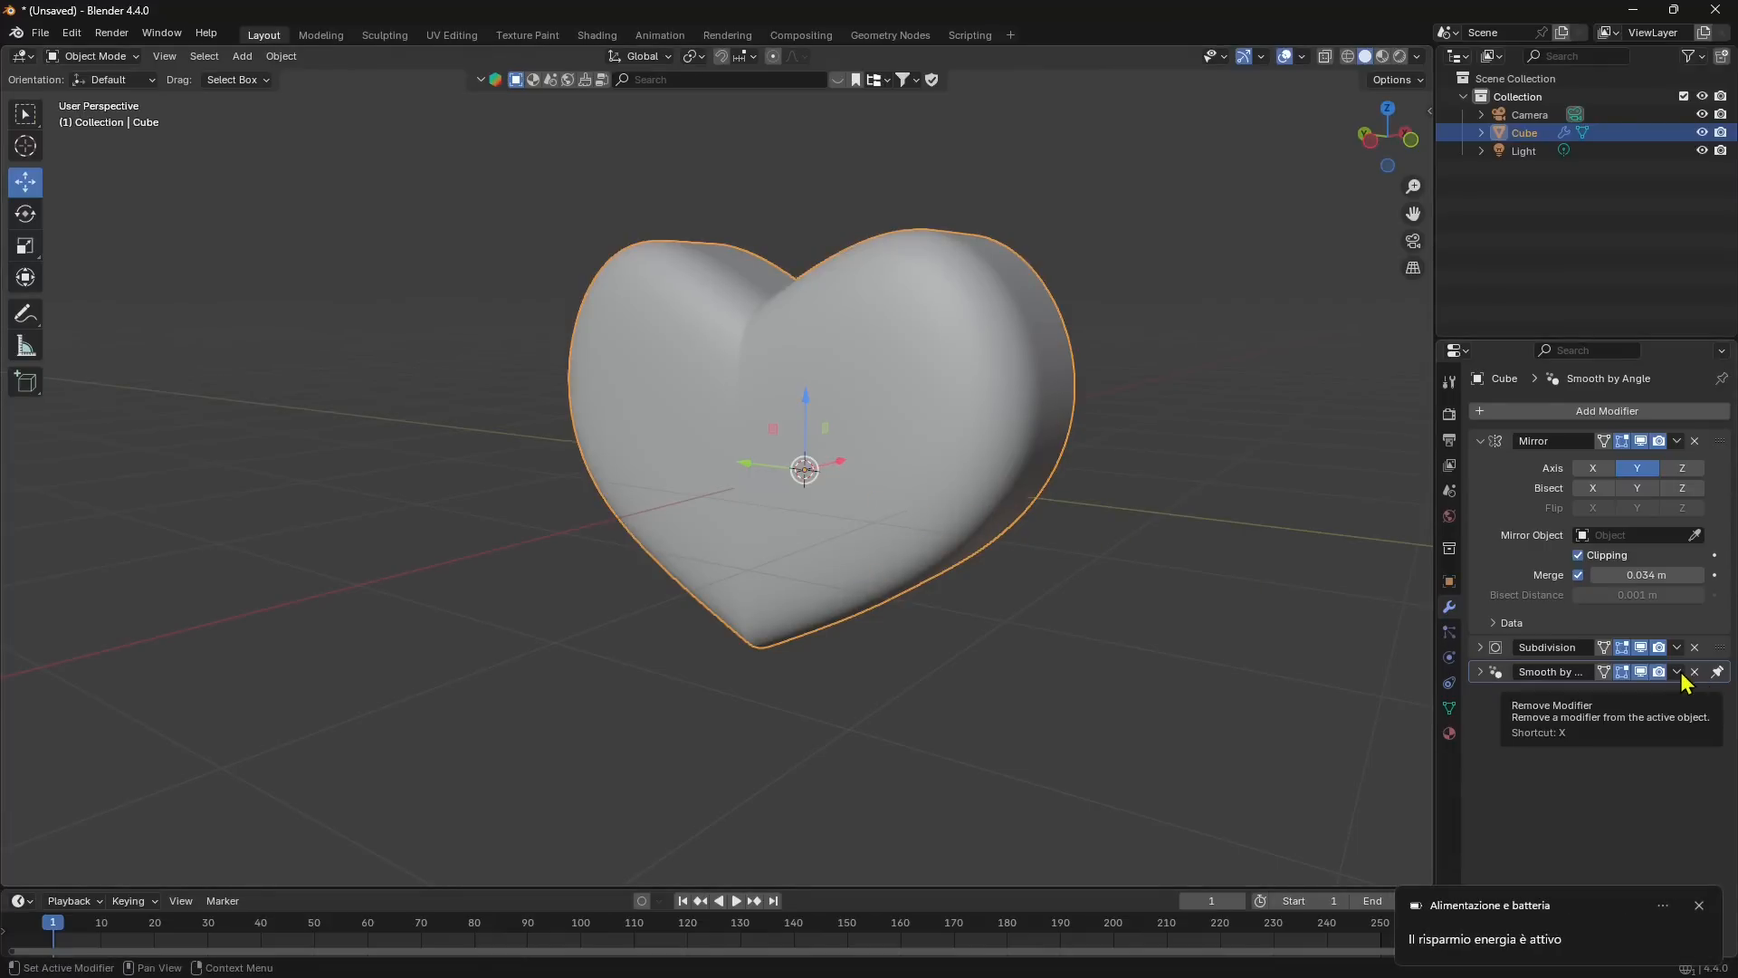
Expand the Smooth by Angle modifier and set its angle to 157°.
left_click(1481, 674)
mouse_move(1620, 699)
left_mouse_down()
mouse_move(1657, 699)
mouse_move(1622, 702)
left_mouse_up()
middle_click_drag(674, 460, 690, 478)
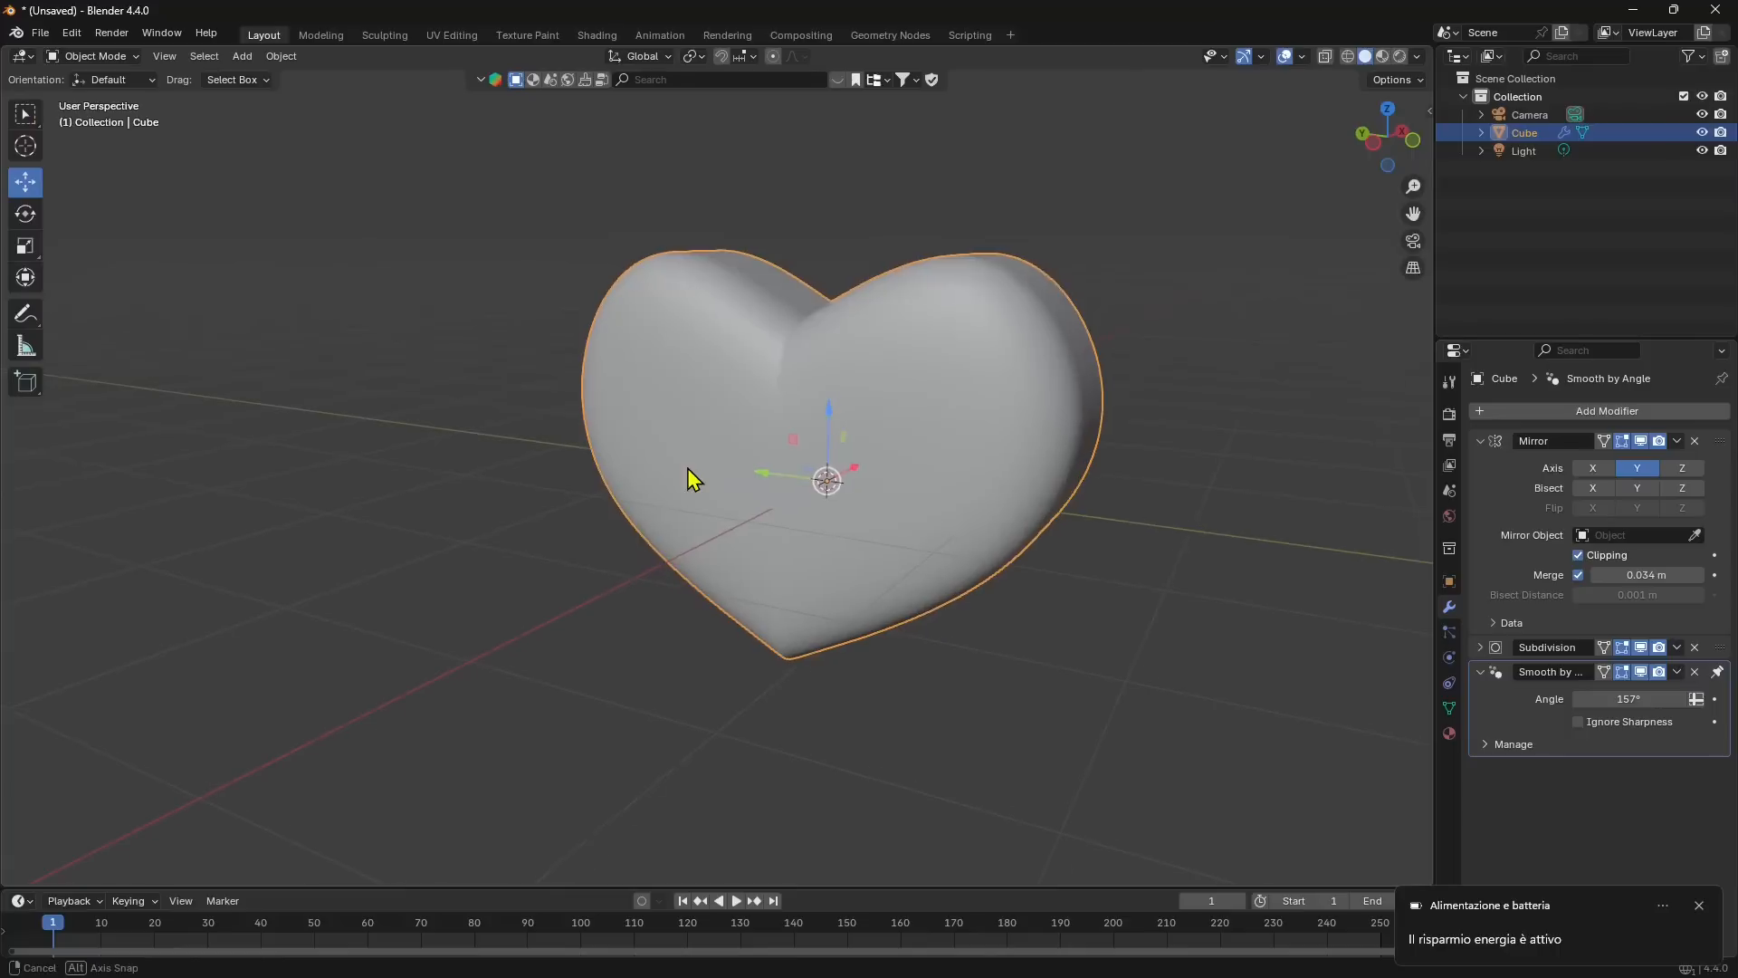
Apply the Mirror modifier on the heart.
left_click(1677, 441)
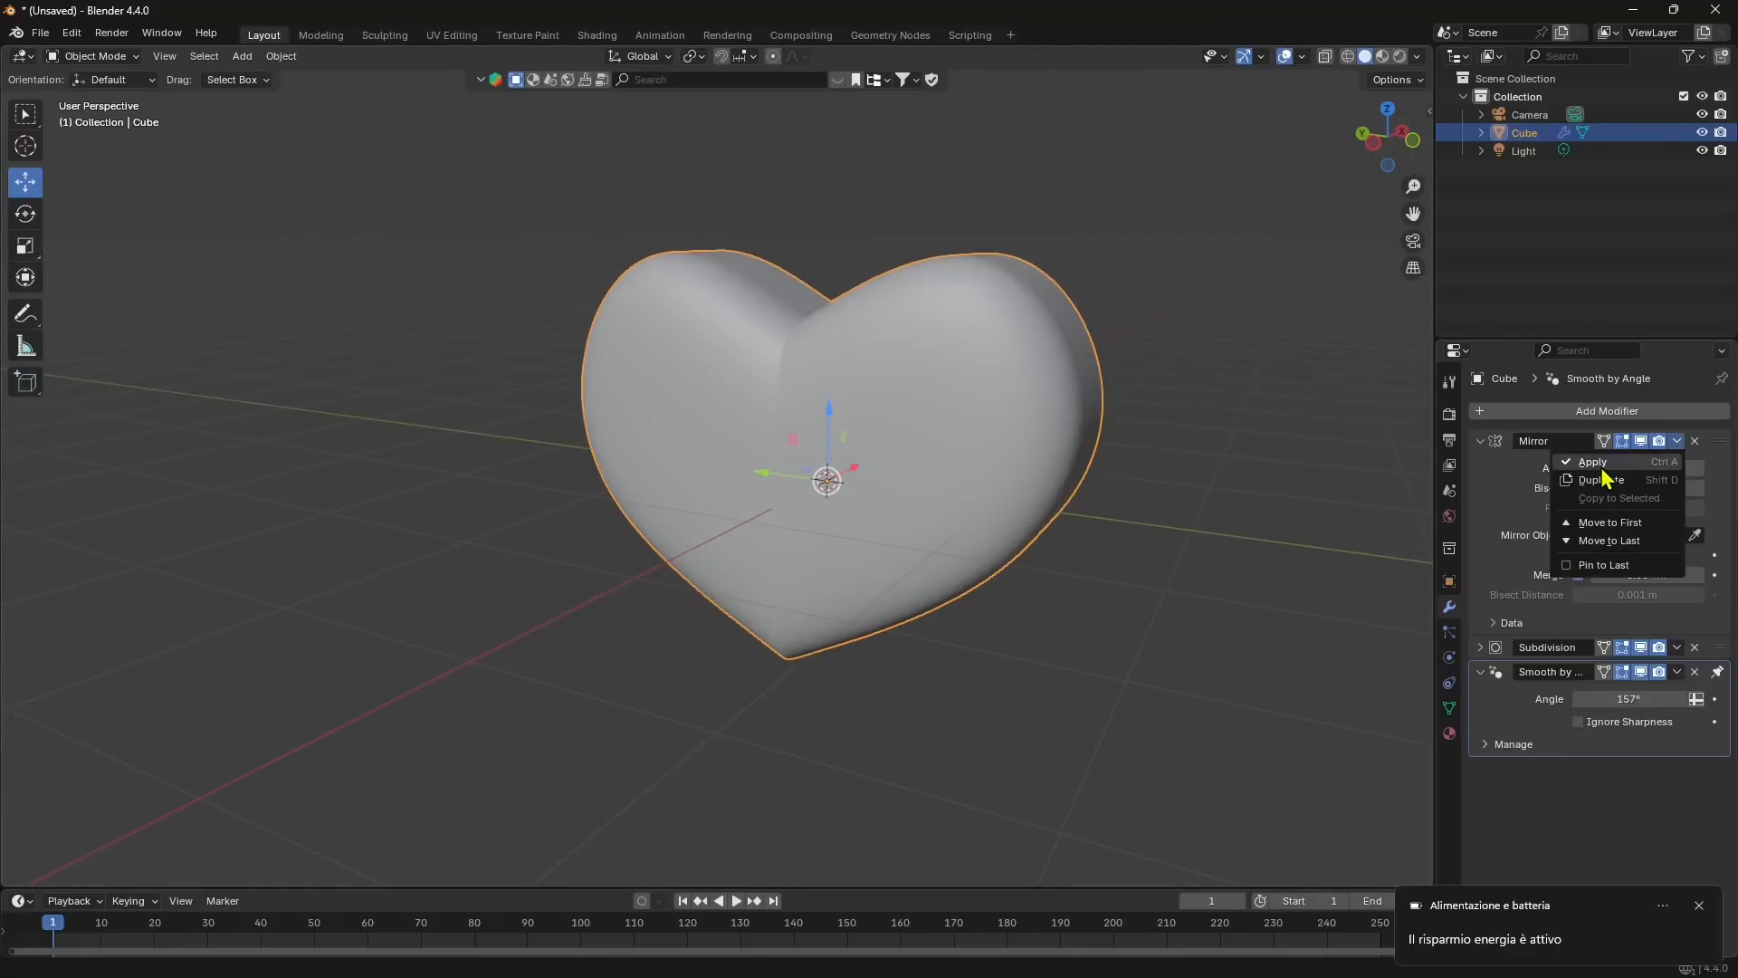
left_click(1494, 467)
middle_click_drag(776, 377, 857, 511)
Put the heart in Edit Mode with vertex selection active and inspect its center seam.
left_click(90, 56)
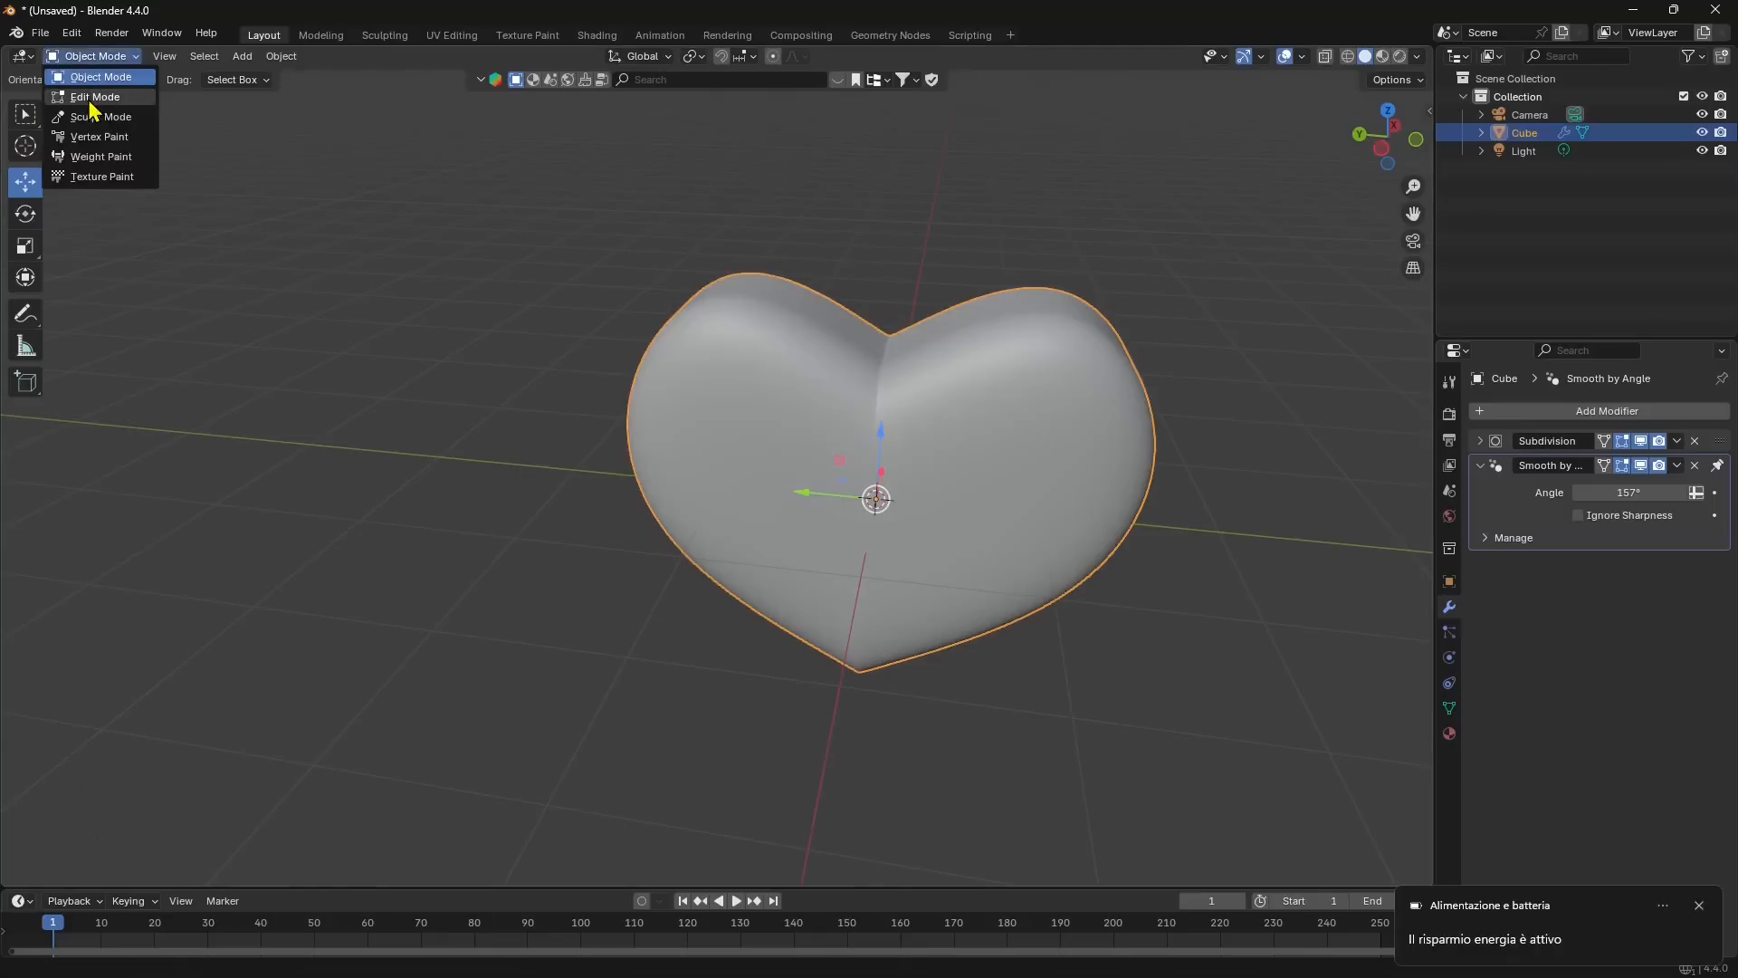
left_click(86, 83)
scroll(871, 445, "up", 2)
scroll(871, 445, "up", 2)
middle_click_drag(900, 497, 907, 457)
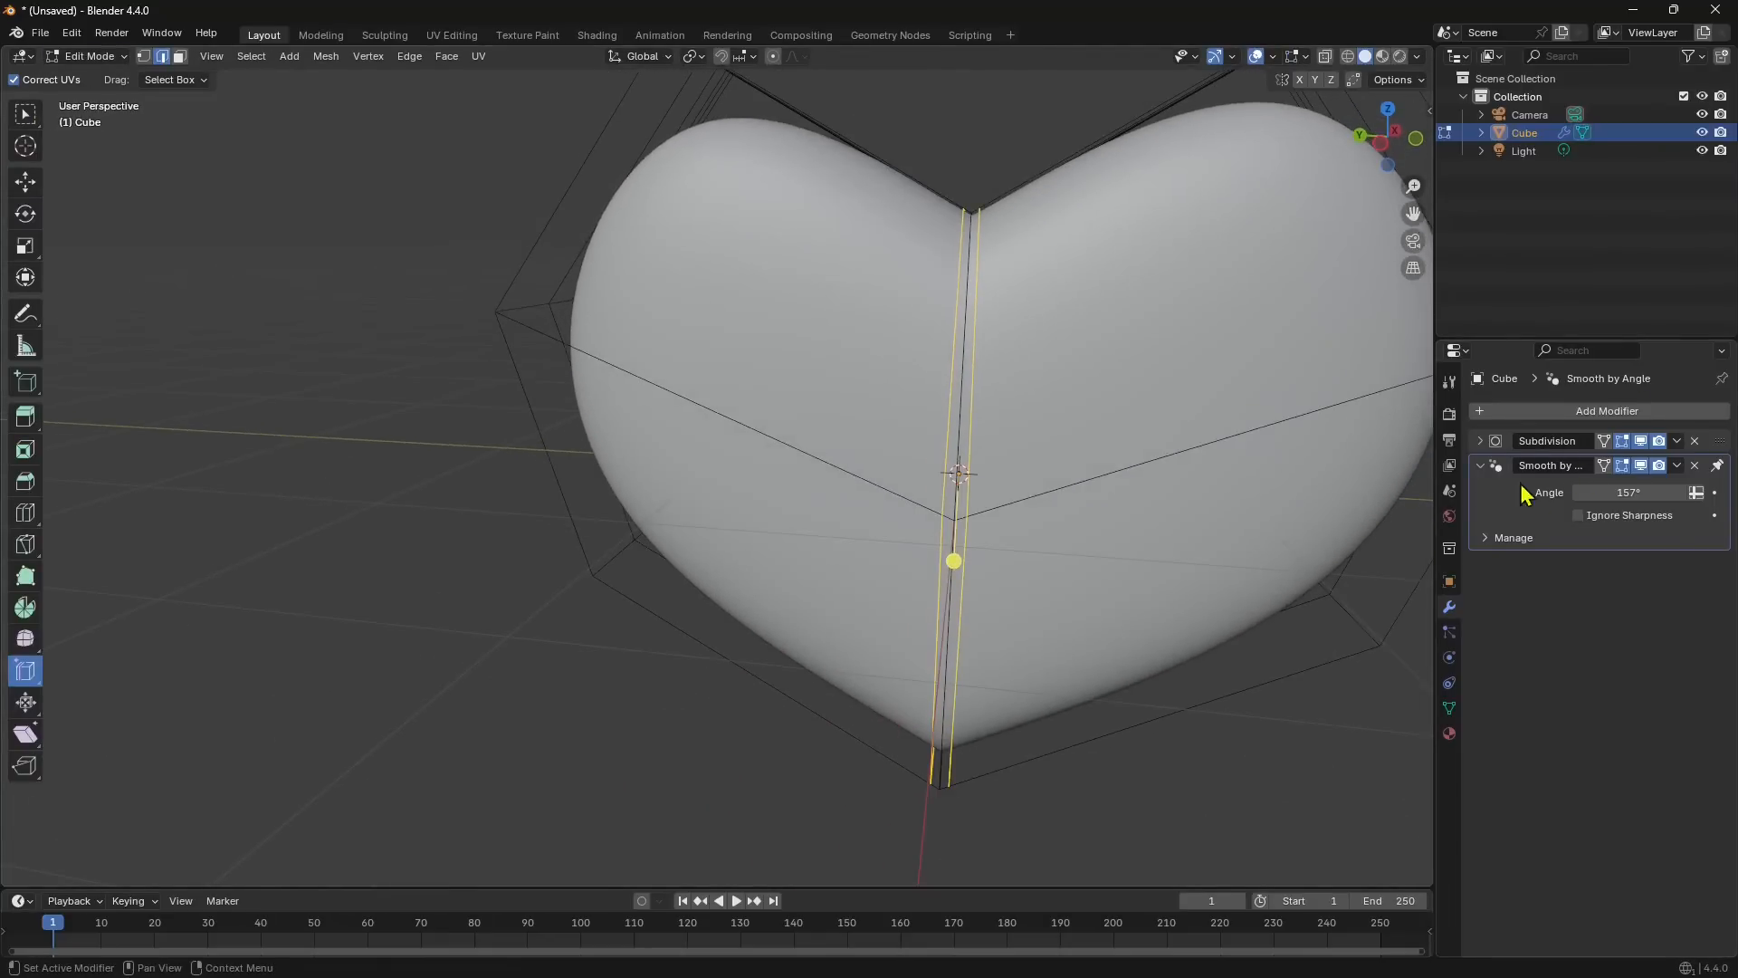
scroll(381, 168, "down", 3)
left_click(143, 57)
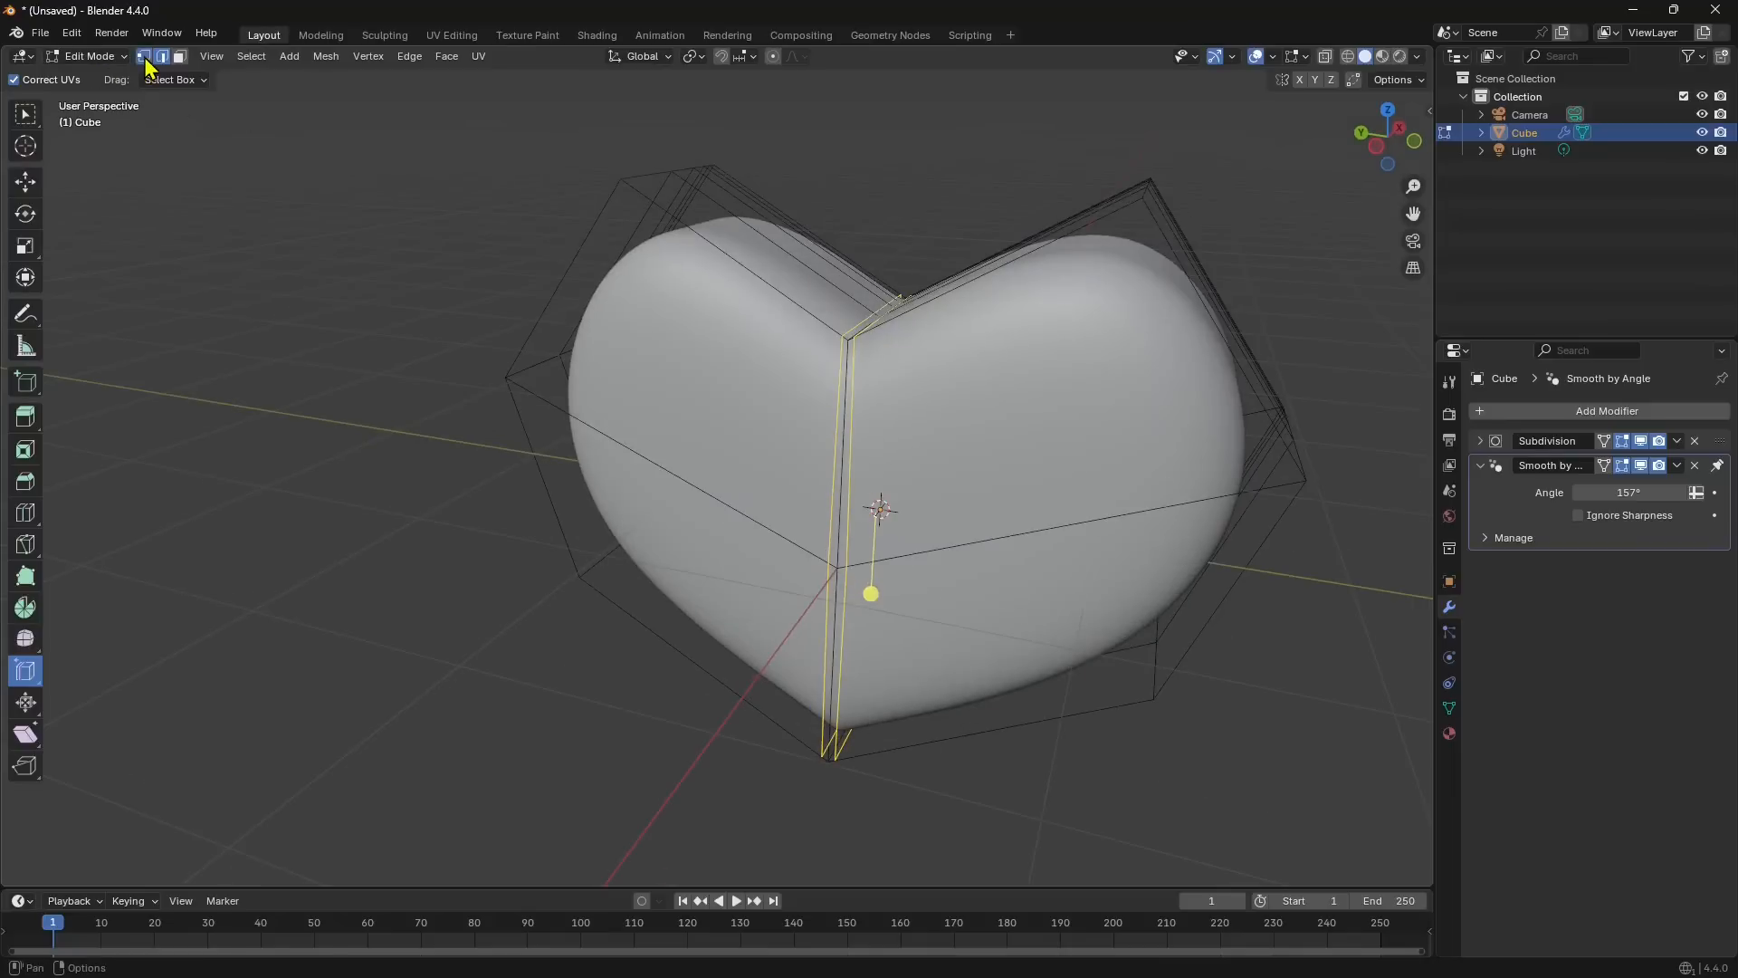
key("a")
middle_click_drag(757, 439, 784, 427)
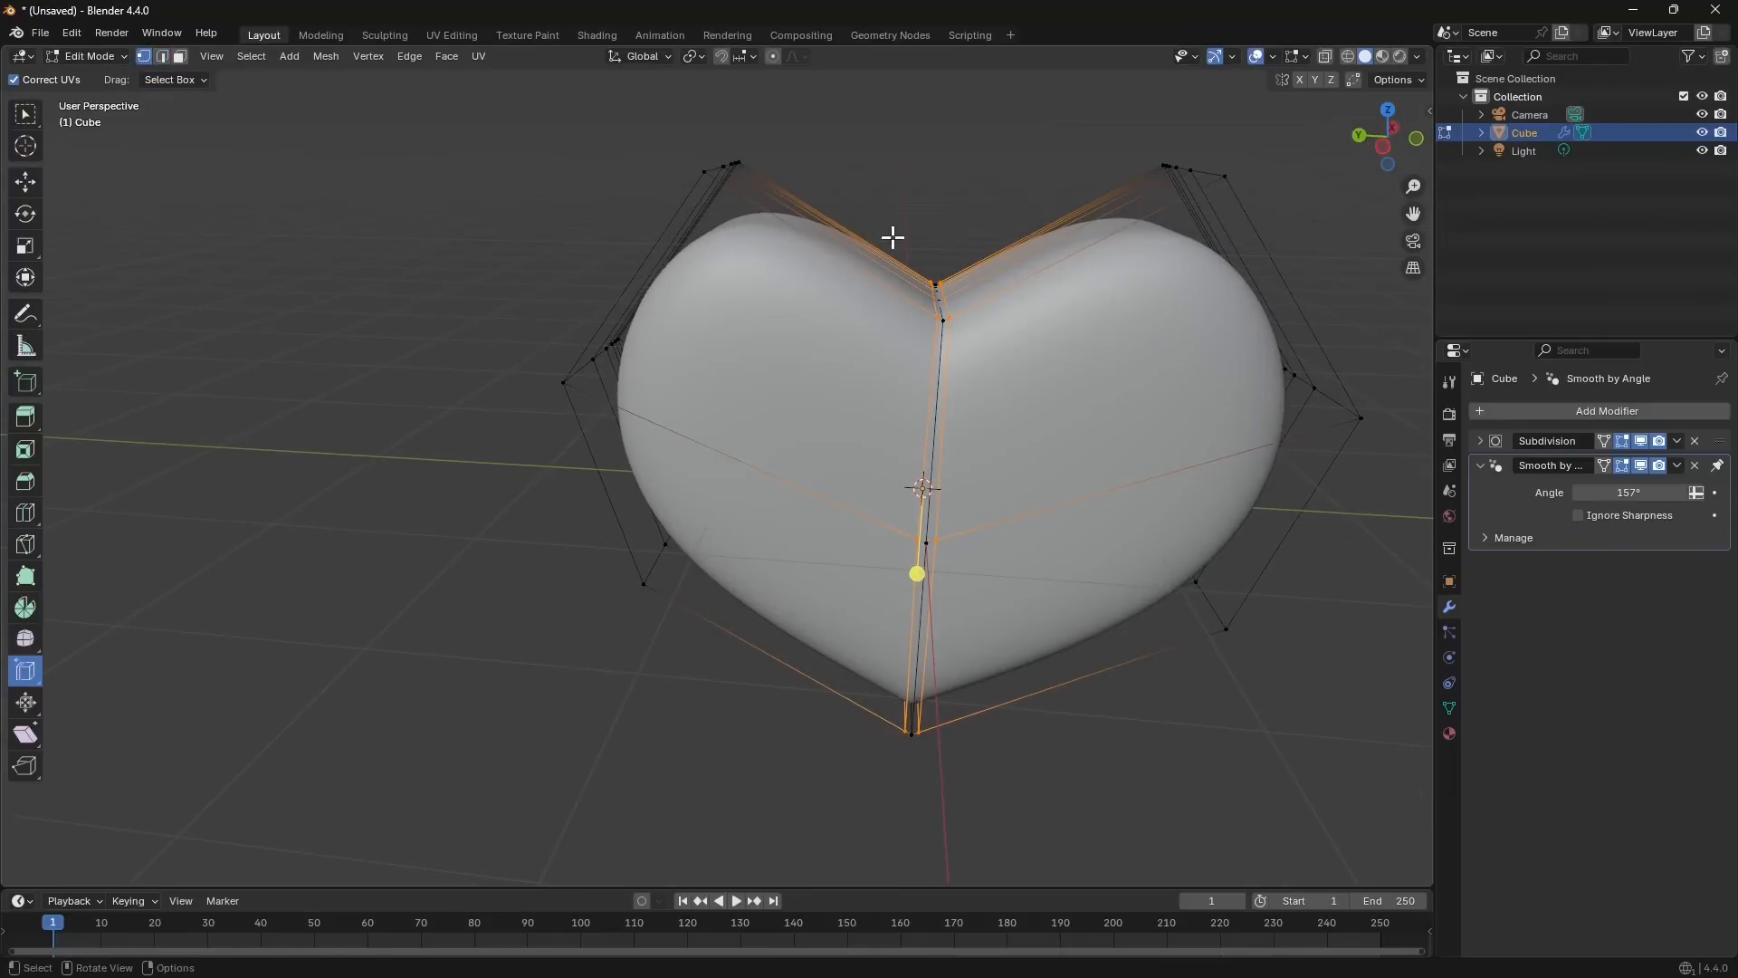
Select all the vertices along the heart's center seam, from the upper notch down to the lower tip.
left_click_drag(896, 229, 956, 777)
middle_click_drag(950, 797, 772, 574)
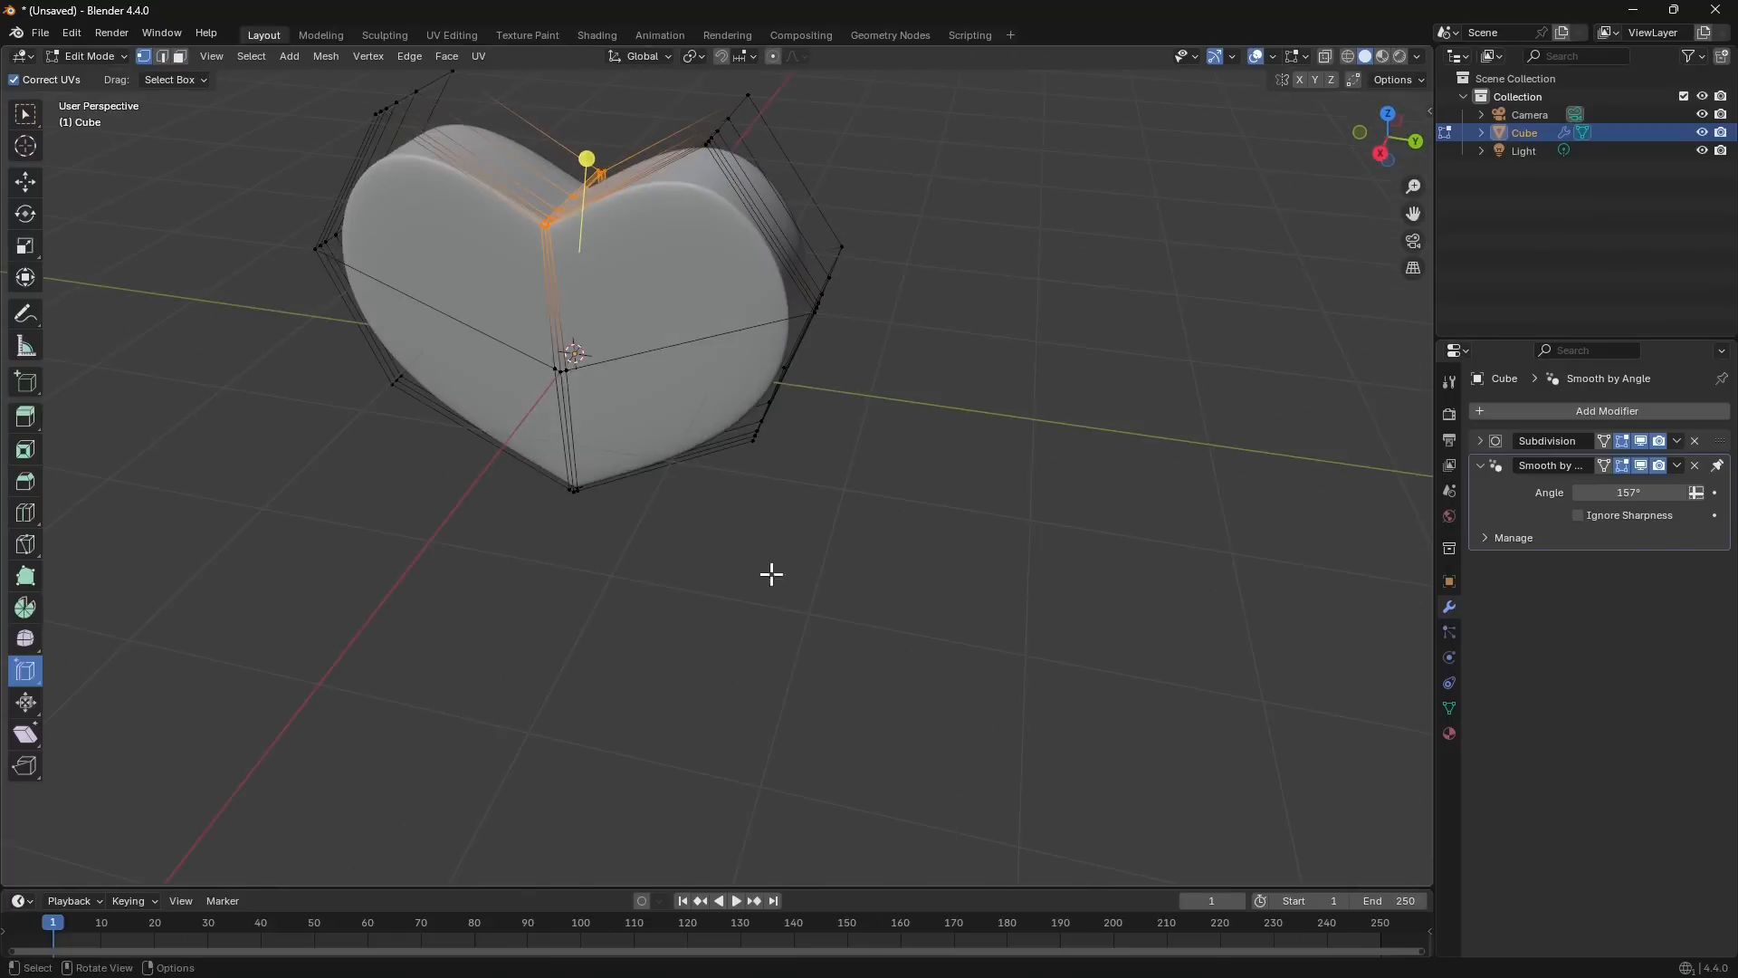
left_click_drag(516, 322, 590, 535, "shift")
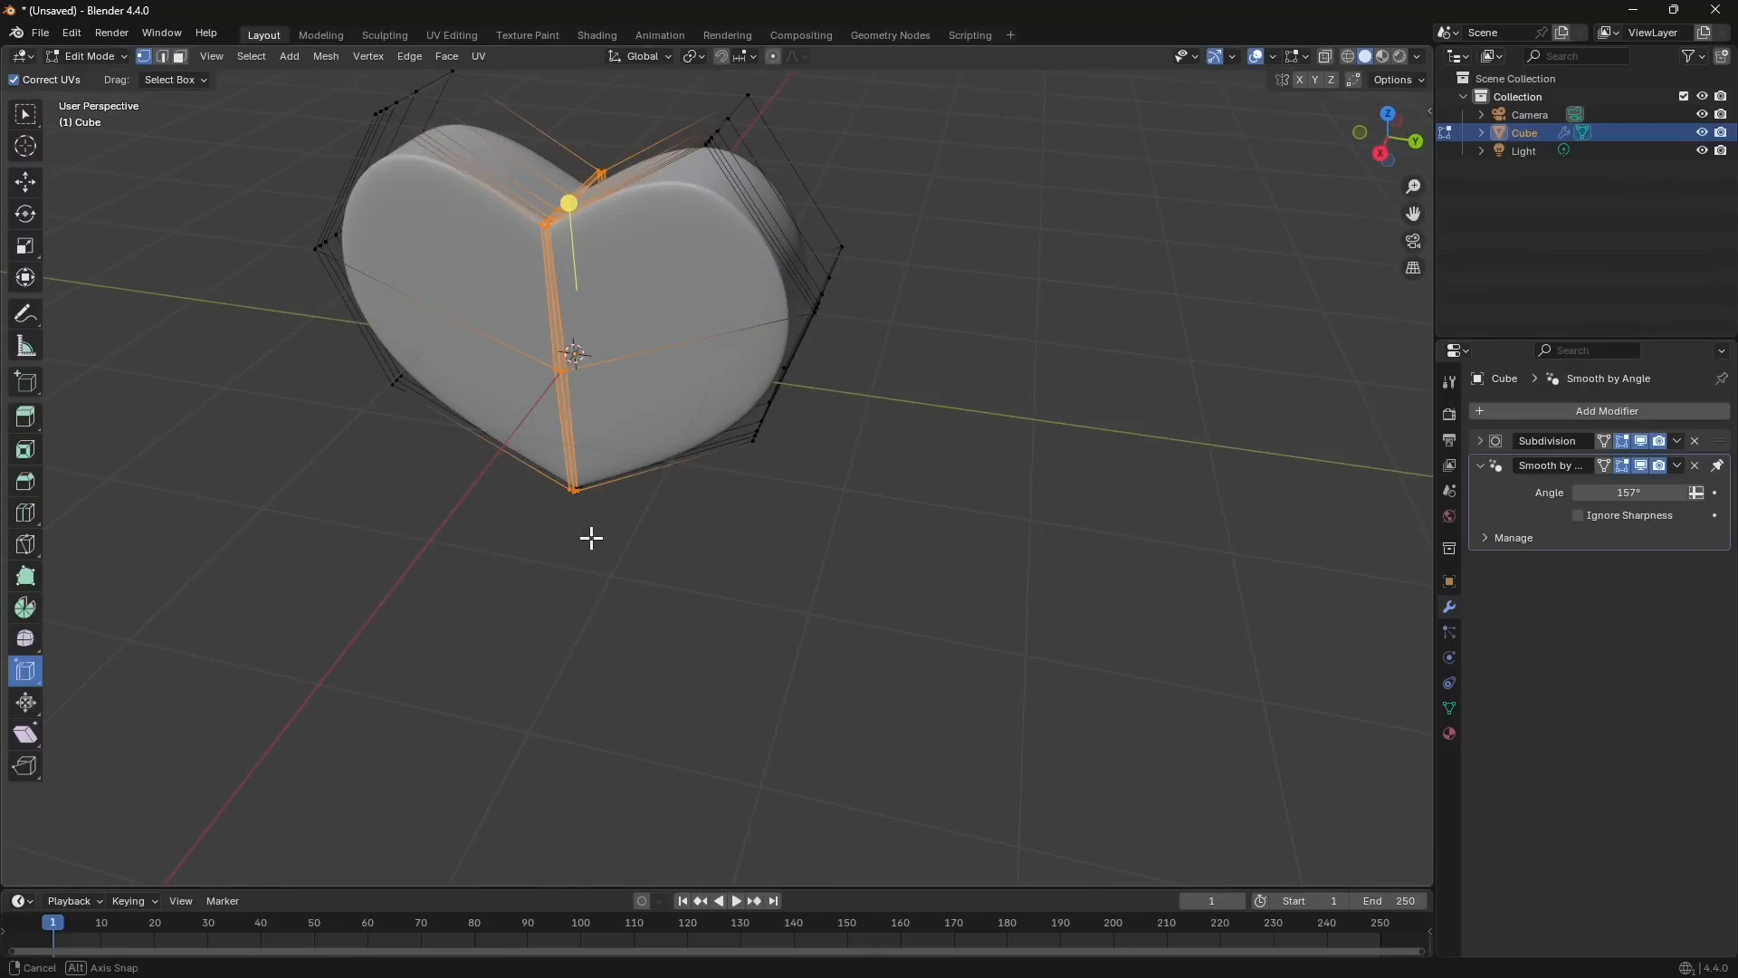
middle_click_drag(589, 535, 525, 566)
left_click_drag(525, 565, 579, 636, "shift")
middle_click_drag(579, 635, 514, 625)
middle_click_drag(520, 768, 746, 373)
scroll(746, 373, "down", 1)
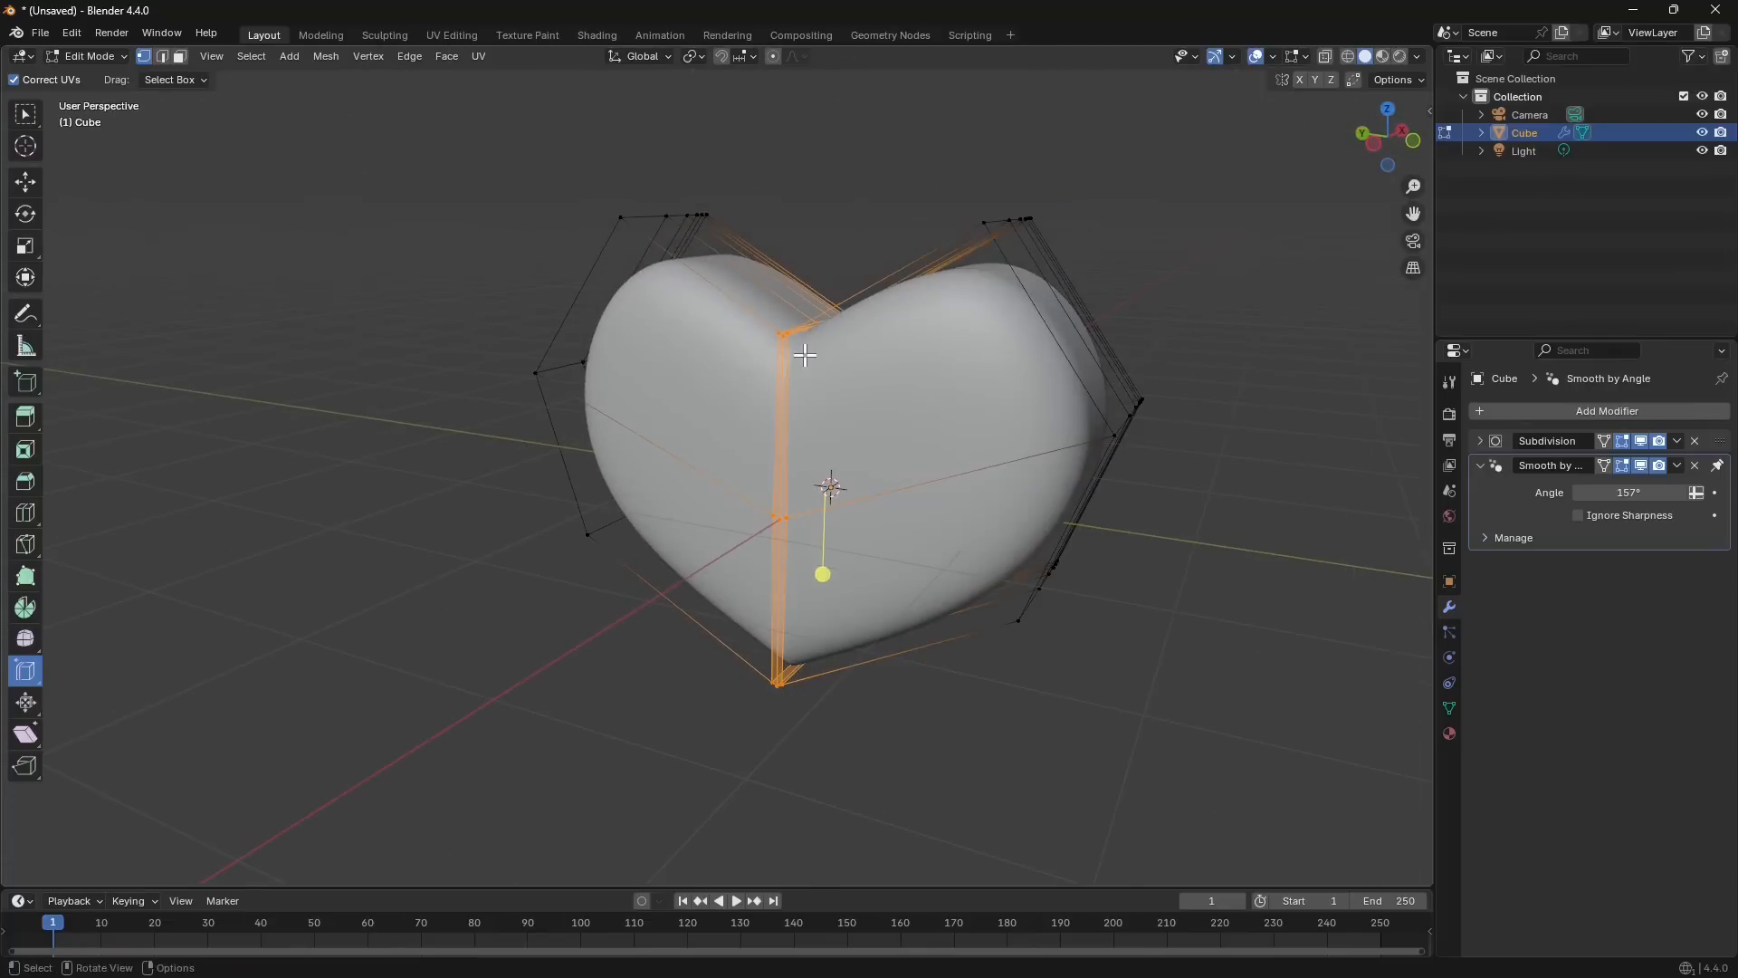
Merge the selected seam vertices by distance, using a merge distance of 0.0201 m.
scroll(760, 419, "up", 2)
middle_click_drag(814, 433, 788, 473)
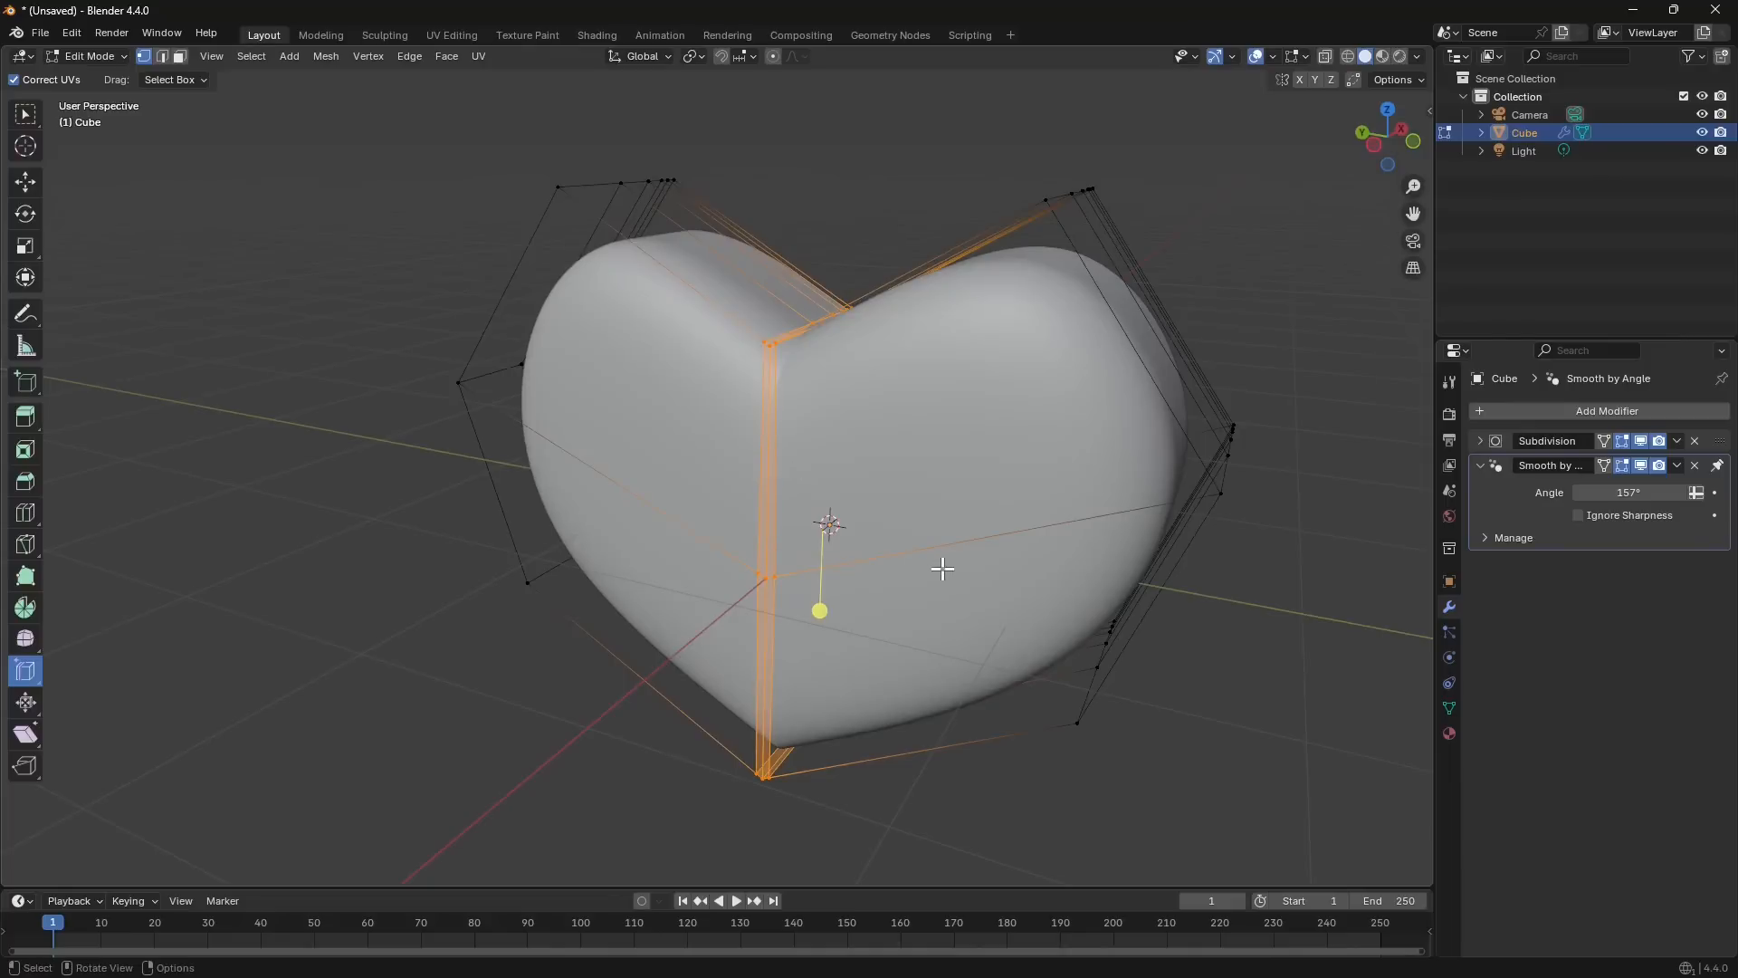
right_click(780, 424)
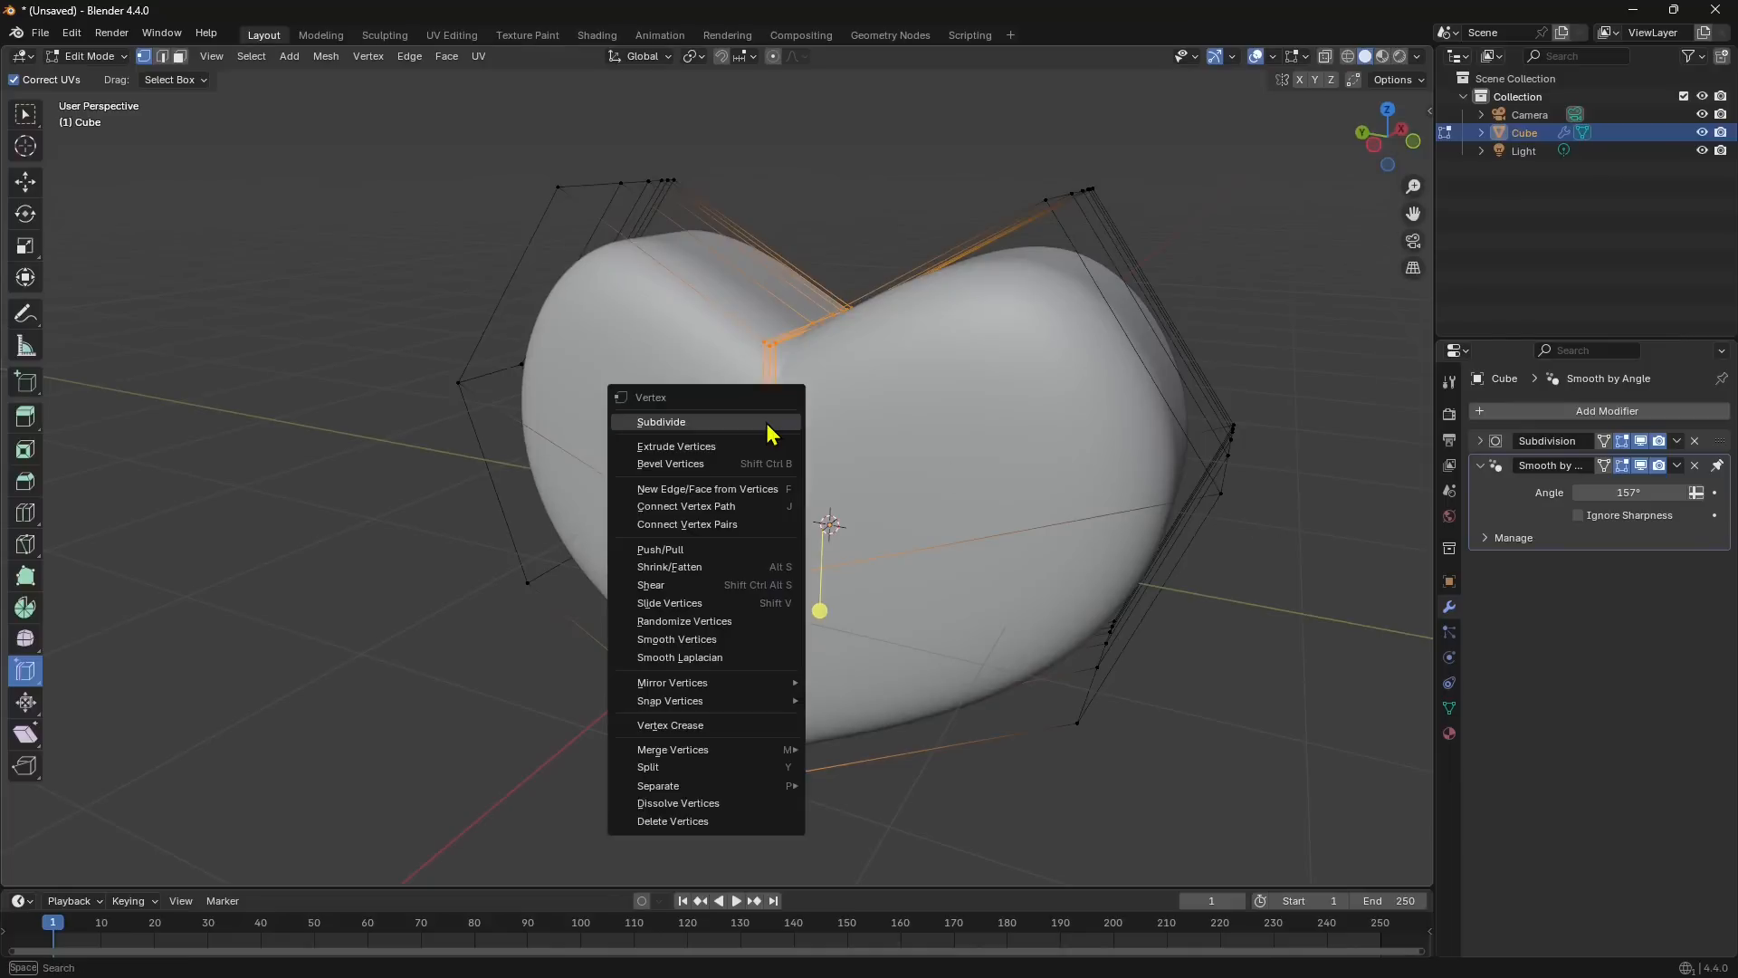
mouse_move(681, 749)
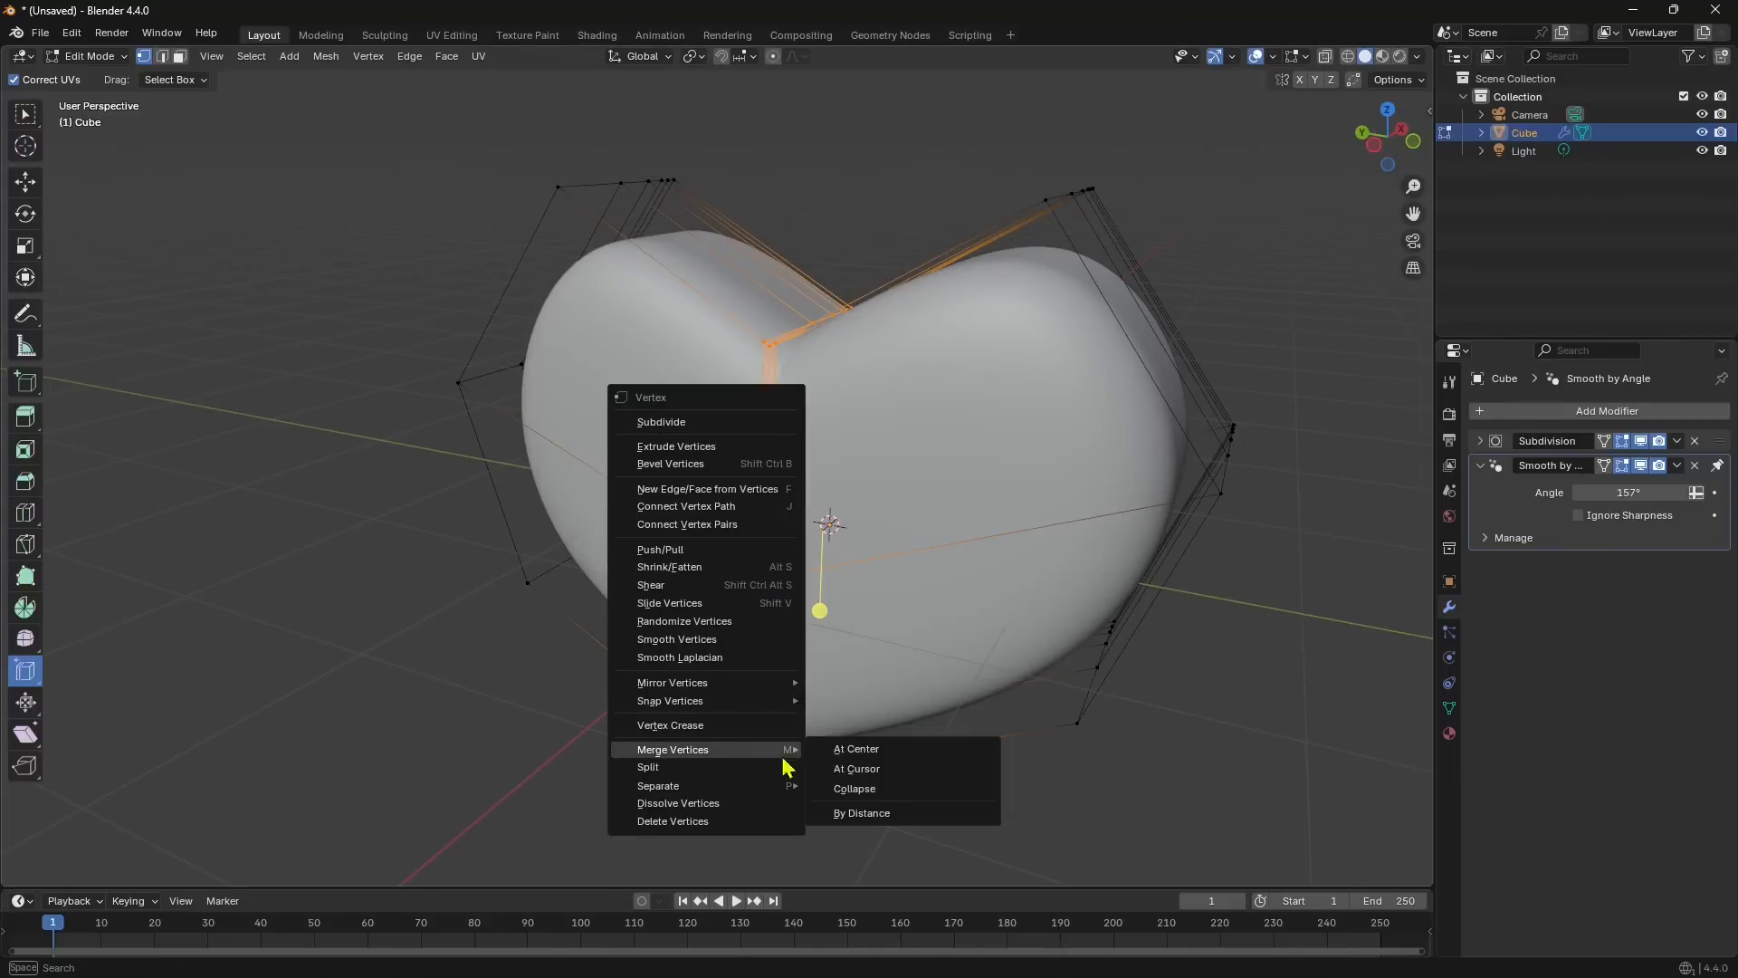
left_click(872, 813)
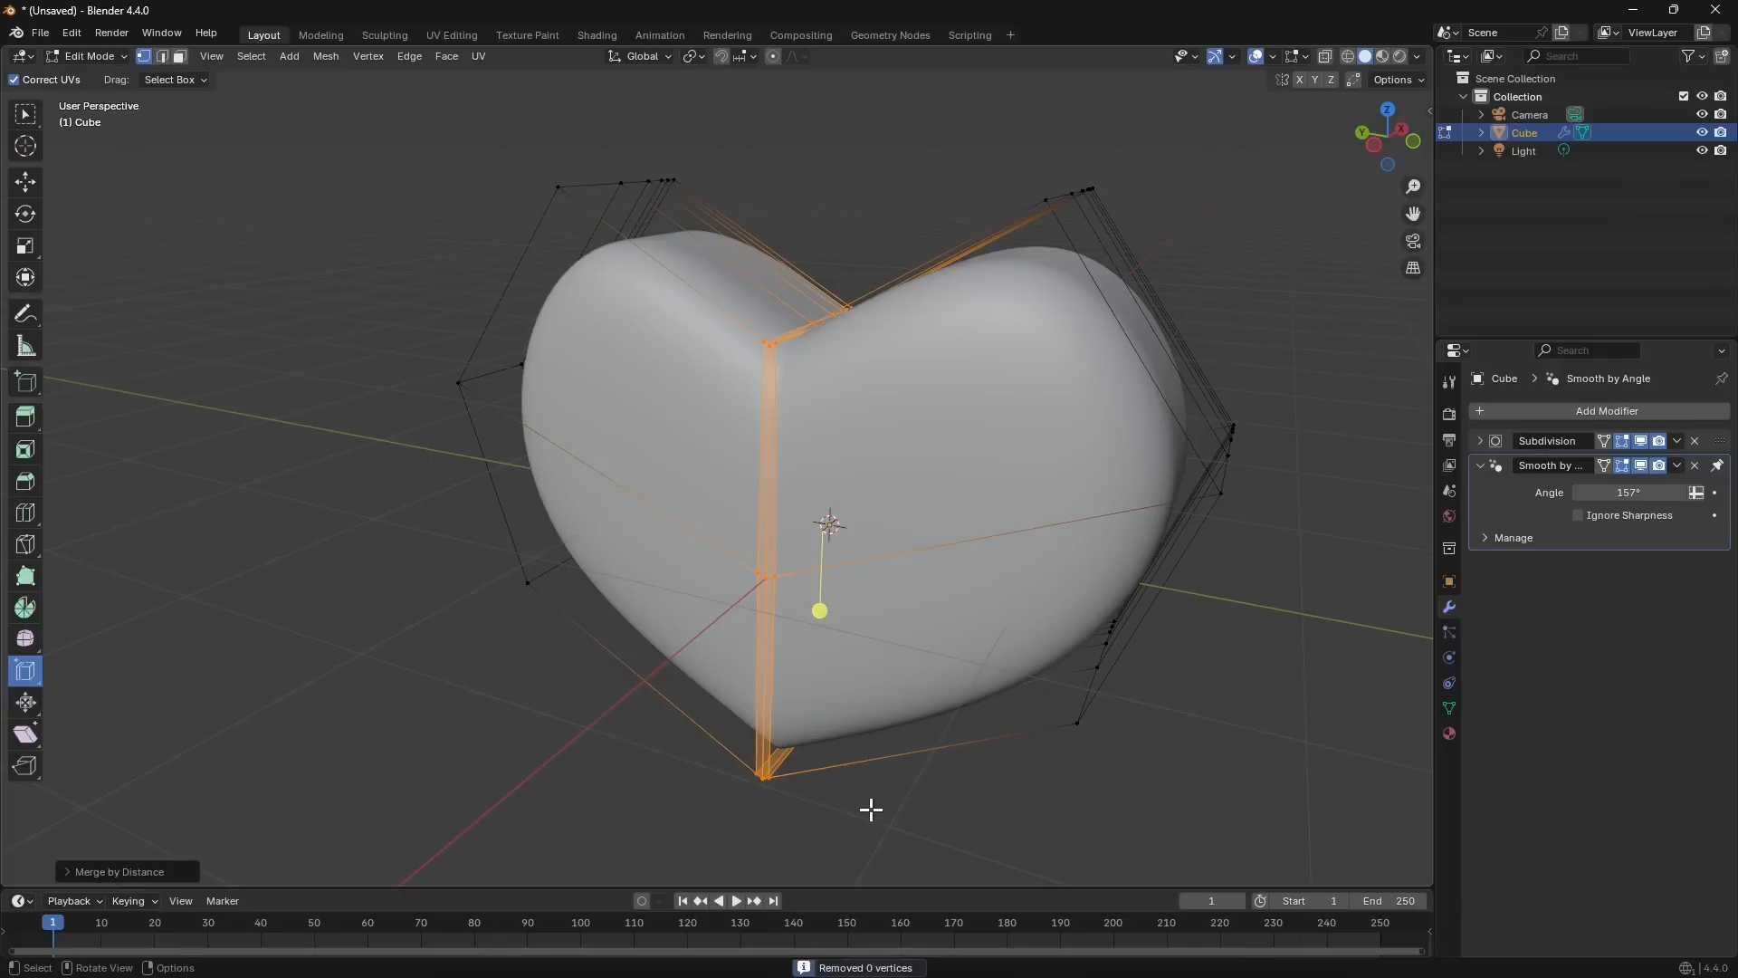
left_click(135, 870)
mouse_move(231, 826)
left_mouse_down()
mouse_move(290, 826)
mouse_move(210, 827)
left_mouse_up()
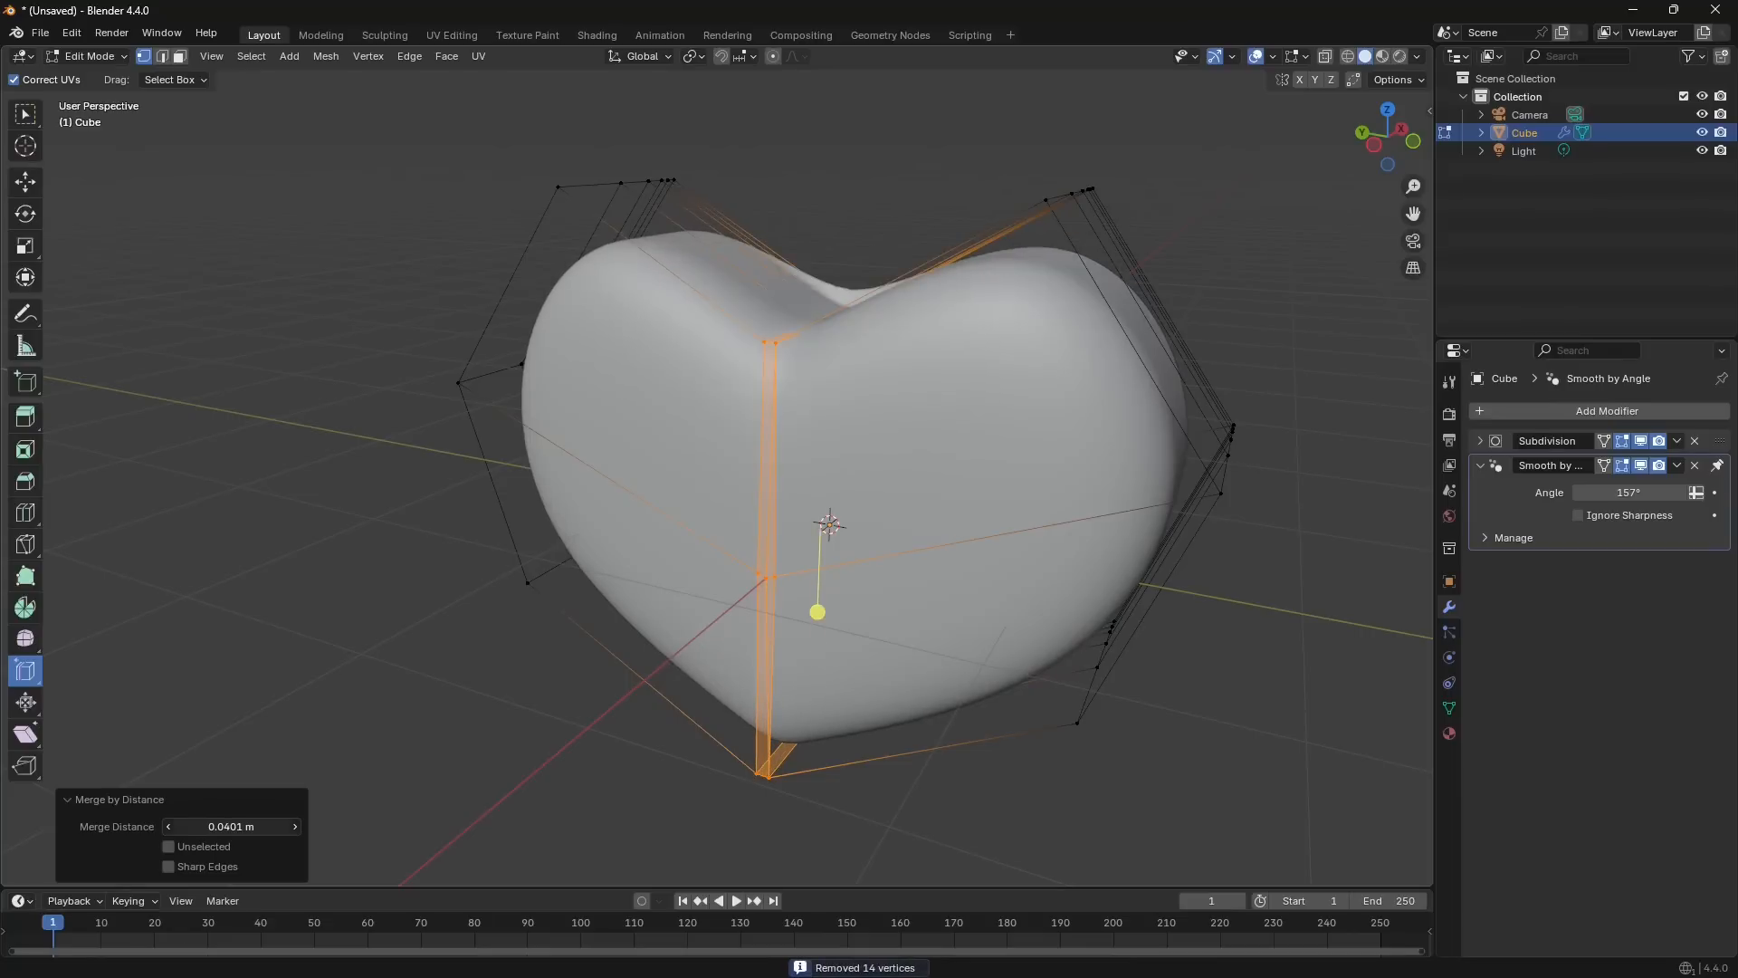
left_click_drag(210, 826, 208, 826)
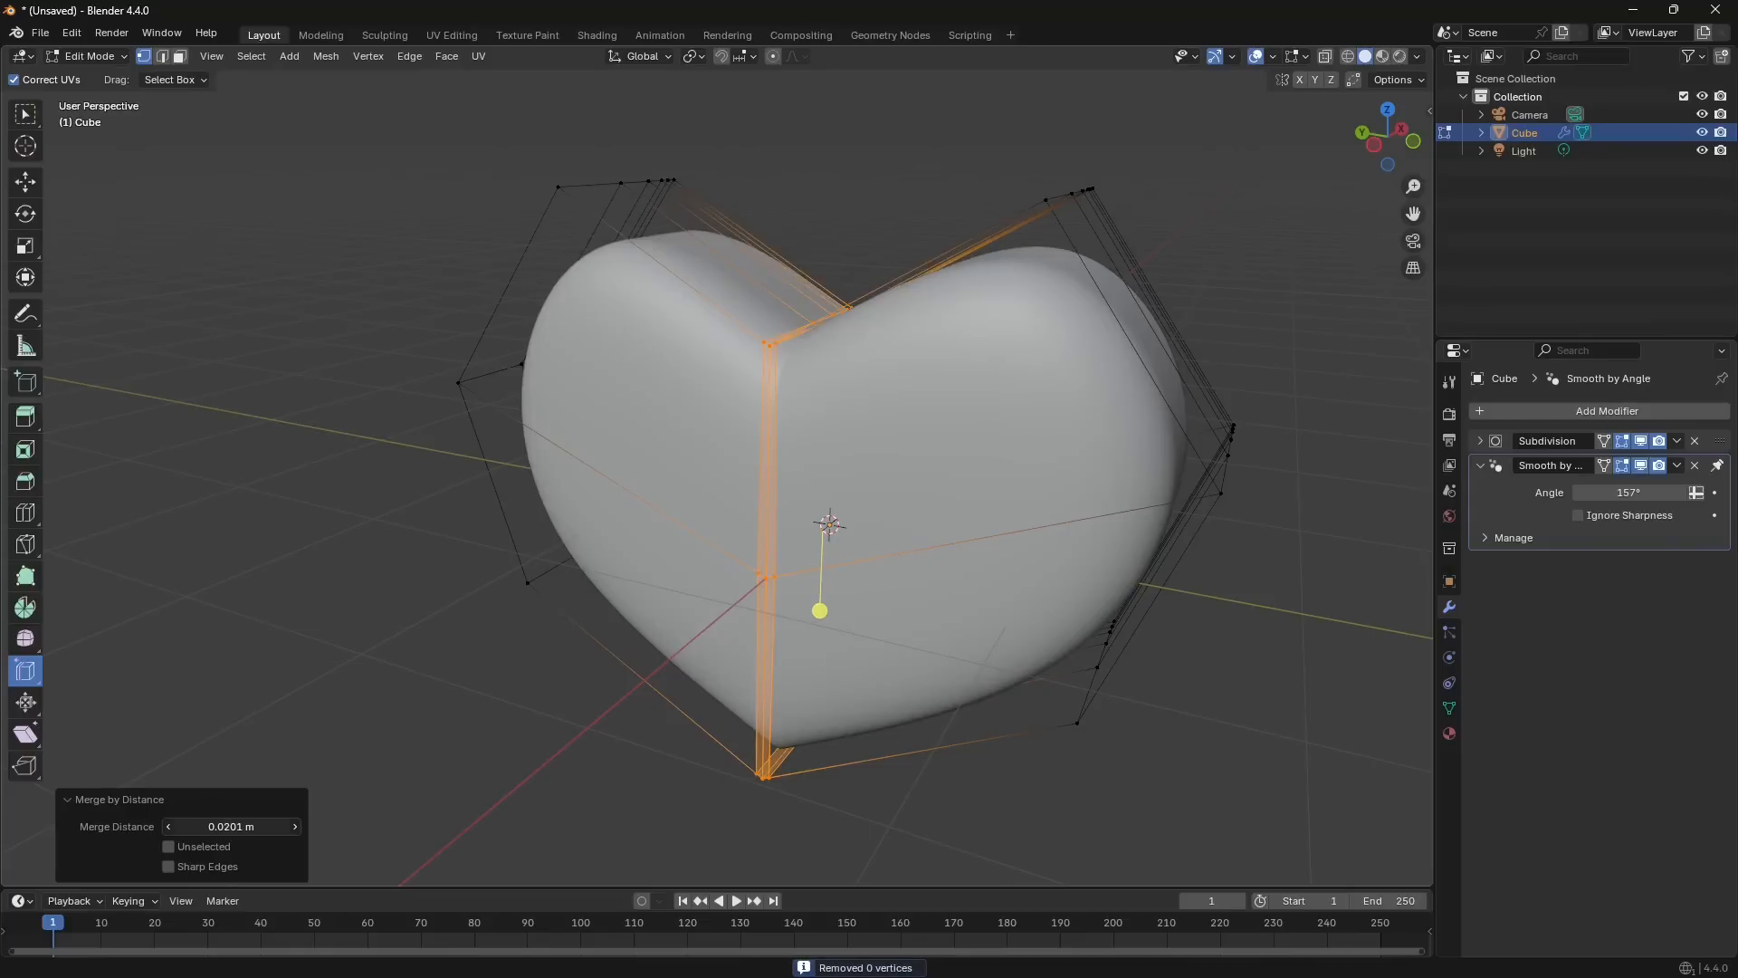
Try larger merge distances up to 0.0701 m on the center seam, and return the value to 0.0201 m.
left_click(294, 827)
left_click(294, 827)
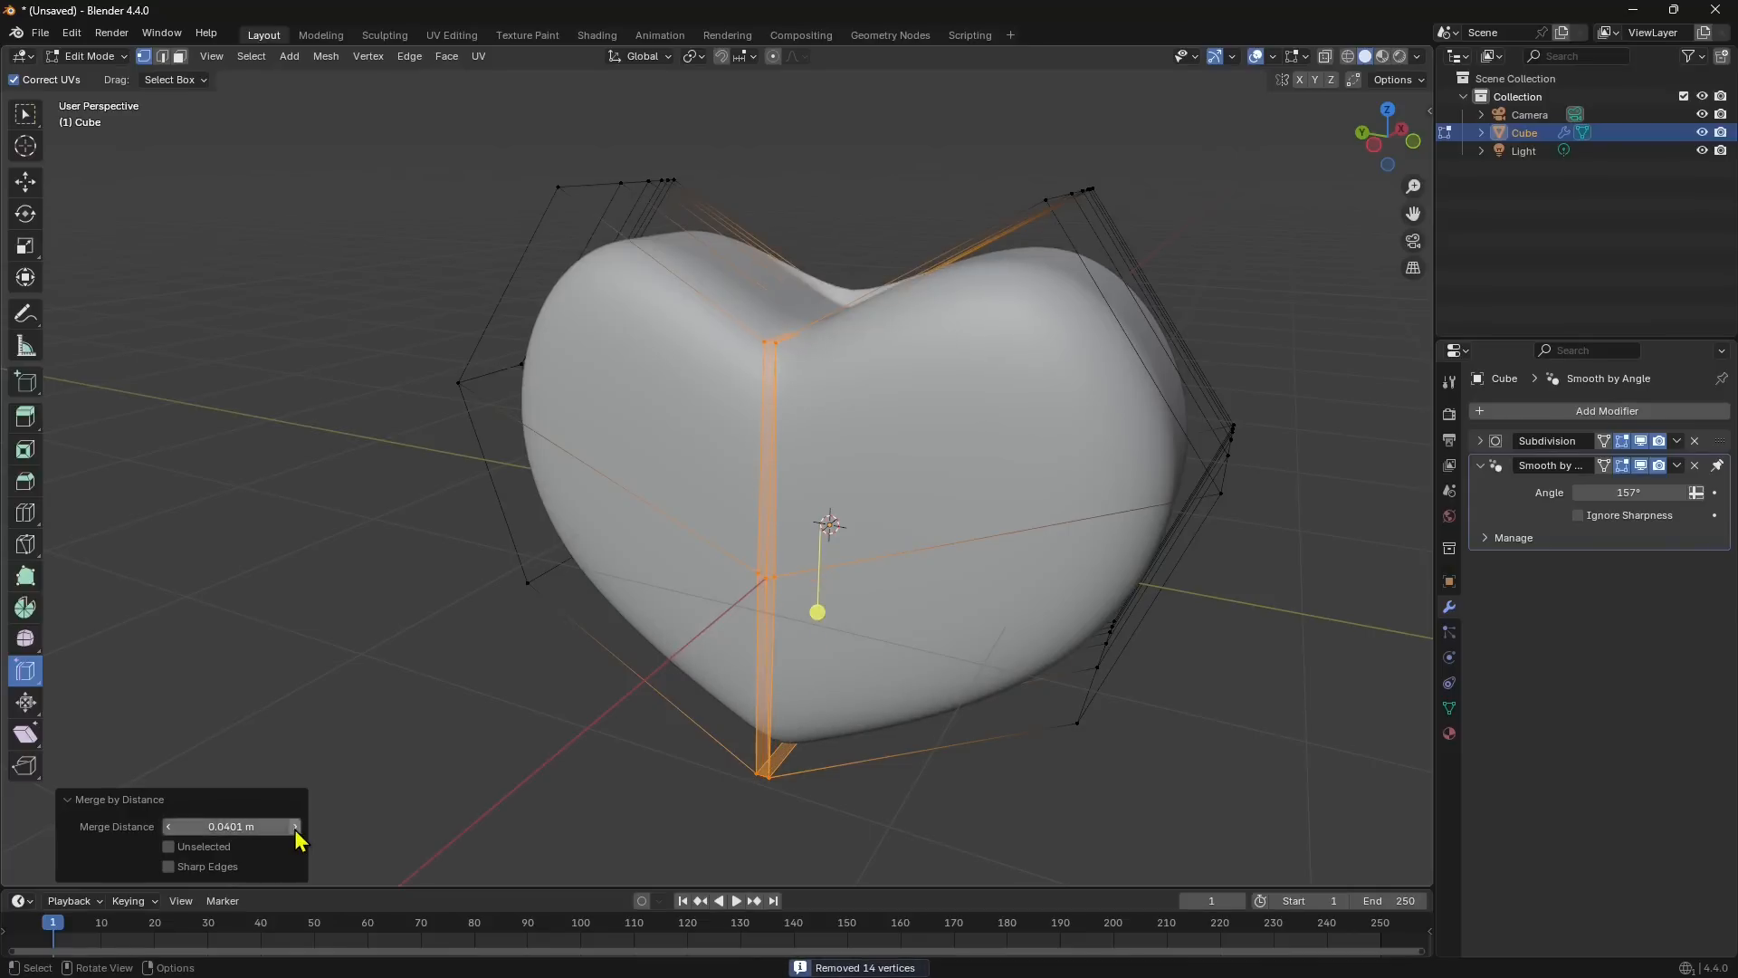
left_click(294, 827)
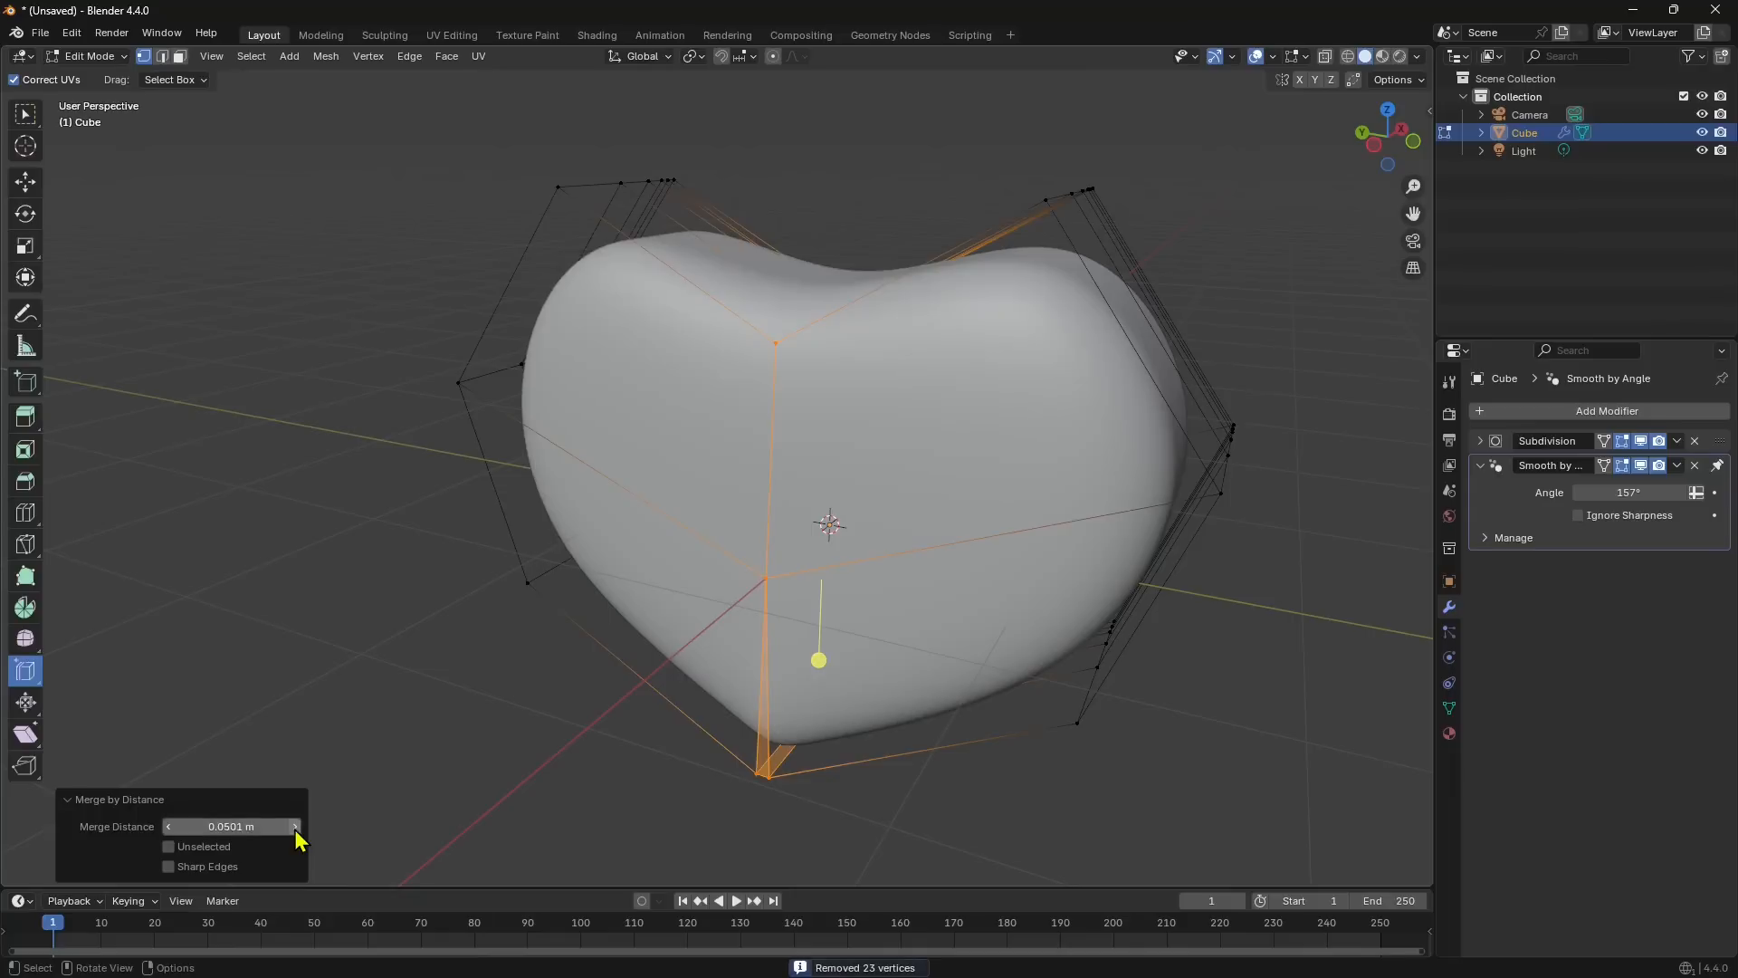
left_click(294, 826)
left_click(295, 826)
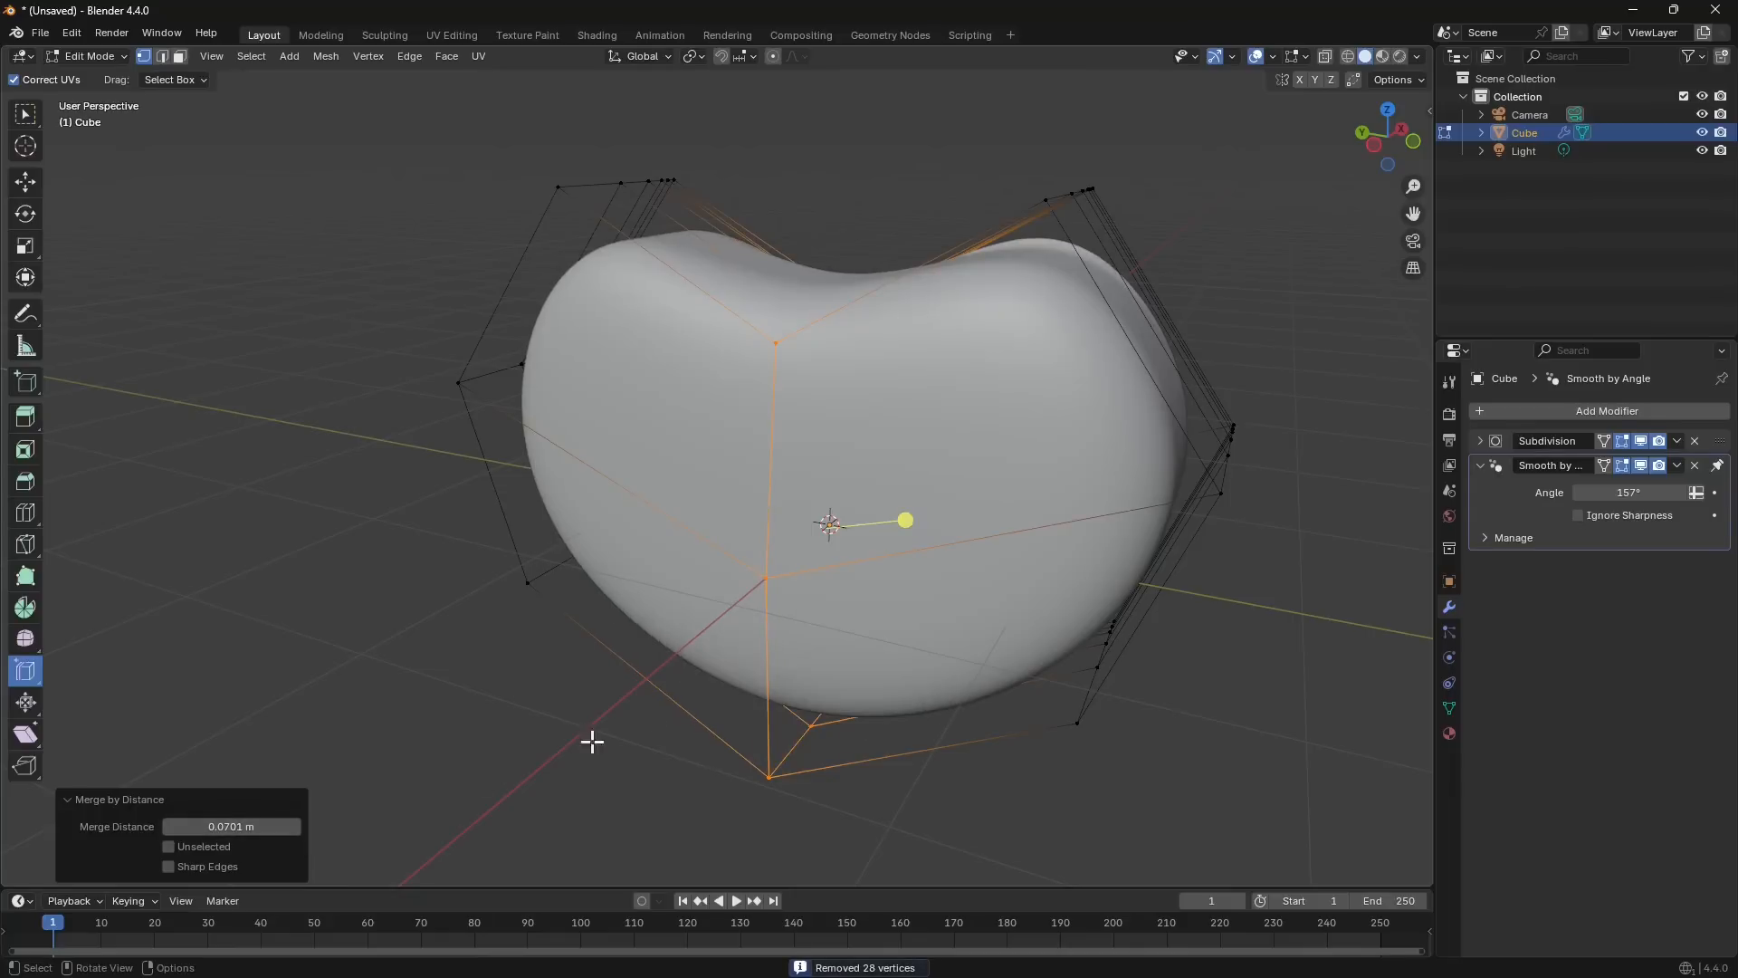
middle_click_drag(705, 694, 612, 731)
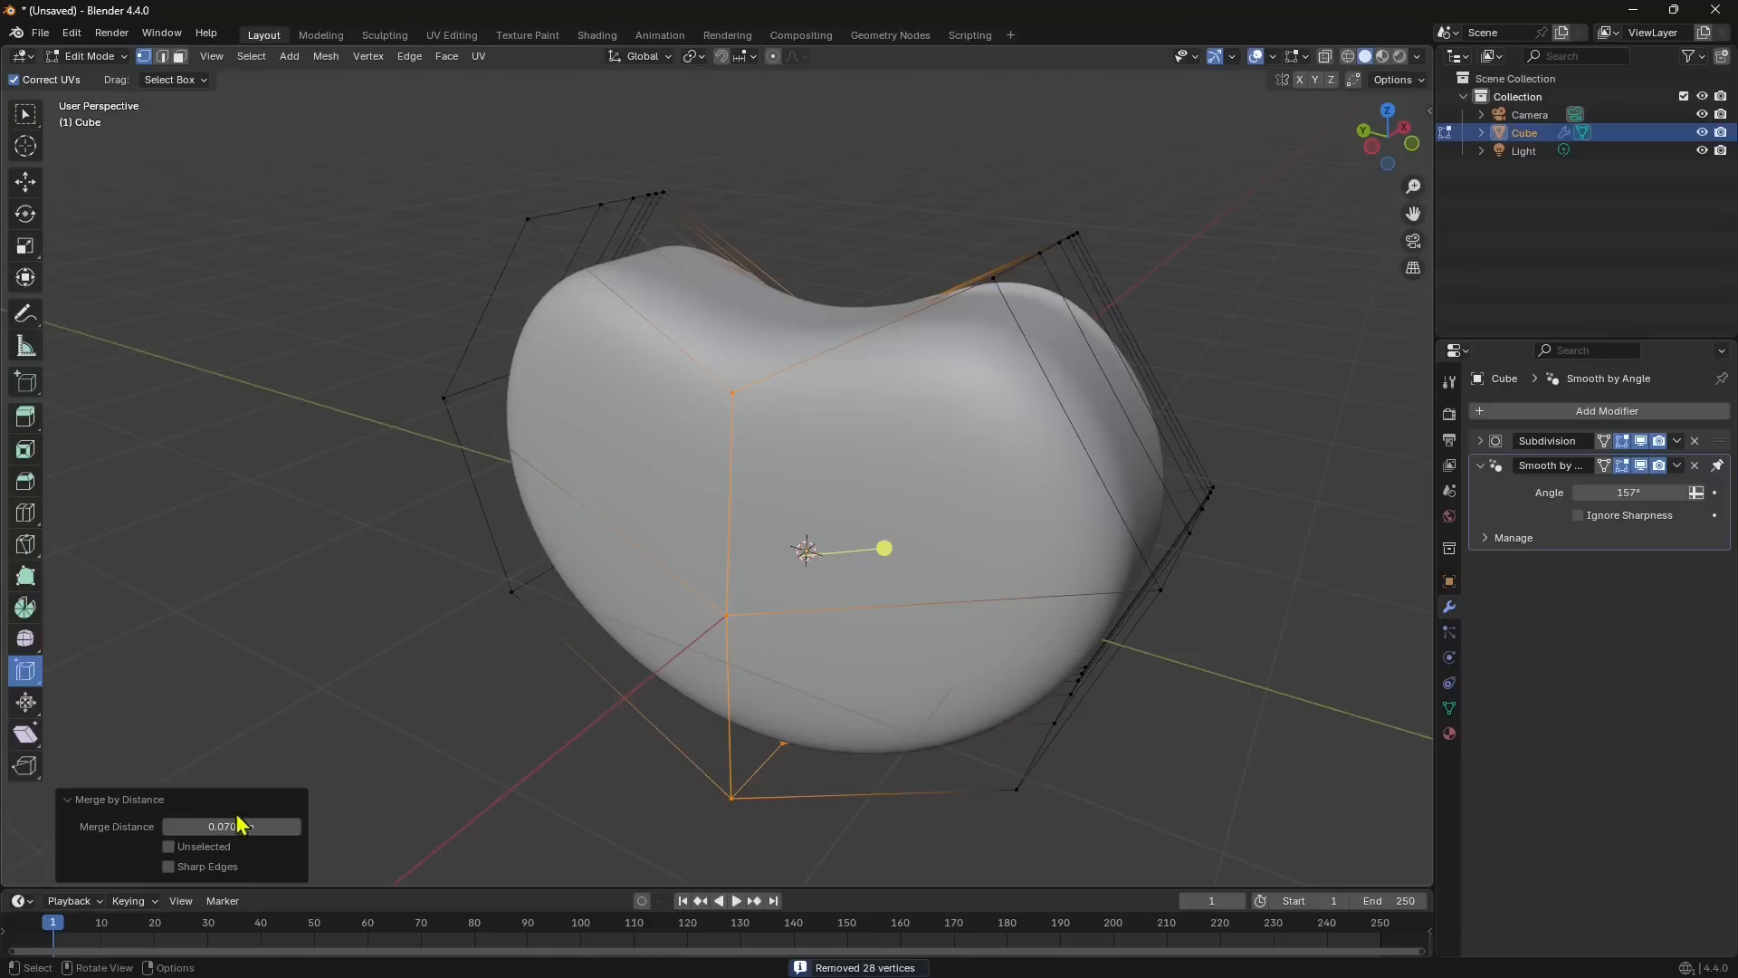
left_click(170, 827)
left_click(170, 827)
left_click(170, 827)
left_click(170, 826)
left_click(171, 826)
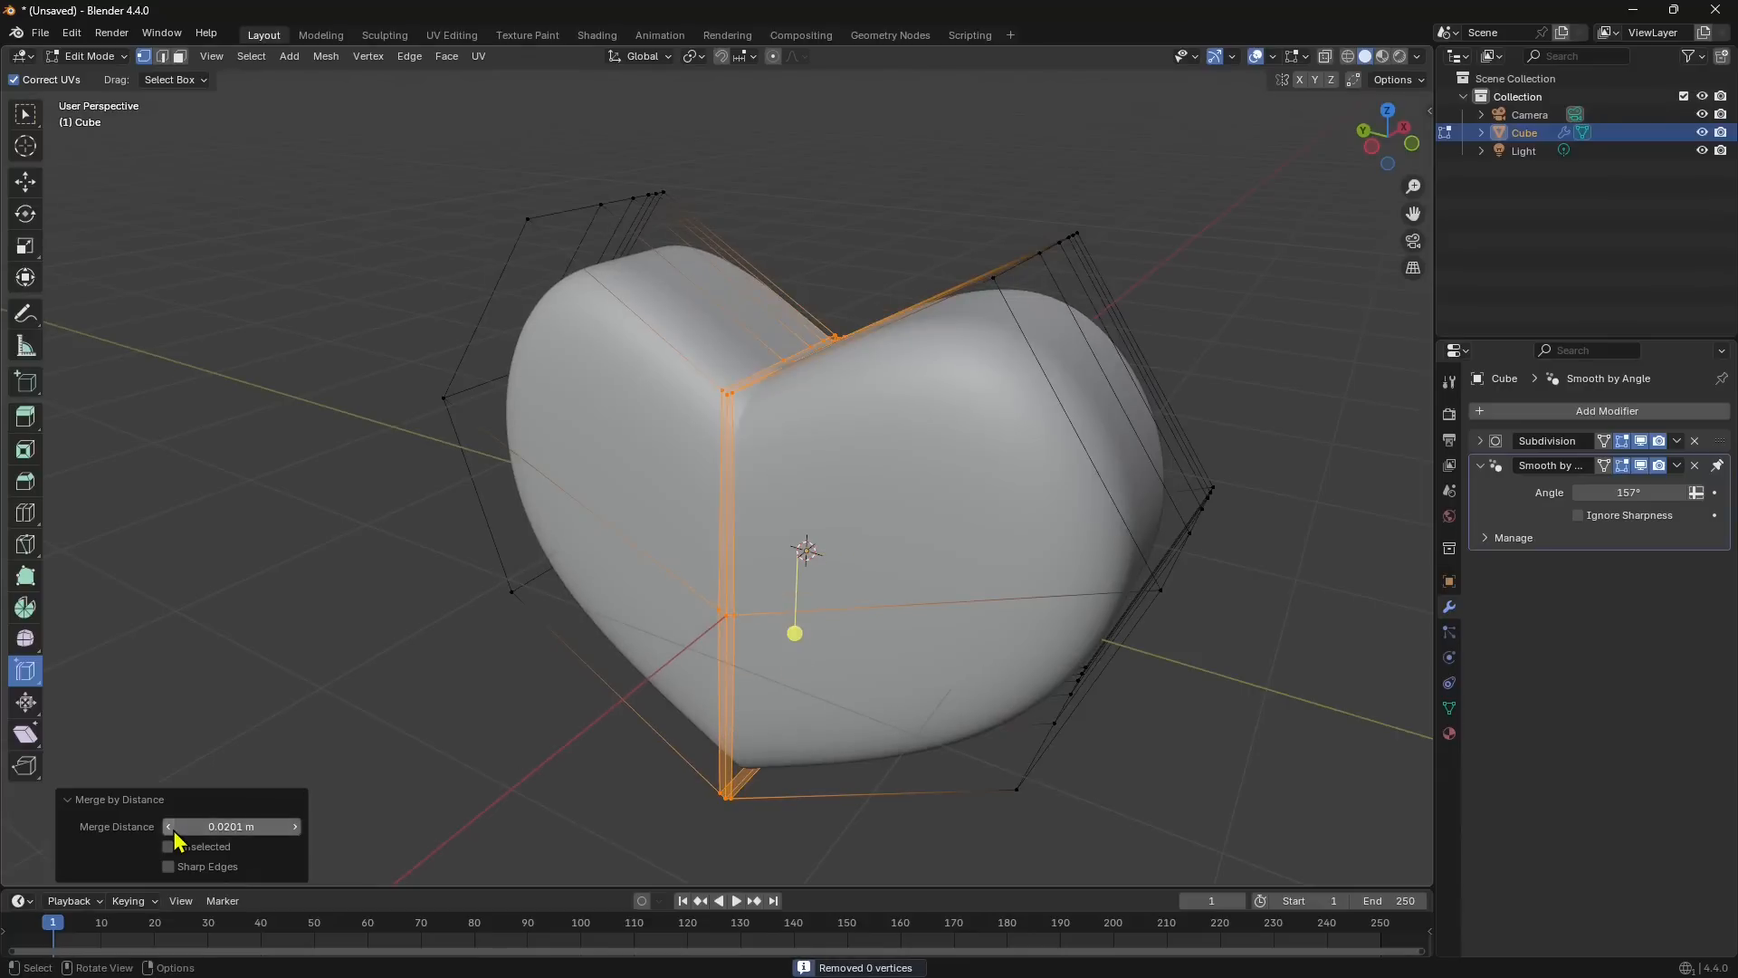
Return to Object Mode, deselect the heart and inspect its notch and tip.
middle_click_drag(536, 698, 789, 611)
left_click(91, 56)
left_click(91, 85)
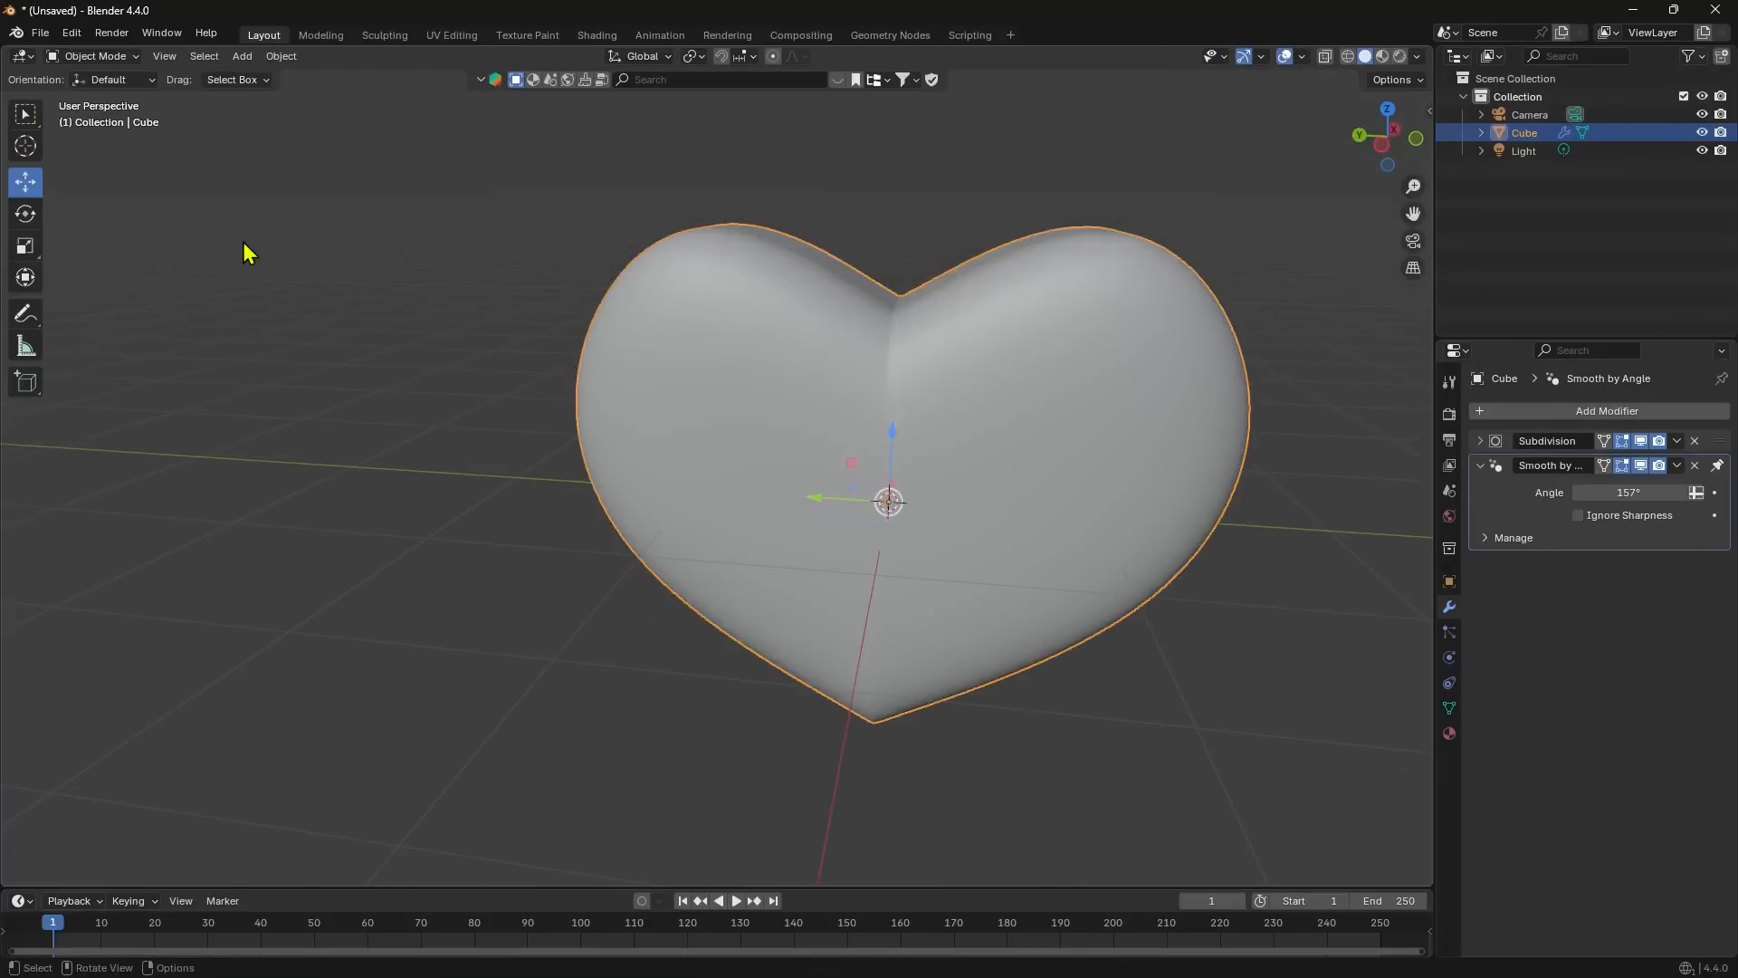
middle_click_drag(245, 257, 645, 547)
scroll(797, 584, "up", 5)
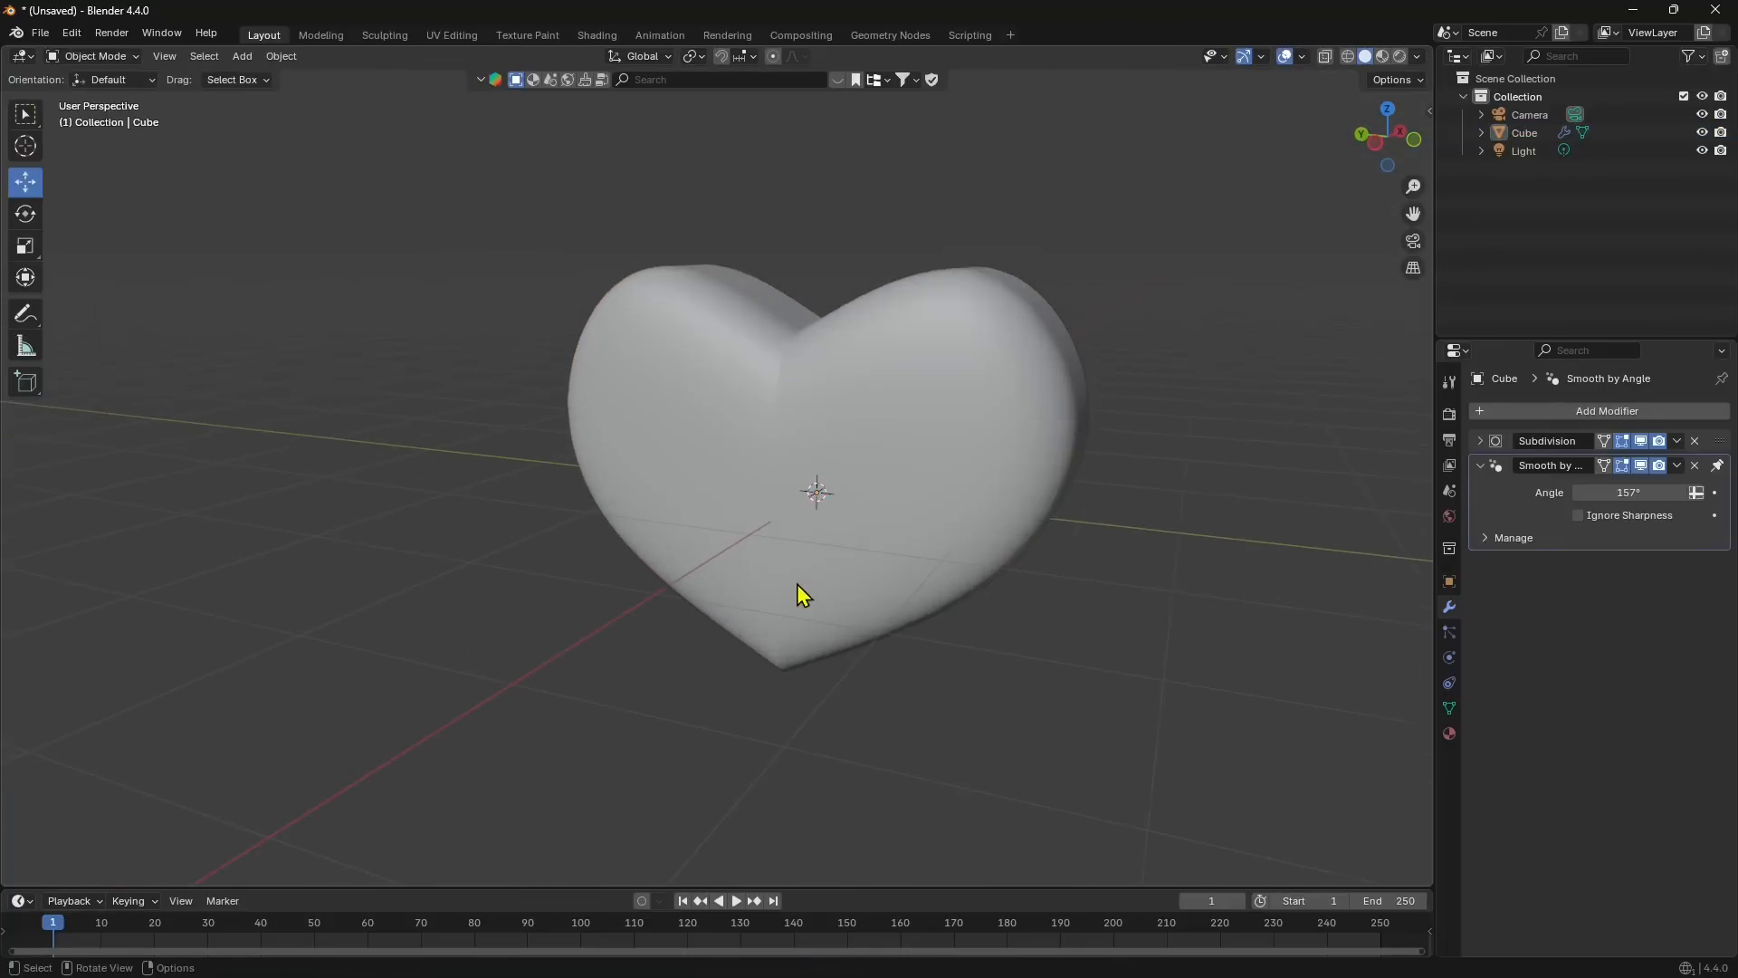
middle_click_drag(925, 679, 903, 649, "shift")
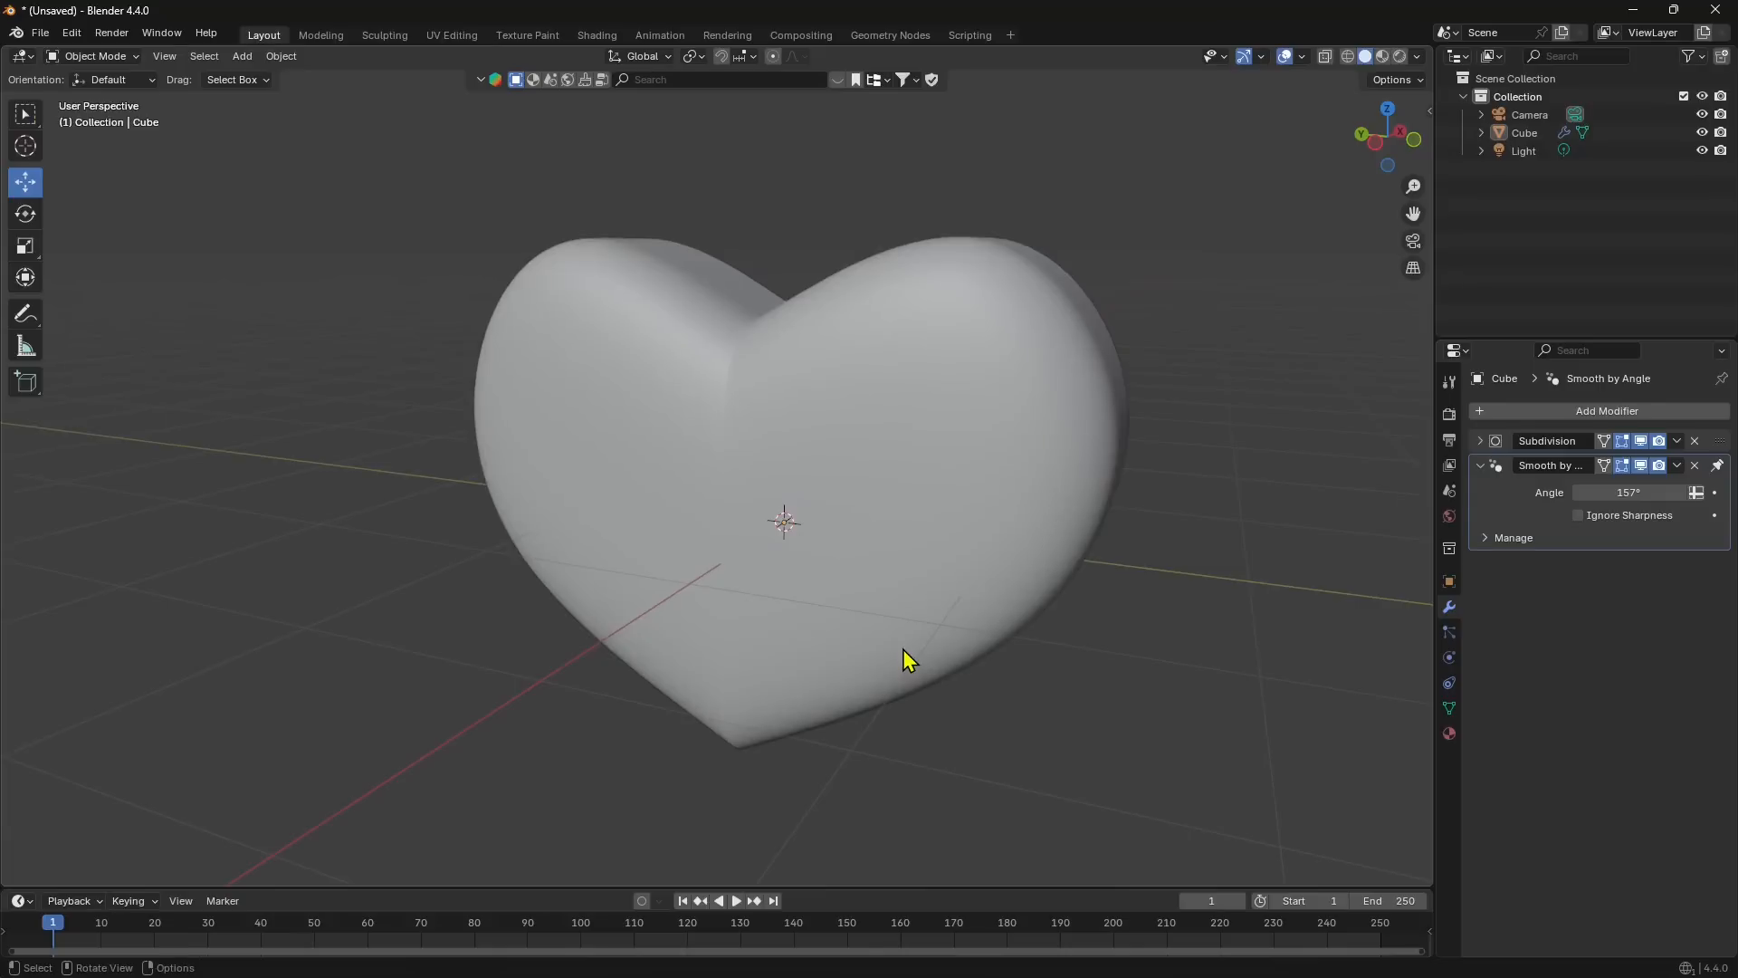
Select the heart, display it in Material Preview and set its material's base color to pink #E7006BFF.
left_click(942, 458)
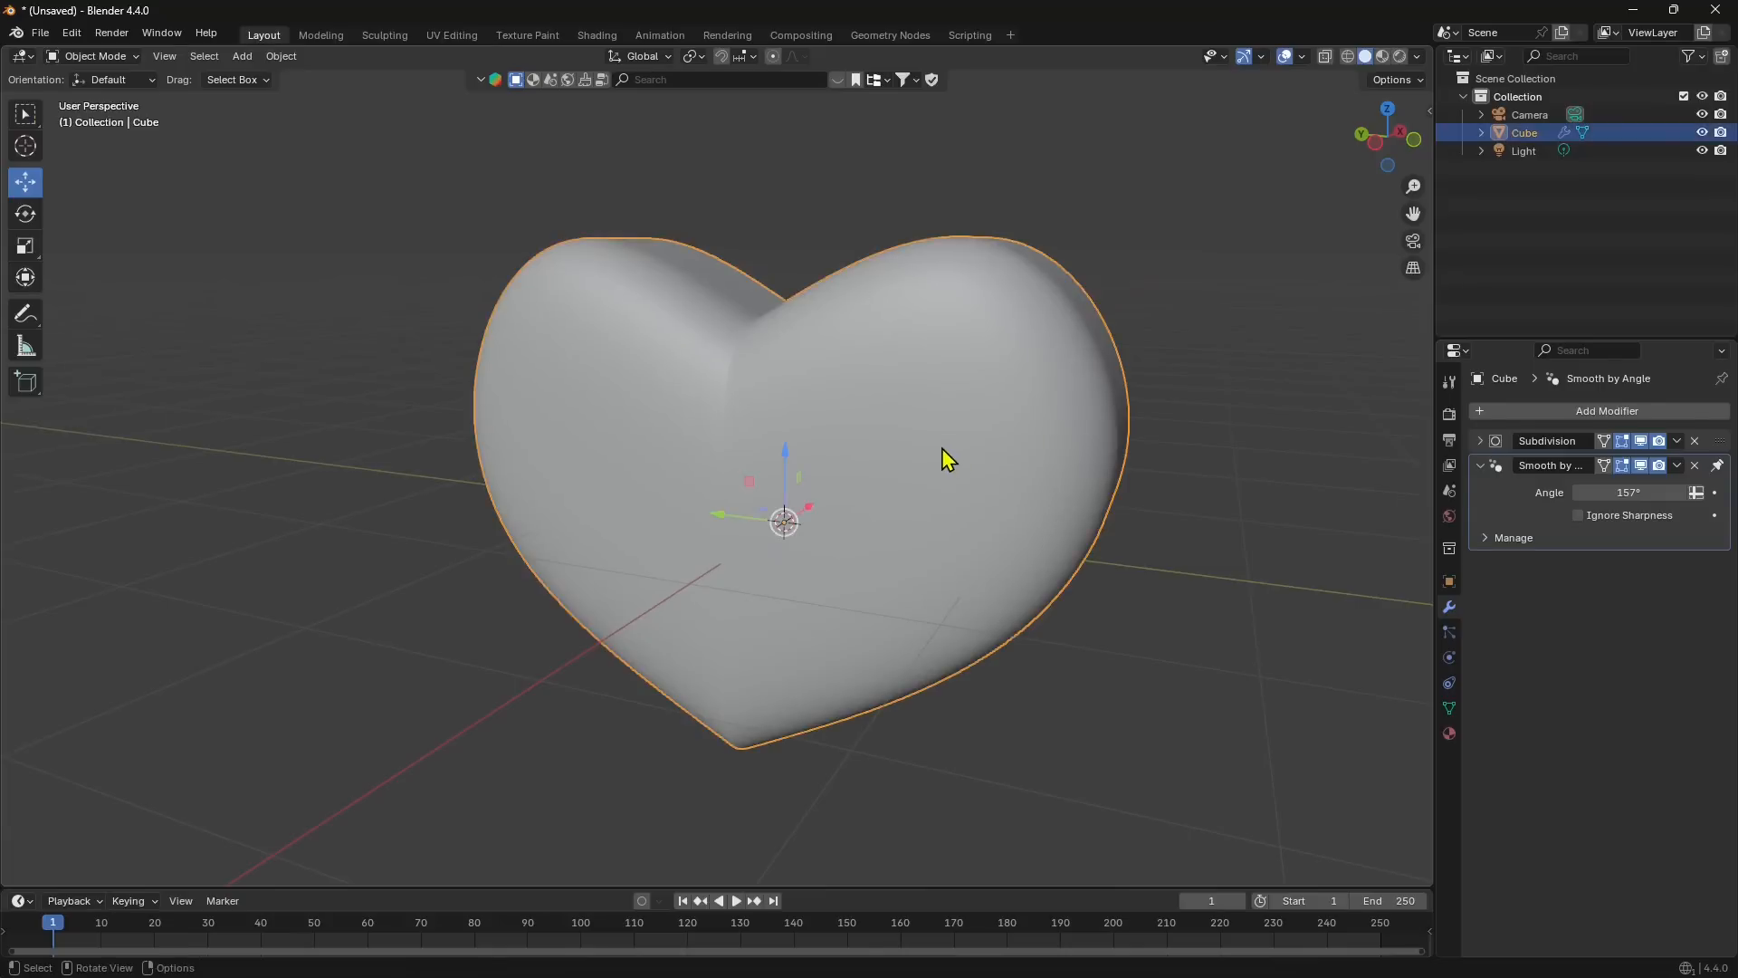
left_click(1381, 57)
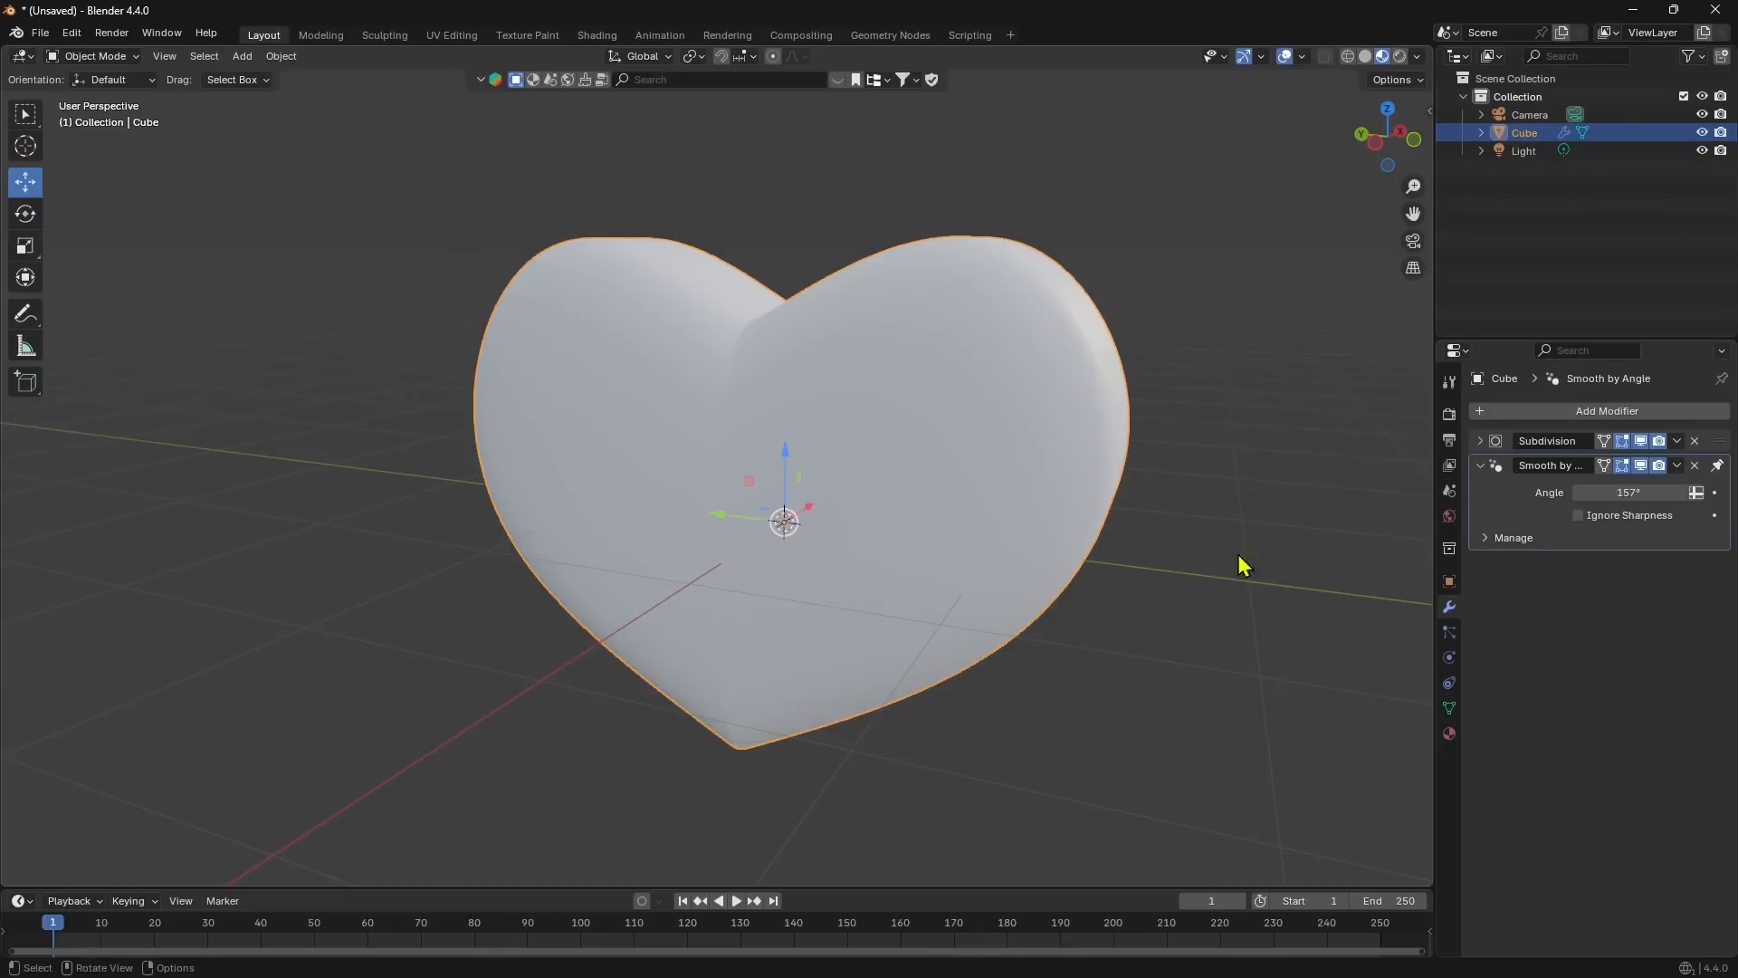
left_click(1448, 734)
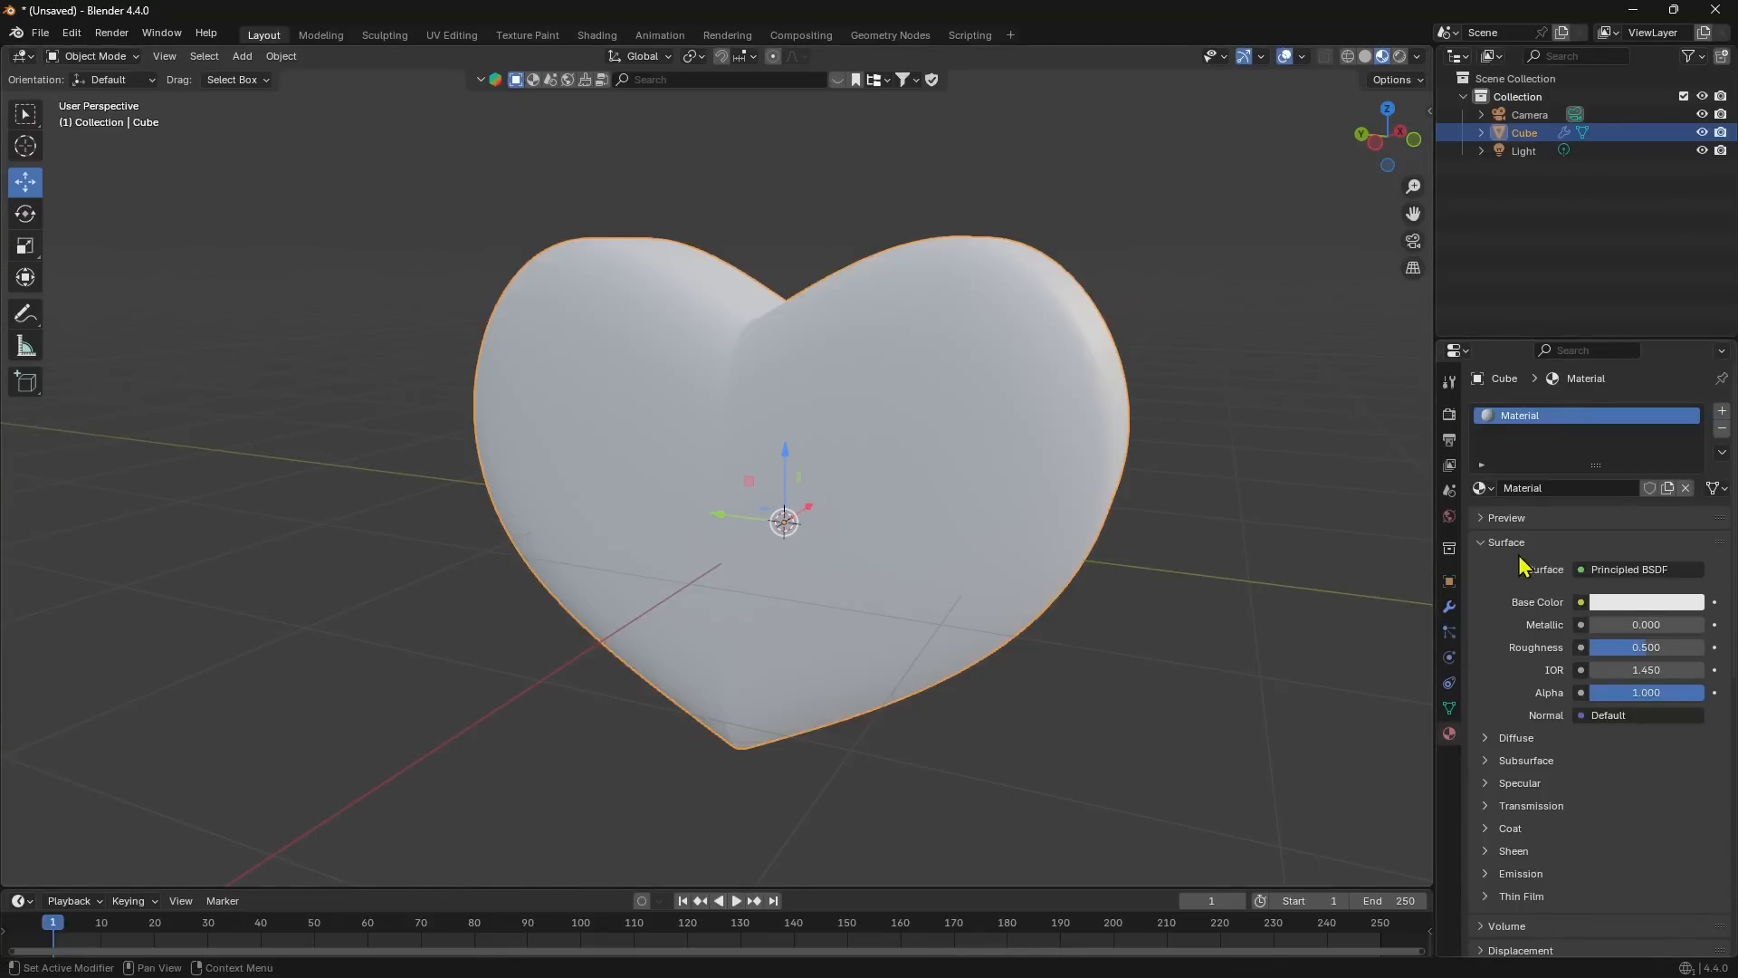
left_click(1632, 601)
left_click(1618, 382)
left_click(1637, 441)
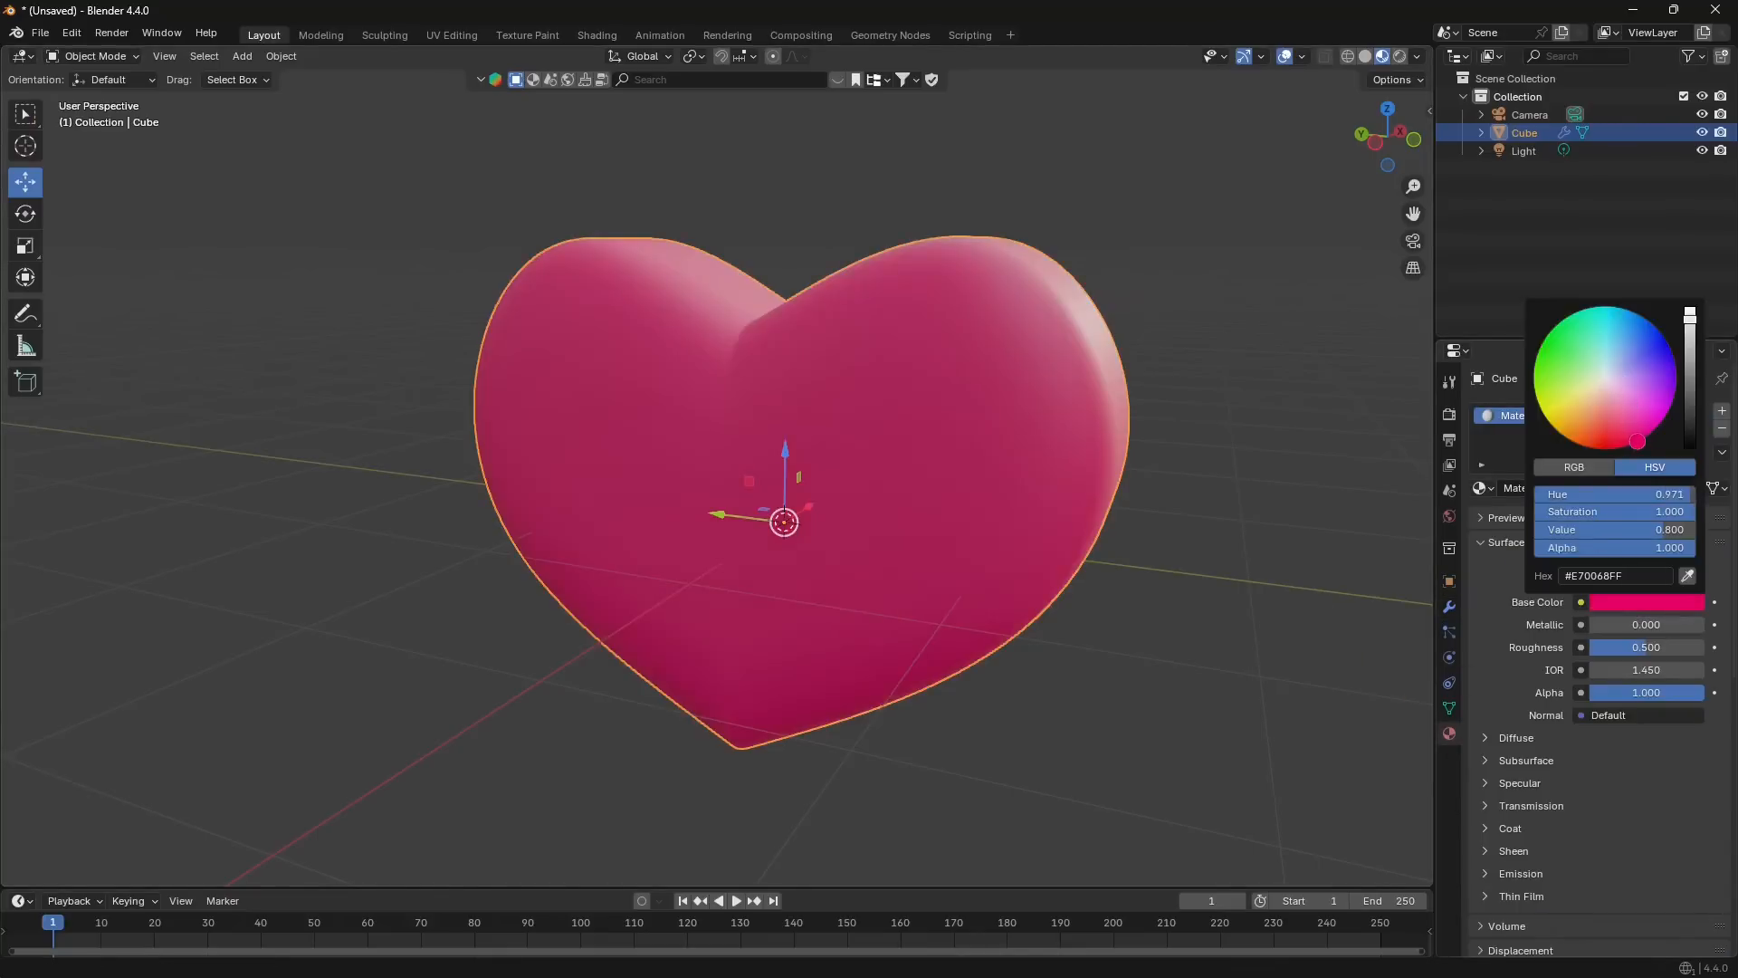
Shift the heart material's base color toward red, to #E7004EFF.
middle_click_drag(1222, 594, 1141, 605)
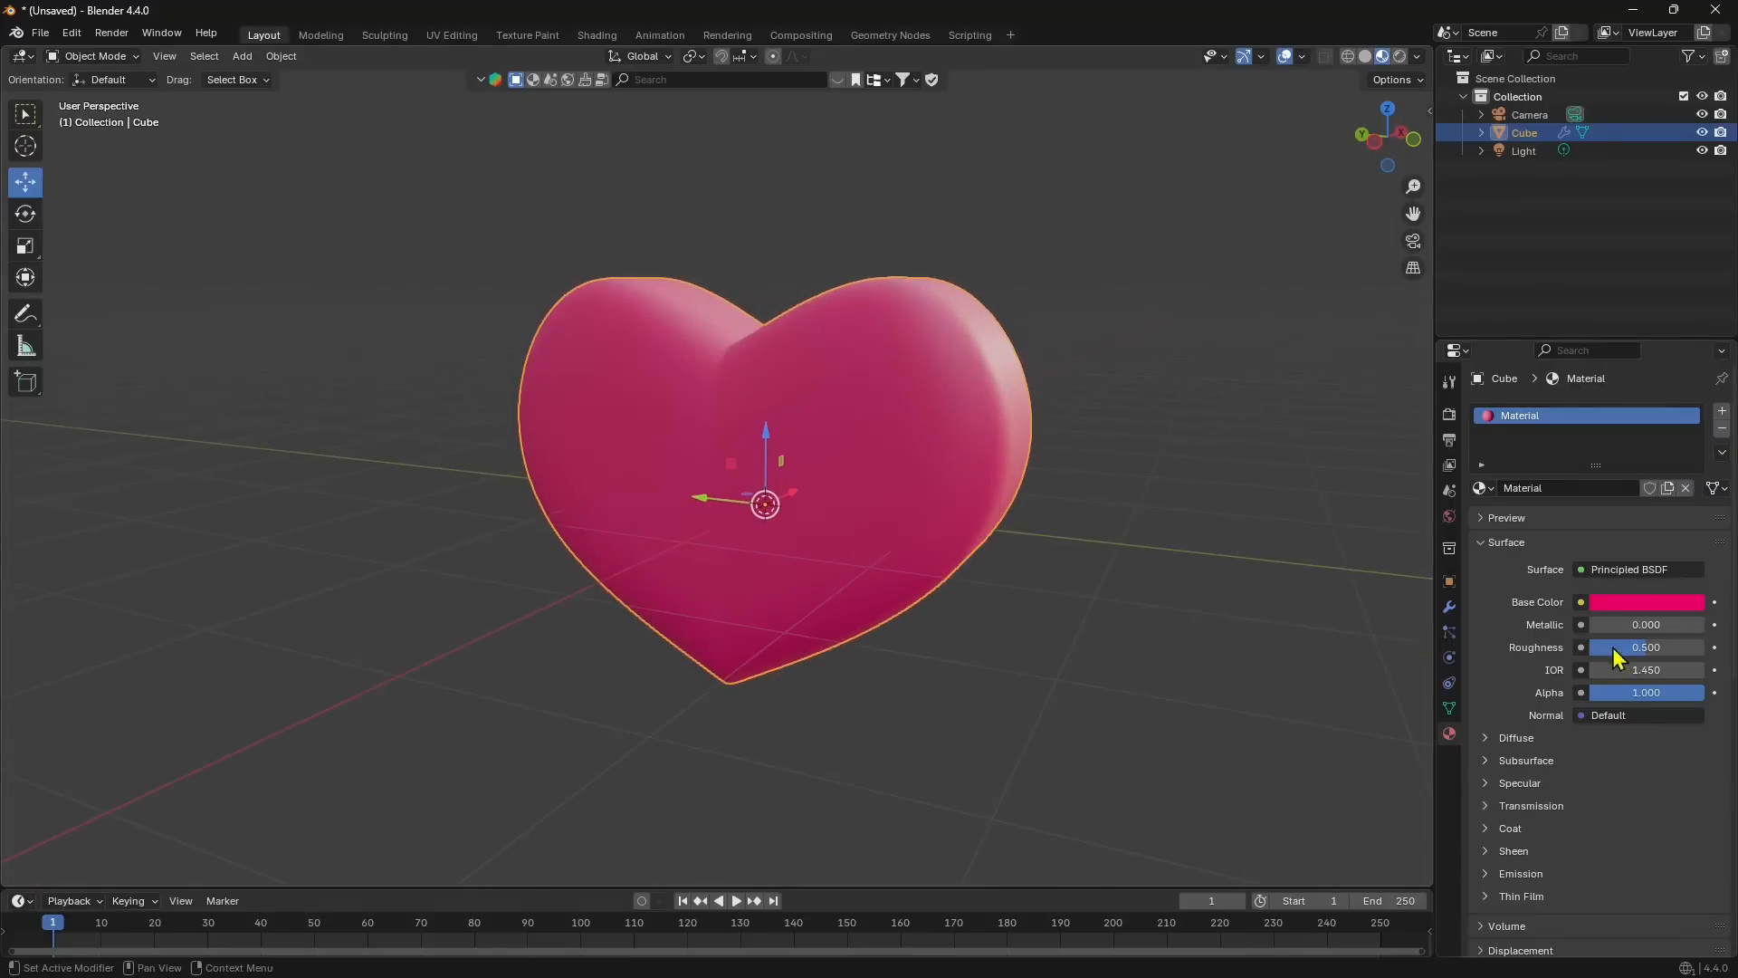
left_click(1675, 605)
left_click_drag(1635, 440, 1624, 443)
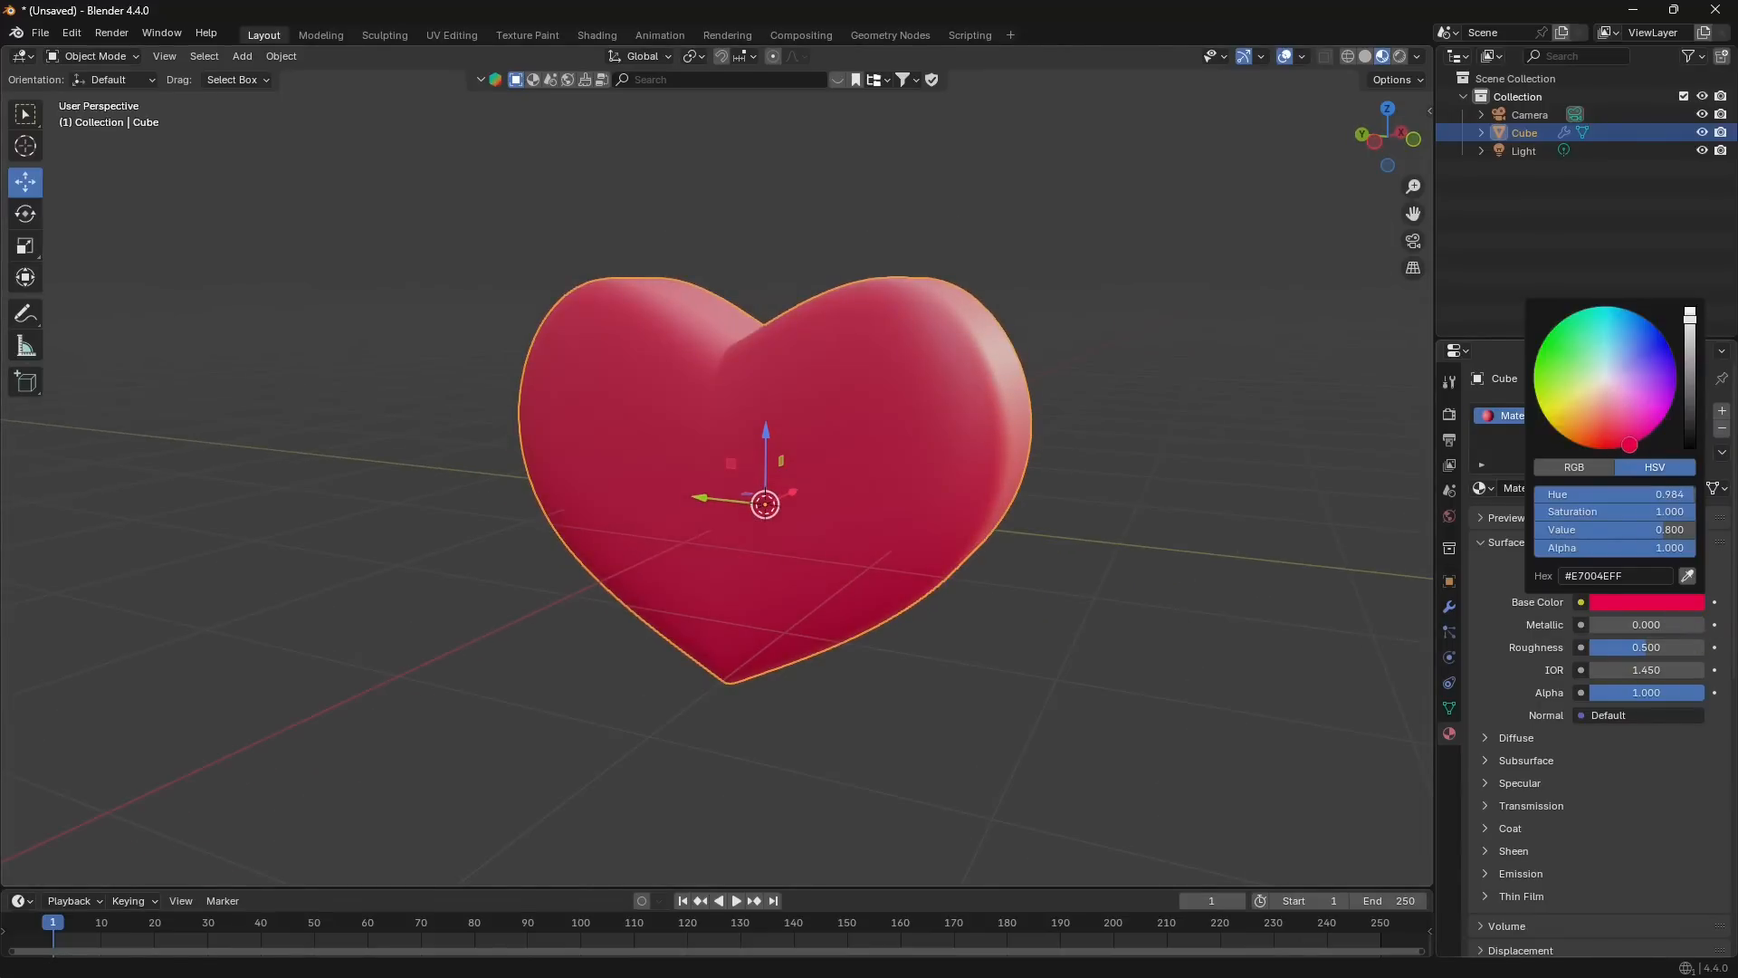
middle_click_drag(1142, 597, 1123, 593)
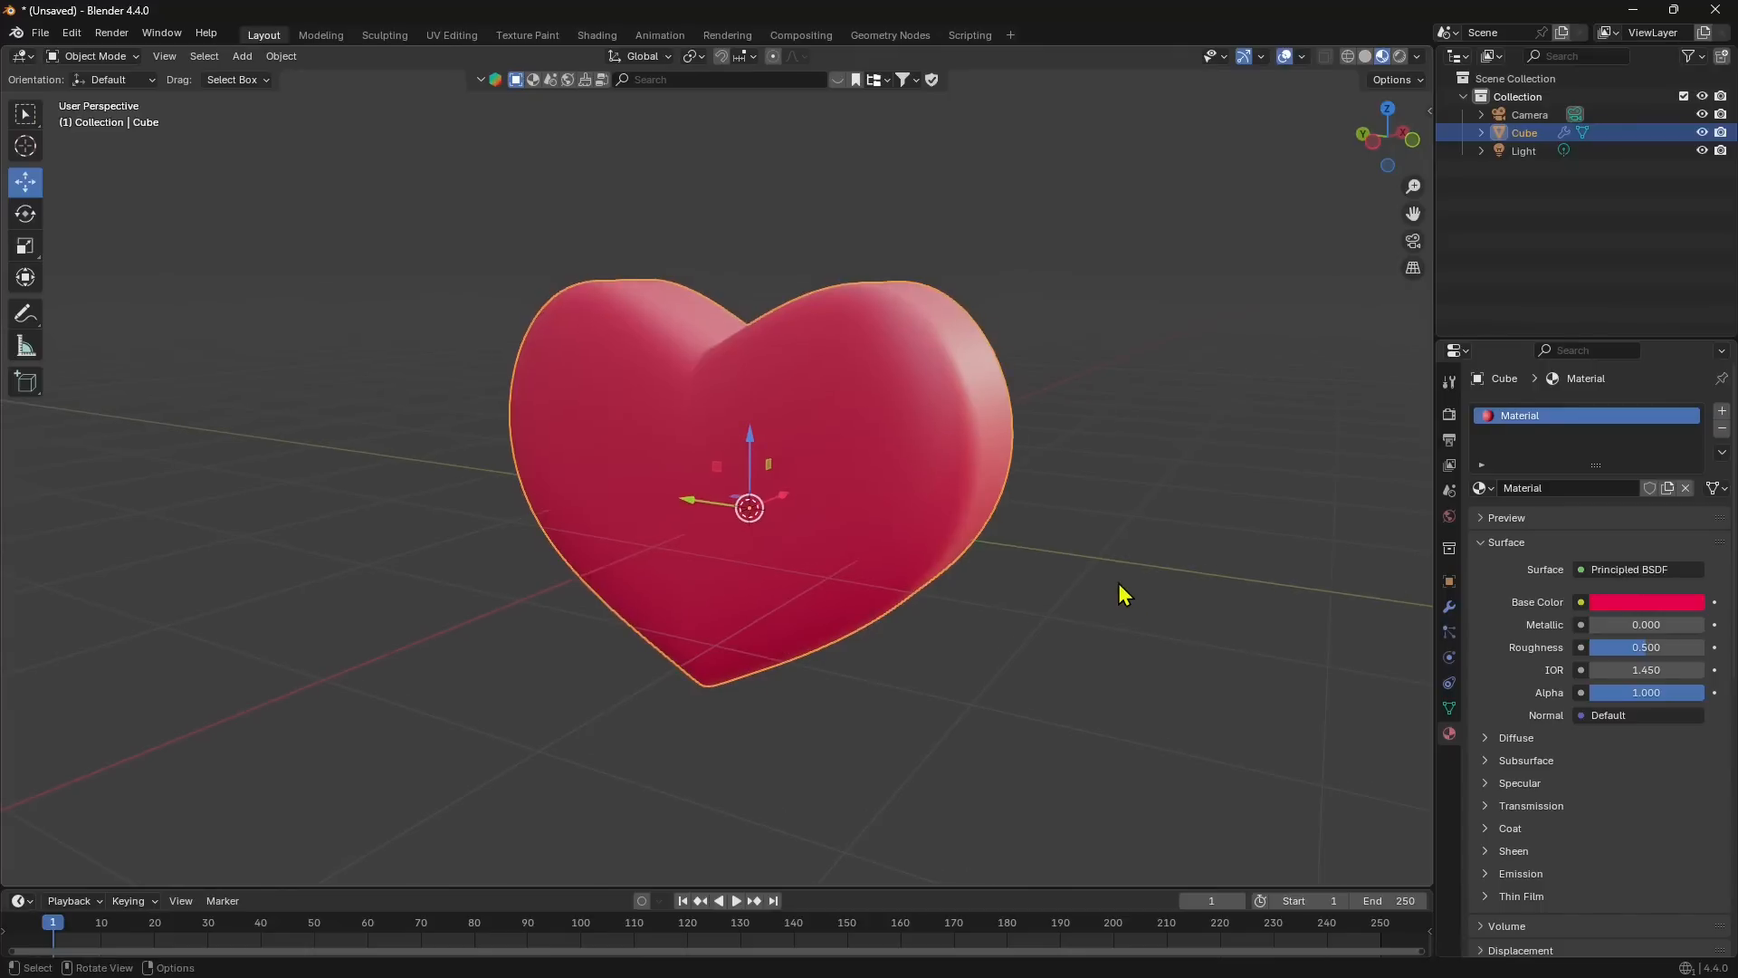